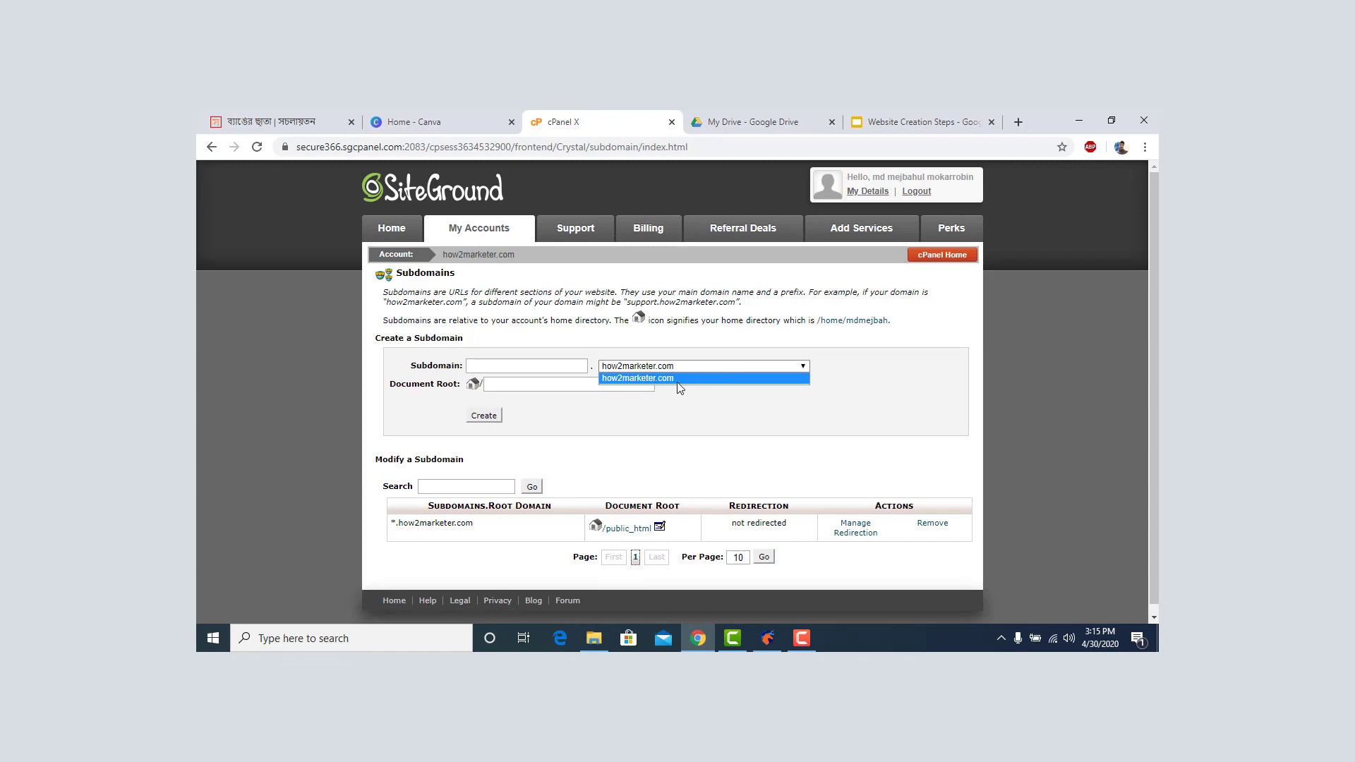
Create the subdomain 'vip' on the root domain how2marketer.com.
{"action": "left_click", "coordinate": [841, 385]}
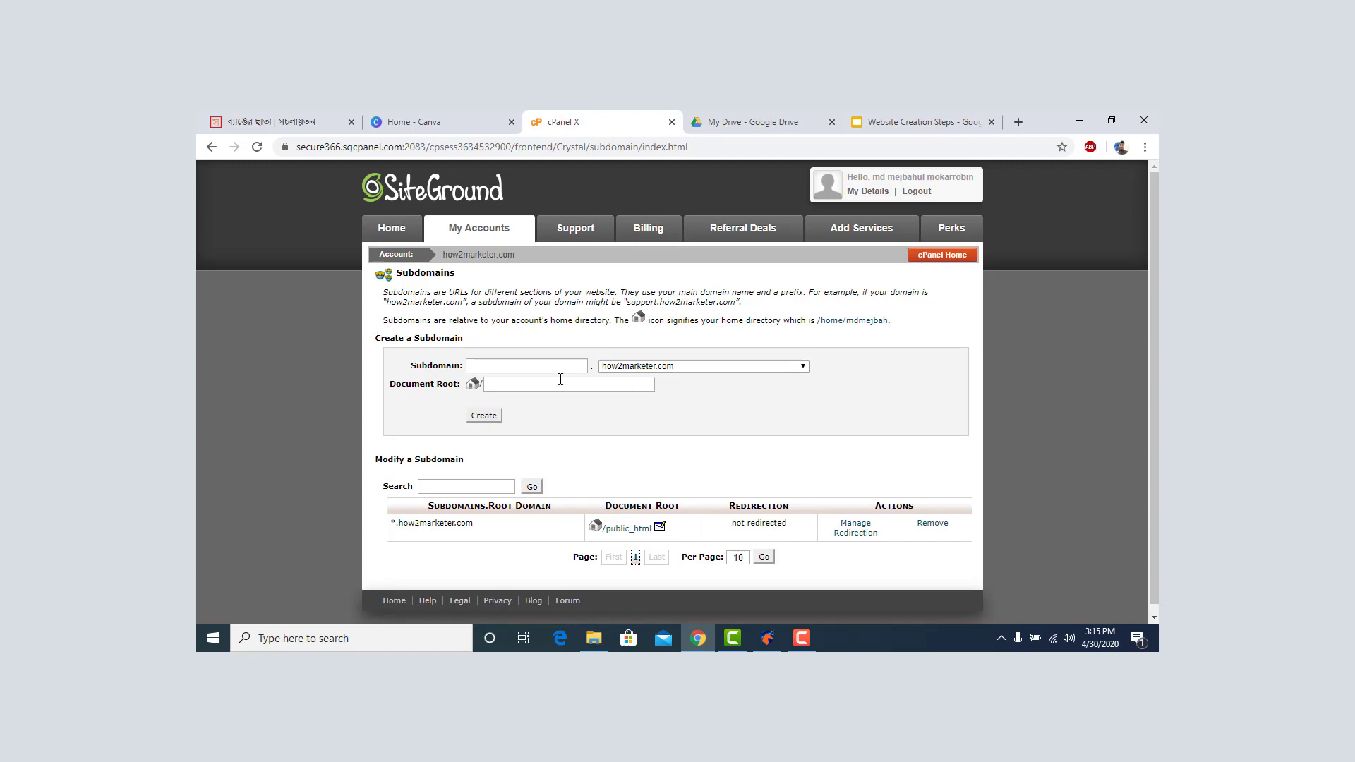
{"action": "left_click", "coordinate": [528, 367]}
{"action": "left_click", "coordinate": [492, 418]}
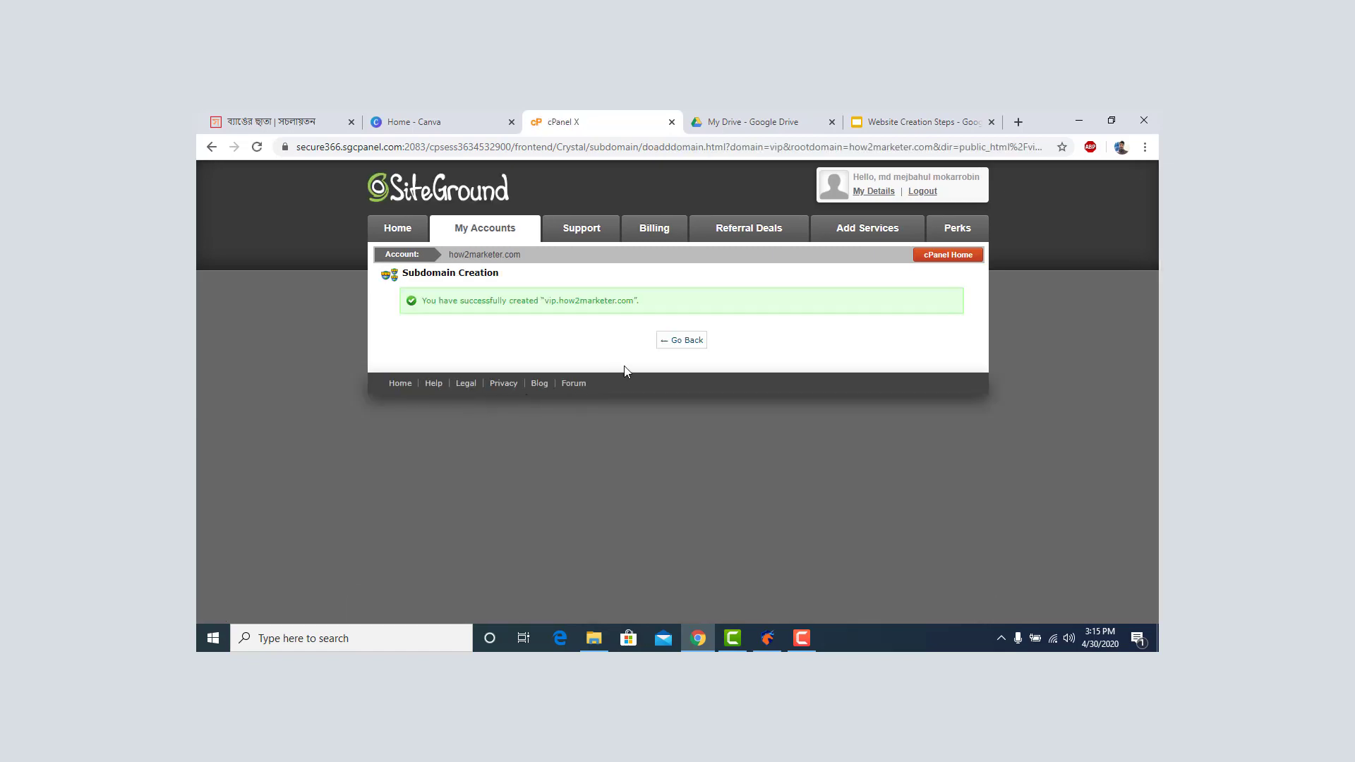
Go back to the Subdomains page and check which root domains are available.
{"action": "left_click", "coordinate": [674, 346]}
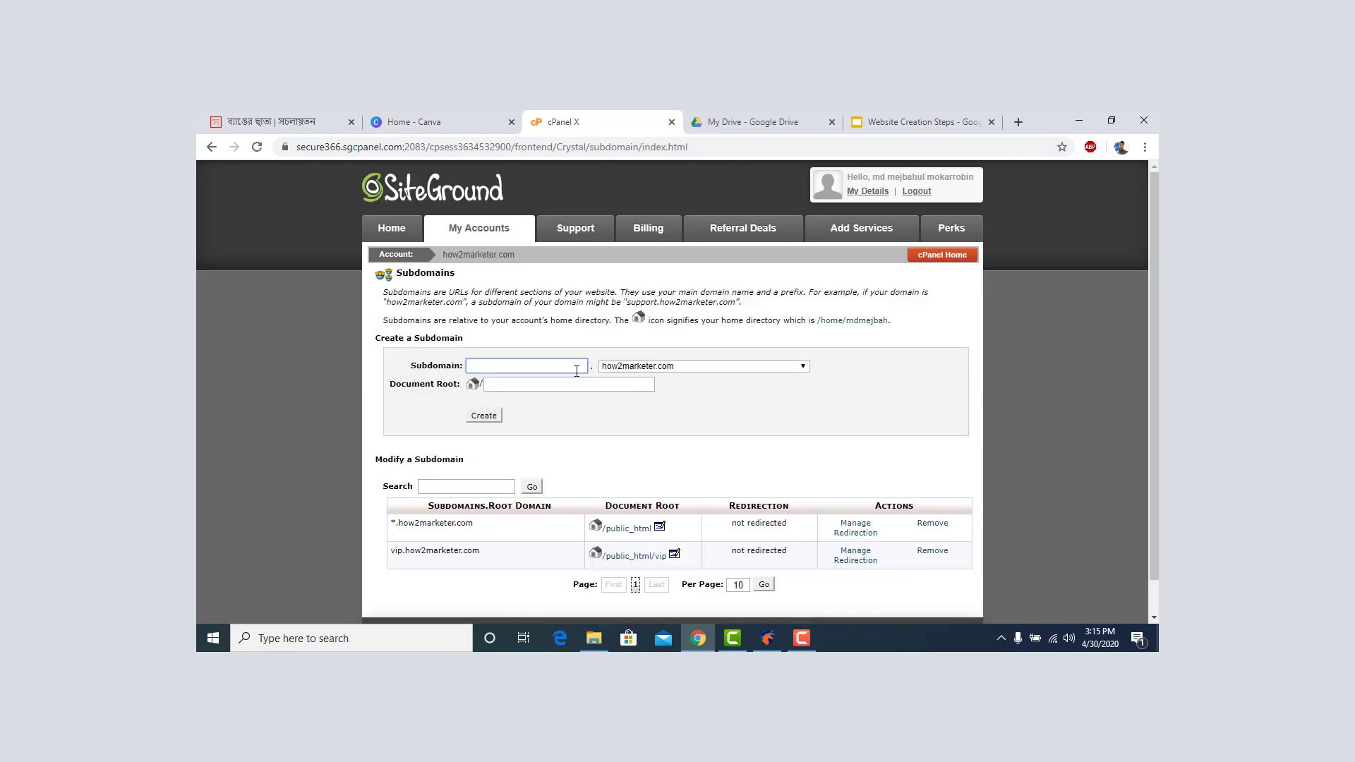
{"action": "scroll", "coordinate": [533, 382], "scroll_direction": "down", "scroll_amount": 2}
{"action": "scroll", "coordinate": [563, 382], "scroll_direction": "up", "scroll_amount": 2}
{"action": "left_click", "coordinate": [717, 370]}
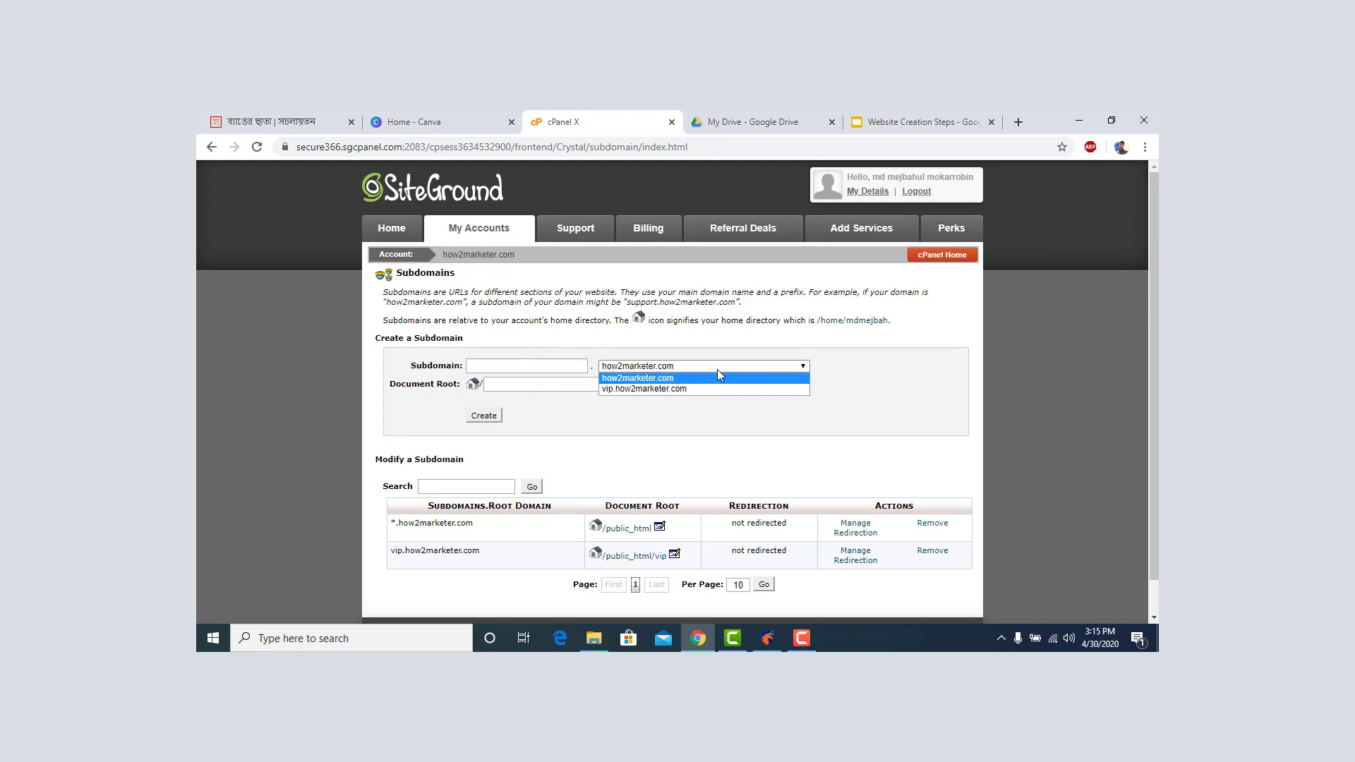
{"action": "left_click", "coordinate": [657, 419]}
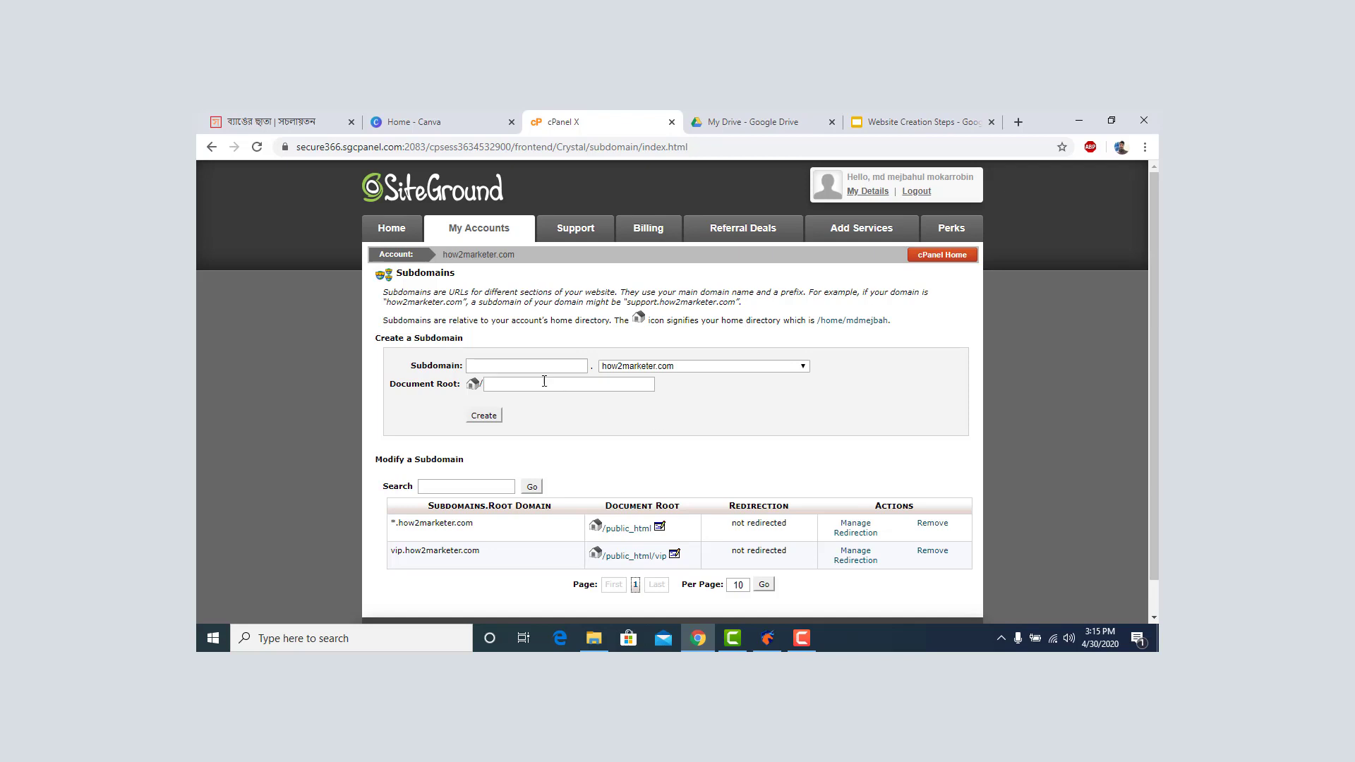
{"action": "left_click", "coordinate": [658, 364]}
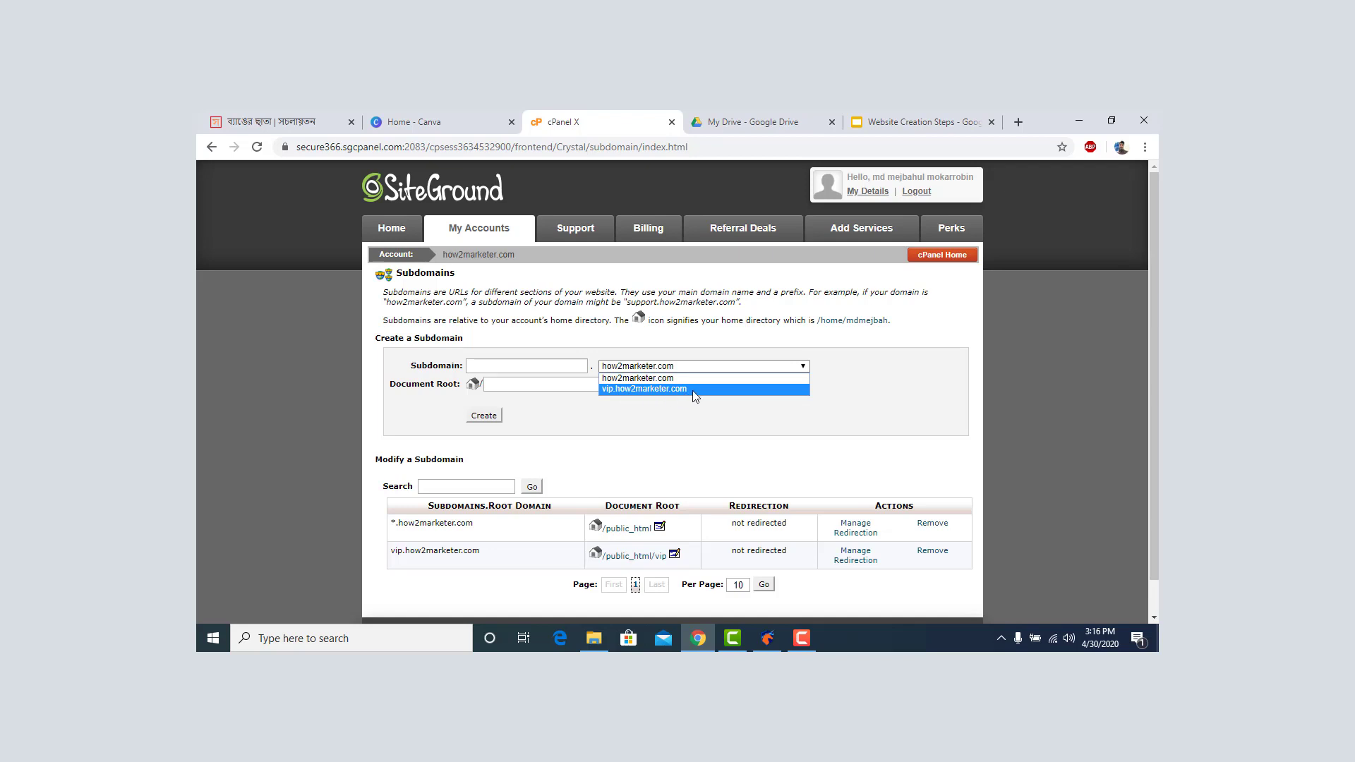
Create the subdomain 'bangla' under vip.how2marketer.com, then return to the subdomains list.
{"action": "left_click", "coordinate": [553, 367]}
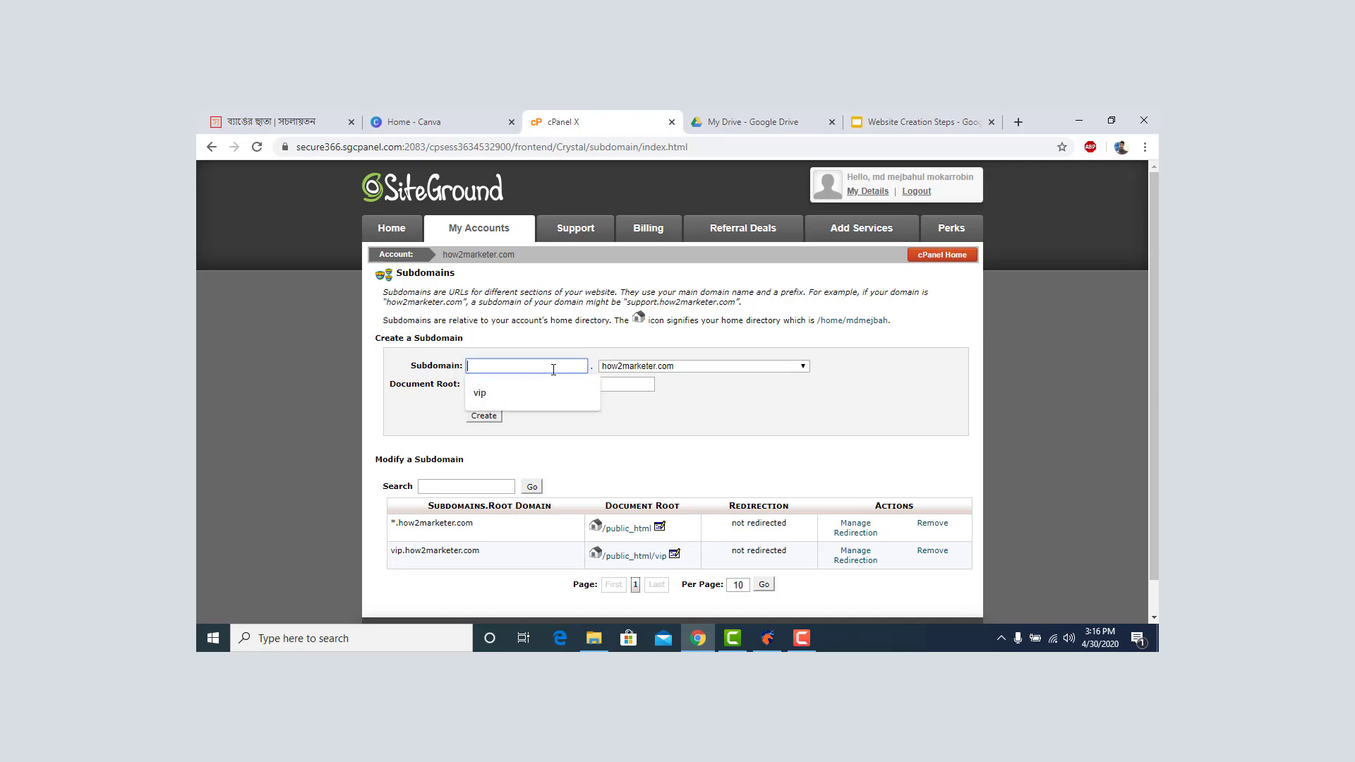
{"action": "type", "text": "bangla"}
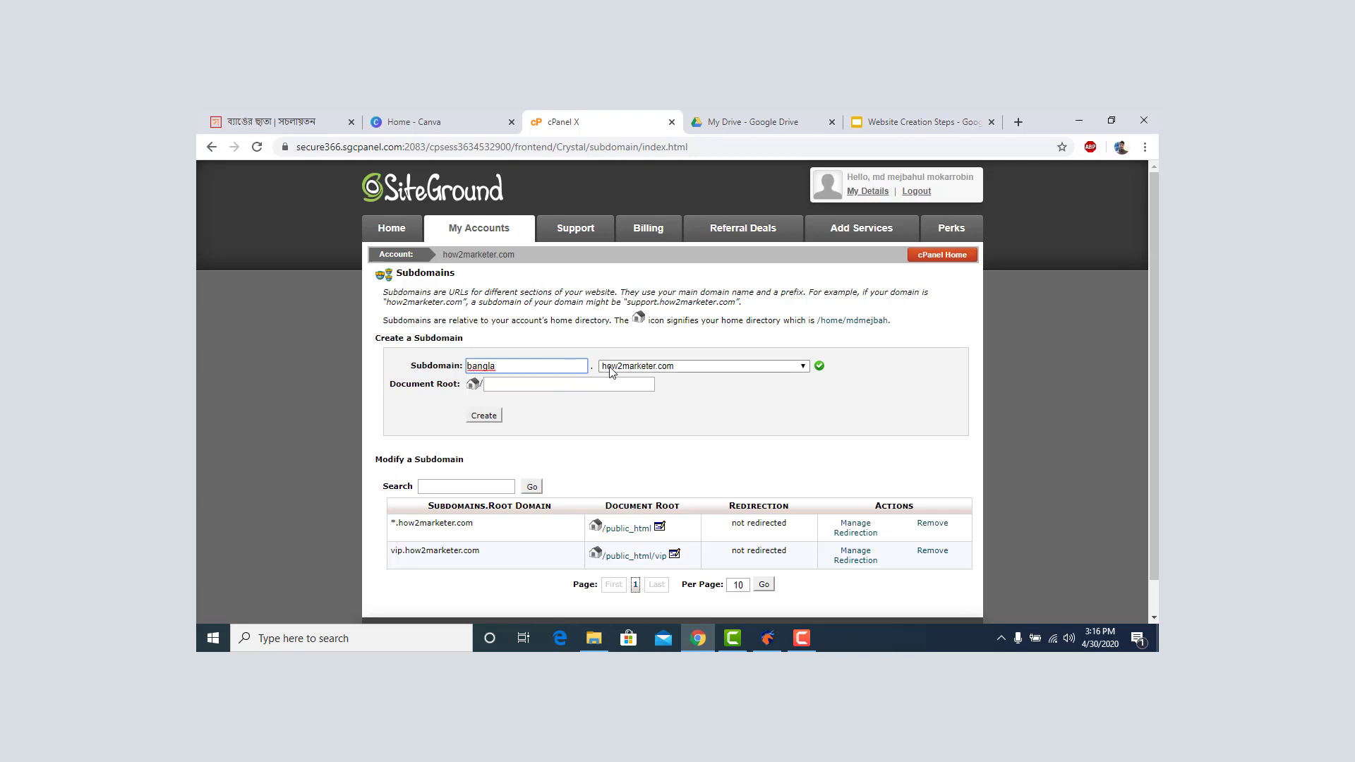
{"action": "left_click", "coordinate": [643, 366]}
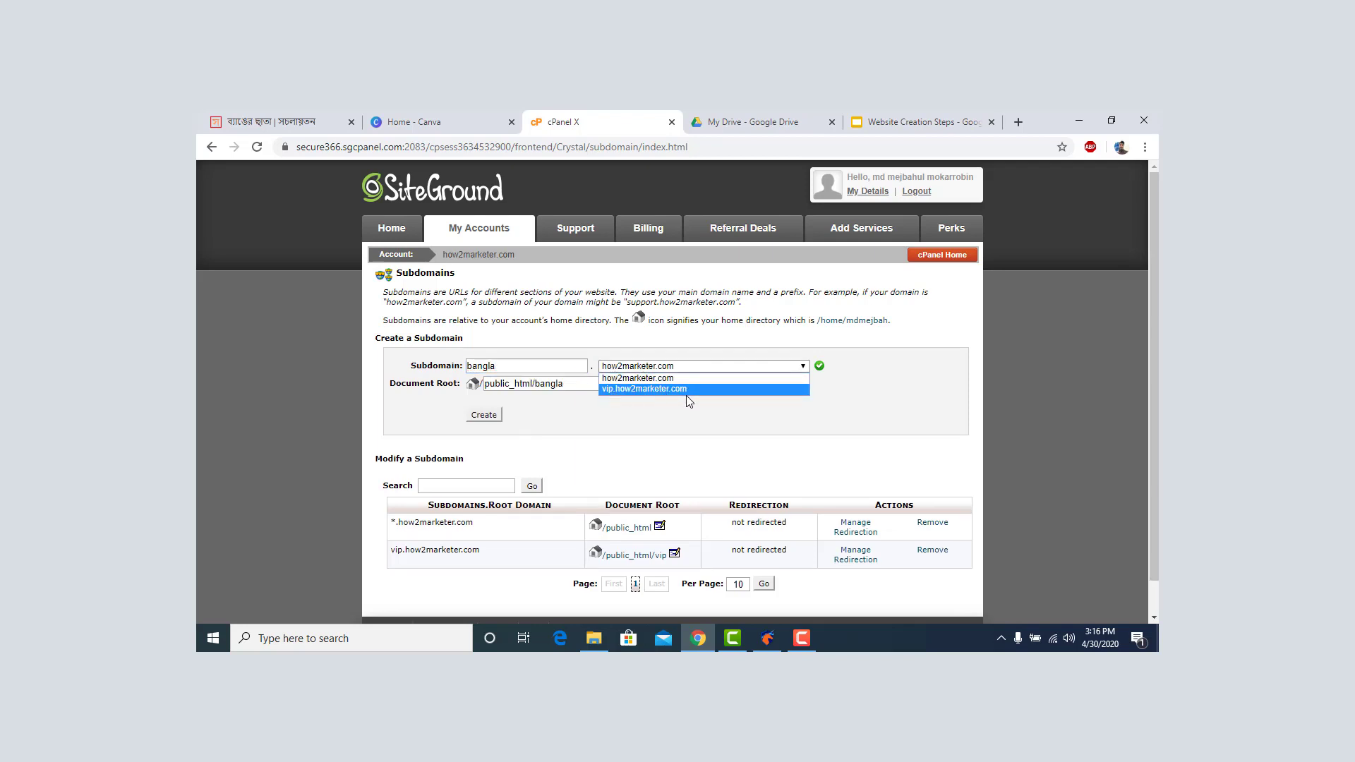
{"action": "left_click", "coordinate": [696, 389]}
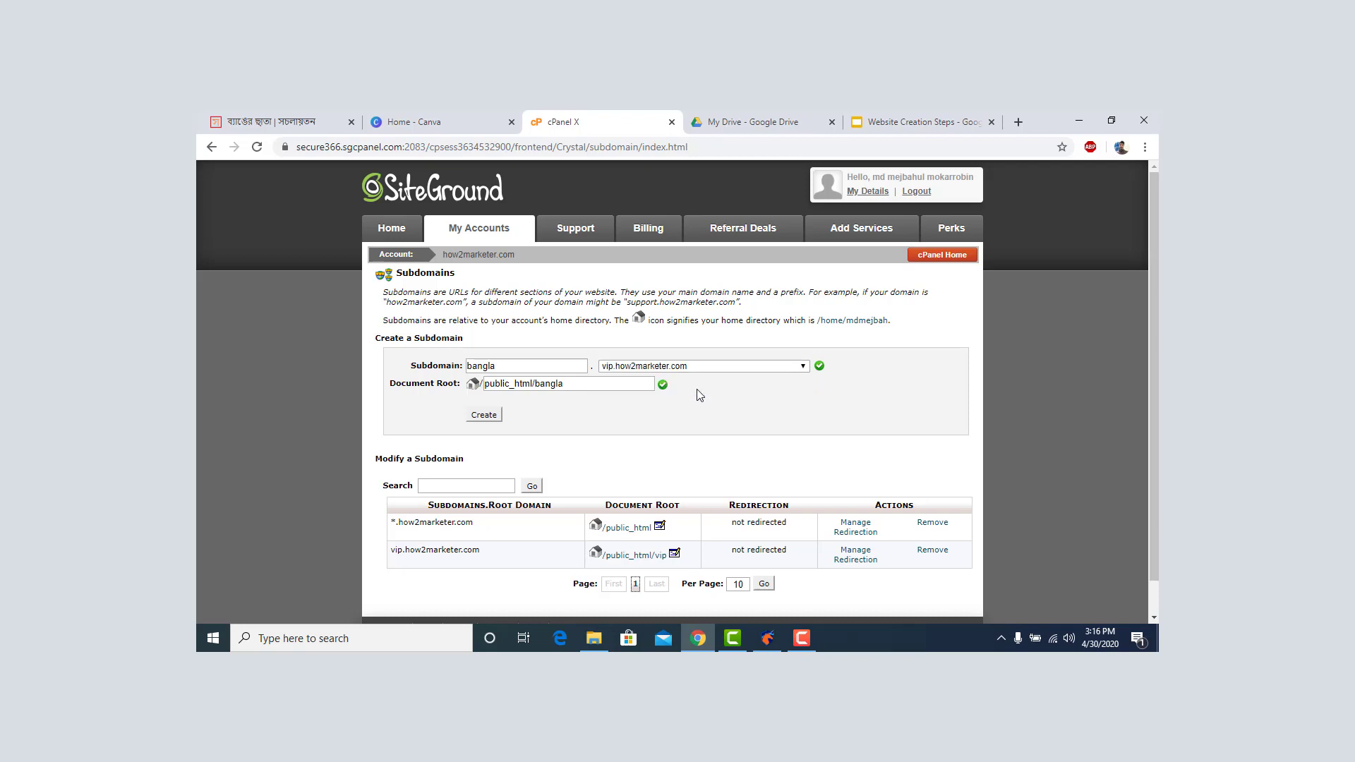
{"action": "left_click", "coordinate": [482, 420]}
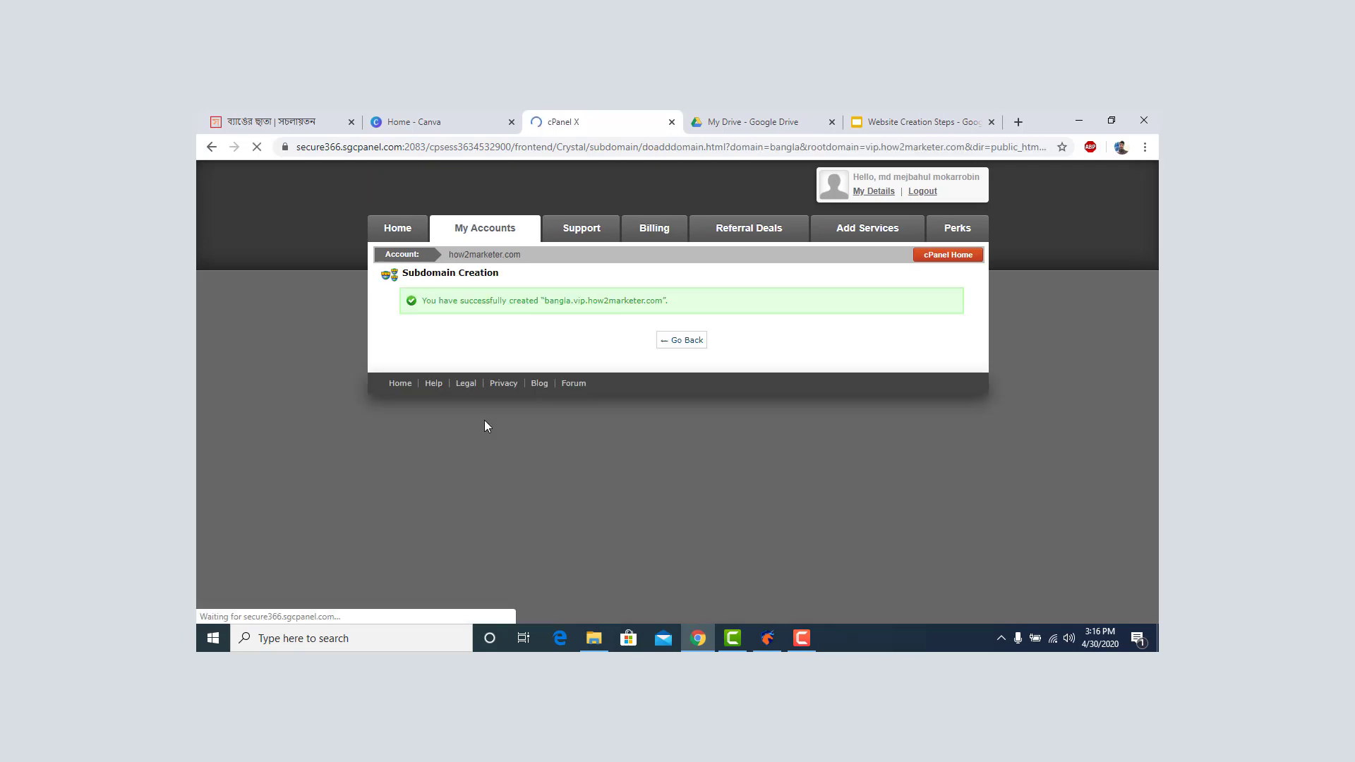
{"action": "left_click", "coordinate": [689, 344]}
Delete the bangla.vip.how2marketer.com subdomain, then go to the account Home page.
{"action": "scroll", "coordinate": [691, 356], "scroll_direction": "down", "scroll_amount": 1}
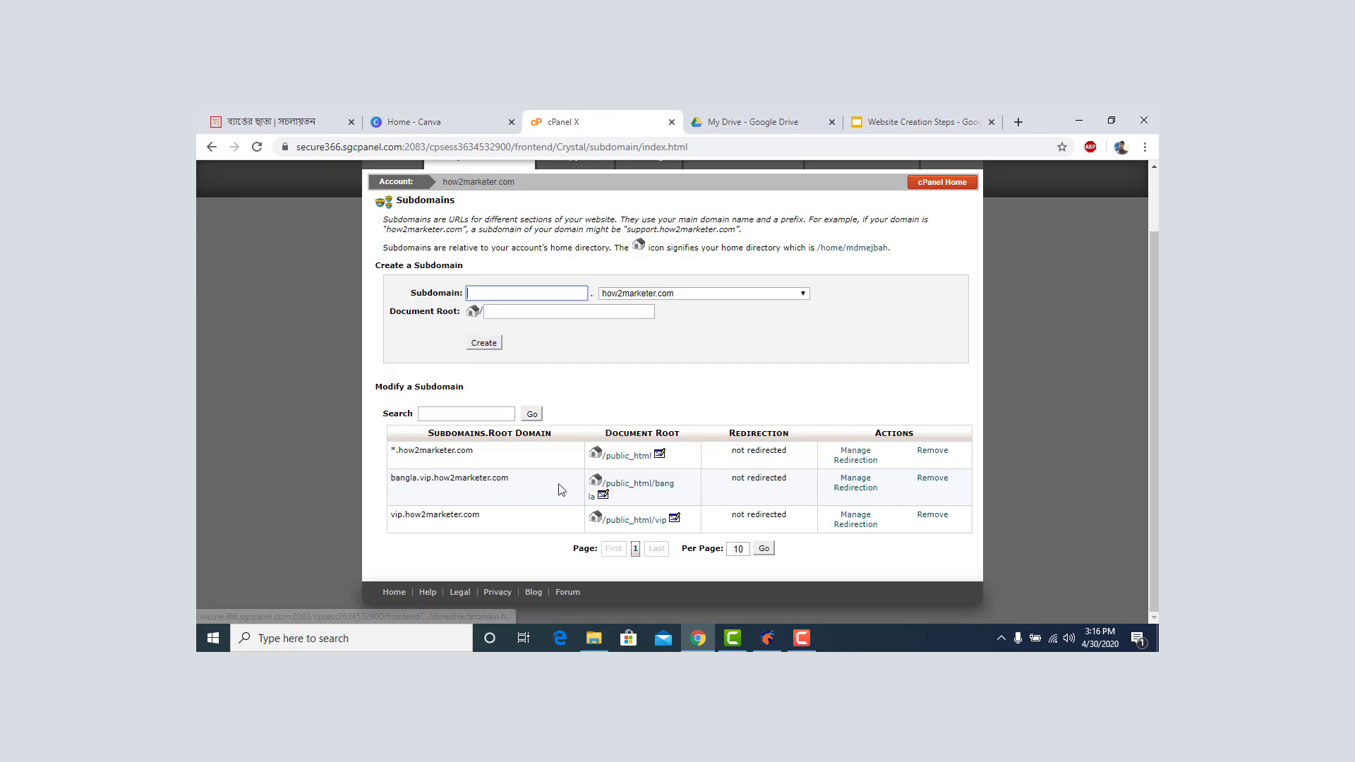
{"action": "left_click", "coordinate": [931, 479]}
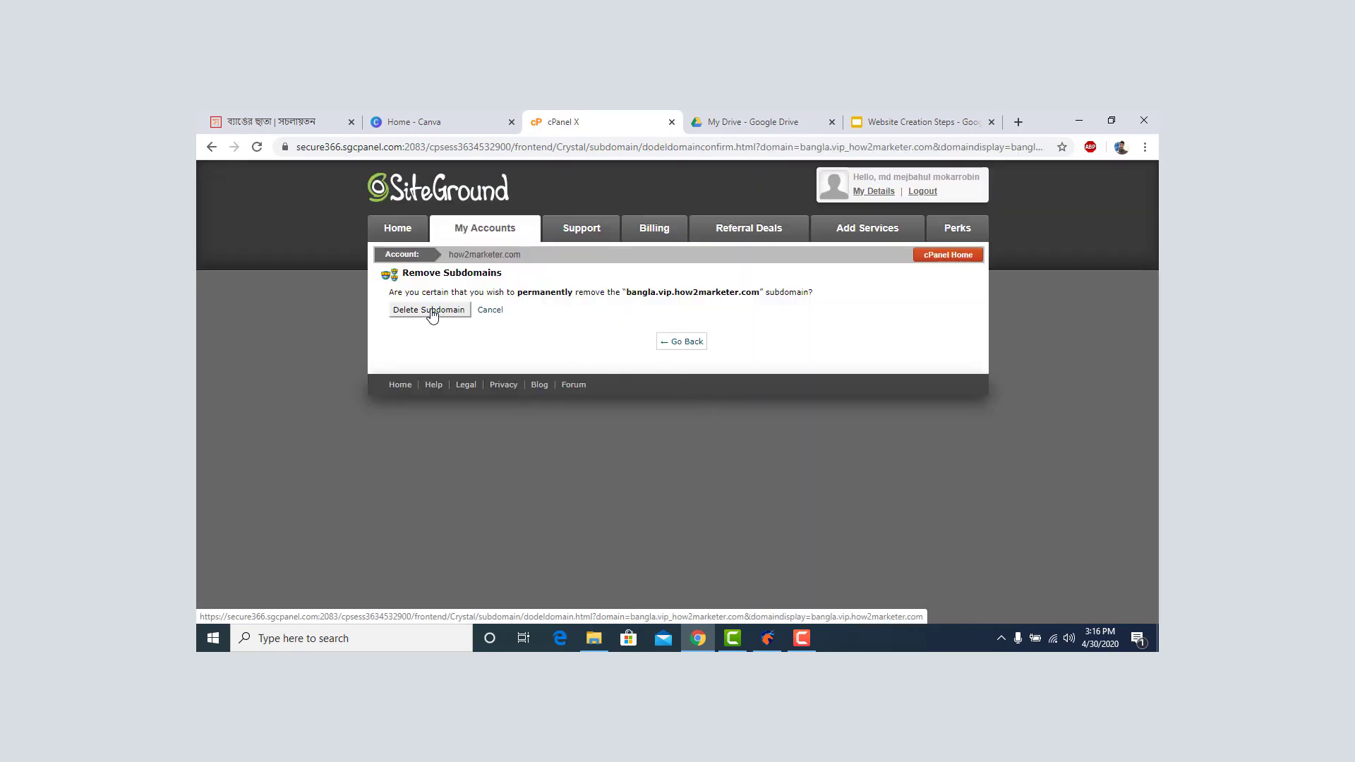
{"action": "left_click", "coordinate": [432, 312]}
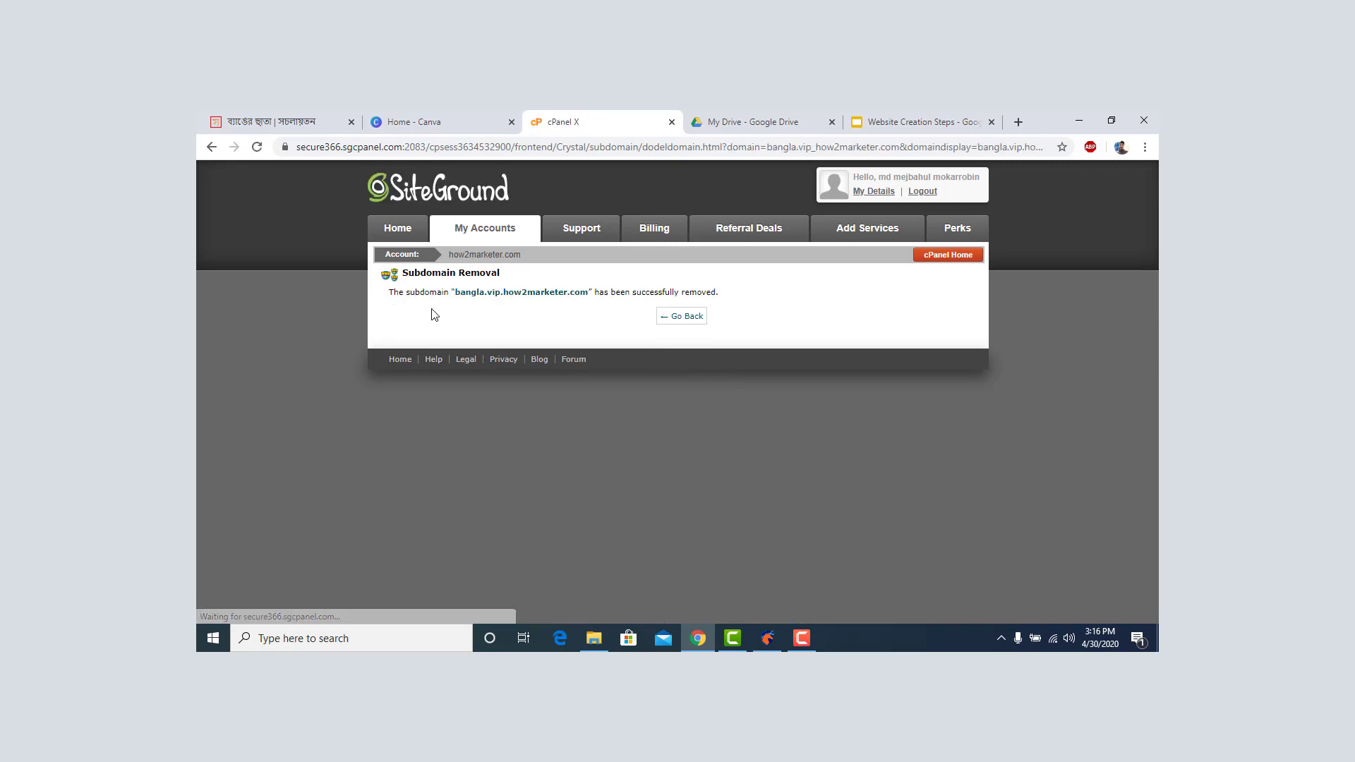
{"action": "left_click", "coordinate": [396, 238]}
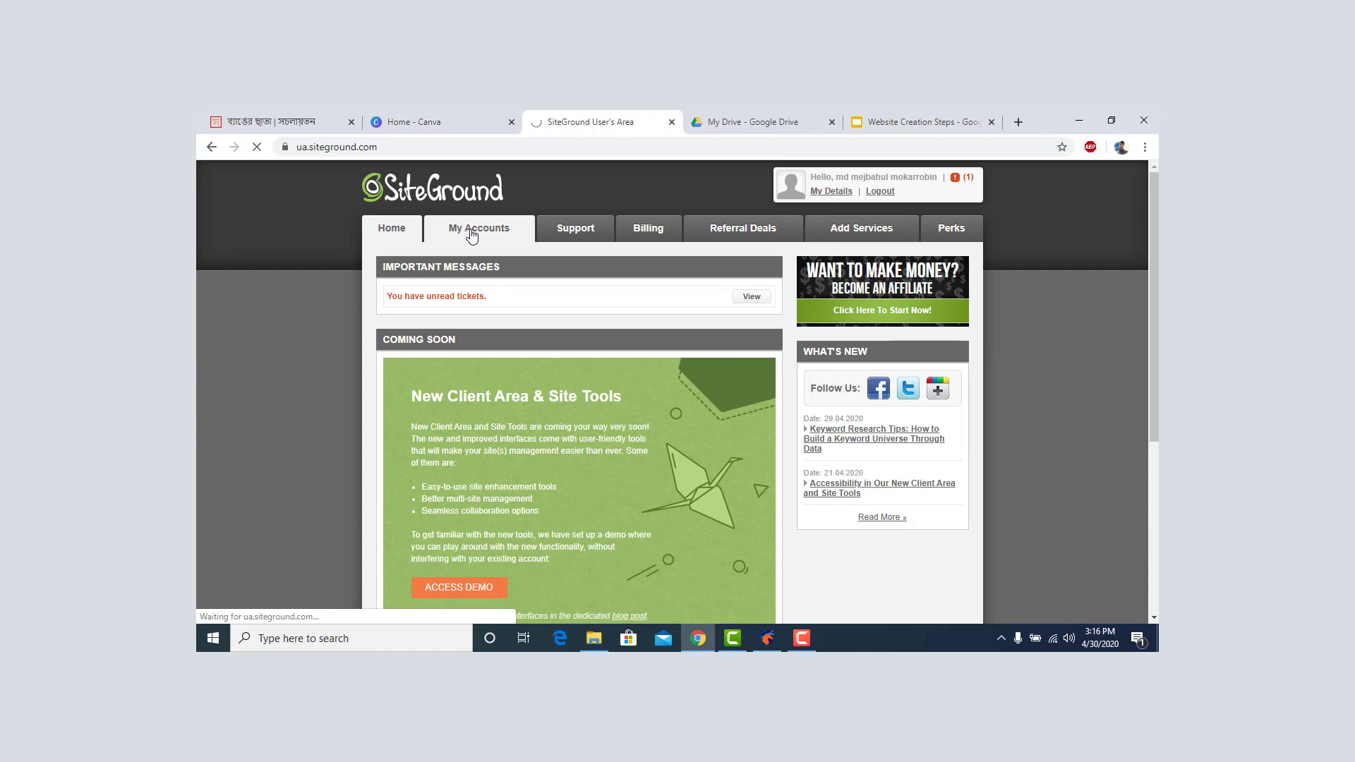
From My Accounts, open cPanel for how2marketer.com and launch the WordPress autoinstaller.
{"action": "left_click", "coordinate": [472, 233]}
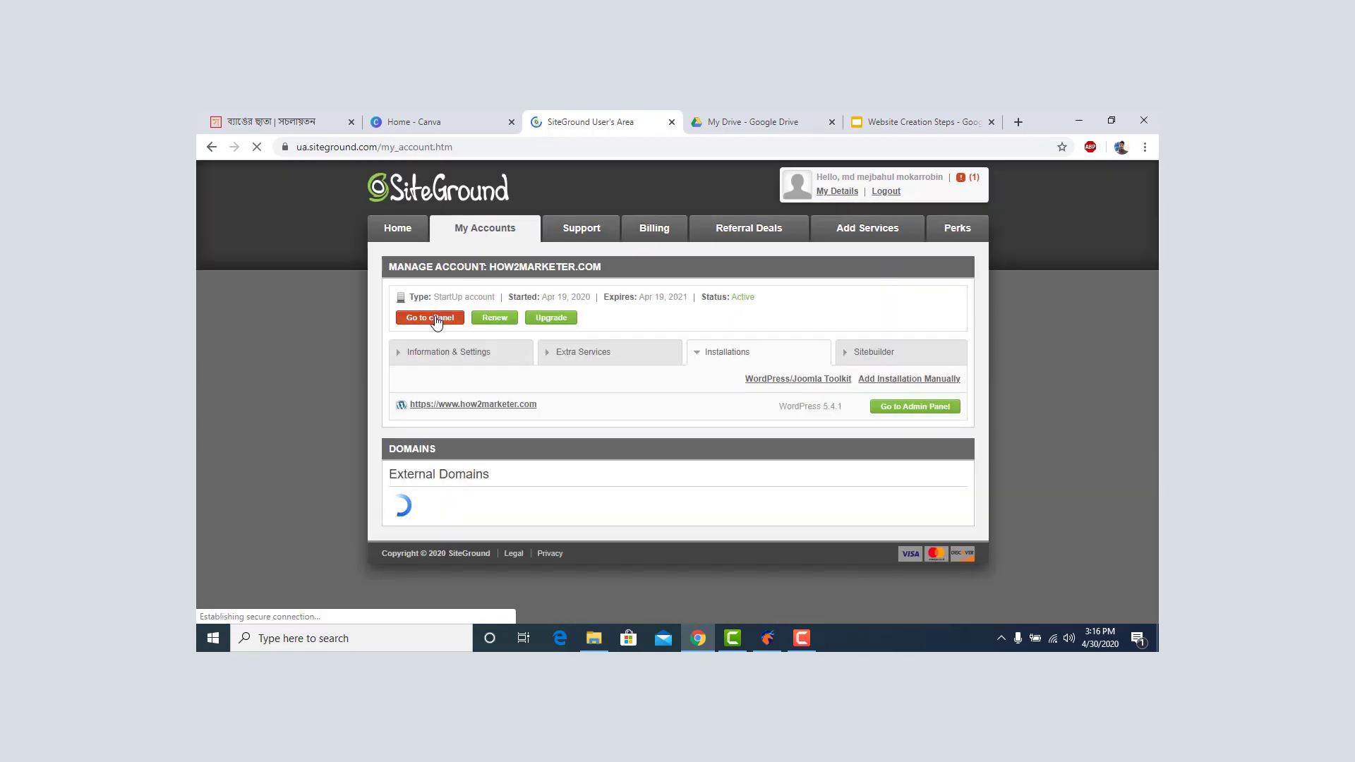
{"action": "left_click", "coordinate": [430, 318]}
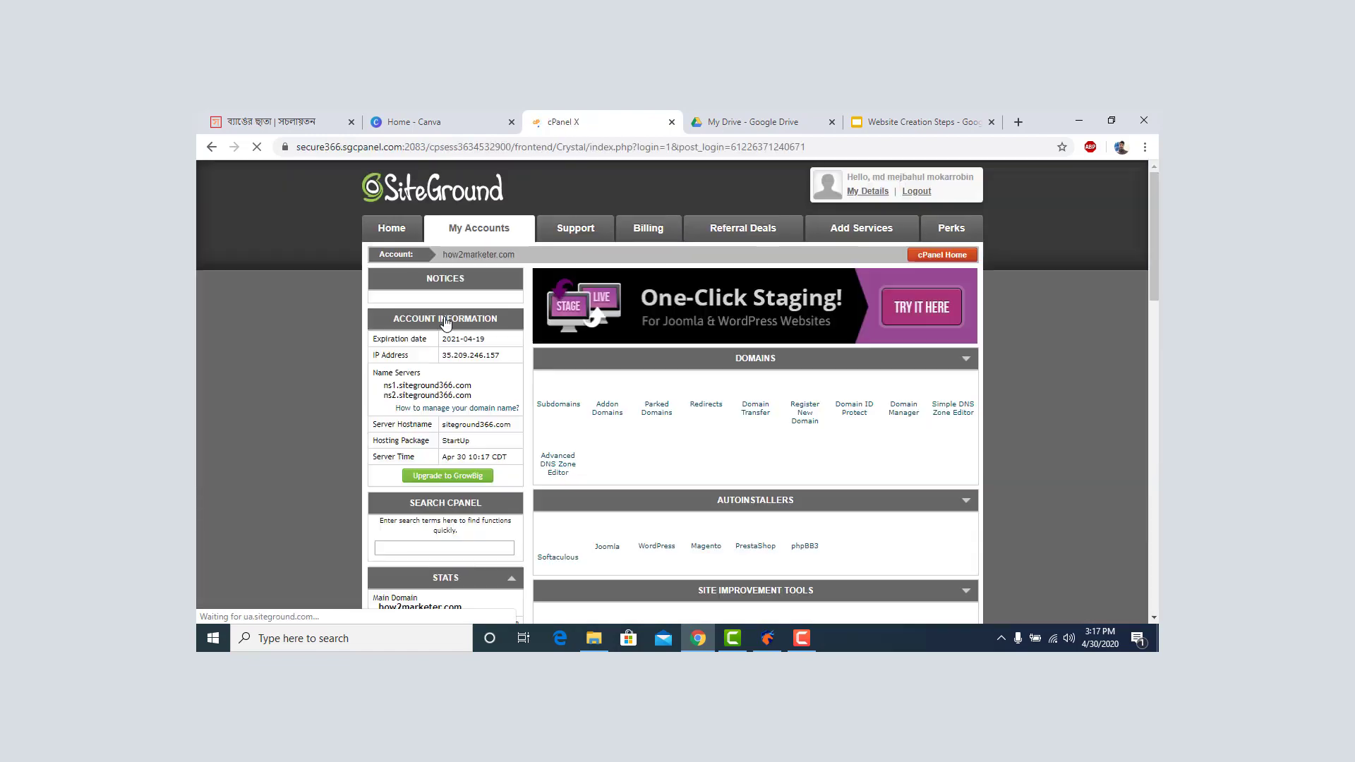
{"action": "scroll", "coordinate": [536, 314], "scroll_direction": "down", "scroll_amount": 3}
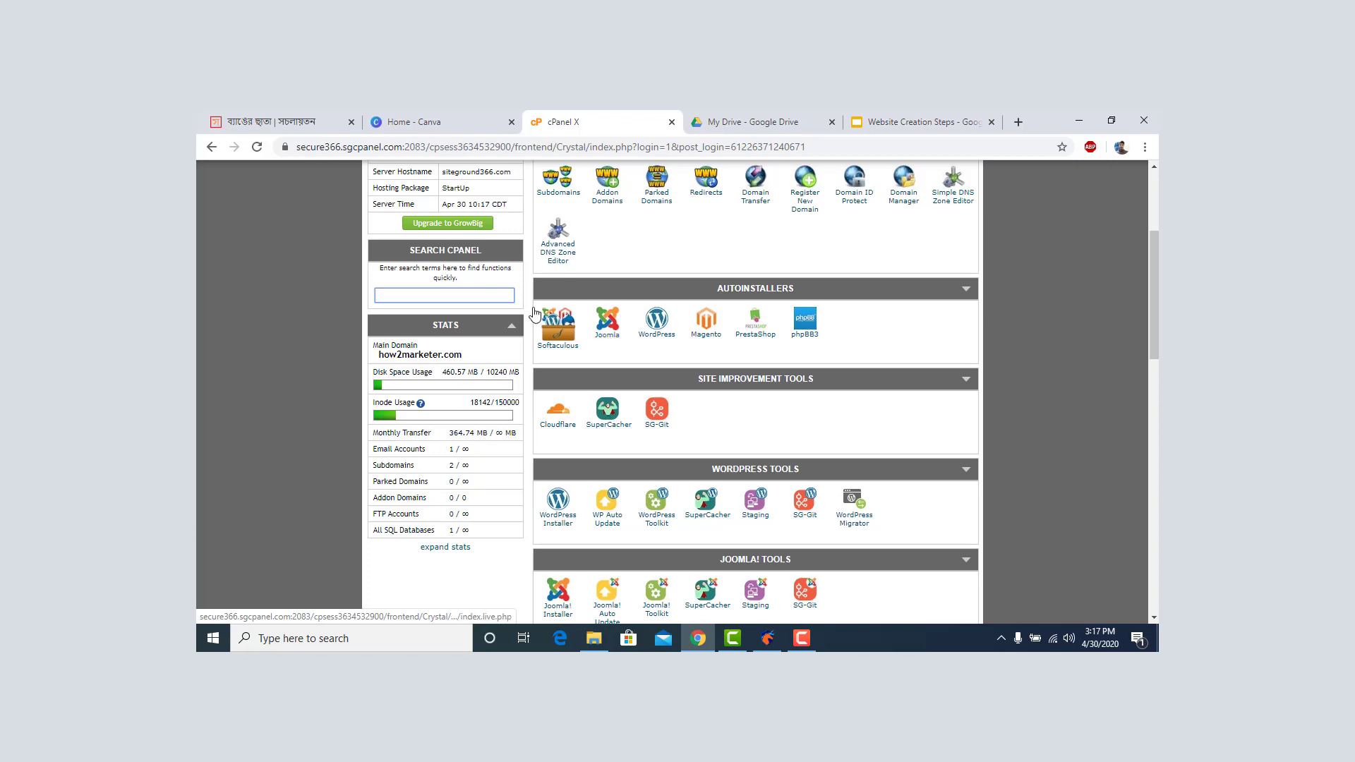
{"action": "left_click", "coordinate": [653, 337]}
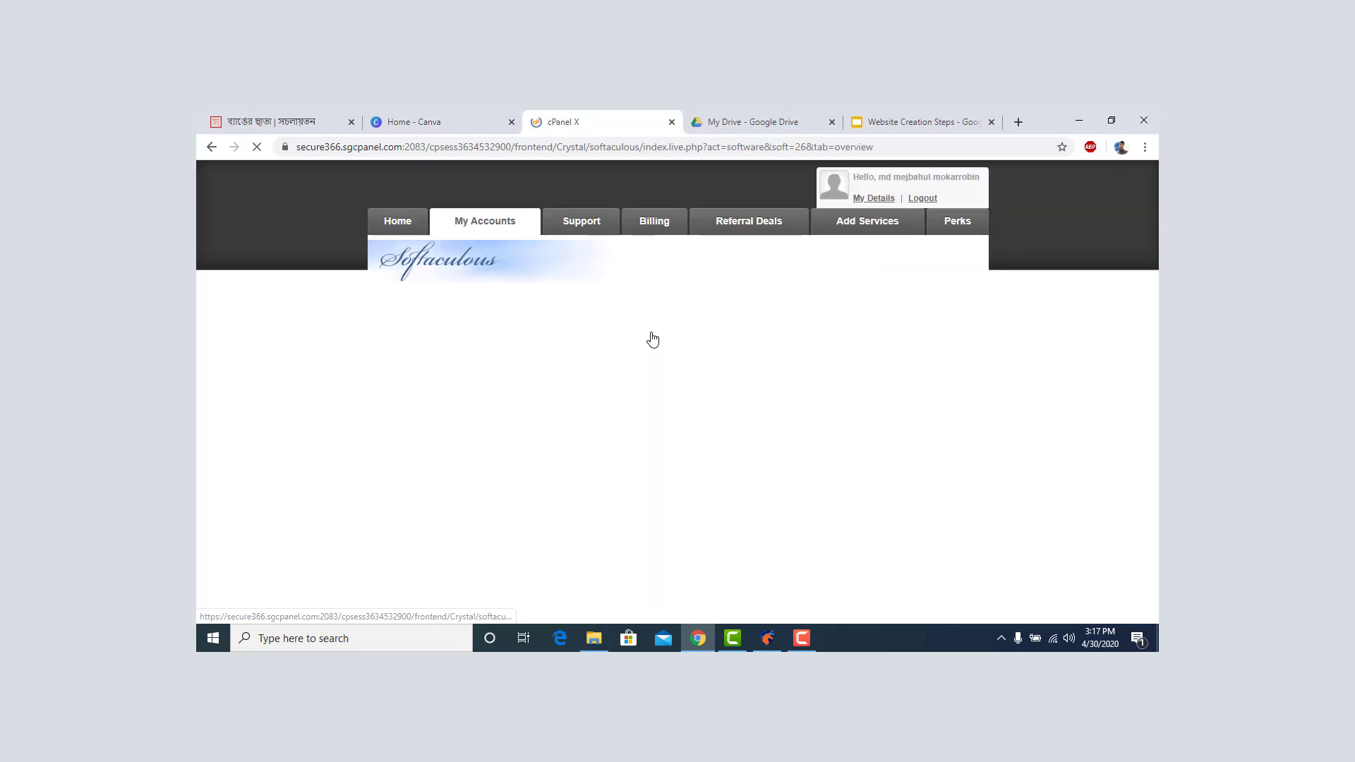
{"action": "scroll", "coordinate": [647, 340], "scroll_direction": "down", "scroll_amount": 5}
{"action": "scroll", "coordinate": [647, 339], "scroll_direction": "down", "scroll_amount": 1}
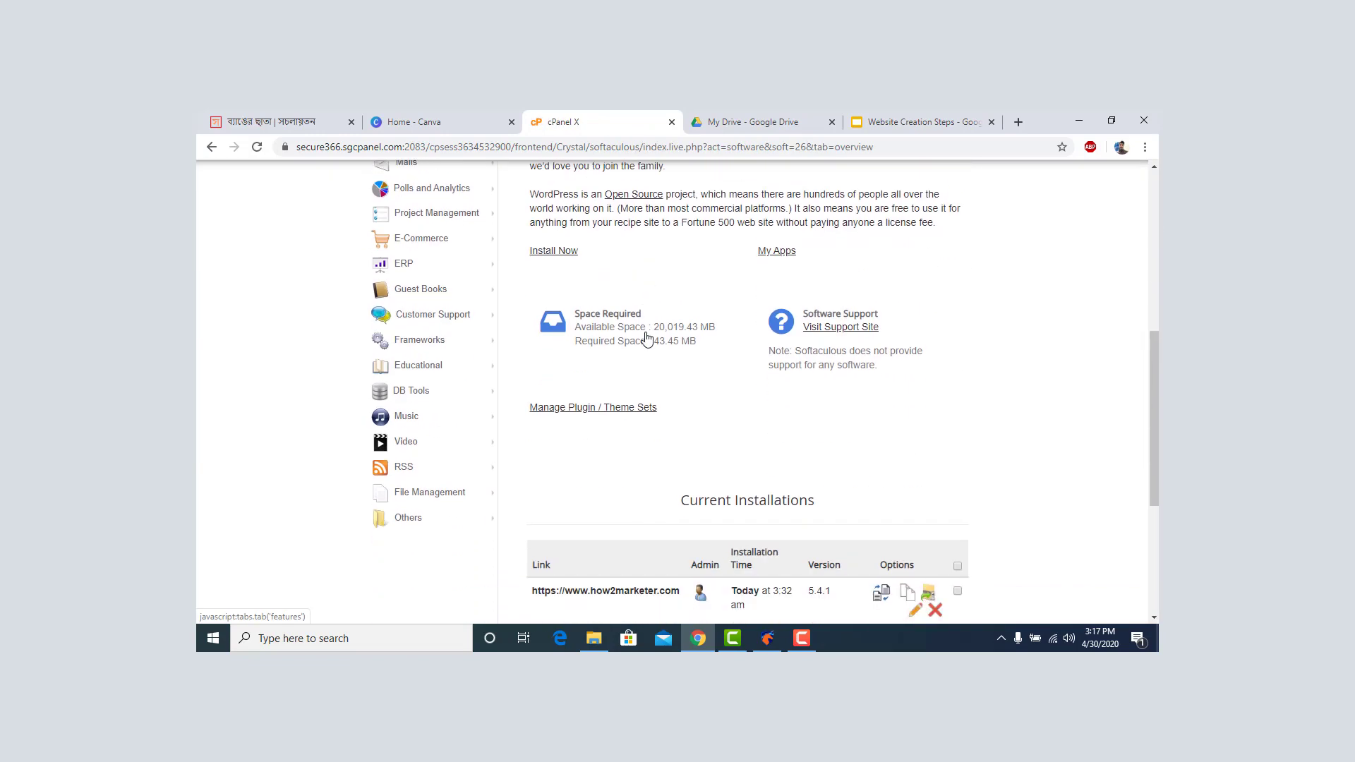
{"action": "scroll", "coordinate": [636, 345], "scroll_direction": "up", "scroll_amount": 6}
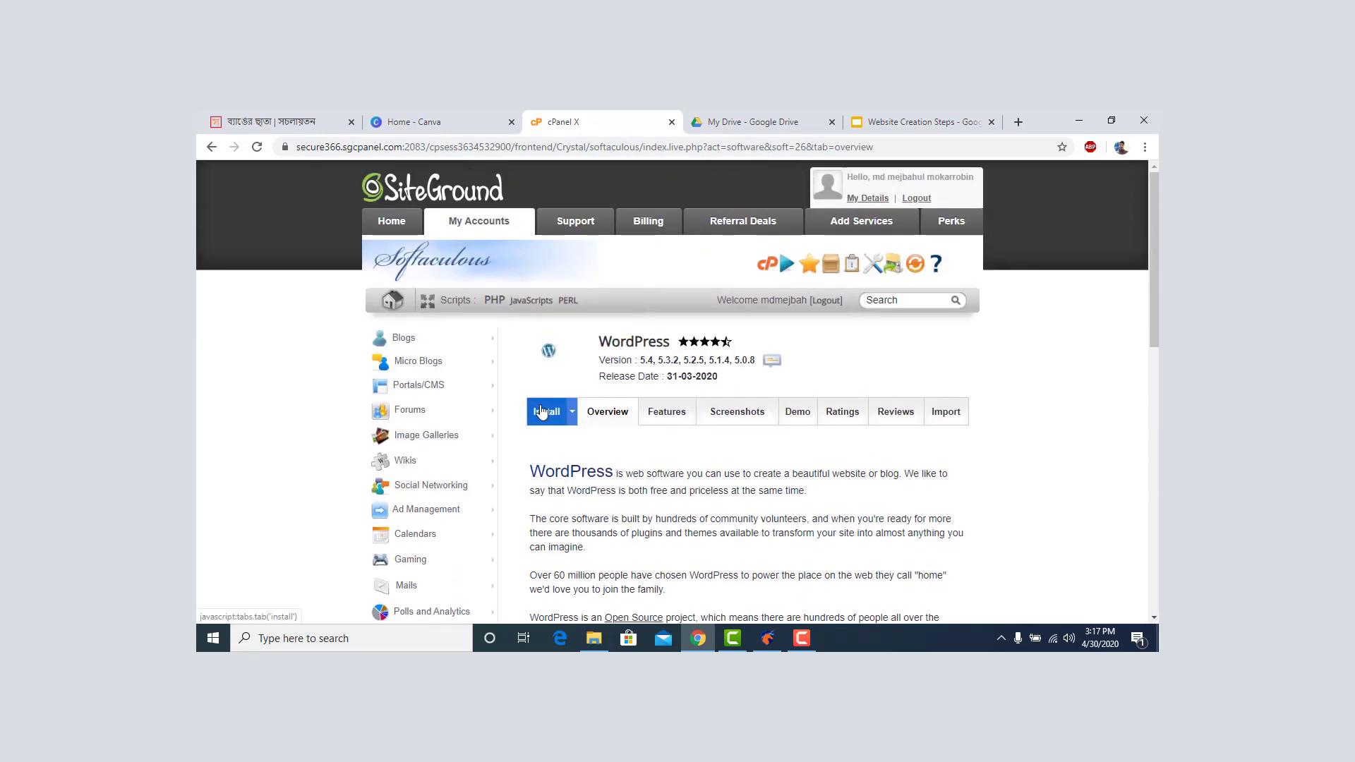
Open the WordPress install form and choose vip.how2marketer.com as the installation domain.
{"action": "left_click", "coordinate": [543, 412]}
{"action": "scroll", "coordinate": [635, 393], "scroll_direction": "down", "scroll_amount": 3}
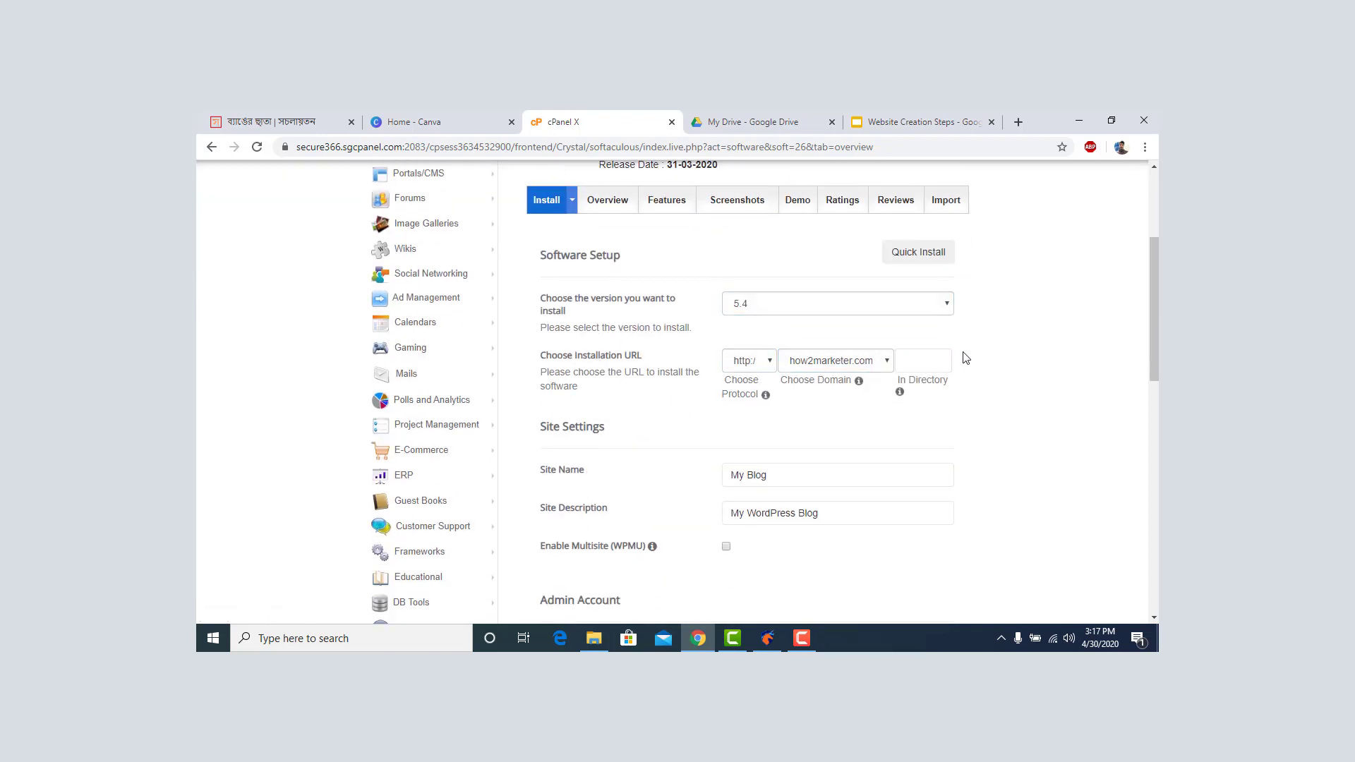
{"action": "left_click", "coordinate": [858, 366]}
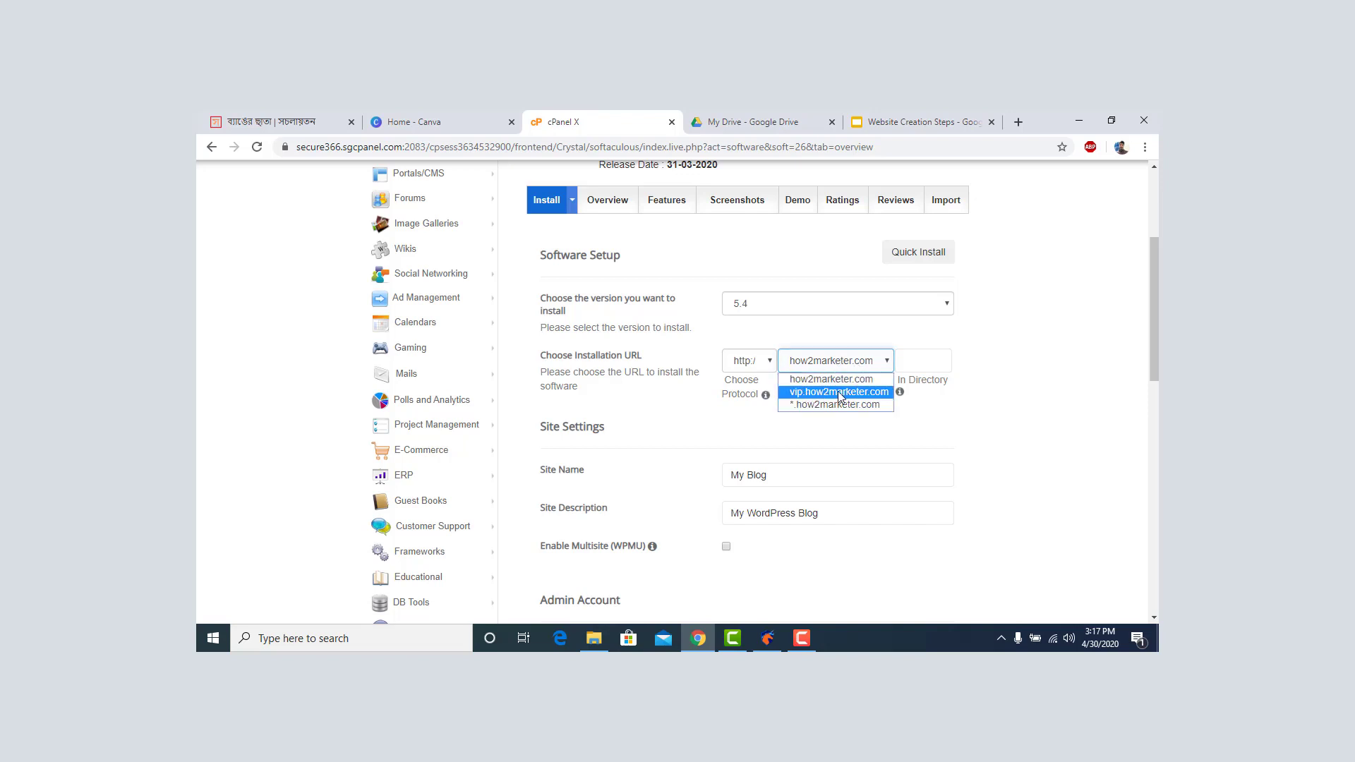
{"action": "left_click", "coordinate": [838, 394]}
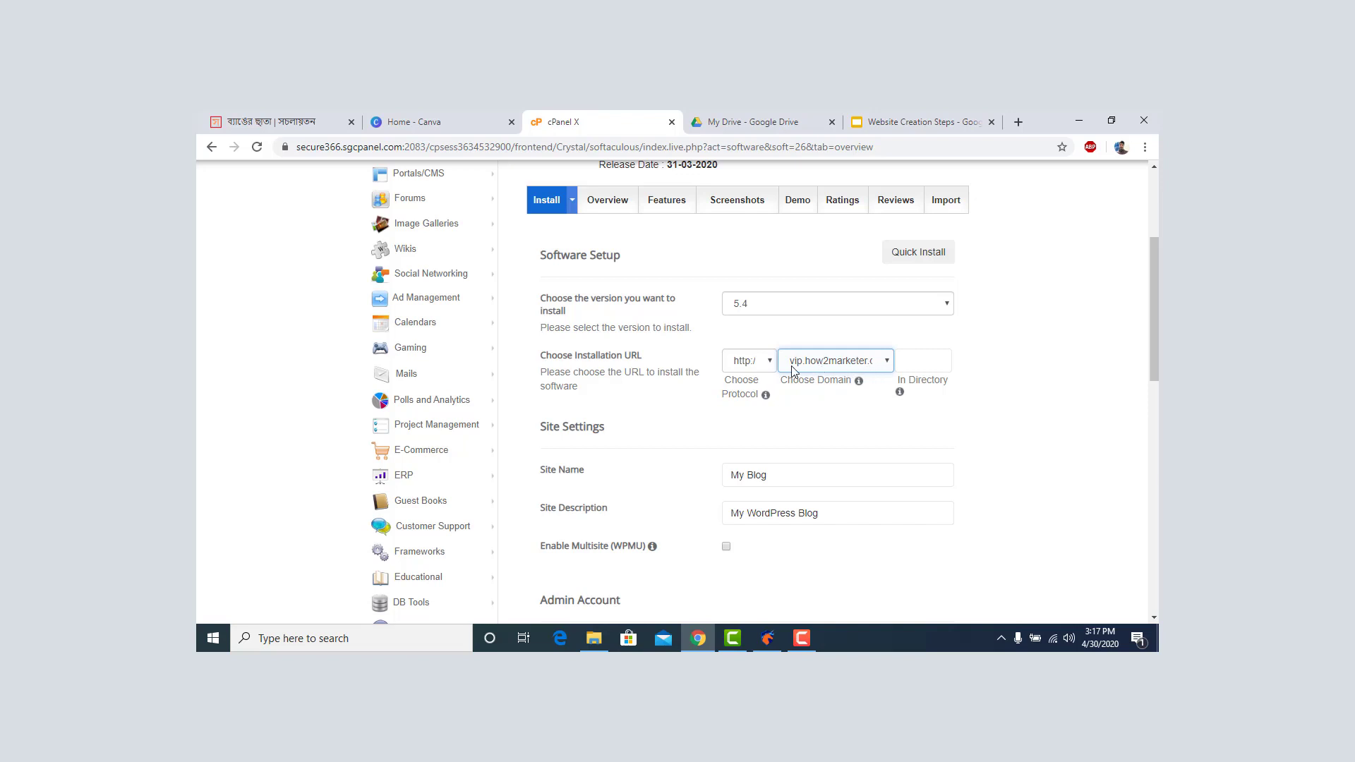
{"action": "left_click", "coordinate": [762, 368]}
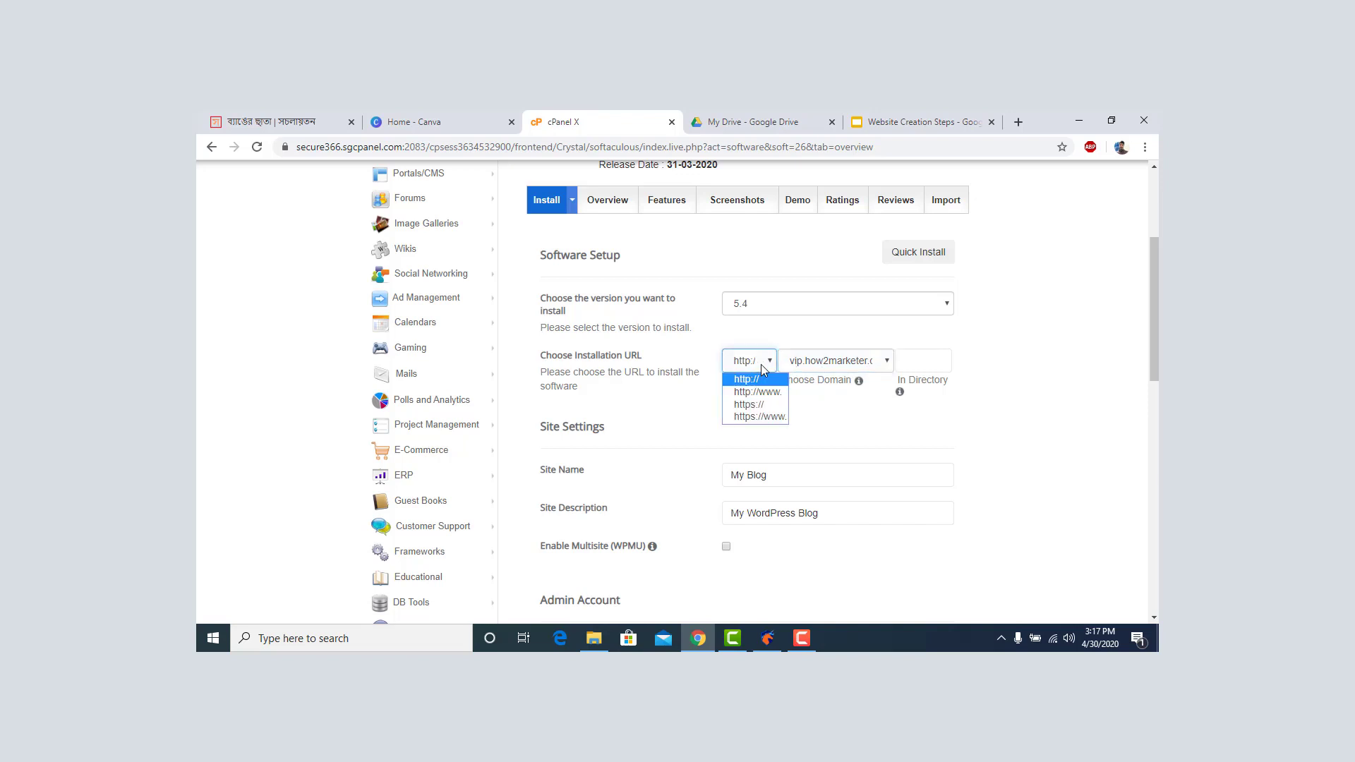
{"action": "left_click", "coordinate": [763, 401]}
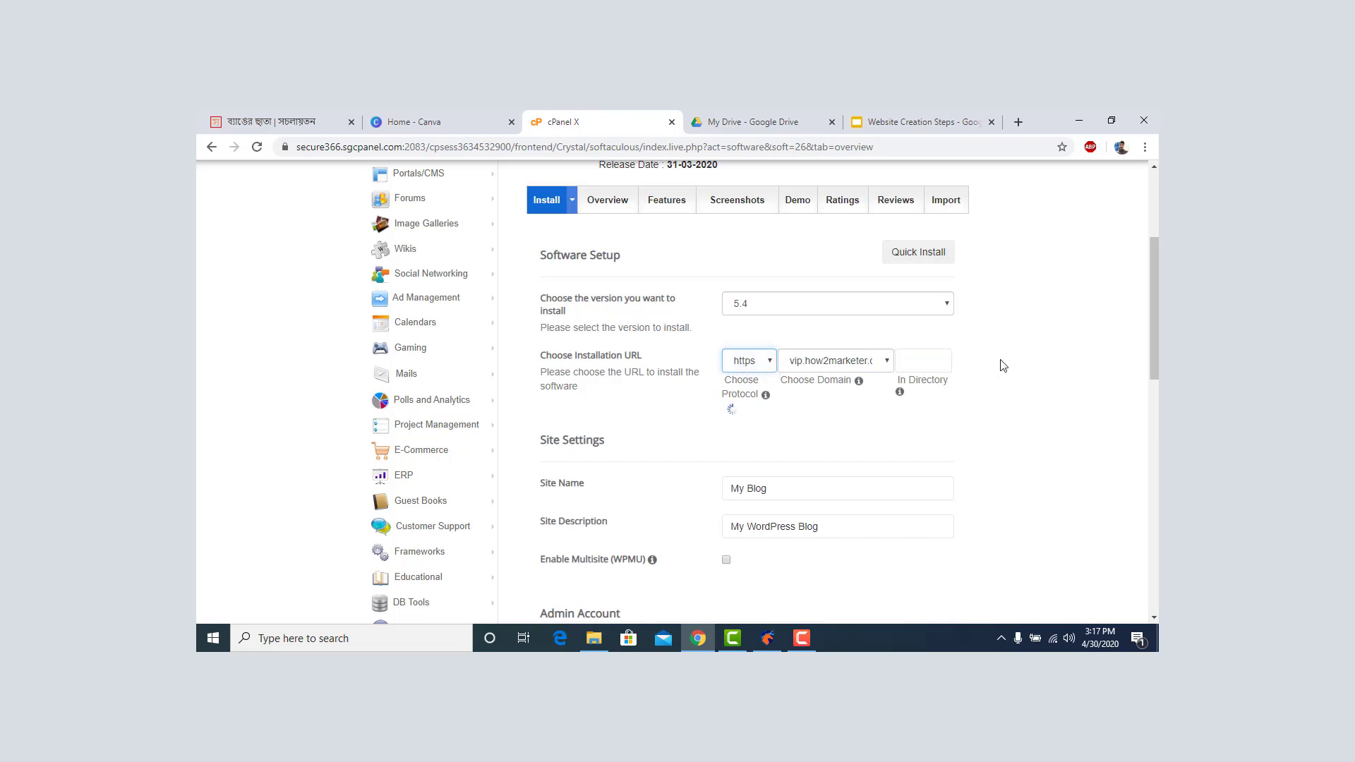
{"action": "left_click", "coordinate": [751, 363]}
{"action": "left_click", "coordinate": [757, 361]}
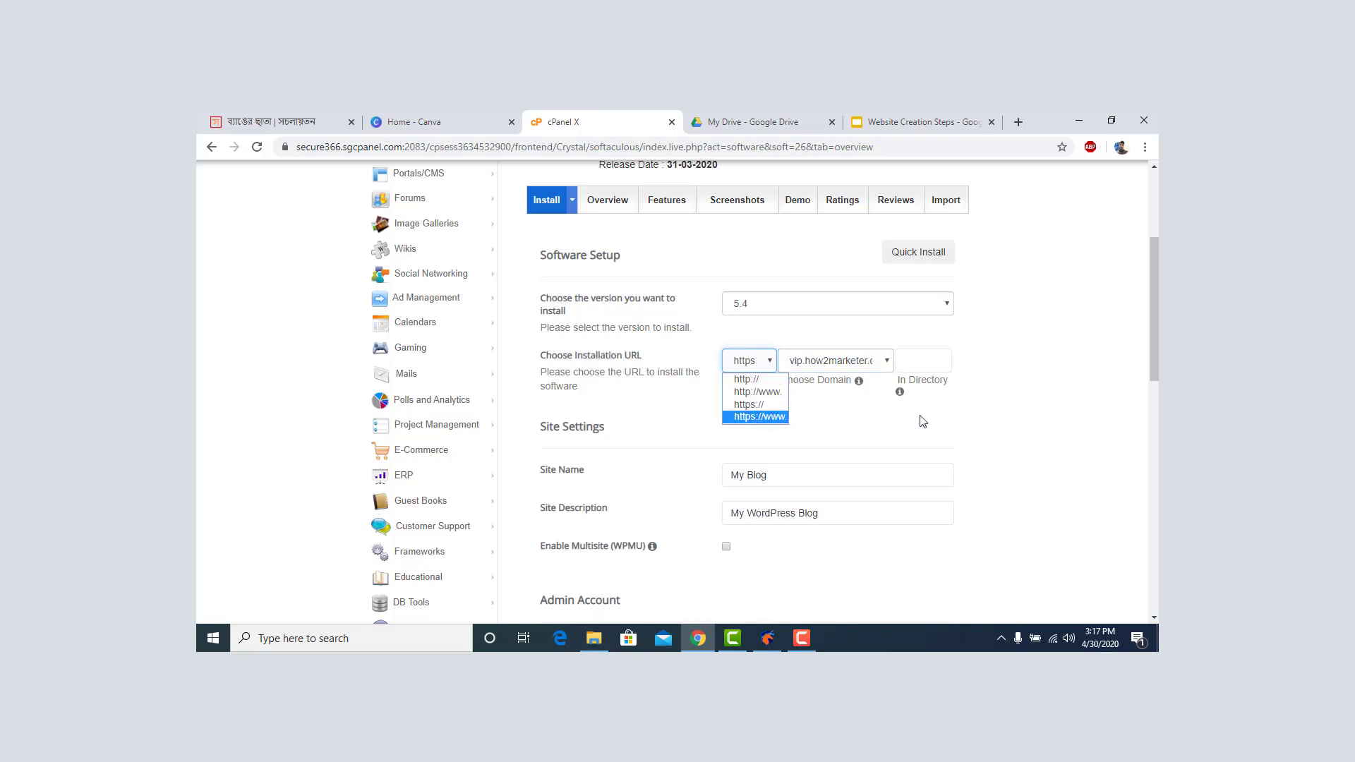
{"action": "left_click", "coordinate": [1044, 360]}
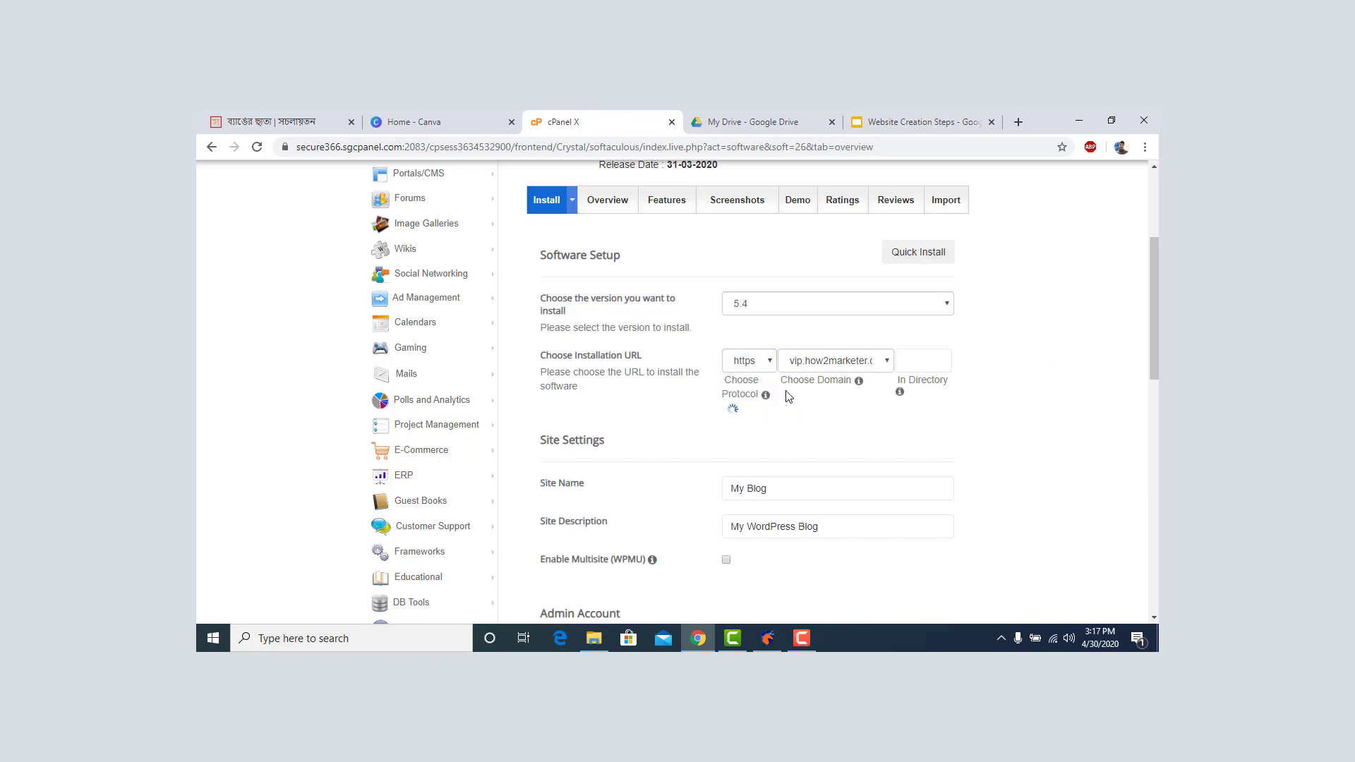
{"action": "scroll", "coordinate": [839, 380], "scroll_direction": "down", "scroll_amount": 1}
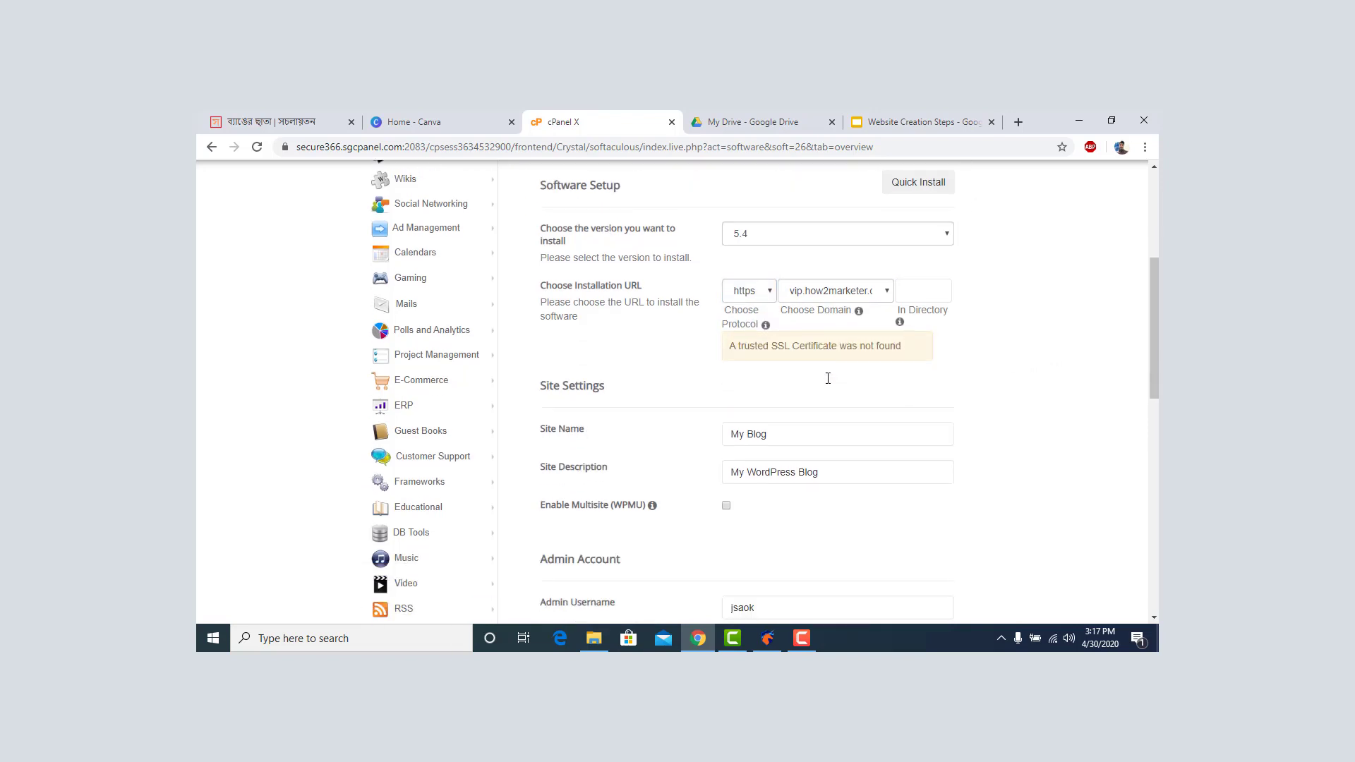
{"action": "left_click", "coordinate": [766, 296]}
{"action": "left_click", "coordinate": [757, 333]}
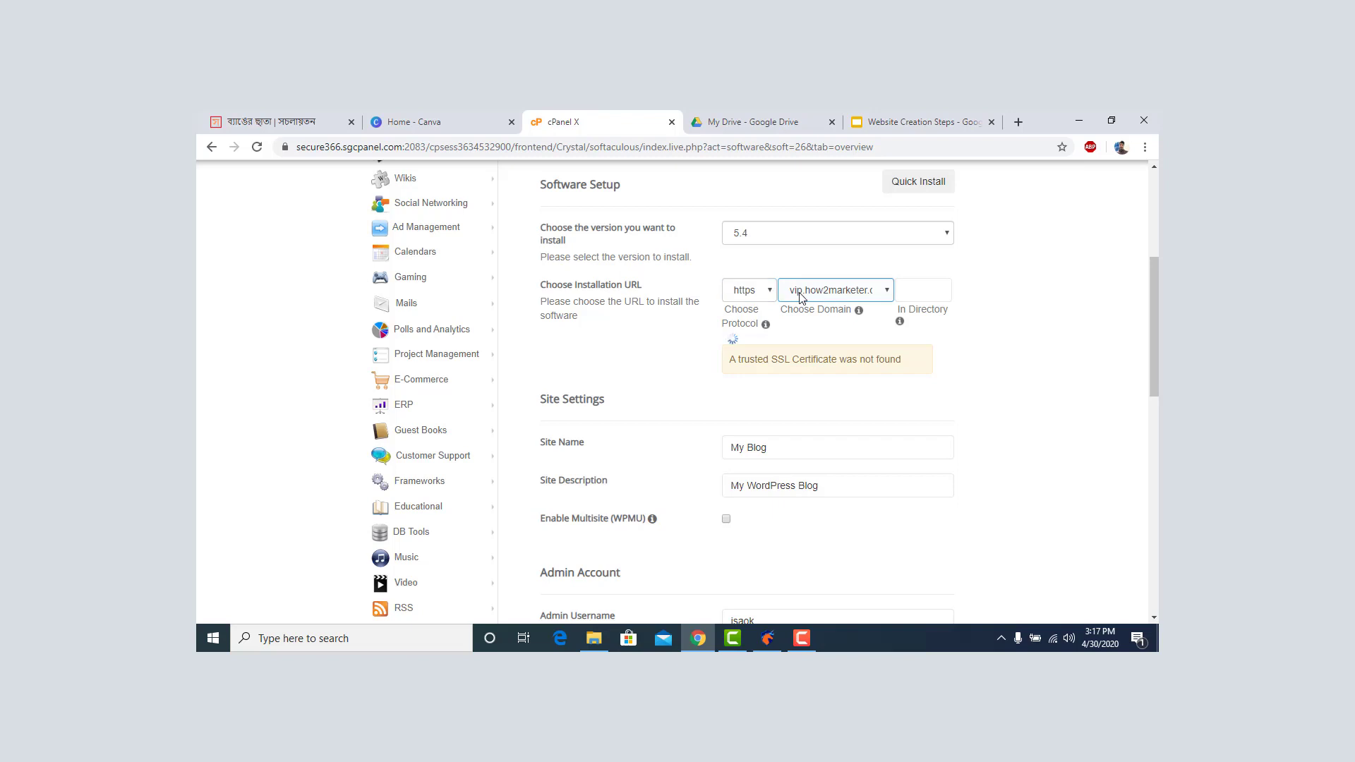
{"action": "left_click", "coordinate": [752, 296]}
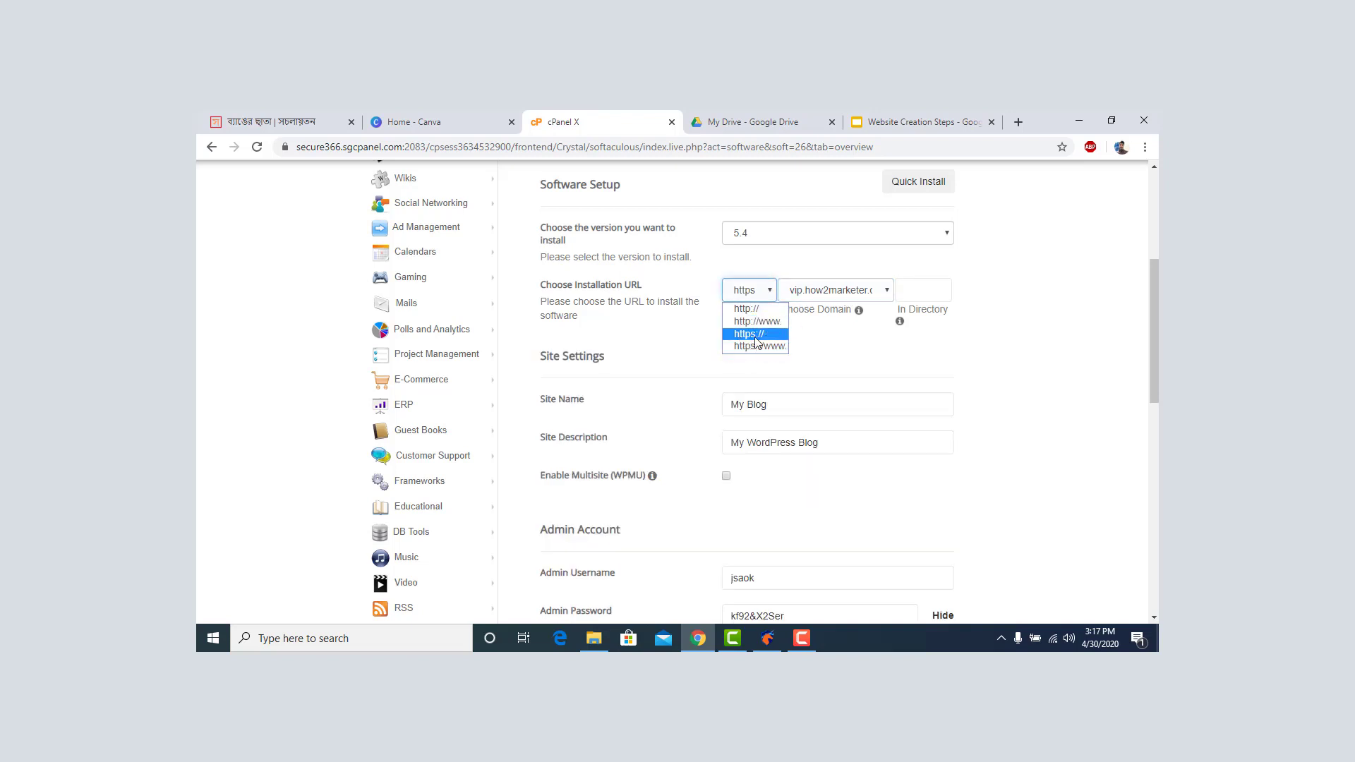
{"action": "left_click", "coordinate": [1041, 322]}
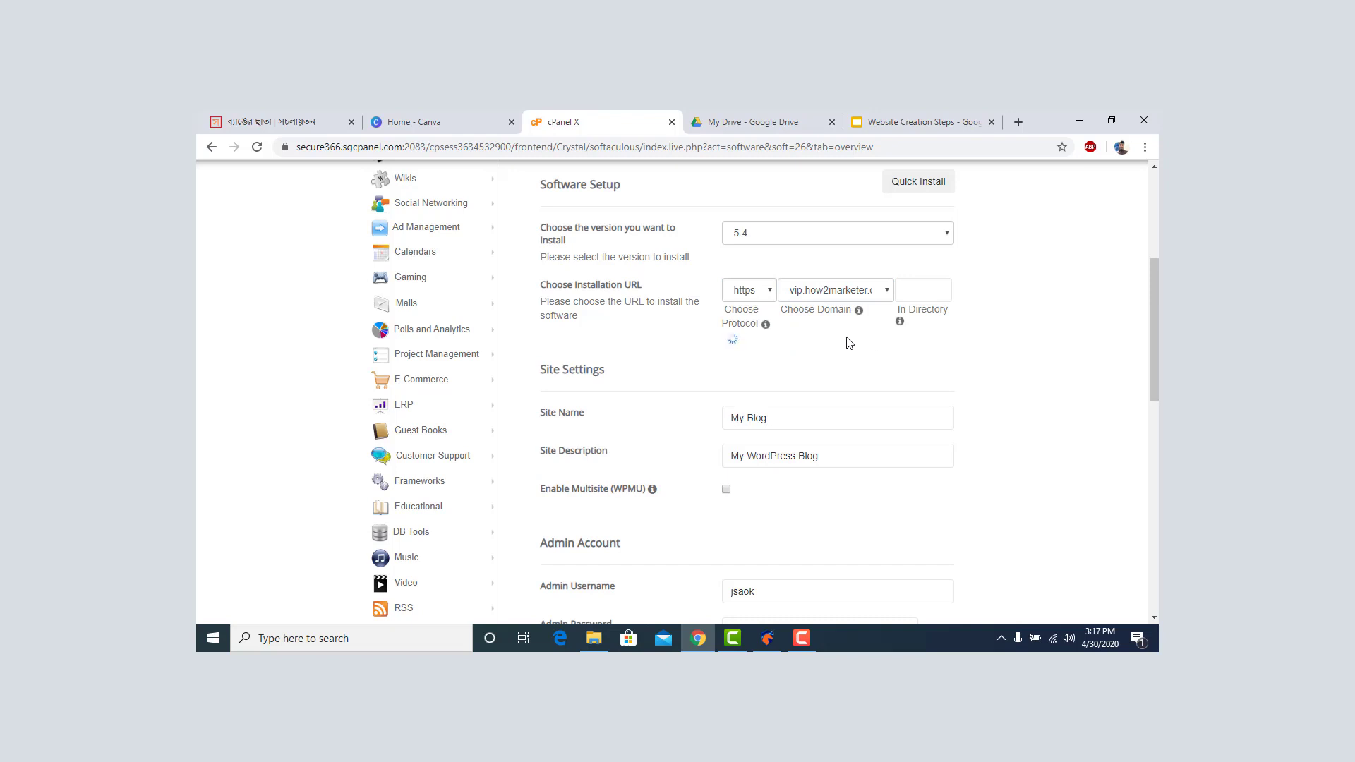
{"action": "scroll", "coordinate": [783, 385], "scroll_direction": "down", "scroll_amount": 1}
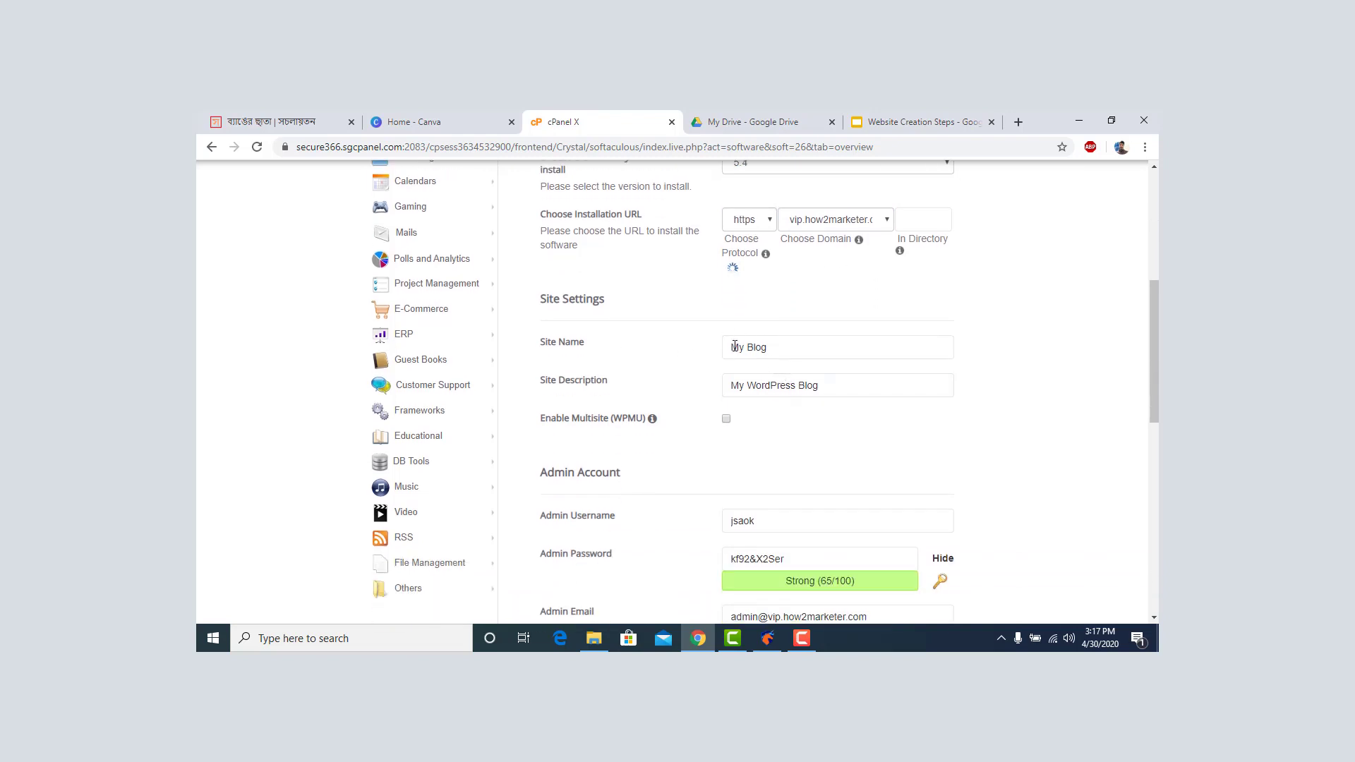
Replace the admin username with 'test' and enter a new admin password.
{"action": "scroll", "coordinate": [748, 346], "scroll_direction": "down", "scroll_amount": 2}
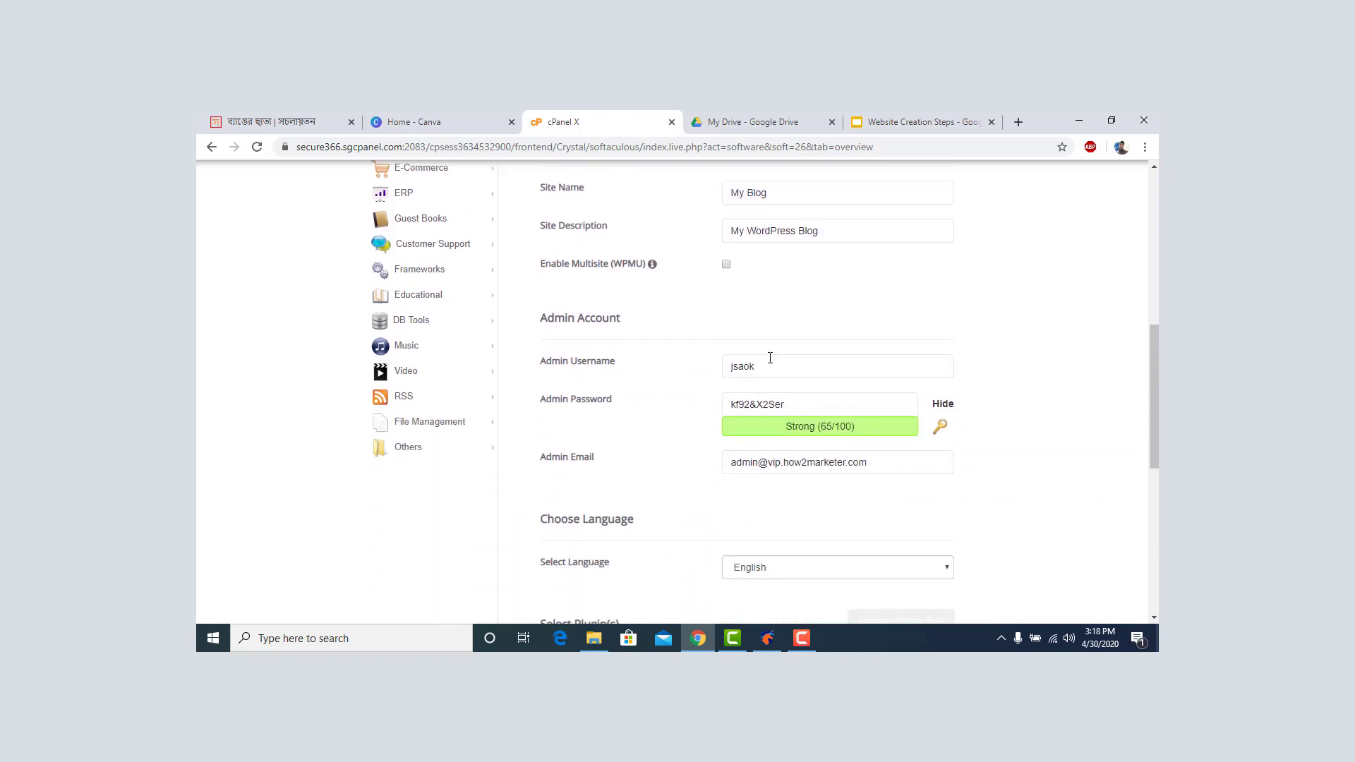
{"action": "left_click", "coordinate": [770, 359]}
{"action": "double_click", "coordinate": [768, 362]}
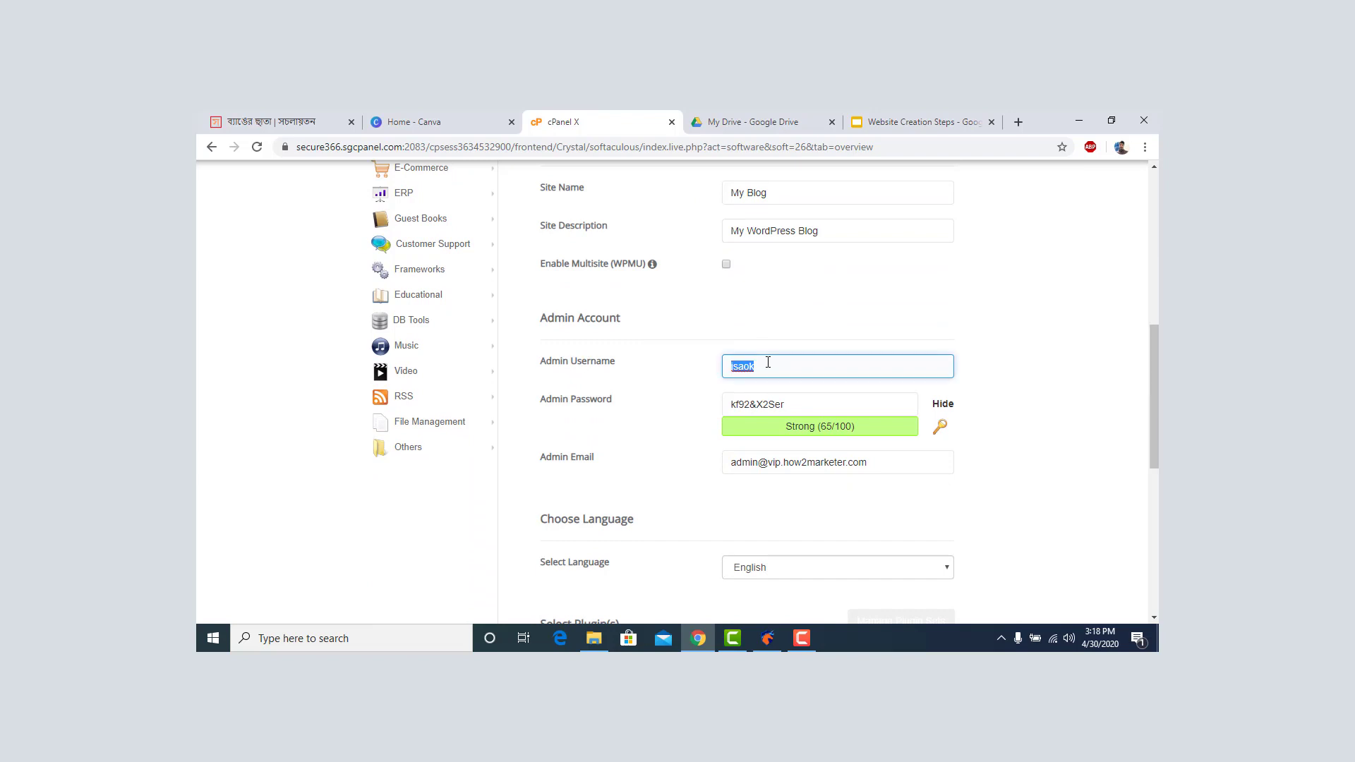
{"action": "type", "text": "test"}
{"action": "left_click", "coordinate": [752, 400]}
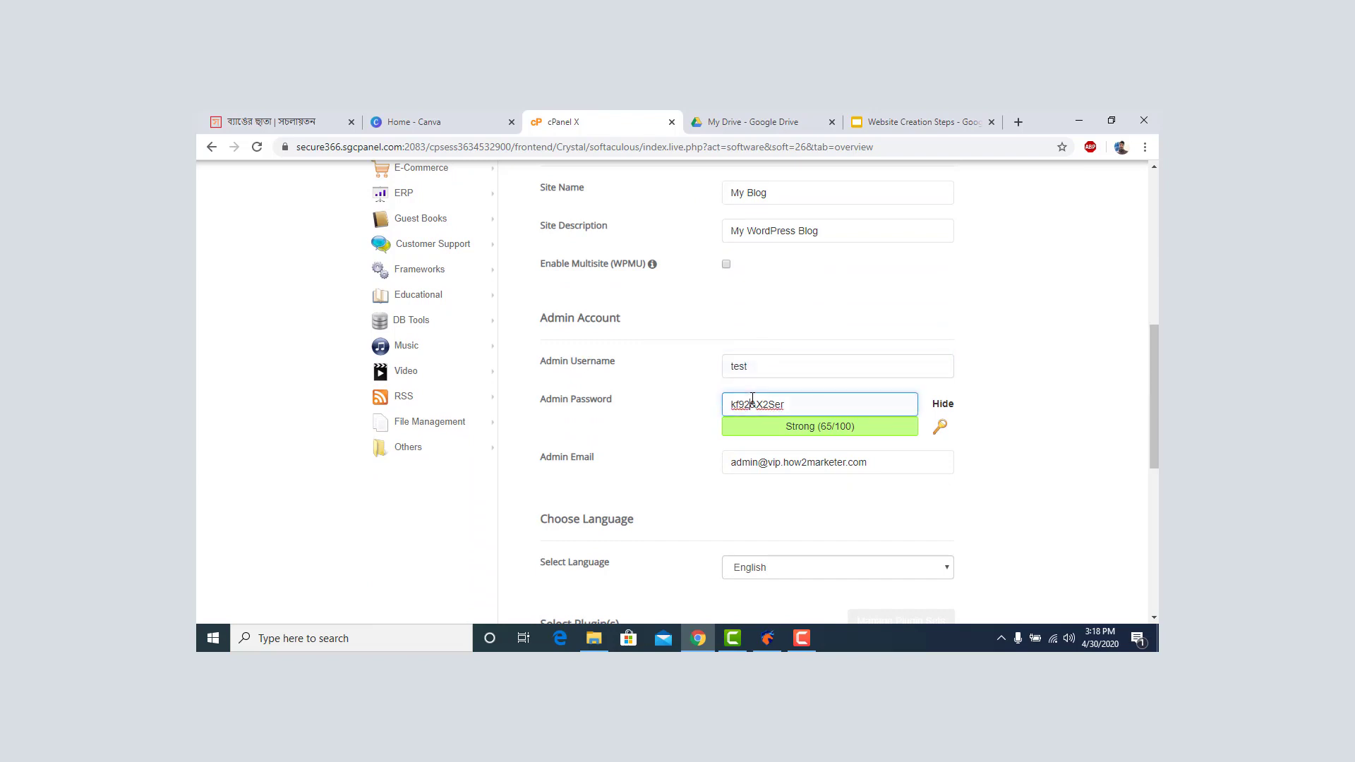
{"action": "triple_click", "coordinate": [753, 399]}
{"action": "type", "text": "Te"}
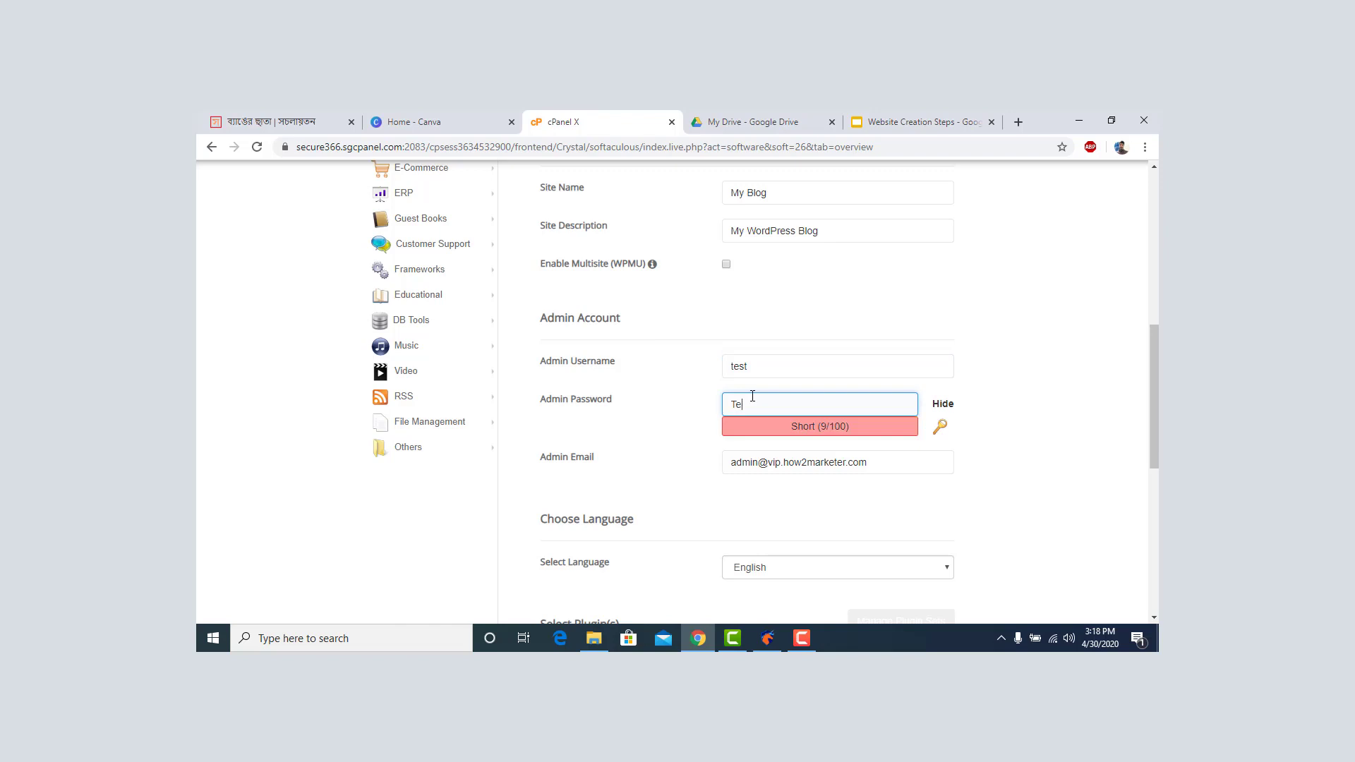
{"action": "type", "text": "st@123"}
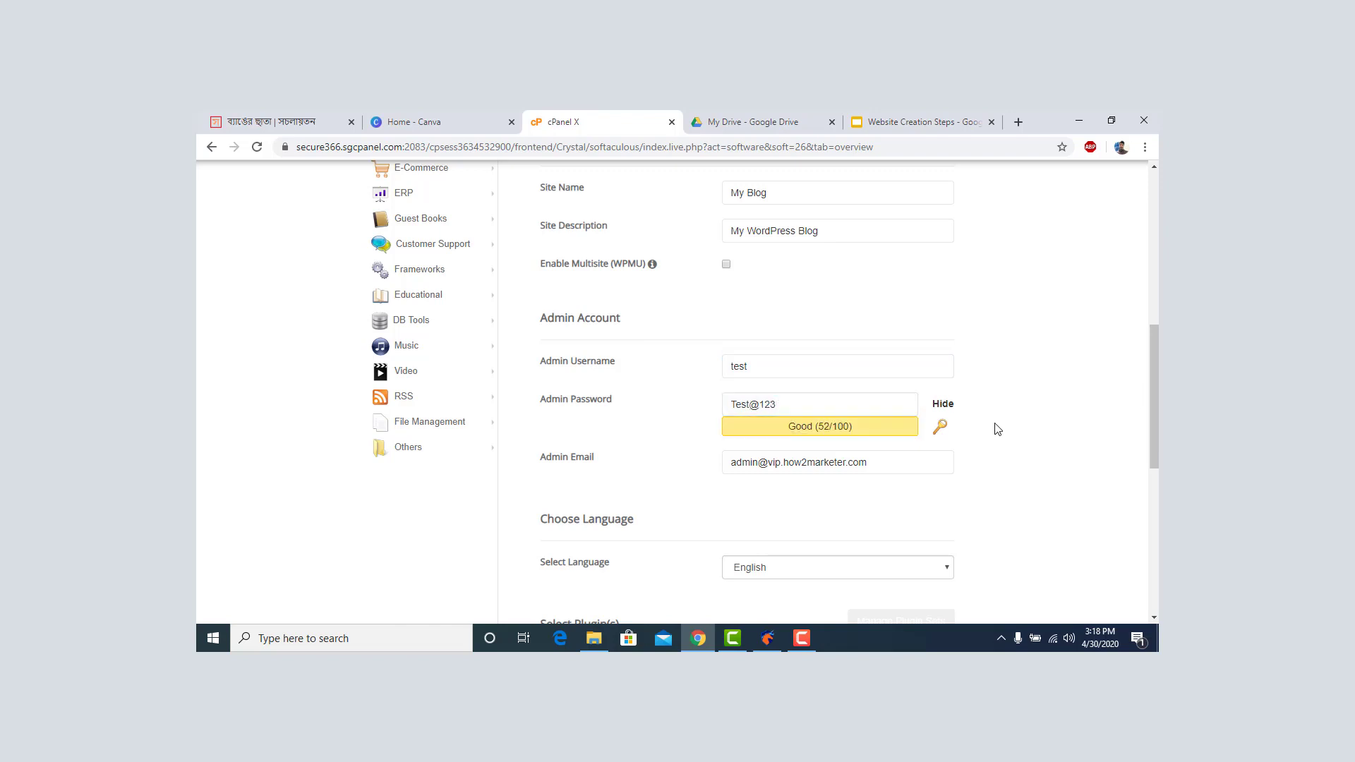
Select the whole admin email address value.
{"action": "scroll", "coordinate": [998, 426], "scroll_direction": "down", "scroll_amount": 1}
{"action": "left_click", "coordinate": [812, 391]}
{"action": "double_click", "coordinate": [809, 393]}
{"action": "triple_click", "coordinate": [771, 399]}
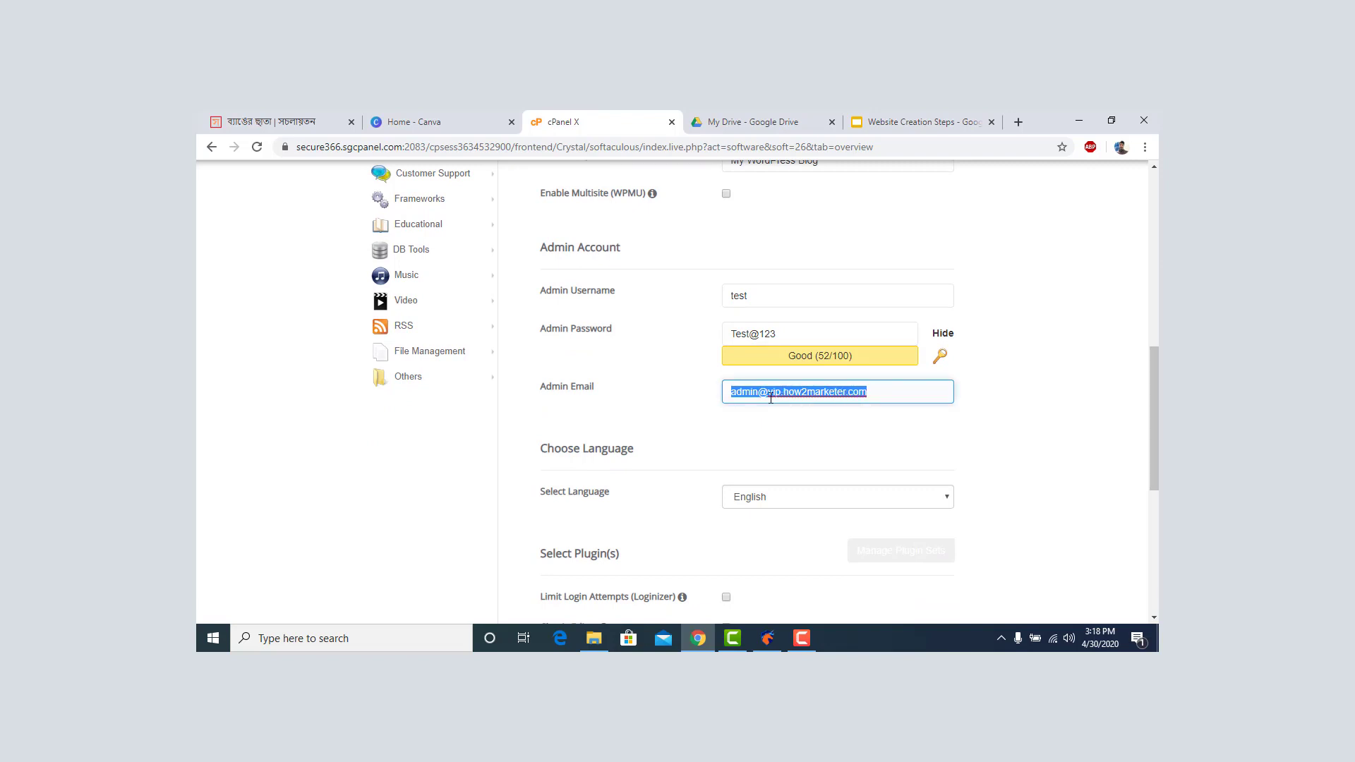
{"action": "scroll", "coordinate": [869, 406], "scroll_direction": "down", "scroll_amount": 2}
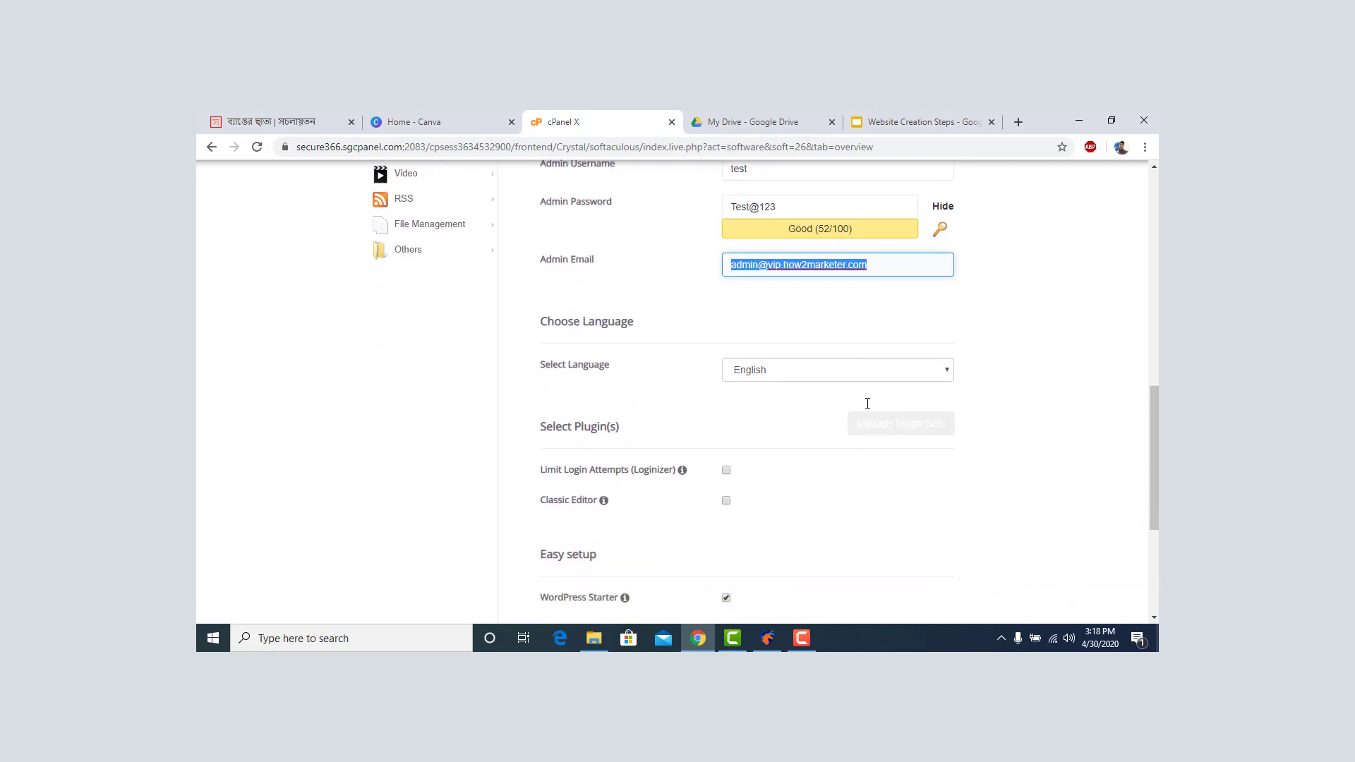
{"action": "scroll", "coordinate": [896, 262], "scroll_direction": "down", "scroll_amount": 2}
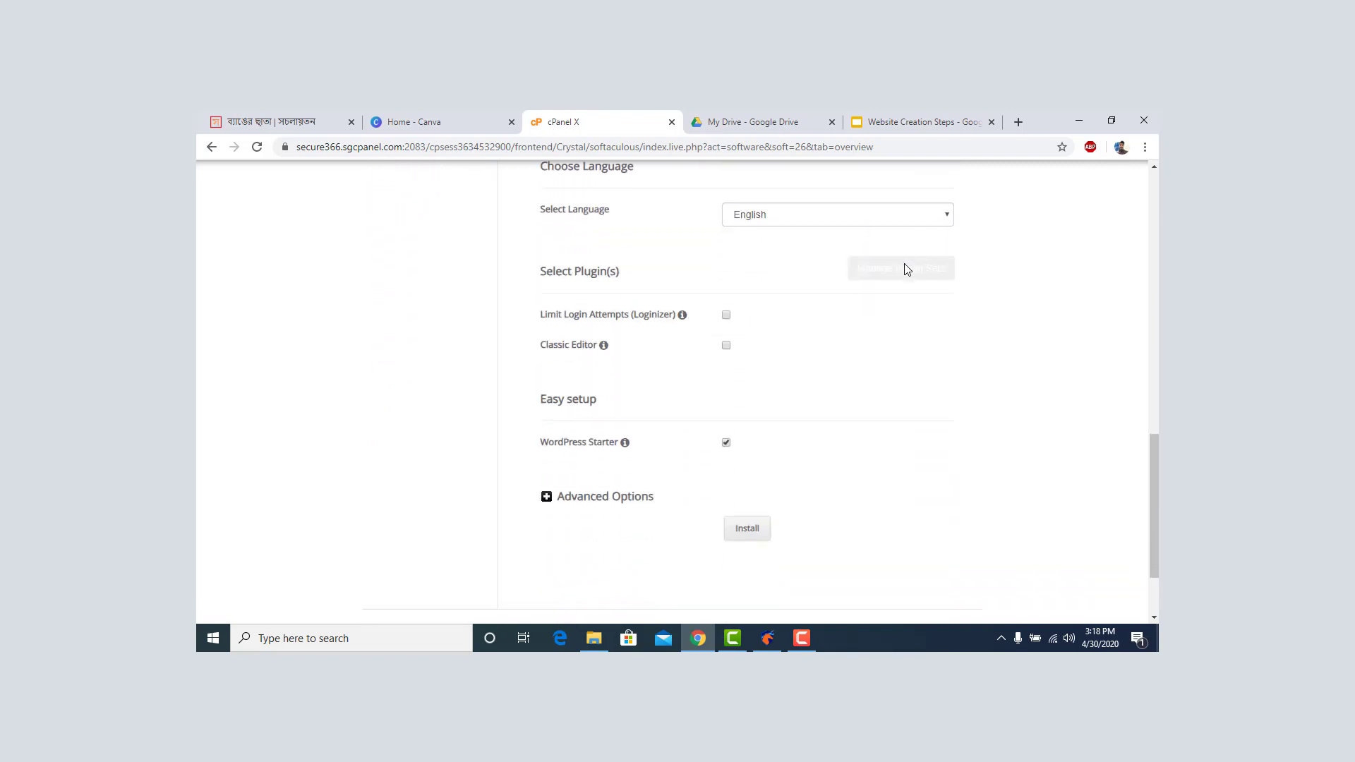
{"action": "scroll", "coordinate": [978, 279], "scroll_direction": "up", "scroll_amount": 8}
{"action": "scroll", "coordinate": [981, 276], "scroll_direction": "down", "scroll_amount": 8}
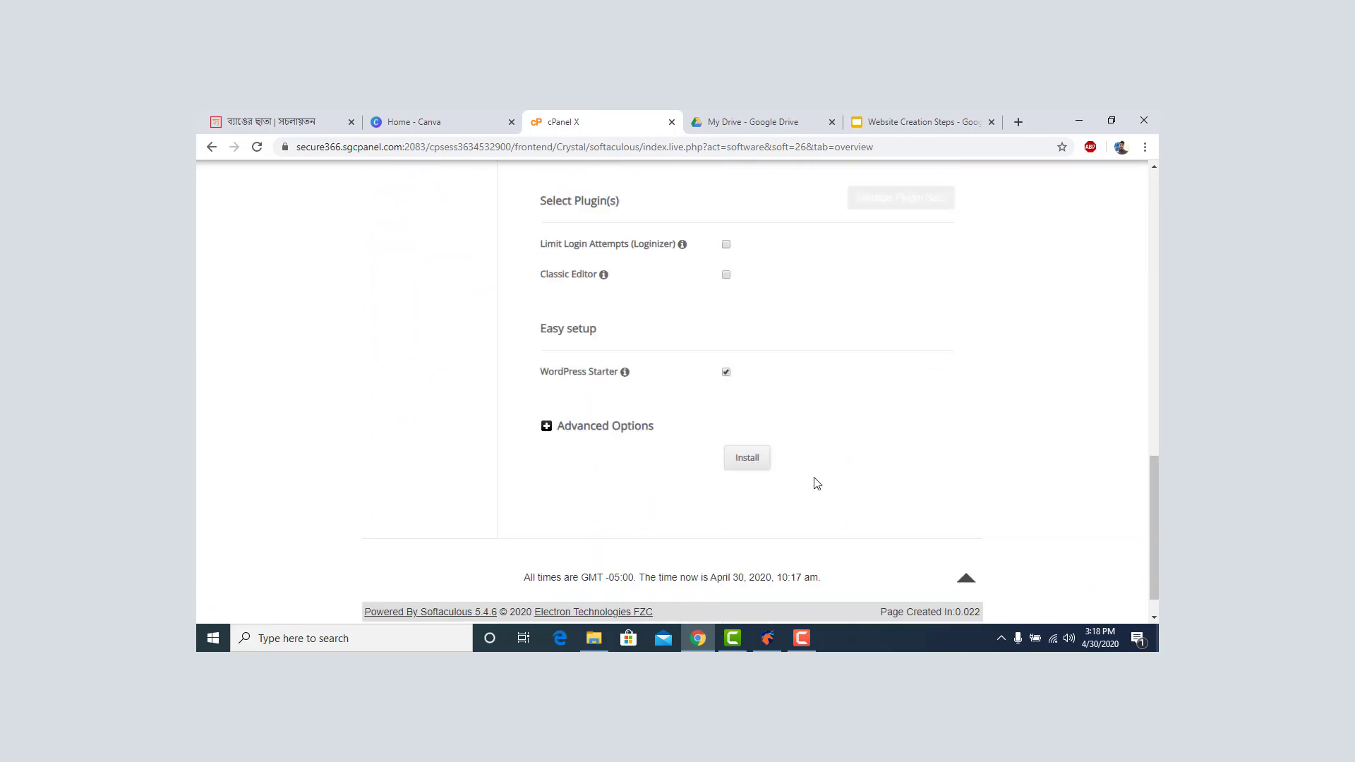
{"action": "left_click", "coordinate": [747, 458]}
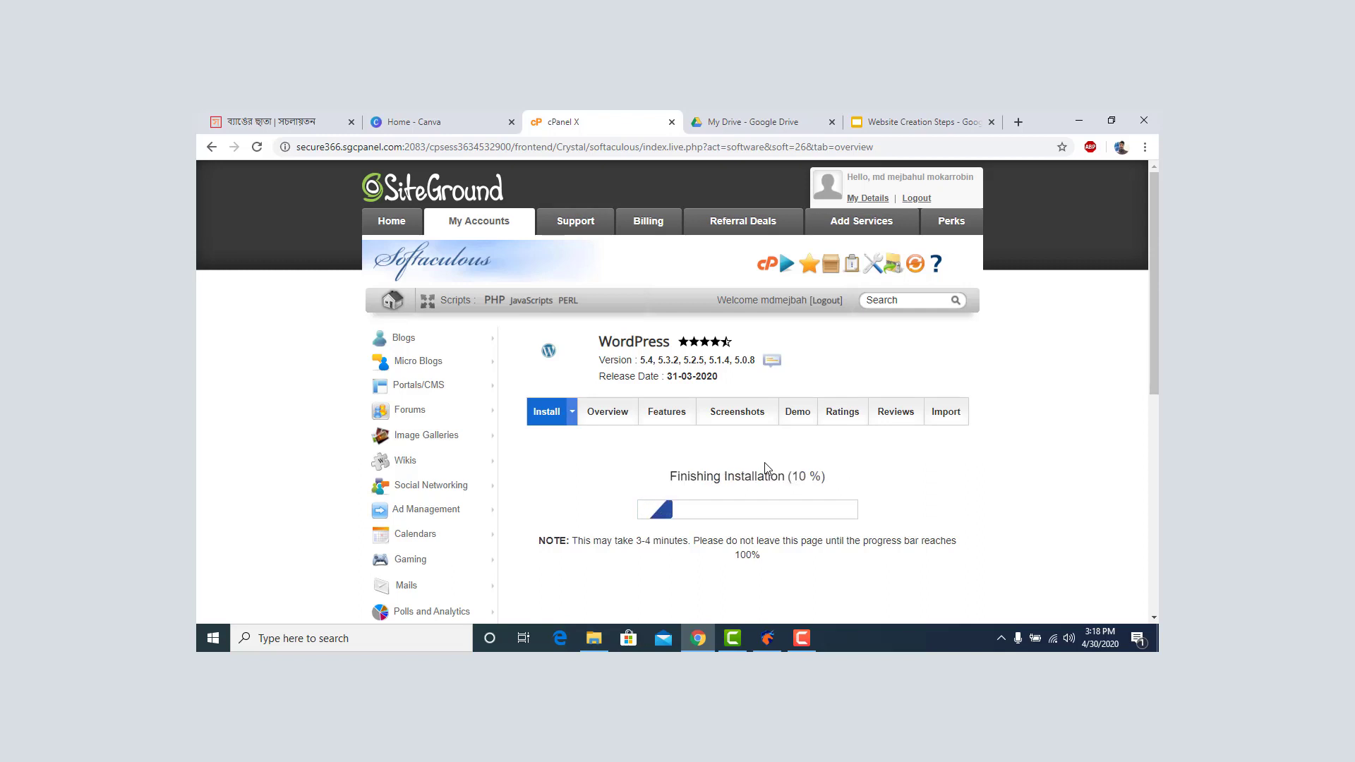
{"action": "scroll", "coordinate": [772, 468], "scroll_direction": "down", "scroll_amount": 1}
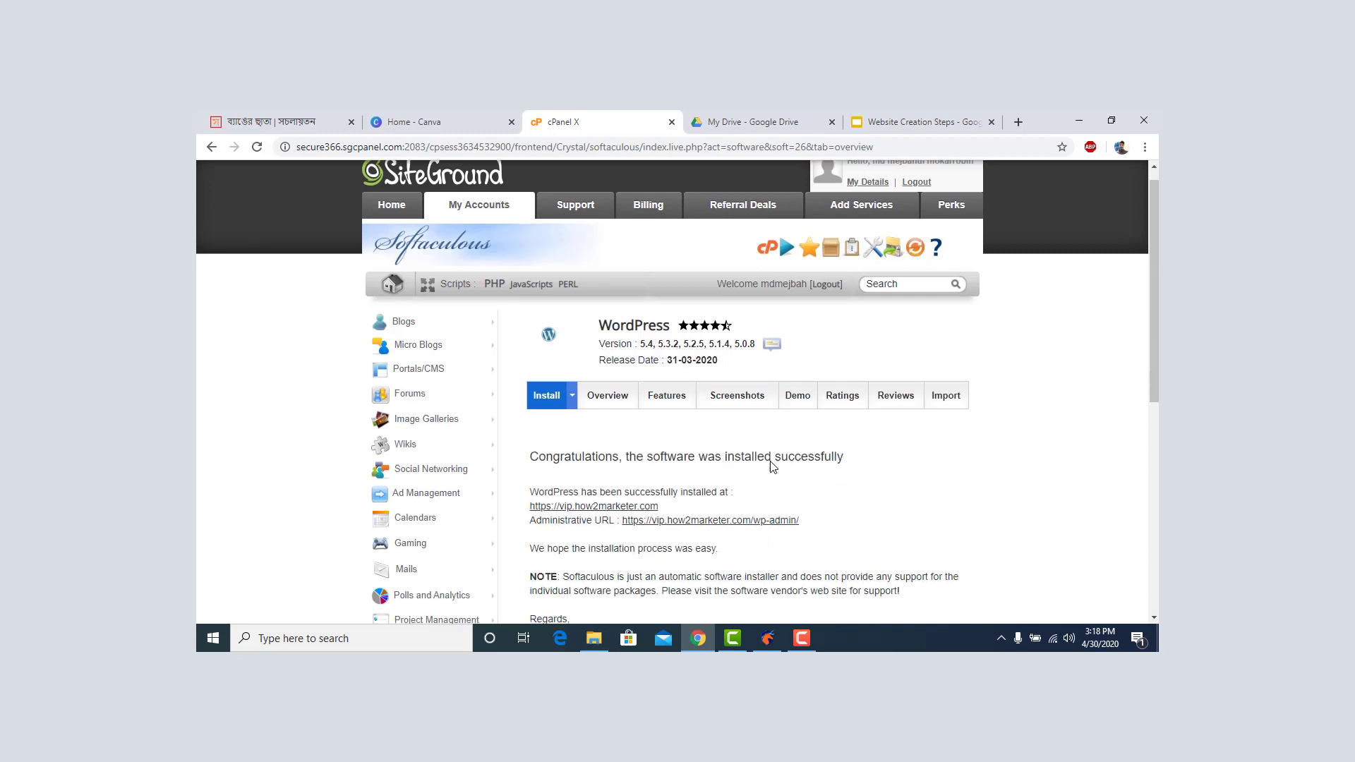
{"action": "scroll", "coordinate": [771, 468], "scroll_direction": "down", "scroll_amount": 3}
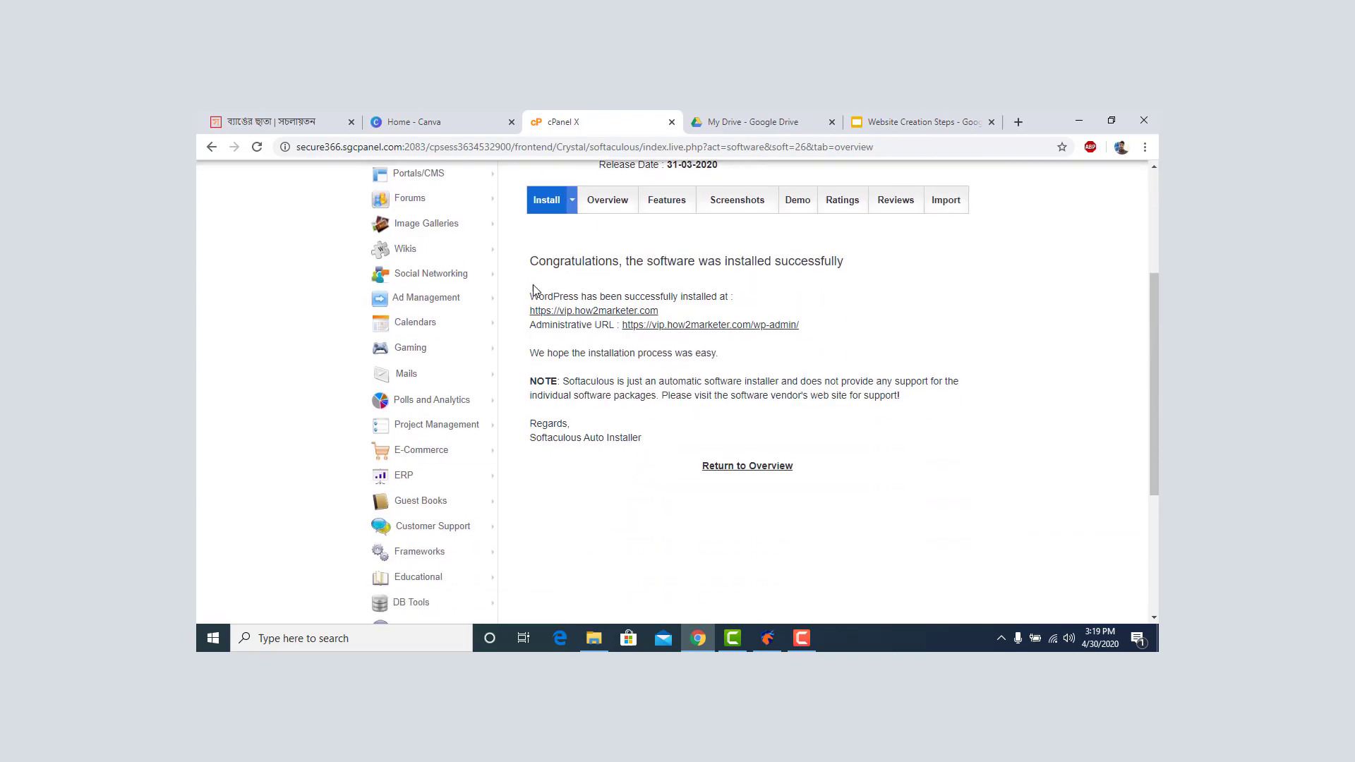
{"action": "scroll", "coordinate": [533, 289], "scroll_direction": "up", "scroll_amount": 2}
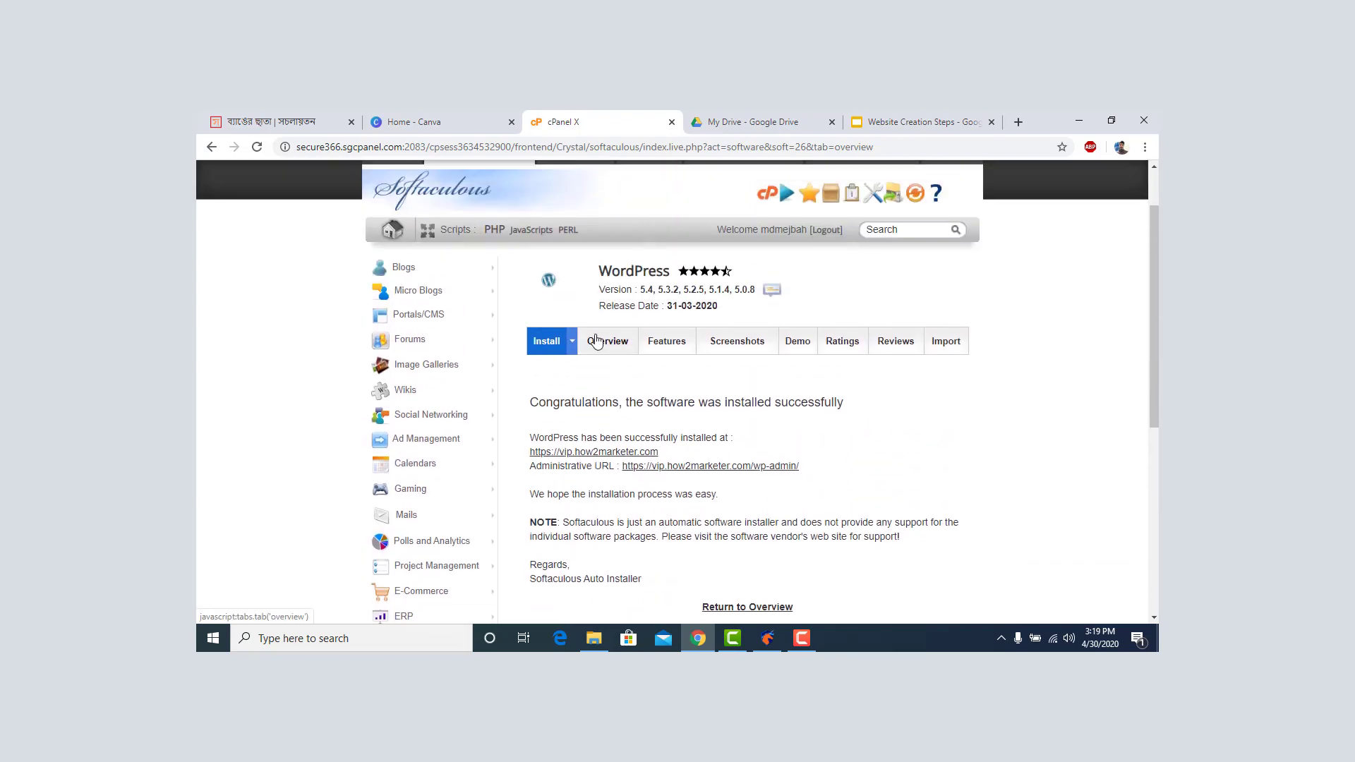
{"action": "scroll", "coordinate": [593, 341], "scroll_direction": "down", "scroll_amount": 3}
{"action": "left_click", "coordinate": [732, 396]}
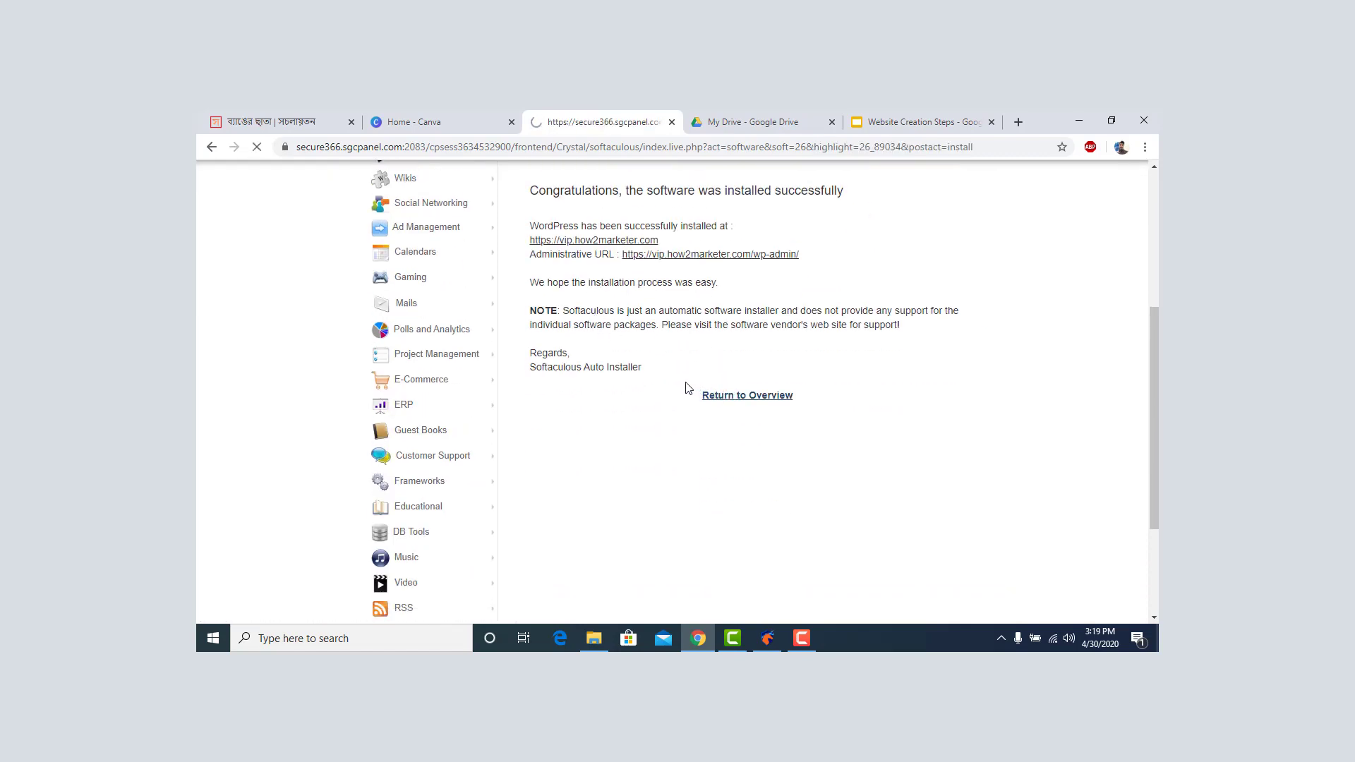
{"action": "scroll", "coordinate": [654, 387], "scroll_direction": "up", "scroll_amount": 1}
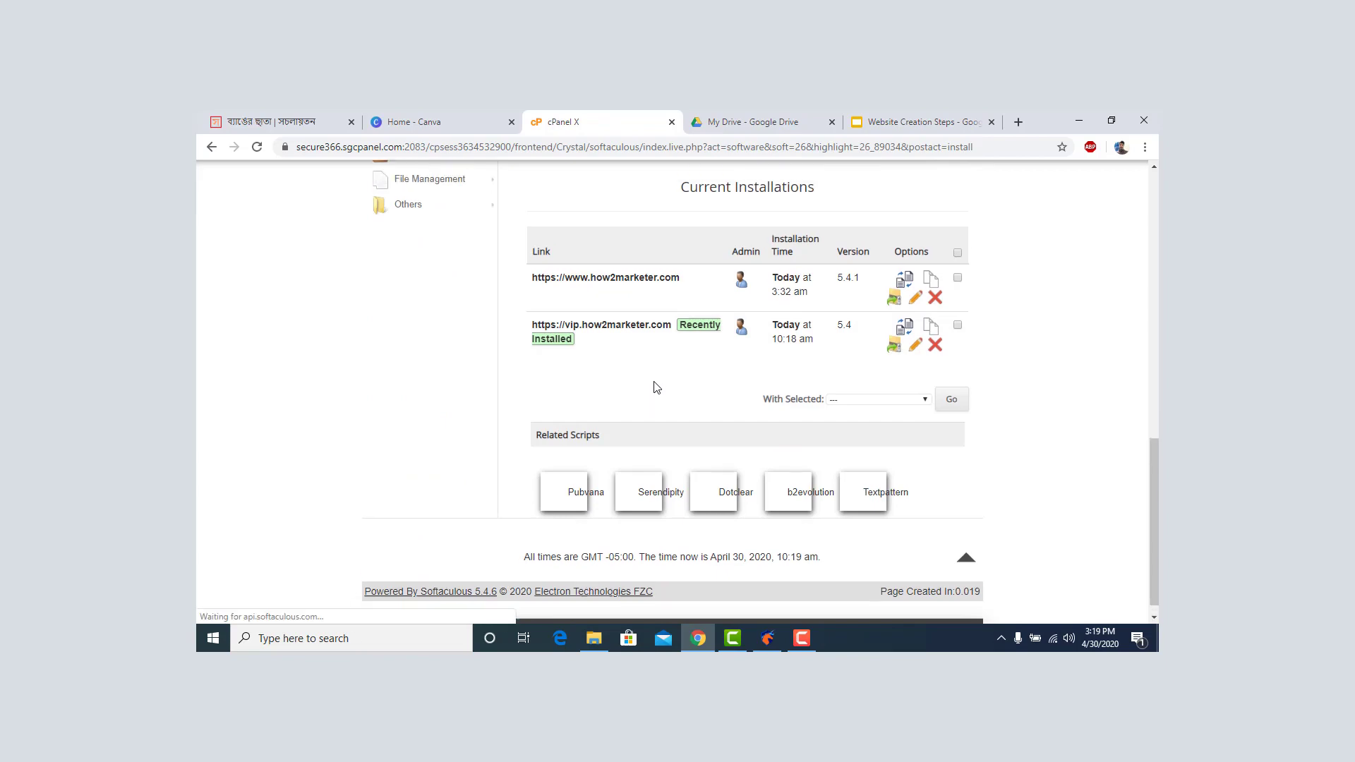
{"action": "scroll", "coordinate": [661, 356], "scroll_direction": "up", "scroll_amount": 6}
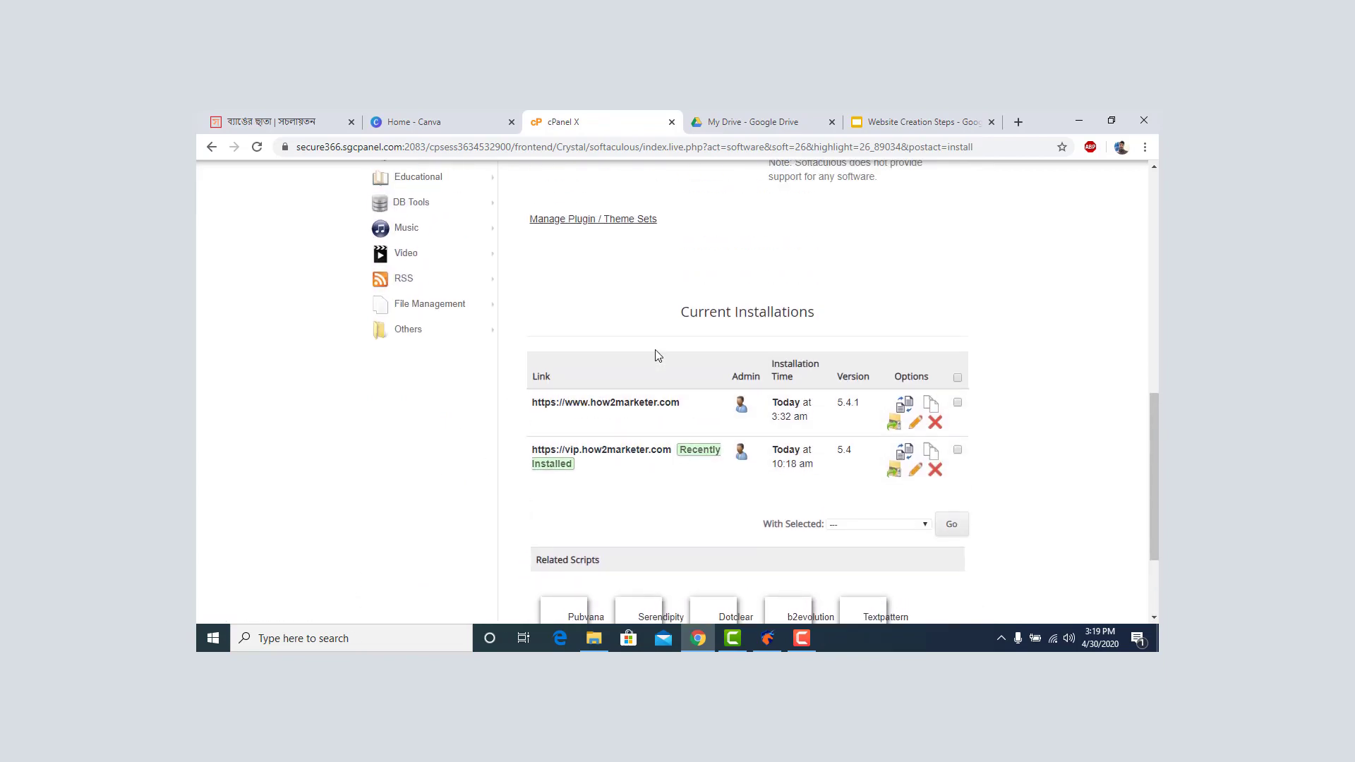
{"action": "scroll", "coordinate": [981, 427], "scroll_direction": "up", "scroll_amount": 3}
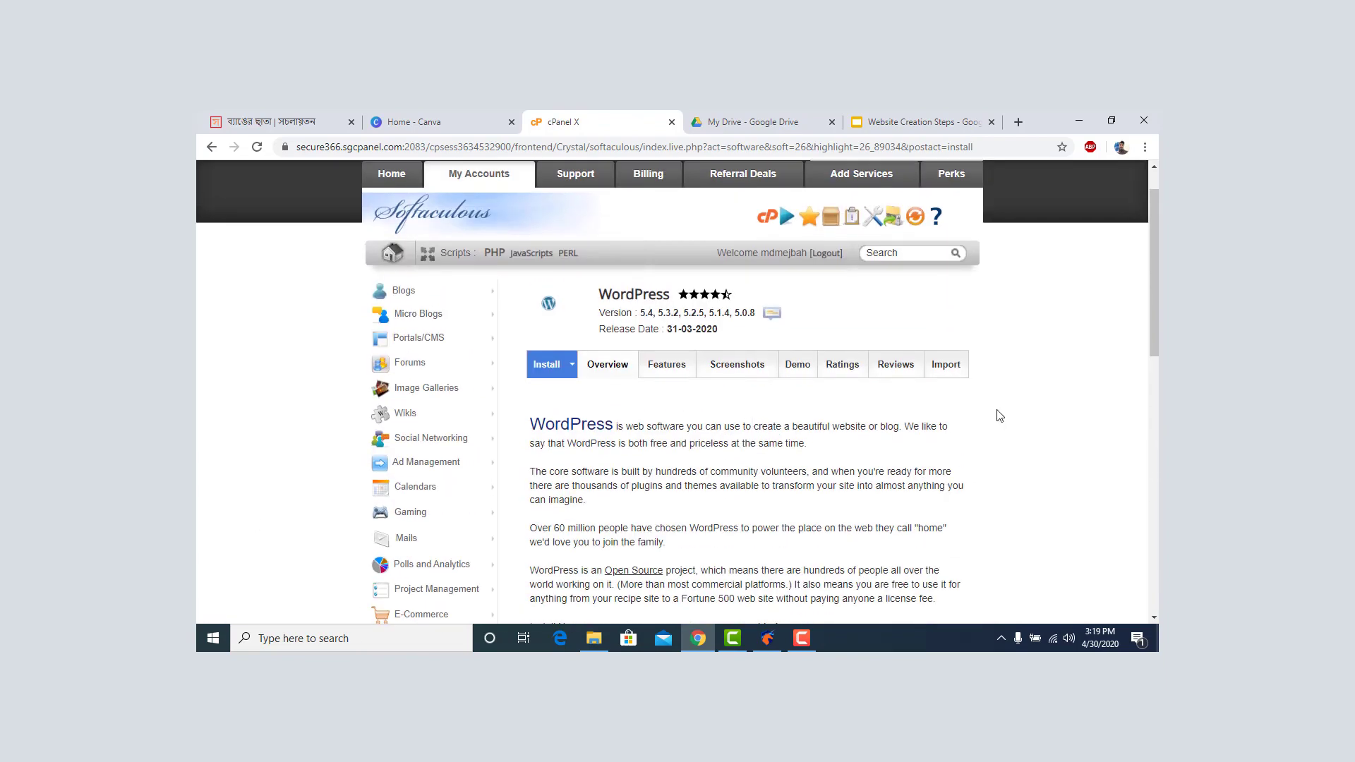
{"action": "left_click", "coordinate": [549, 366]}
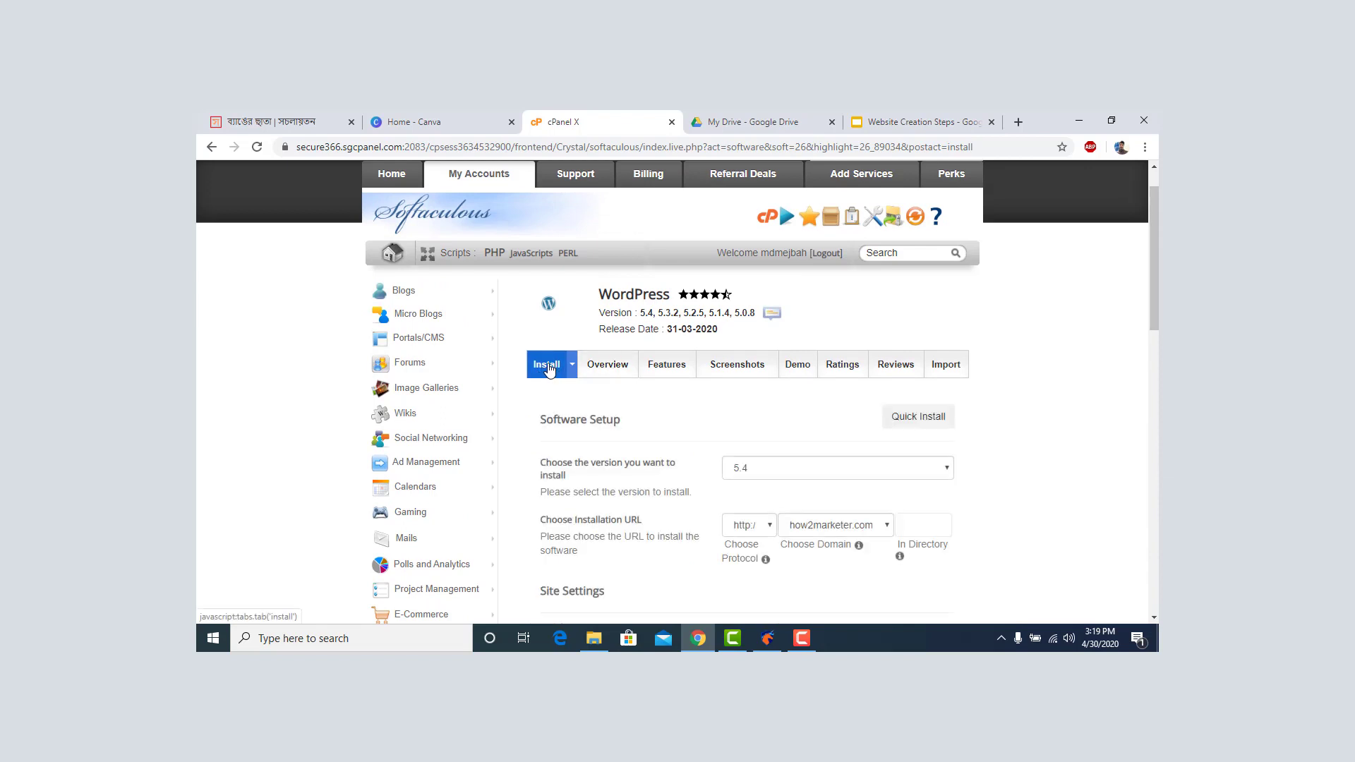
{"action": "scroll", "coordinate": [728, 407], "scroll_direction": "down", "scroll_amount": 3}
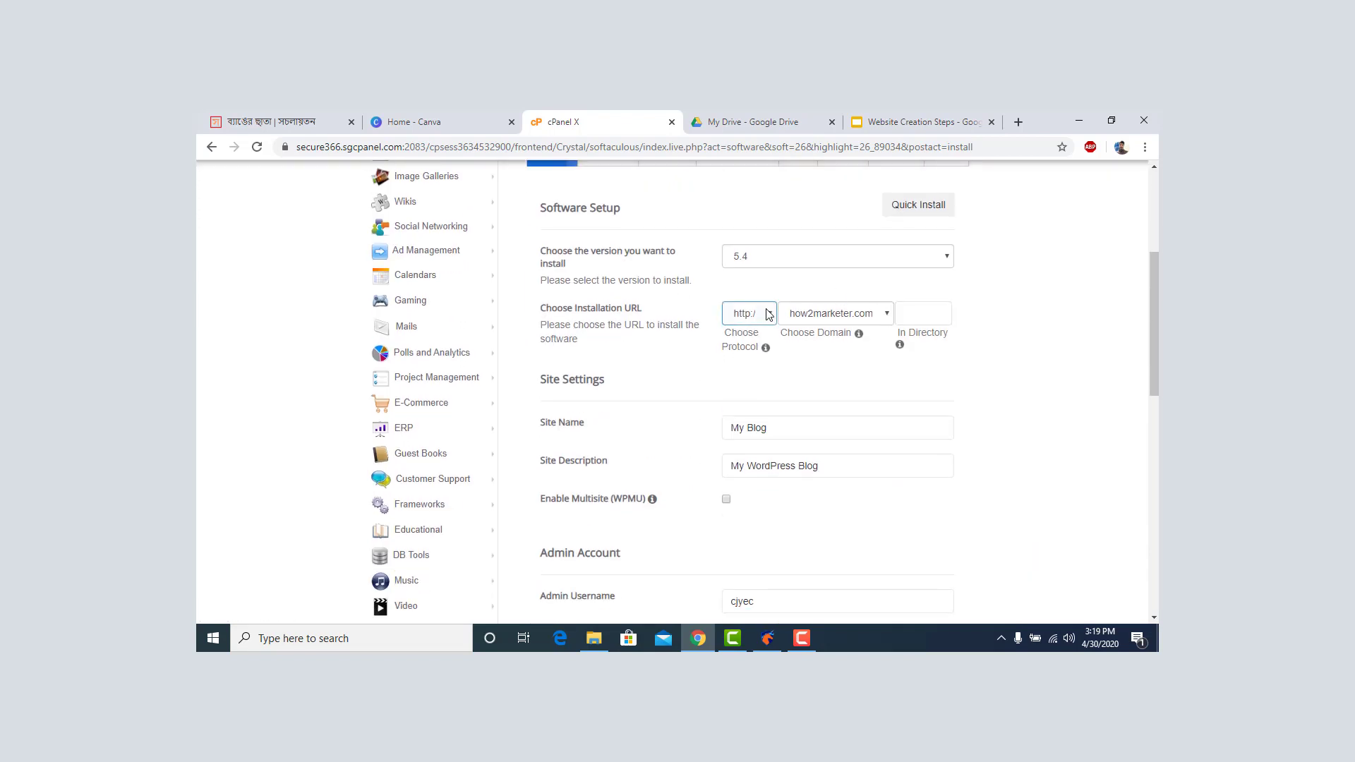
{"action": "left_click", "coordinate": [771, 316]}
{"action": "left_click", "coordinate": [775, 371]}
{"action": "left_click", "coordinate": [912, 316]}
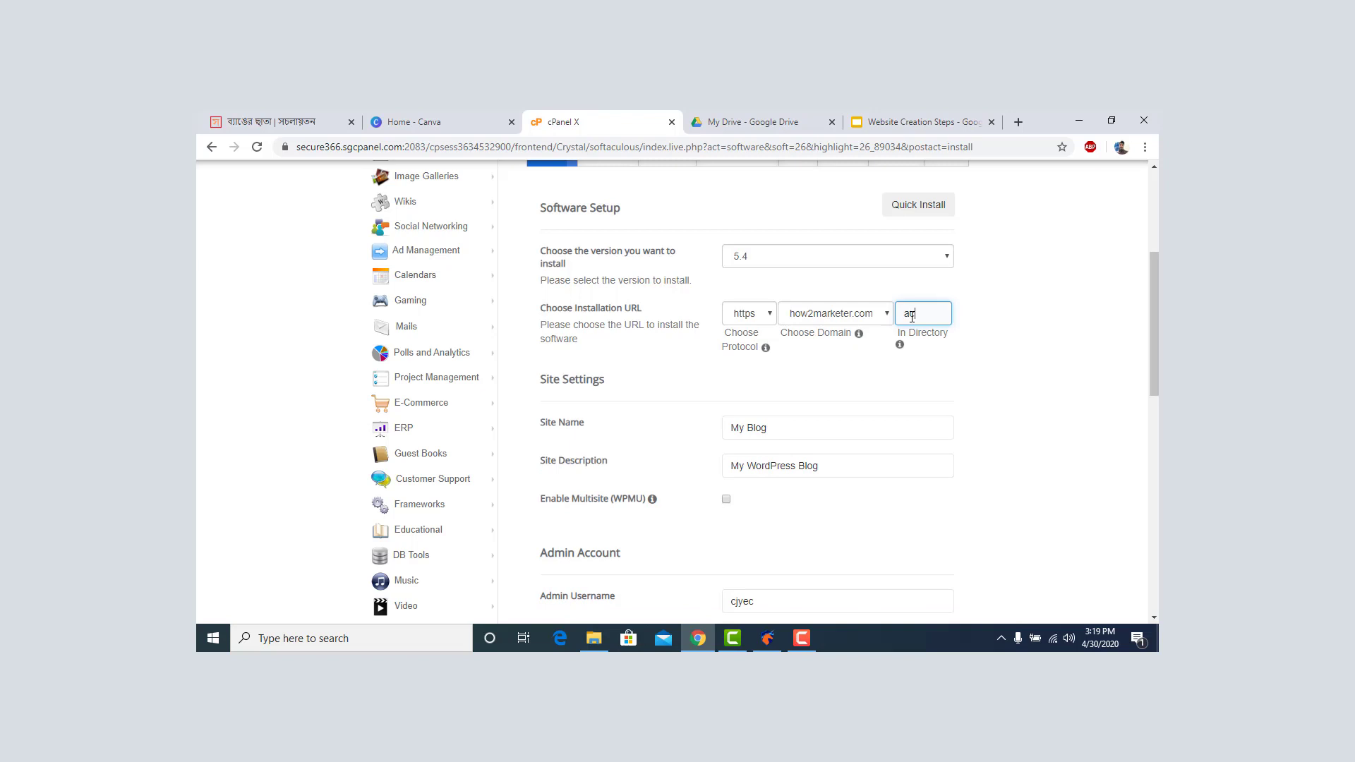
{"action": "type", "text": "academy"}
{"action": "left_click", "coordinate": [999, 314]}
Change the site name from 'My Blog' to 'How2Marketer Academy'.
{"action": "scroll", "coordinate": [991, 342], "scroll_direction": "down", "scroll_amount": 2}
{"action": "triple_click", "coordinate": [782, 286]}
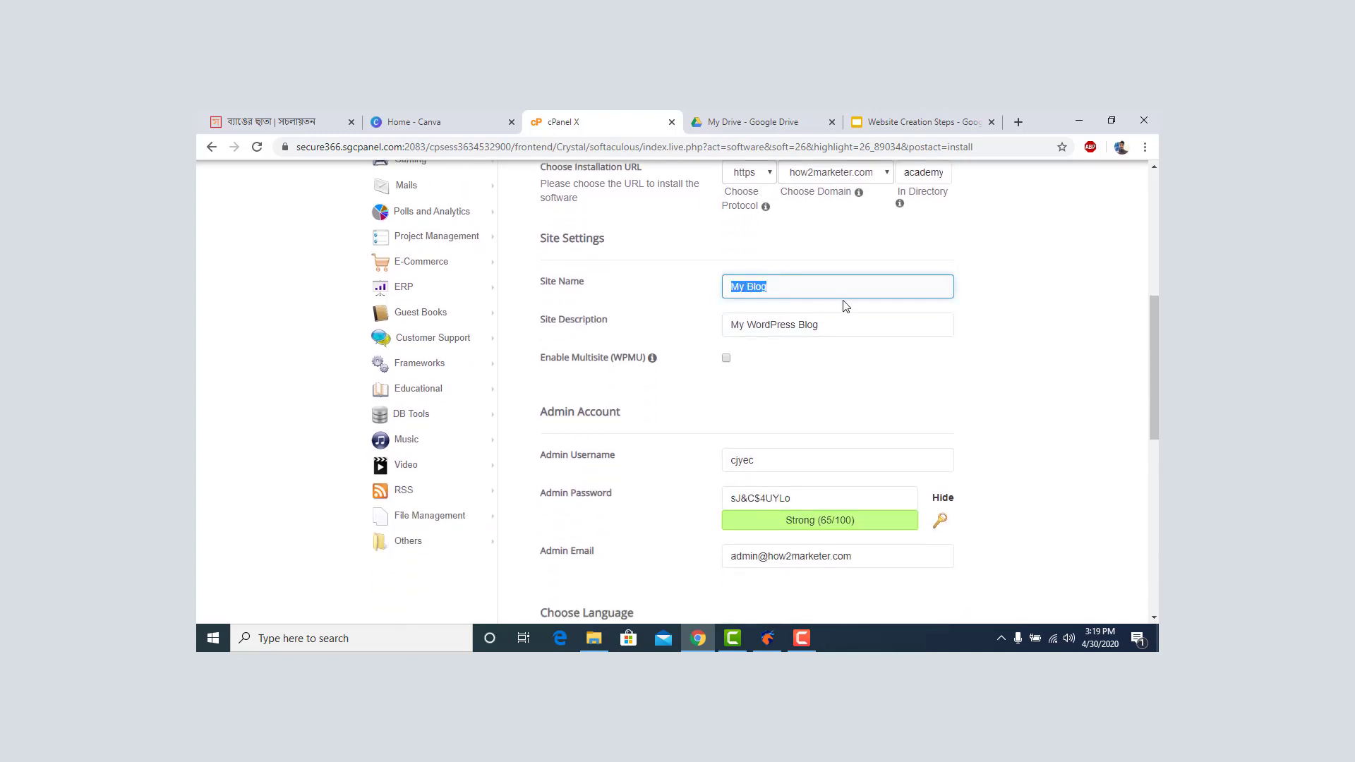
{"action": "type", "text": "Ho"}
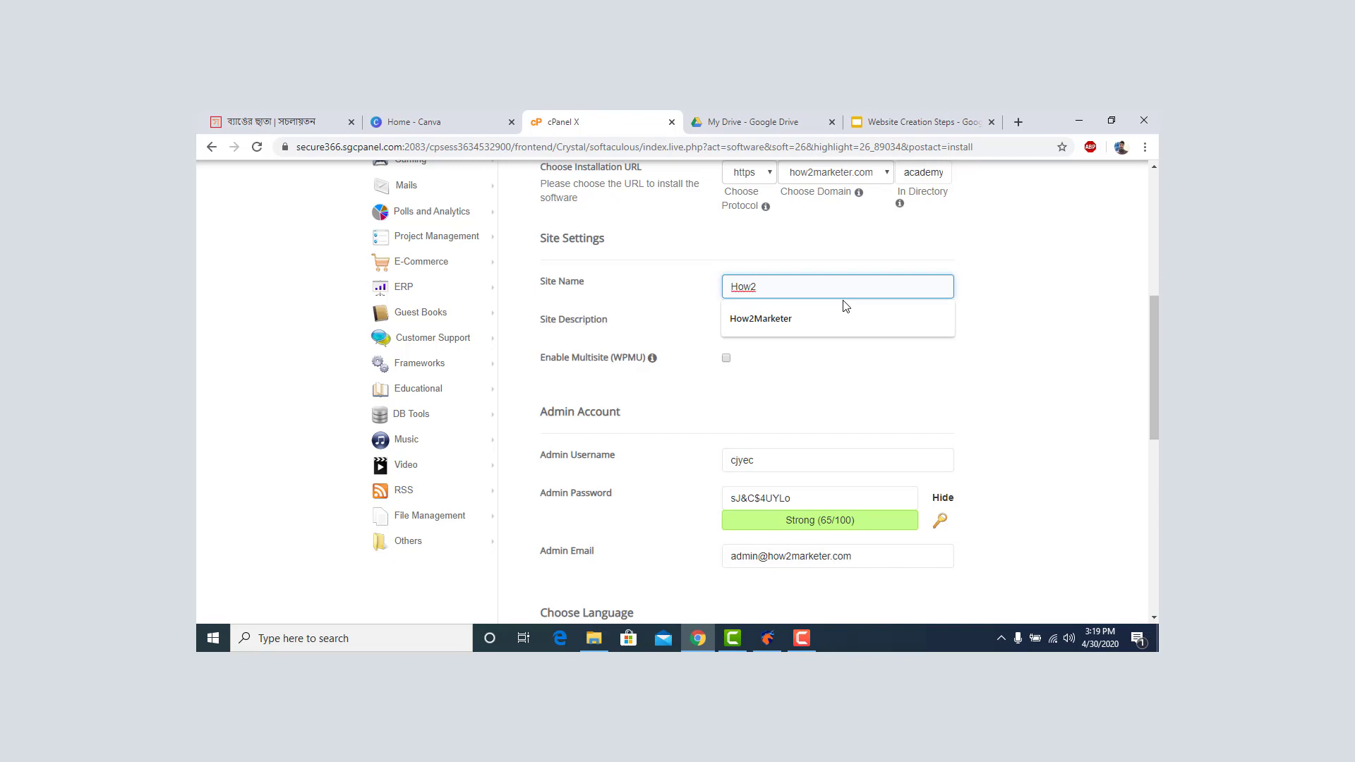
{"action": "type", "text": "w2"}
{"action": "left_click", "coordinate": [803, 315]}
{"action": "type", "text": "Academy"}
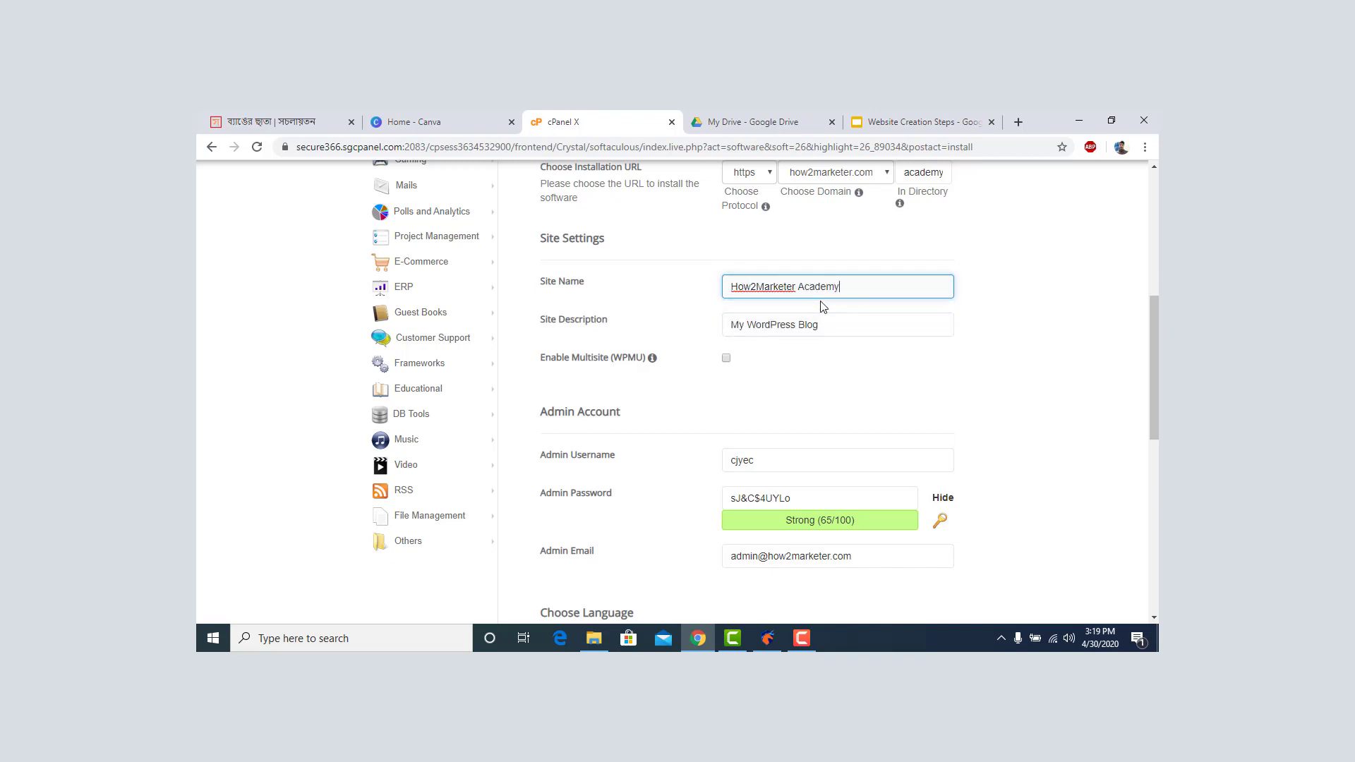
Set the admin username to 'Test', enter a new admin password, and select the admin email.
{"action": "scroll", "coordinate": [780, 339], "scroll_direction": "down", "scroll_amount": 2}
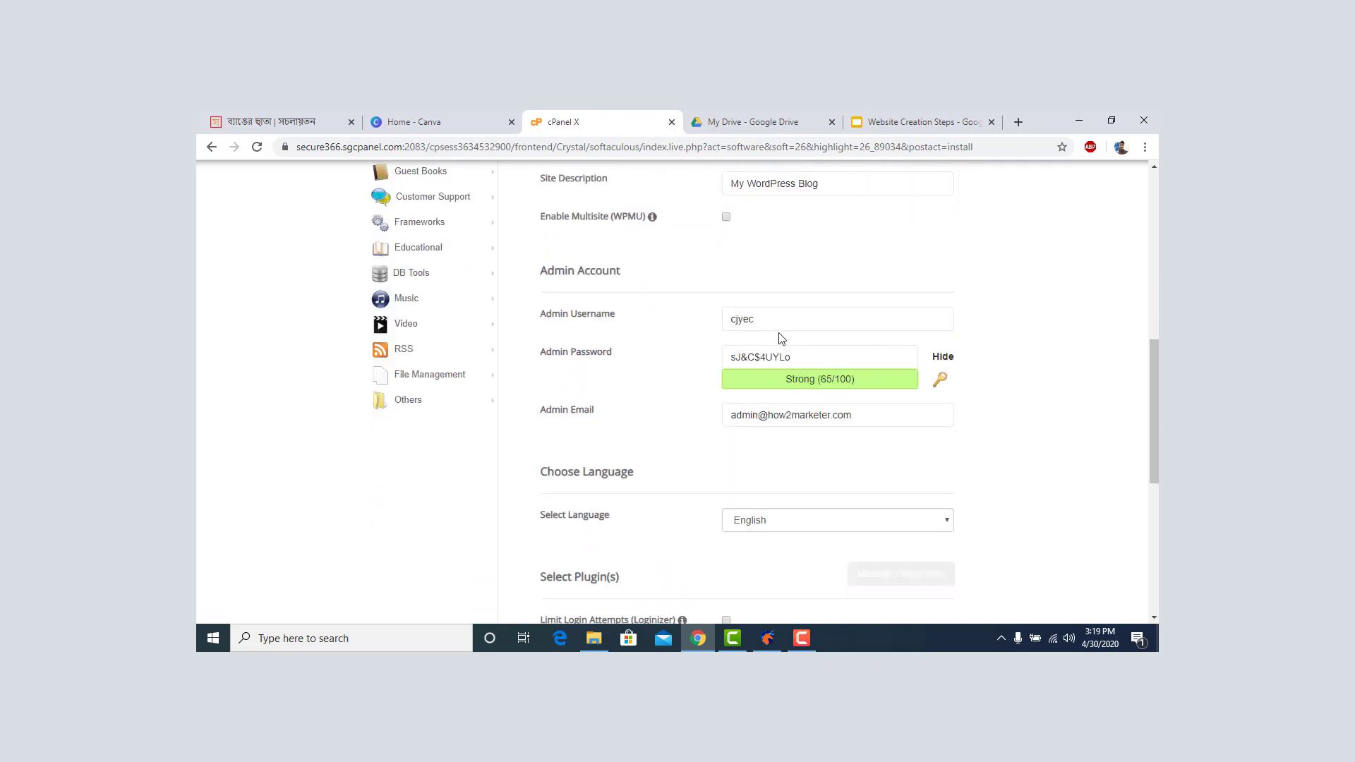
{"action": "double_click", "coordinate": [775, 319]}
{"action": "type", "text": "Test"}
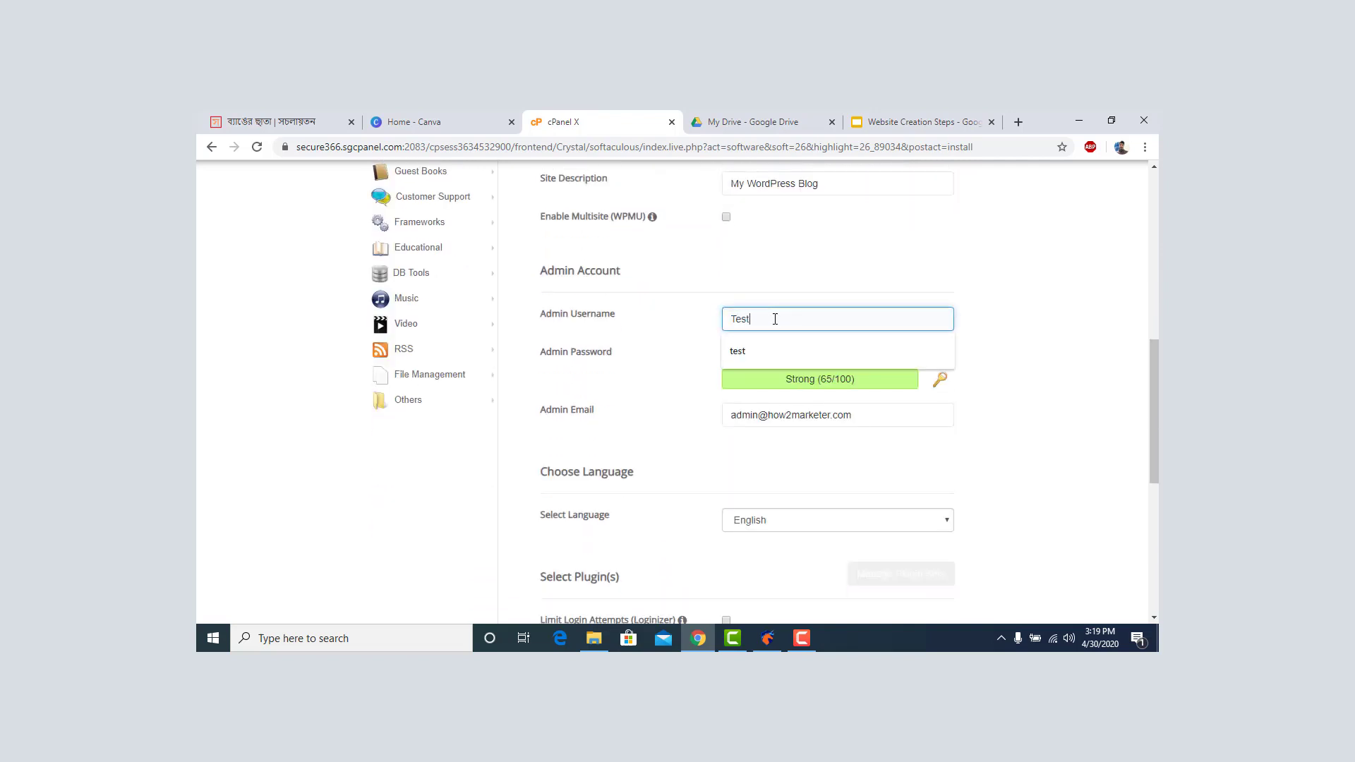
{"action": "key", "text": "Tab"}
{"action": "type", "text": "Te"}
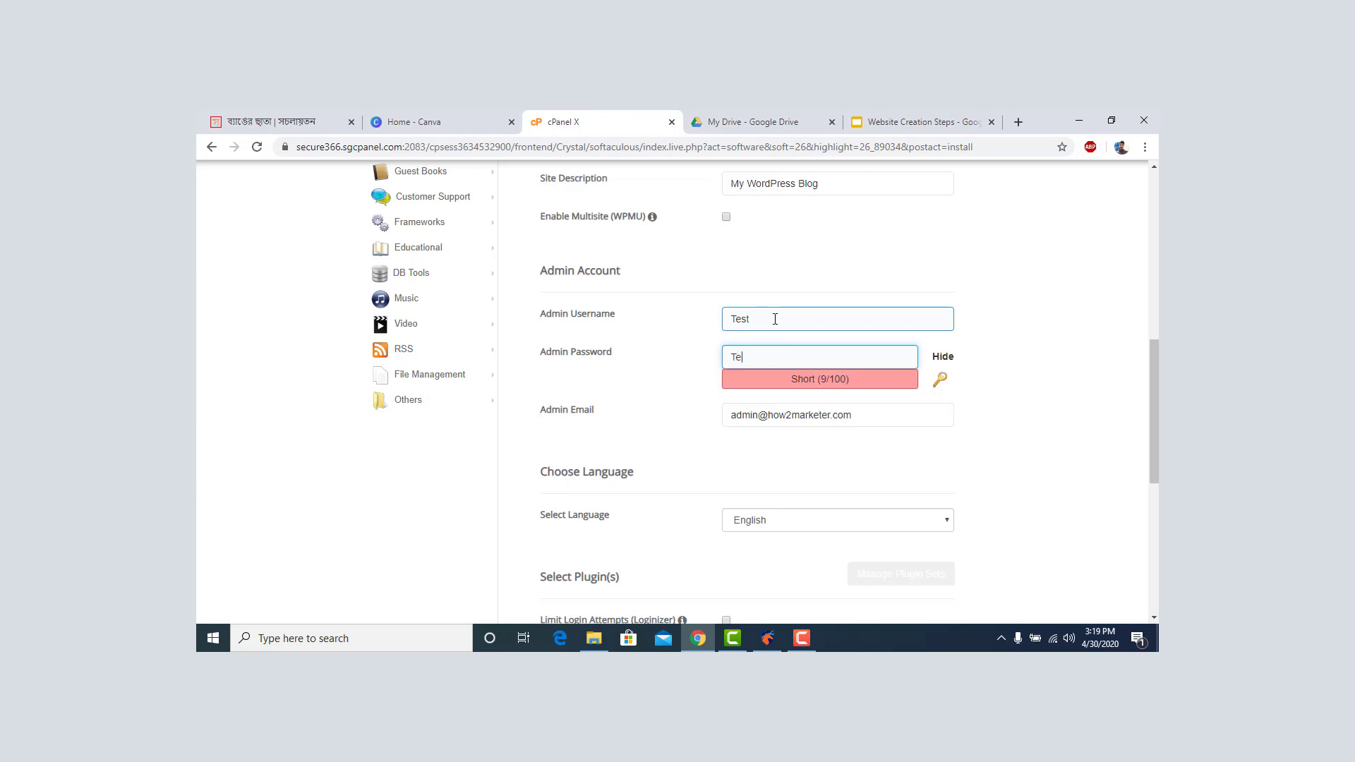
{"action": "type", "text": "st@12"}
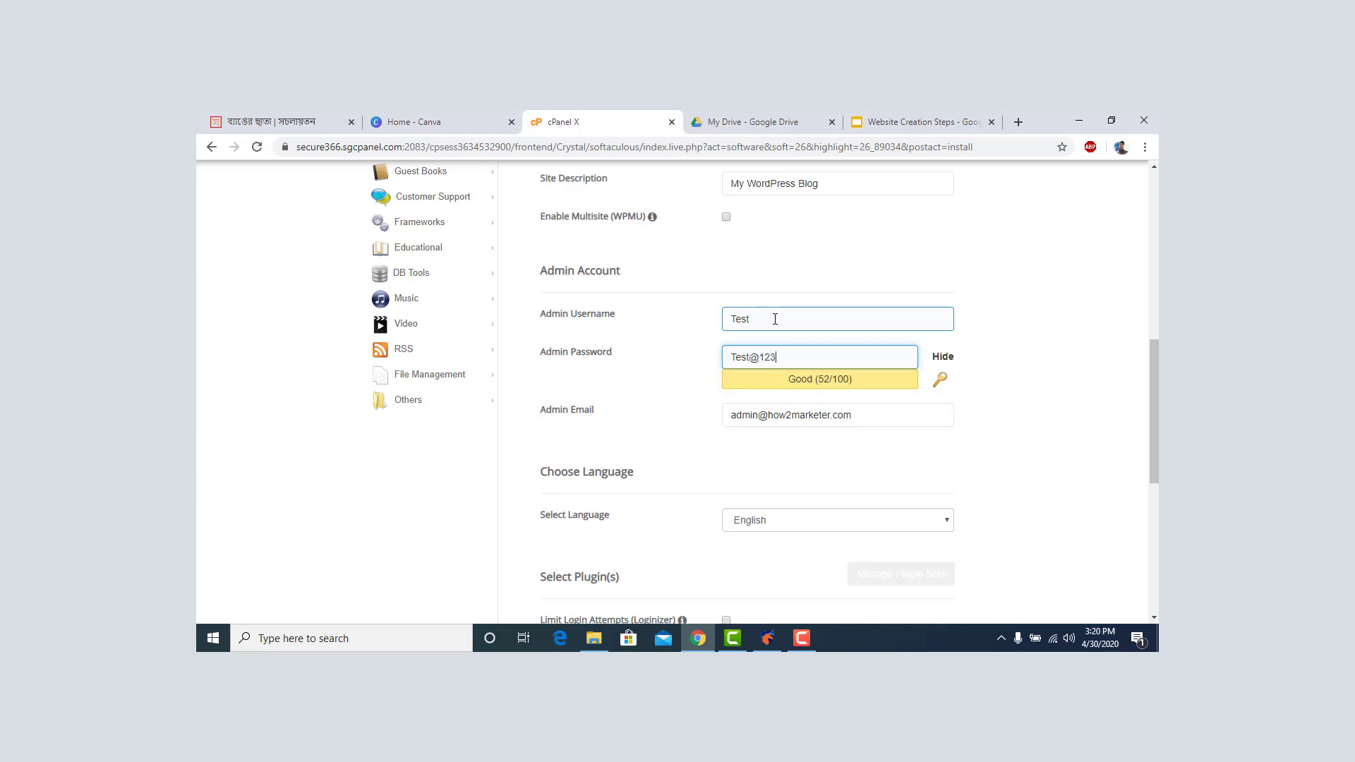
{"action": "type", "text": "3"}
{"action": "triple_click", "coordinate": [907, 415]}
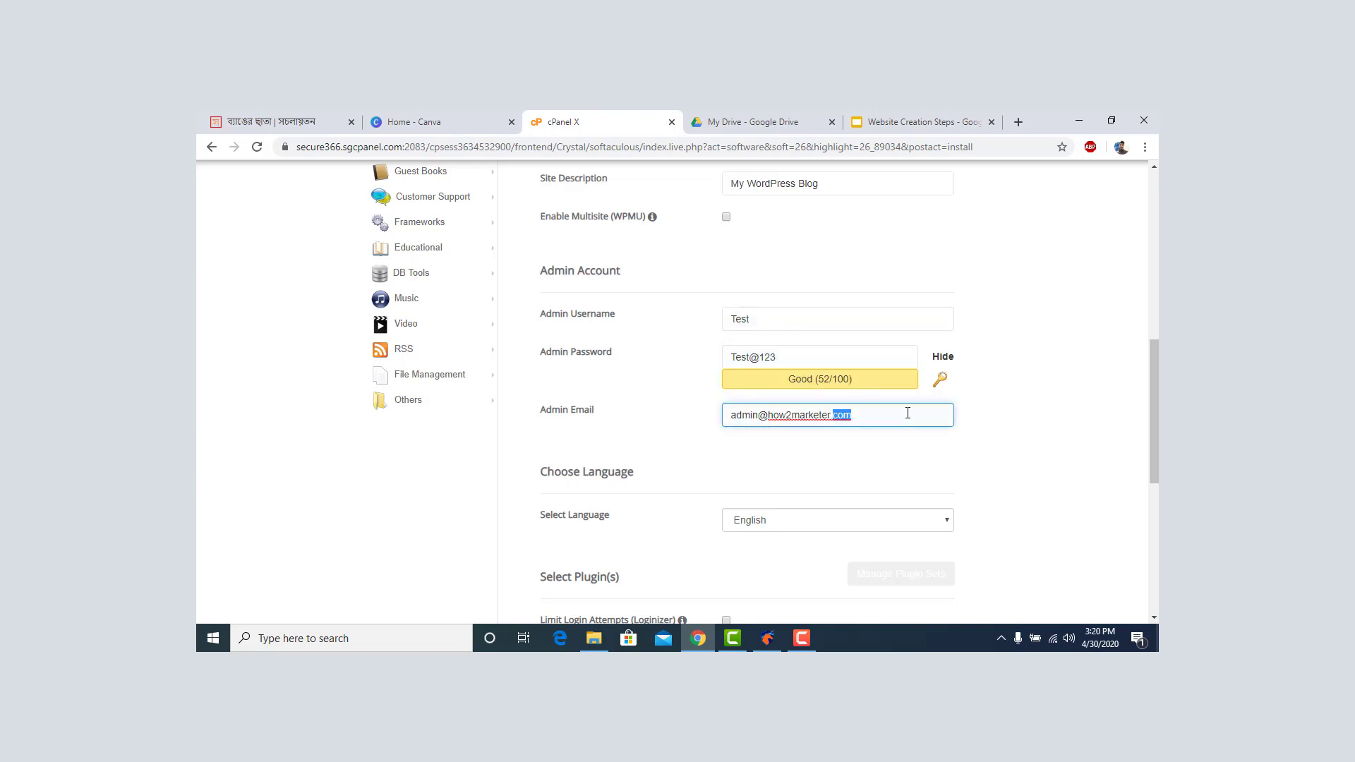
{"action": "scroll", "coordinate": [996, 358], "scroll_direction": "up", "scroll_amount": 4}
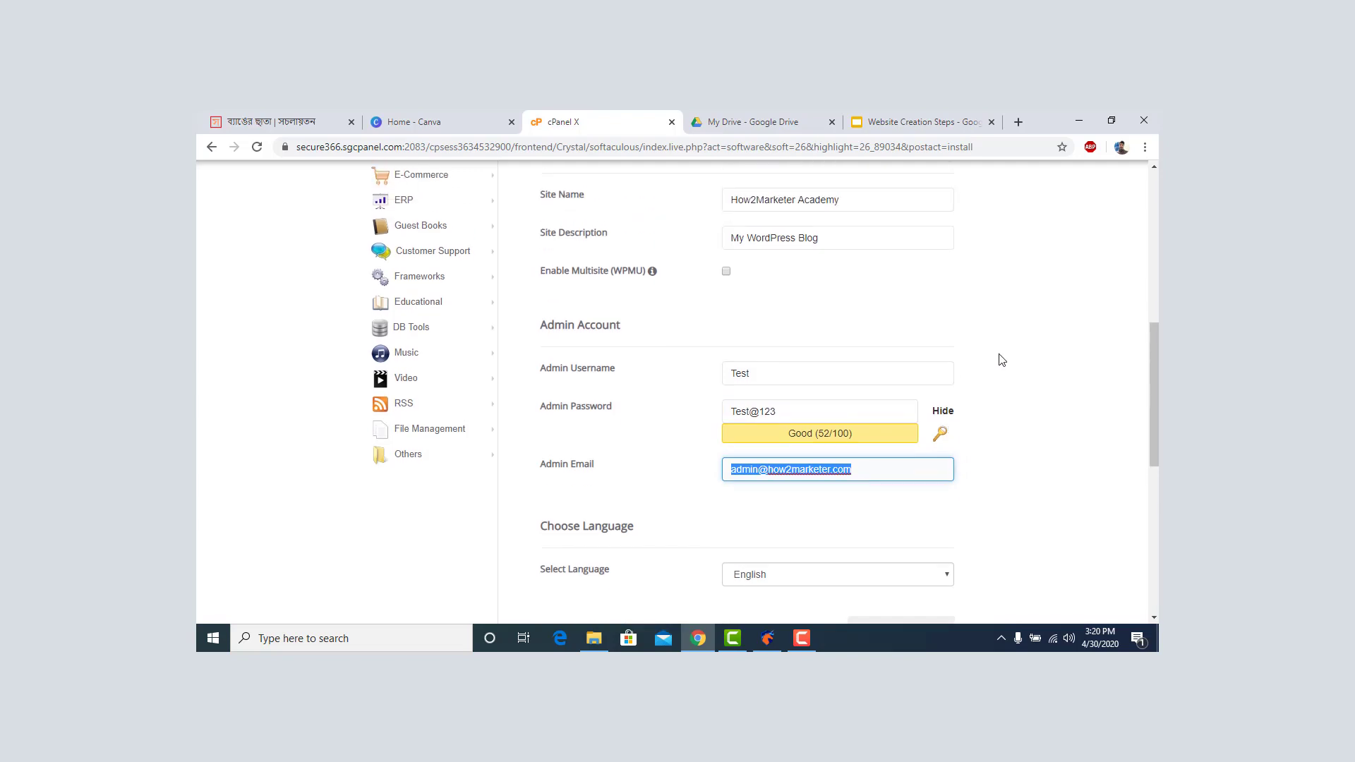
{"action": "scroll", "coordinate": [998, 357], "scroll_direction": "up", "scroll_amount": 4}
{"action": "scroll", "coordinate": [996, 367], "scroll_direction": "down", "scroll_amount": 12}
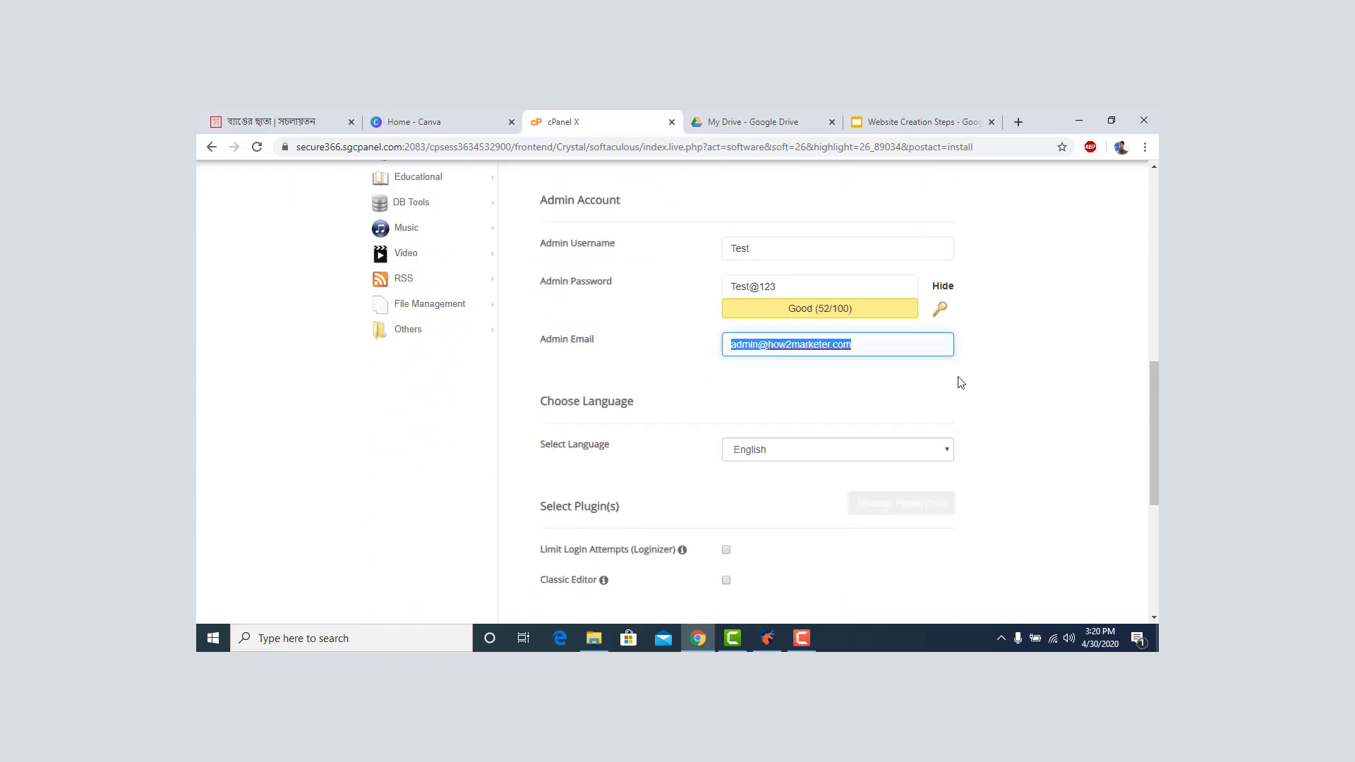
{"action": "scroll", "coordinate": [996, 385], "scroll_direction": "down", "scroll_amount": 2}
Install WordPress at how2marketer.com/academy and open the installed site in a new tab.
{"action": "left_click", "coordinate": [747, 423]}
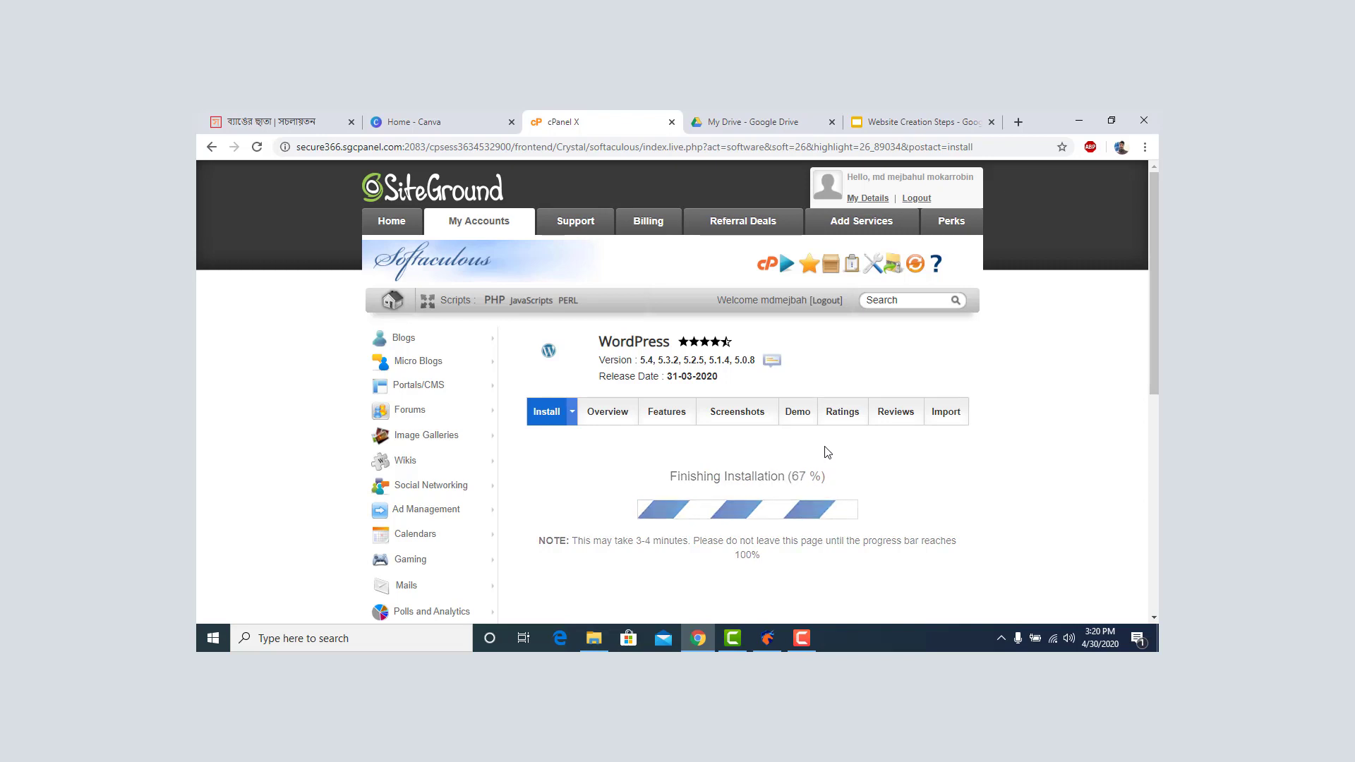
{"action": "scroll", "coordinate": [828, 452], "scroll_direction": "down", "scroll_amount": 2}
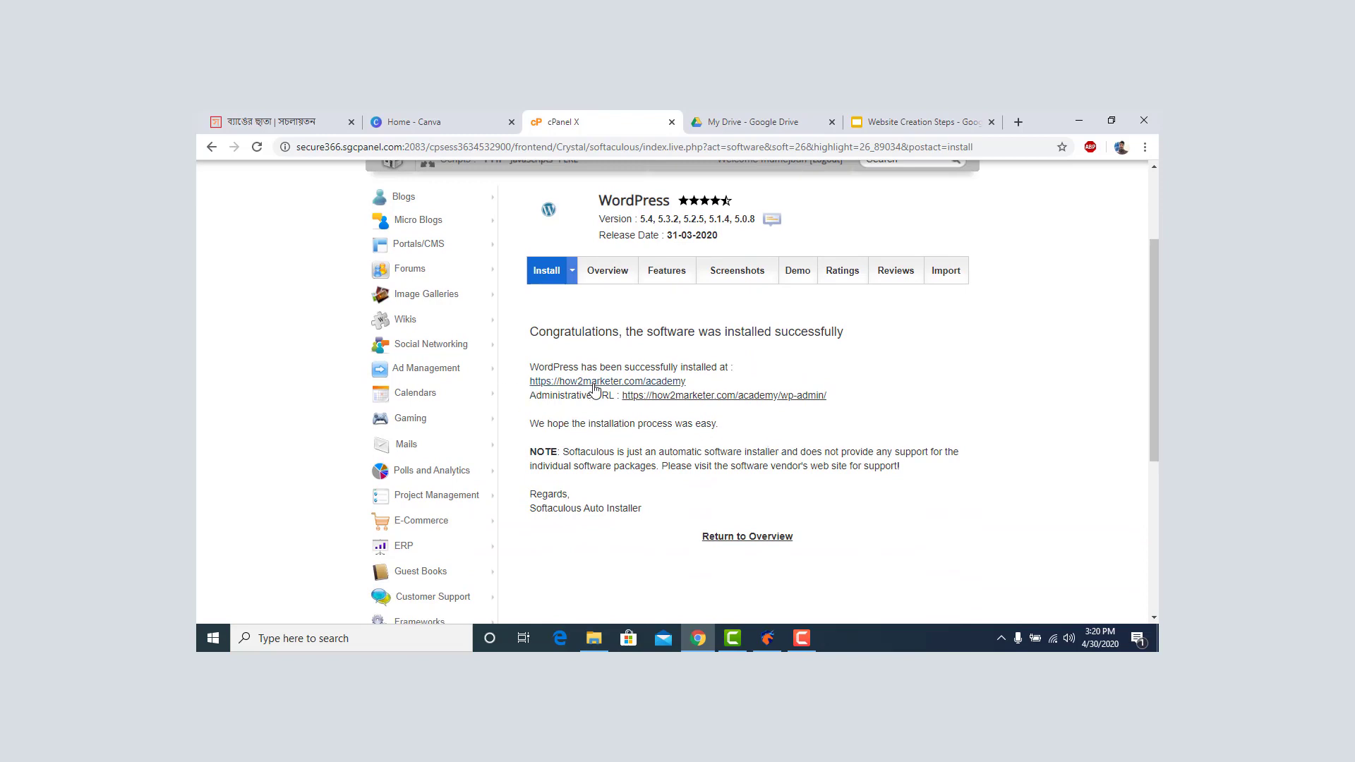
{"action": "right_click", "coordinate": [660, 383]}
{"action": "left_click", "coordinate": [709, 389]}
{"action": "left_click", "coordinate": [649, 127]}
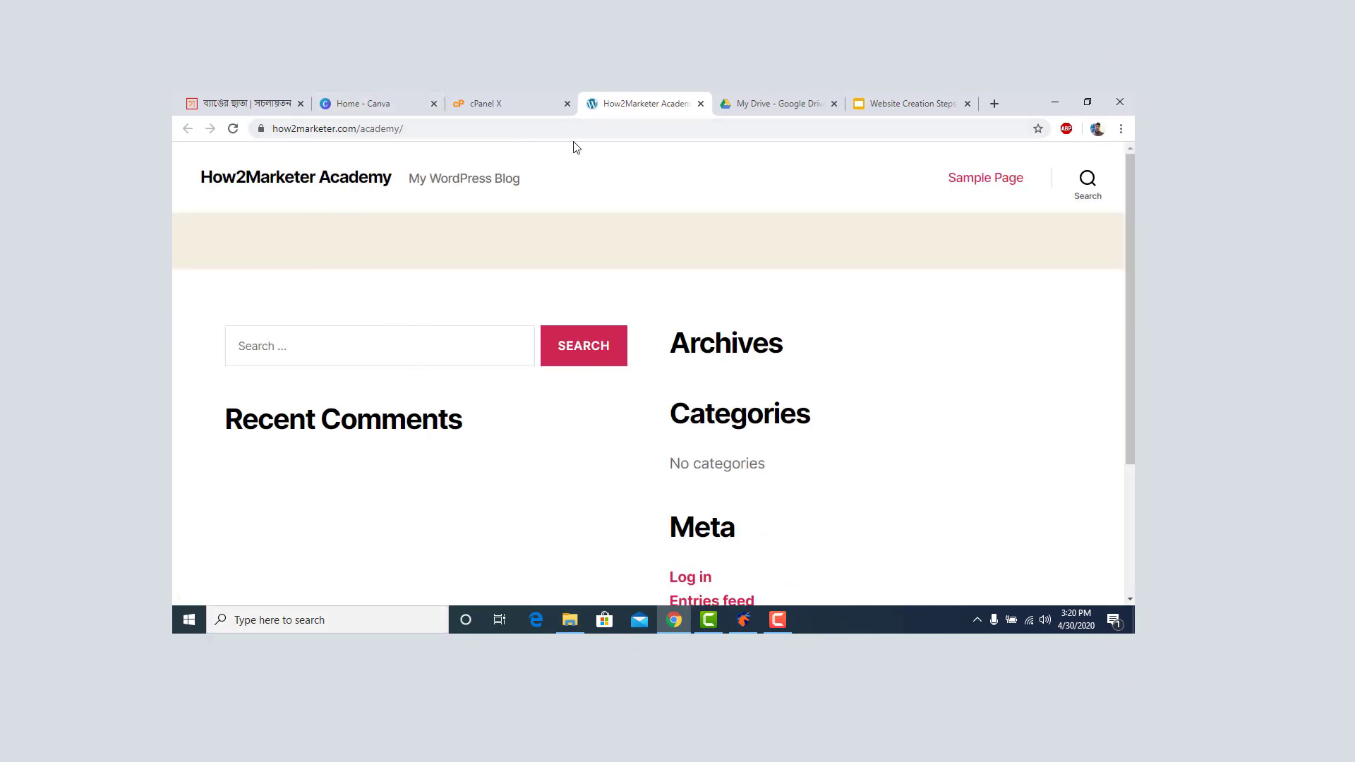
Copy the how2marketer.com domain and load the main store site in a new tab.
{"action": "left_click_drag", "start_coordinate": [357, 135], "coordinate": [297, 136]}
{"action": "right_click", "coordinate": [297, 135]}
{"action": "left_click", "coordinate": [344, 206]}
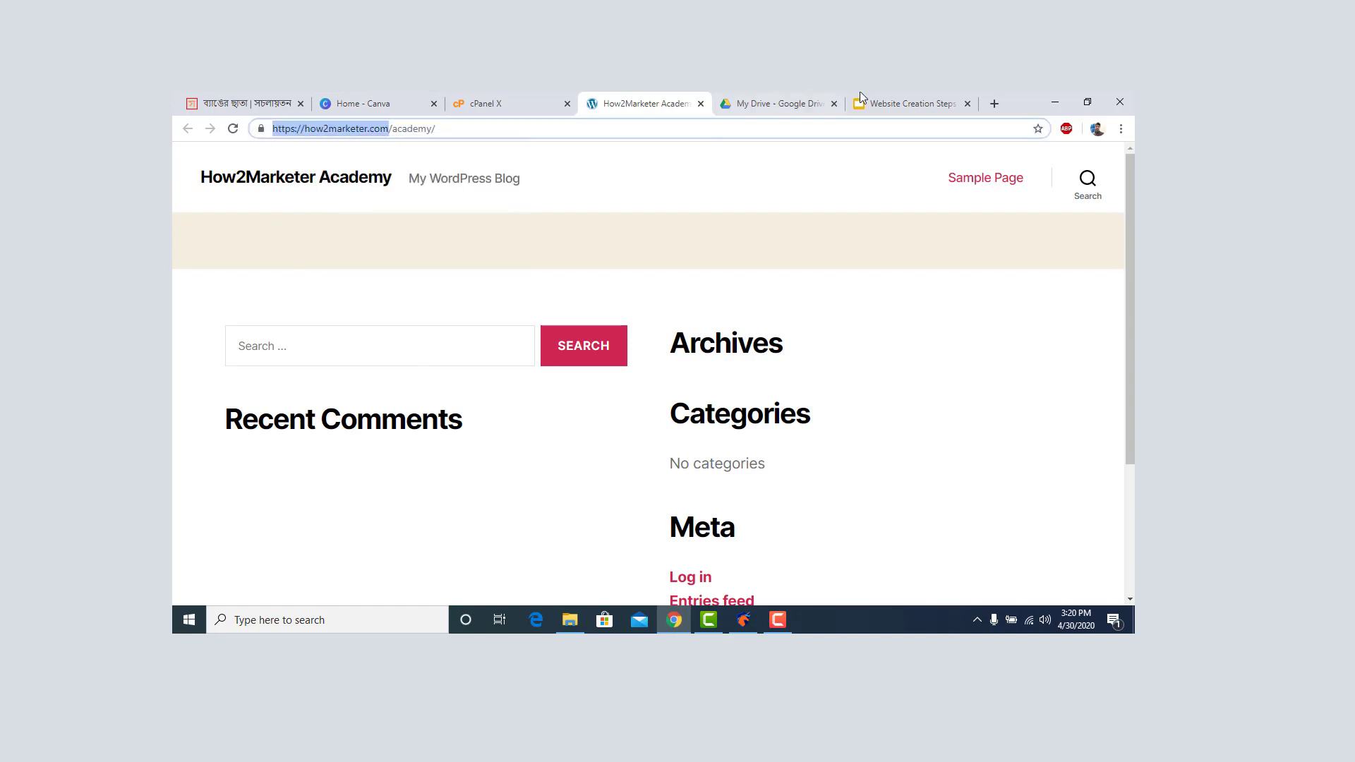
{"action": "left_click", "coordinate": [1001, 104]}
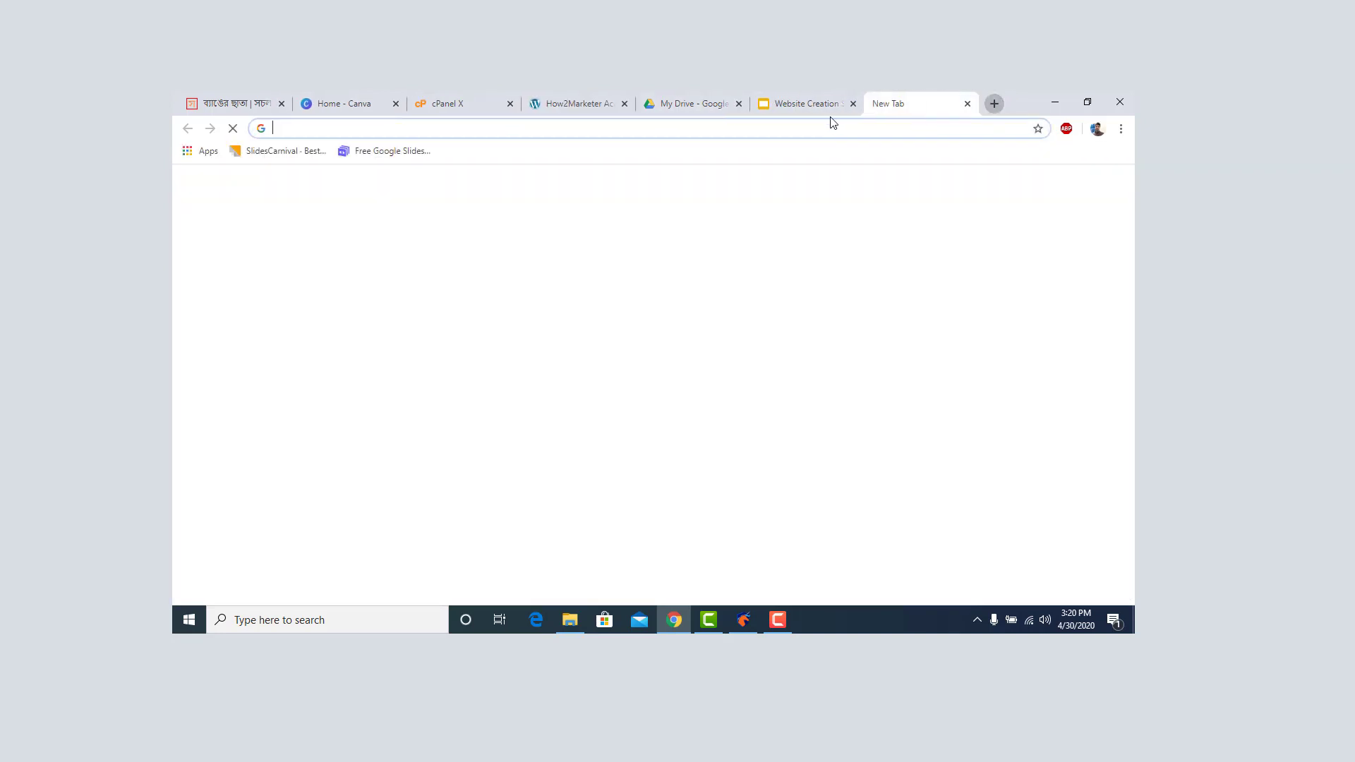
{"action": "right_click", "coordinate": [761, 127]}
{"action": "left_click", "coordinate": [850, 238]}
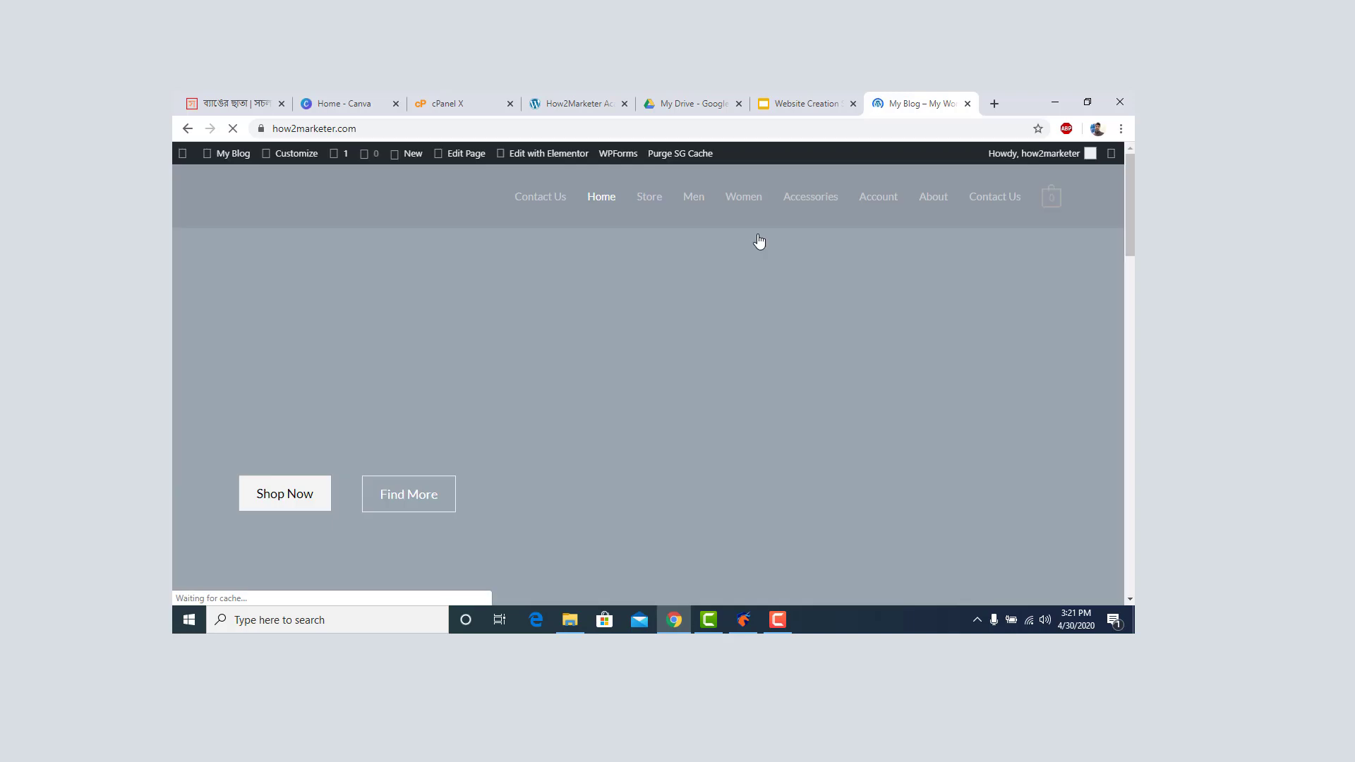
{"action": "scroll", "coordinate": [567, 317], "scroll_direction": "down", "scroll_amount": 9}
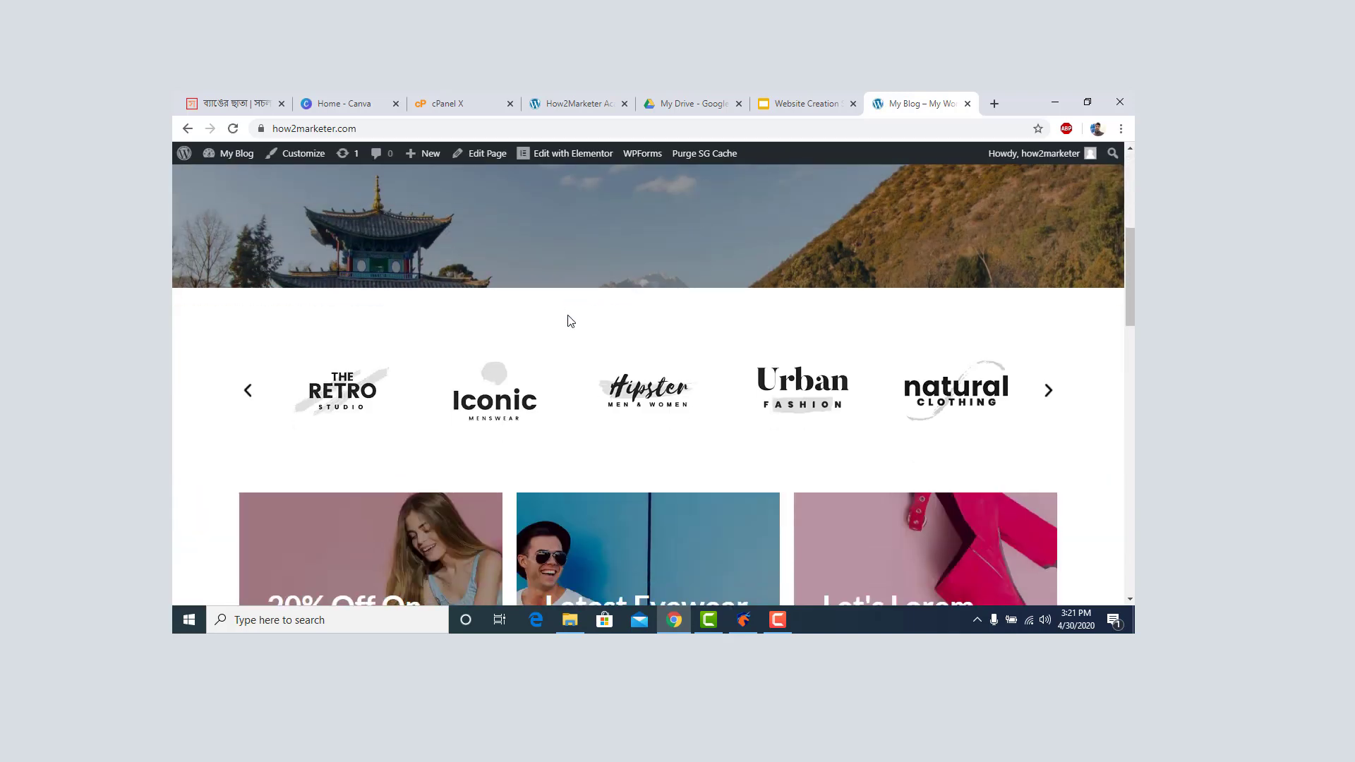
{"action": "scroll", "coordinate": [587, 268], "scroll_direction": "up", "scroll_amount": 7}
Switch back to the How2Marketer Academy blog tab and review its homepage.
{"action": "left_click", "coordinate": [594, 103]}
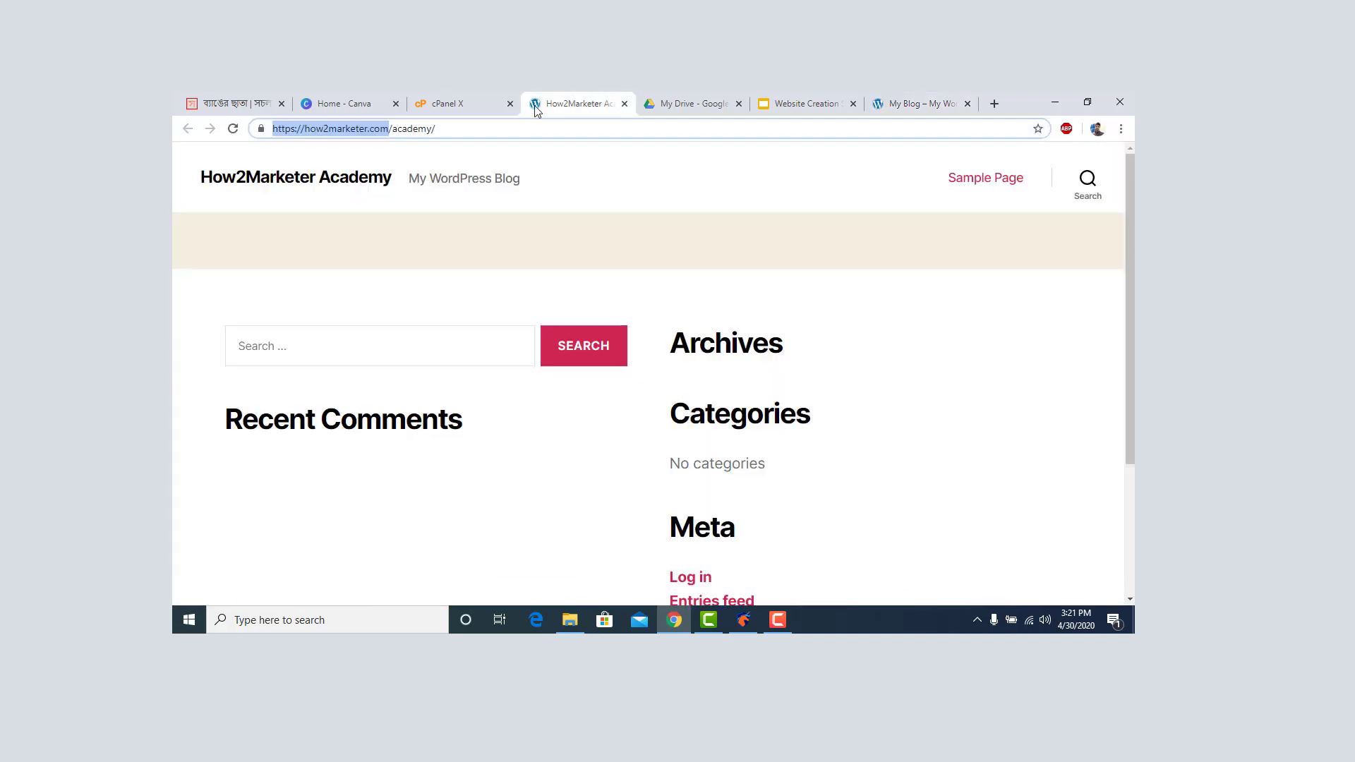
{"action": "left_click_drag", "start_coordinate": [274, 129], "coordinate": [389, 128]}
{"action": "scroll", "coordinate": [582, 296], "scroll_direction": "down", "scroll_amount": 3}
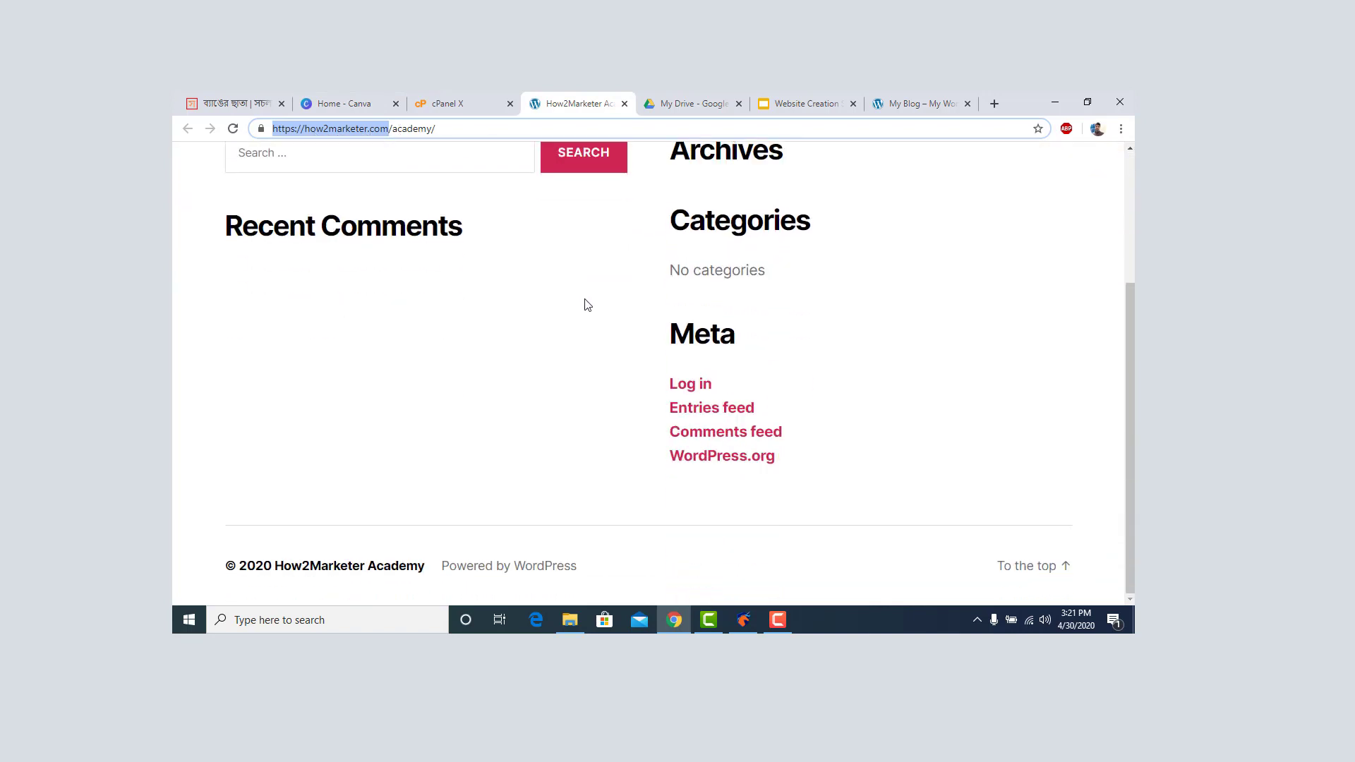
{"action": "scroll", "coordinate": [590, 305], "scroll_direction": "up", "scroll_amount": 3}
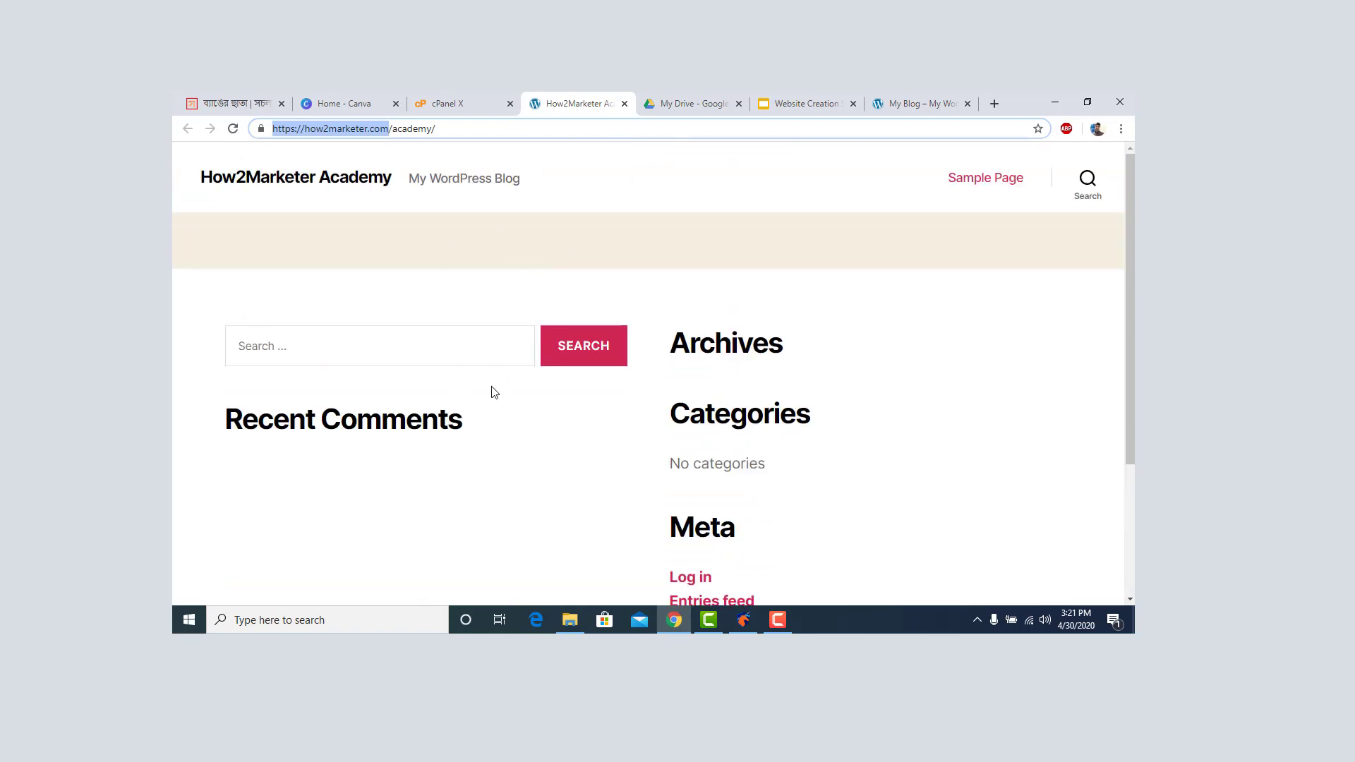
{"action": "scroll", "coordinate": [763, 318], "scroll_direction": "down", "scroll_amount": 1}
{"action": "scroll", "coordinate": [737, 309], "scroll_direction": "up", "scroll_amount": 1}
Open the Academy admin URL from the installation success page in a new tab.
{"action": "left_click", "coordinate": [452, 104]}
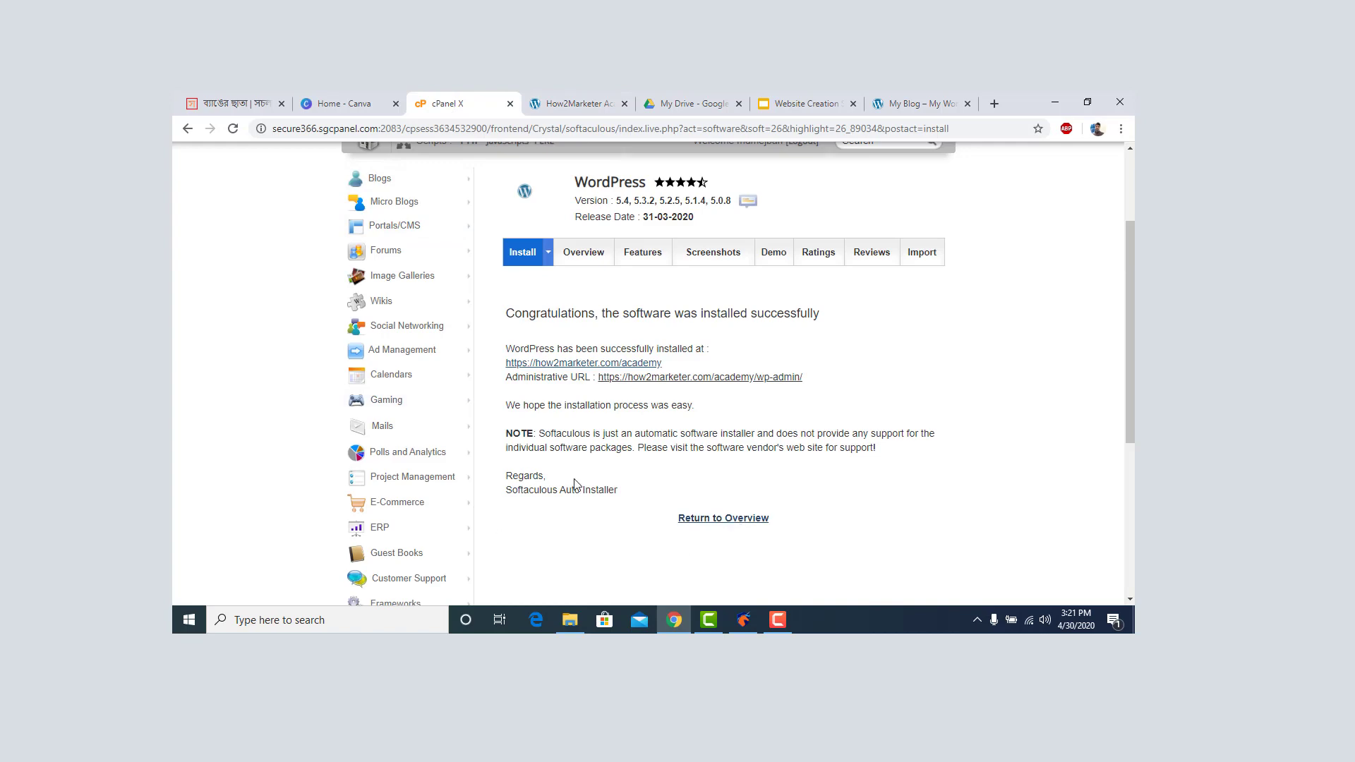
{"action": "scroll", "coordinate": [605, 464], "scroll_direction": "down", "scroll_amount": 3}
{"action": "scroll", "coordinate": [565, 452], "scroll_direction": "up", "scroll_amount": 3}
{"action": "right_click", "coordinate": [720, 379]}
{"action": "left_click", "coordinate": [745, 391]}
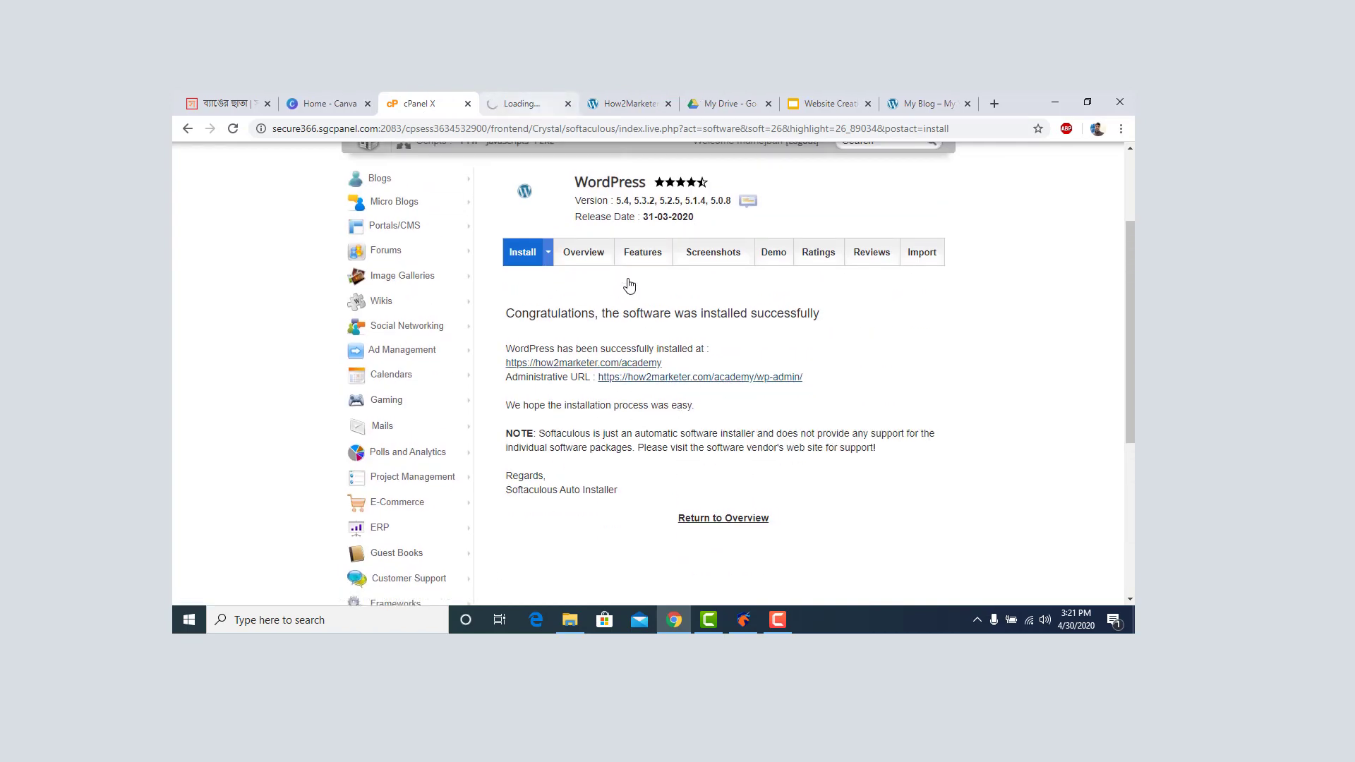
{"action": "left_click", "coordinate": [629, 103]}
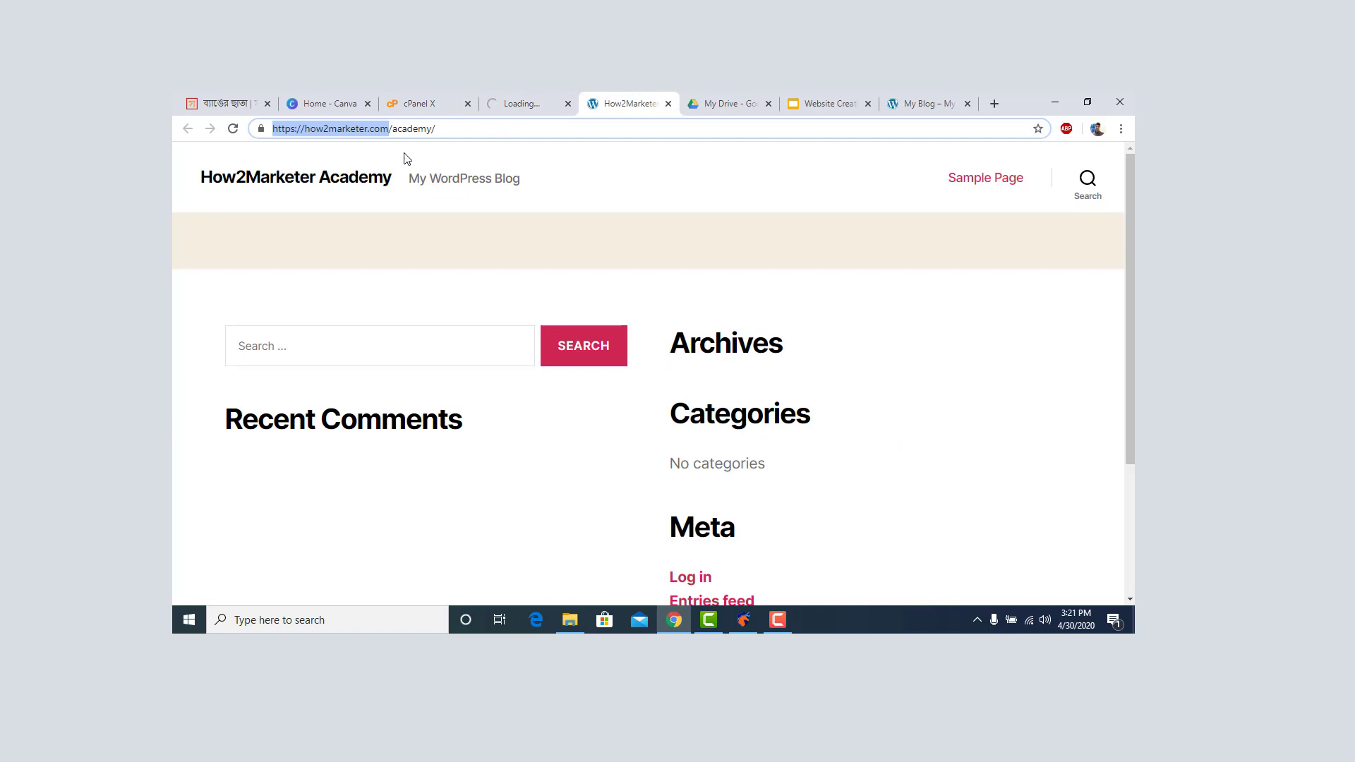
Load the Academy site's /wp-admin and exit the SiteGround Starter wizard to reach the Dashboard.
{"action": "left_click", "coordinate": [442, 129]}
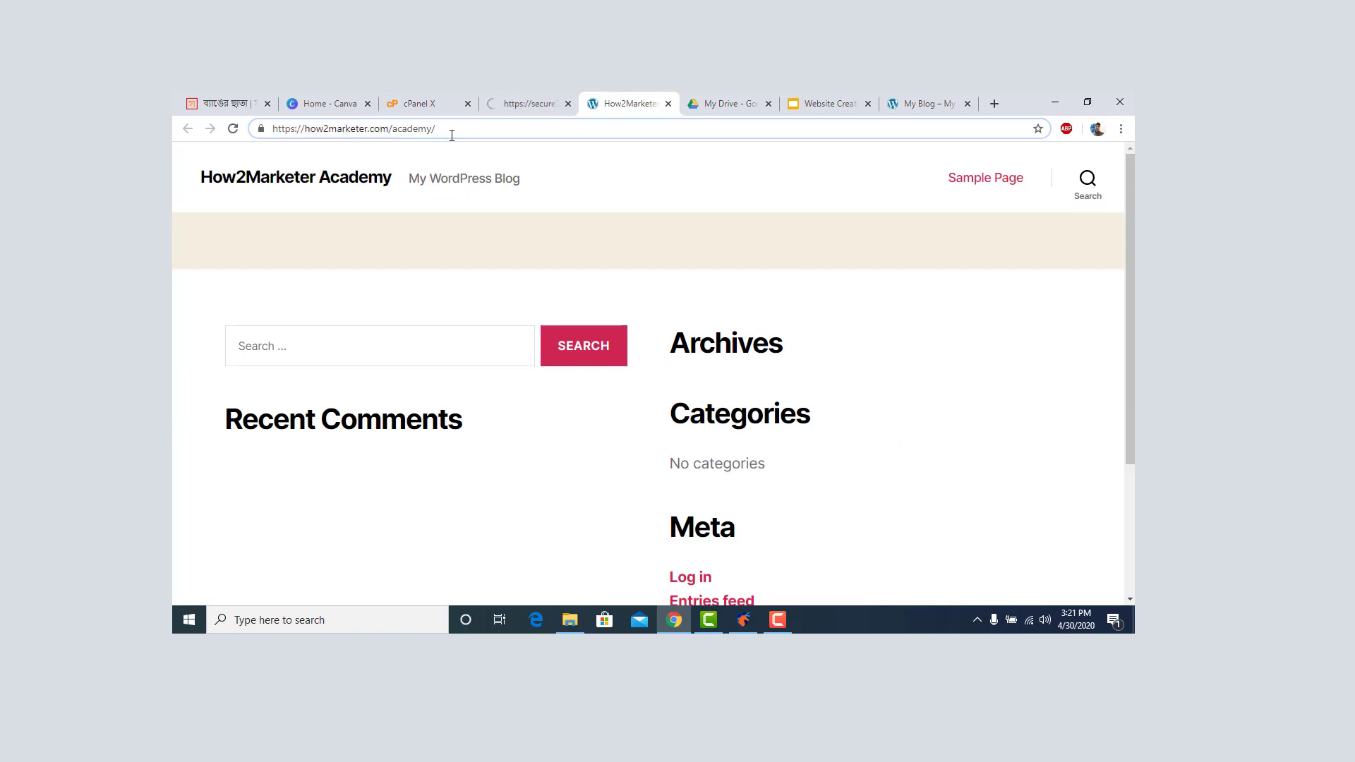
{"action": "type", "text": "wp-admin"}
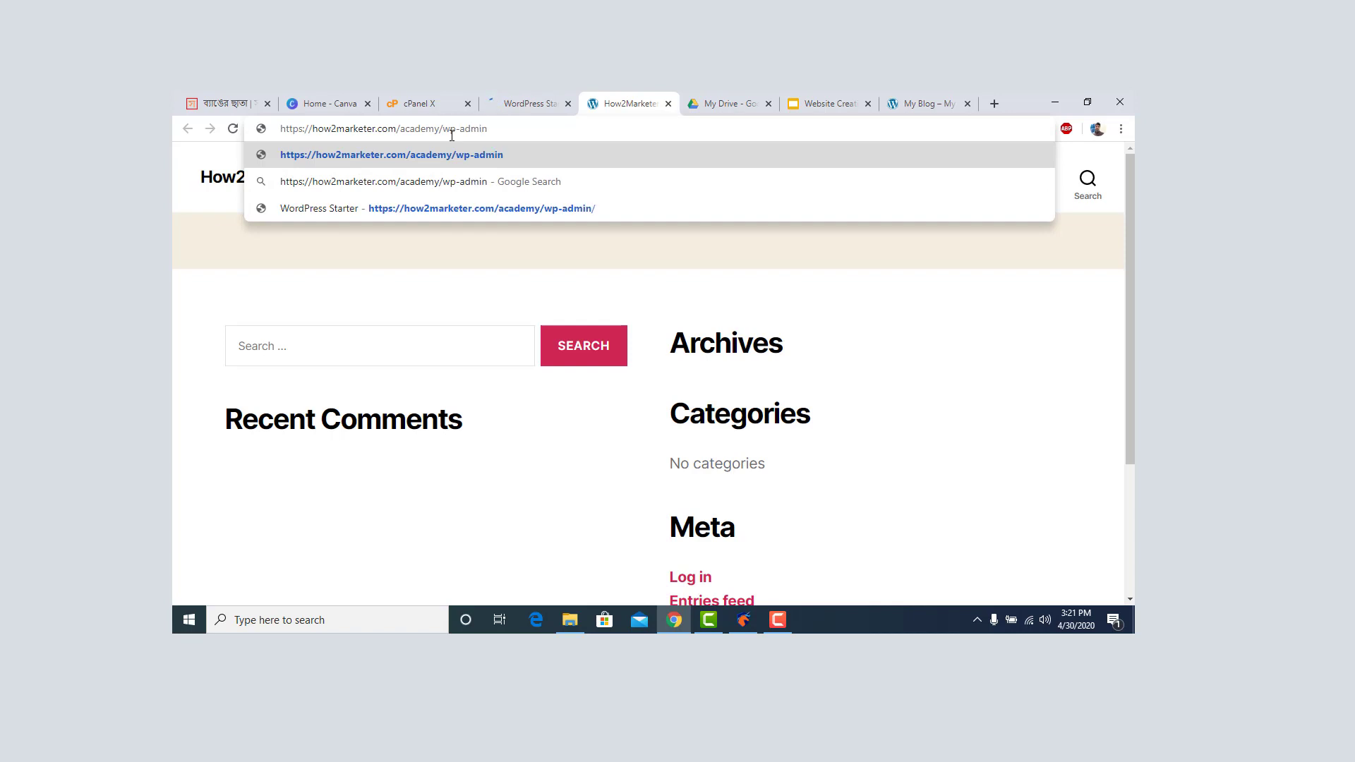
{"action": "key", "text": "Return"}
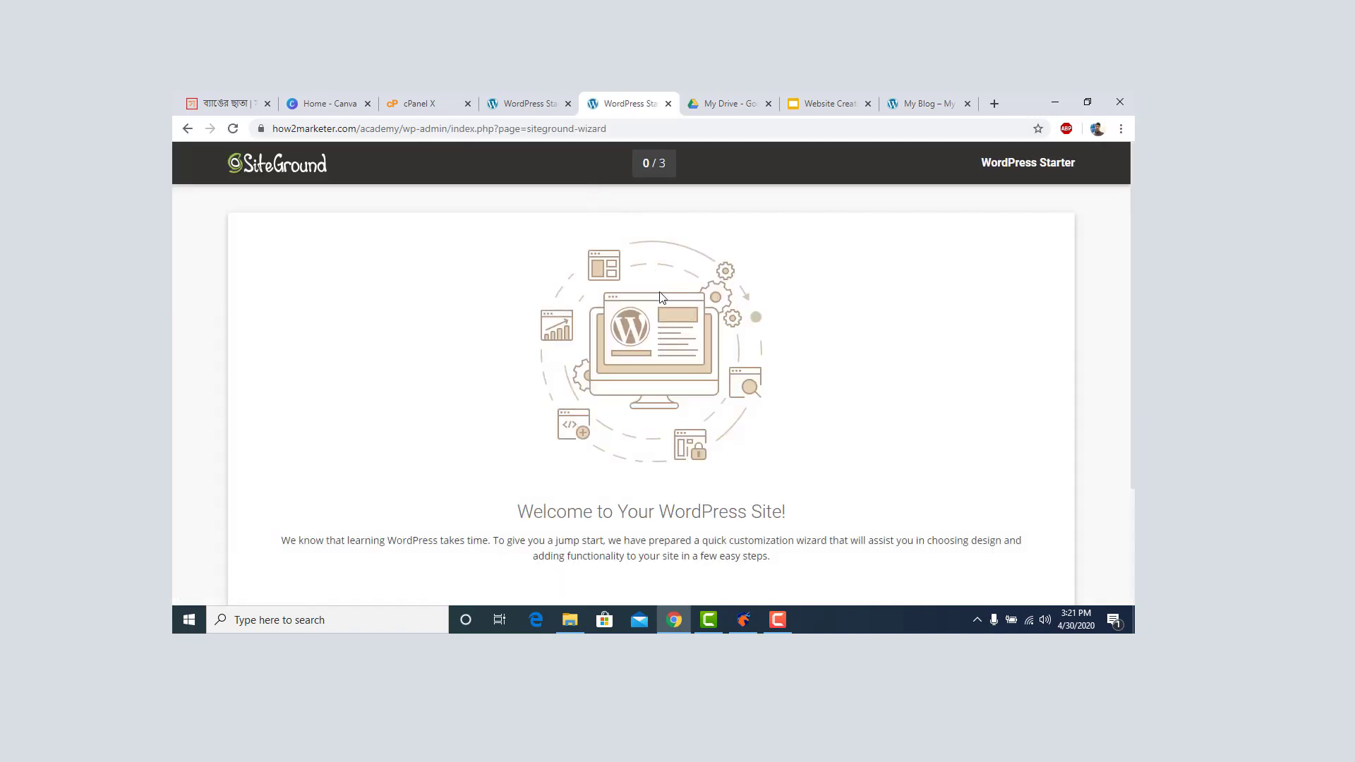
{"action": "scroll", "coordinate": [661, 331], "scroll_direction": "down", "scroll_amount": 2}
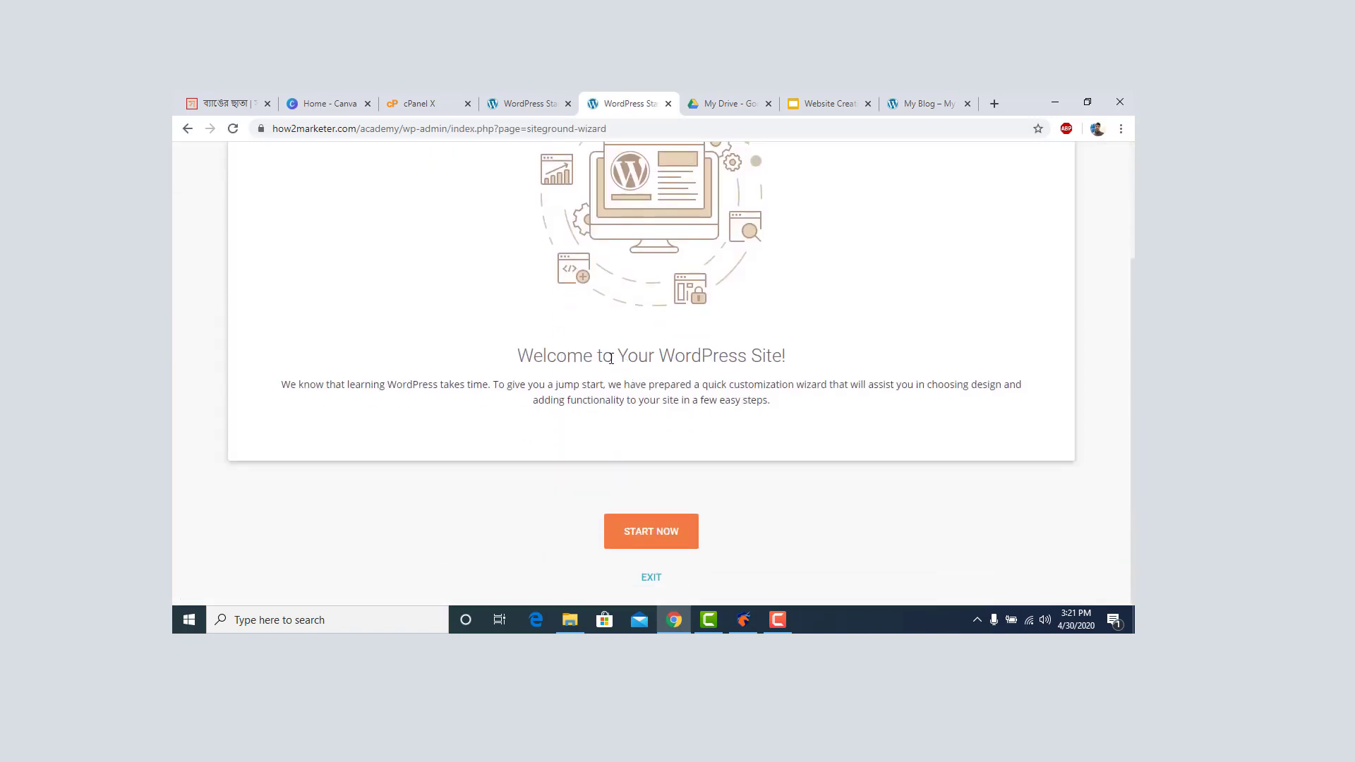
{"action": "scroll", "coordinate": [510, 311], "scroll_direction": "up", "scroll_amount": 2}
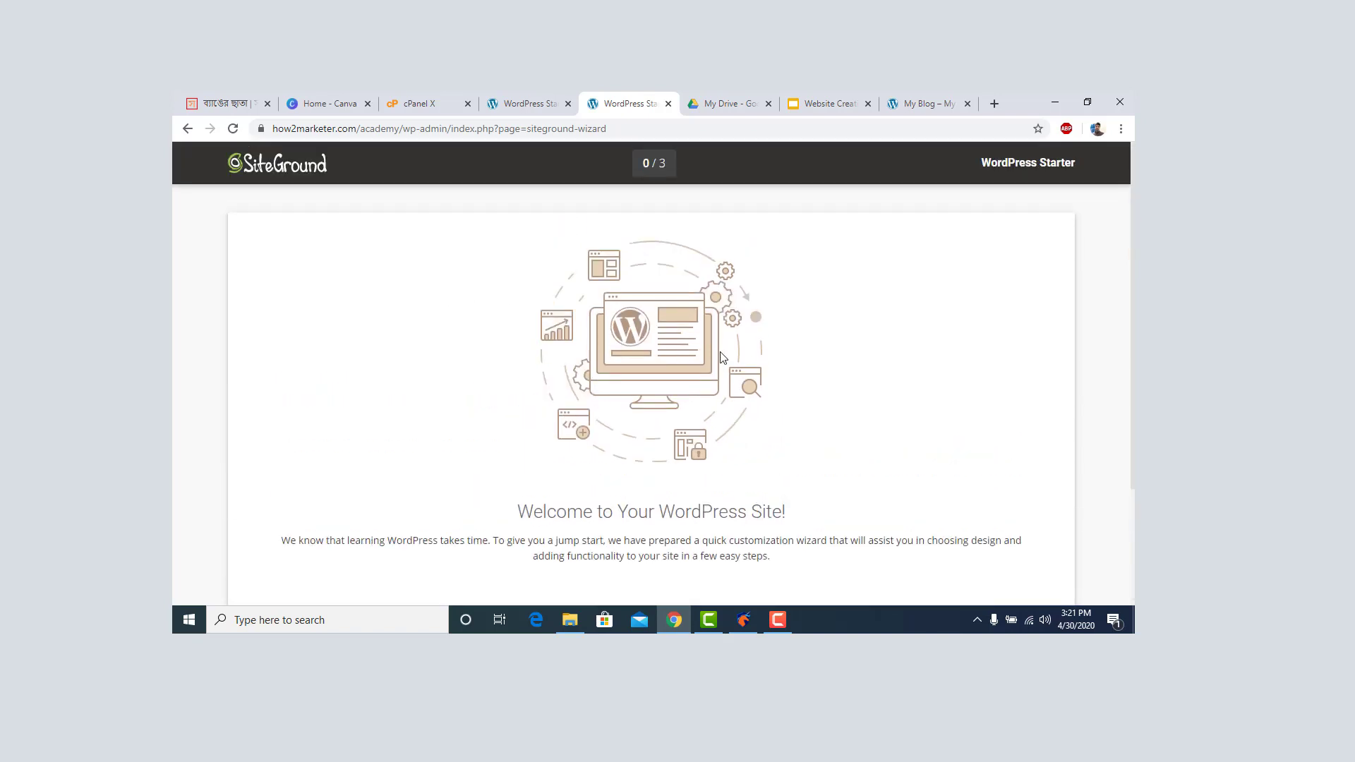
{"action": "scroll", "coordinate": [721, 358], "scroll_direction": "down", "scroll_amount": 2}
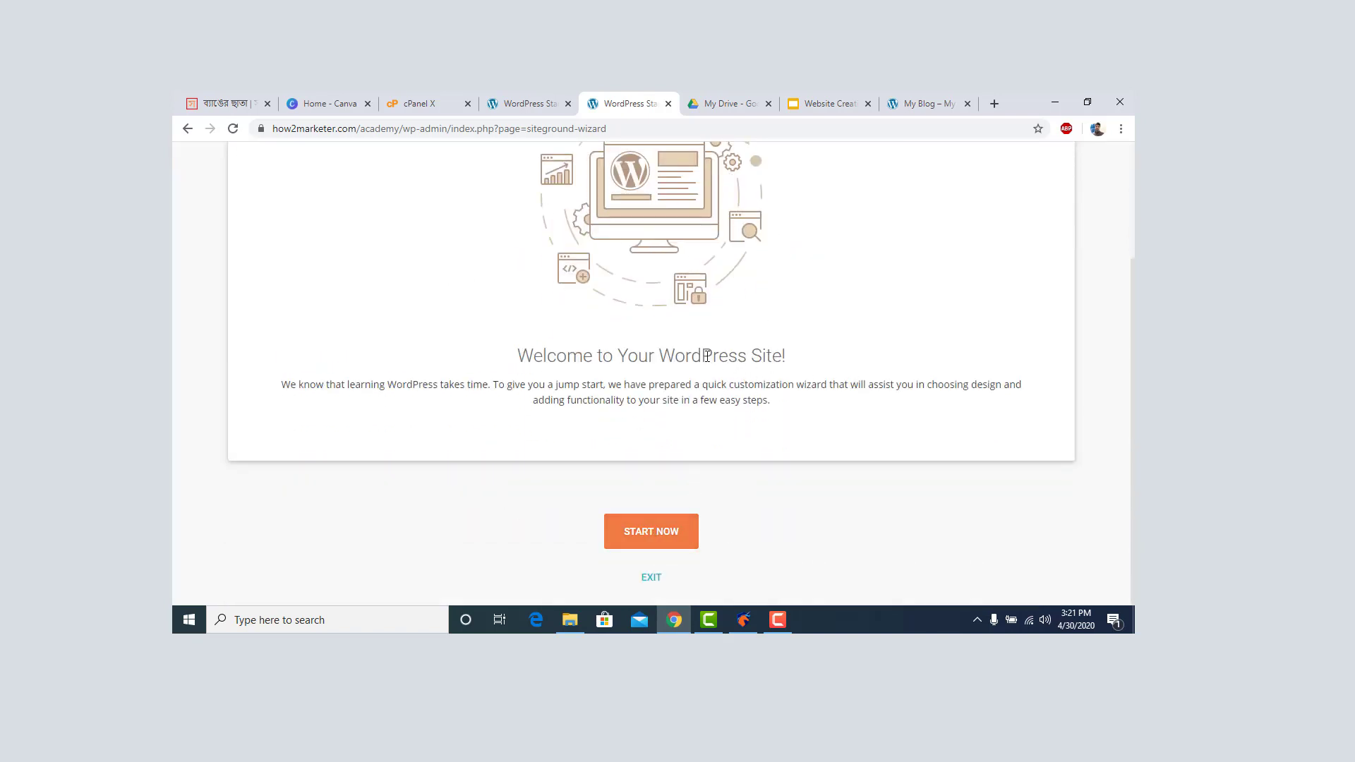
{"action": "left_click", "coordinate": [651, 579]}
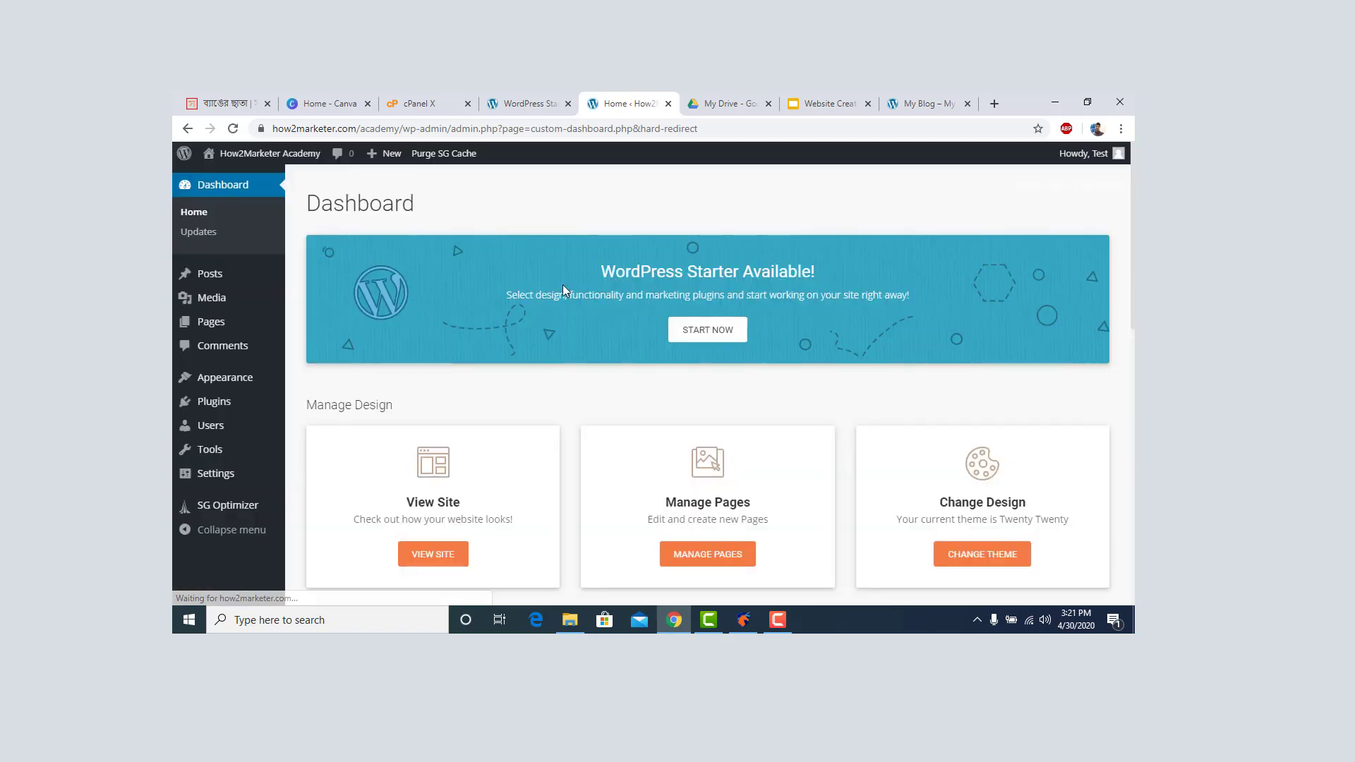
{"action": "scroll", "coordinate": [519, 285], "scroll_direction": "down", "scroll_amount": 12}
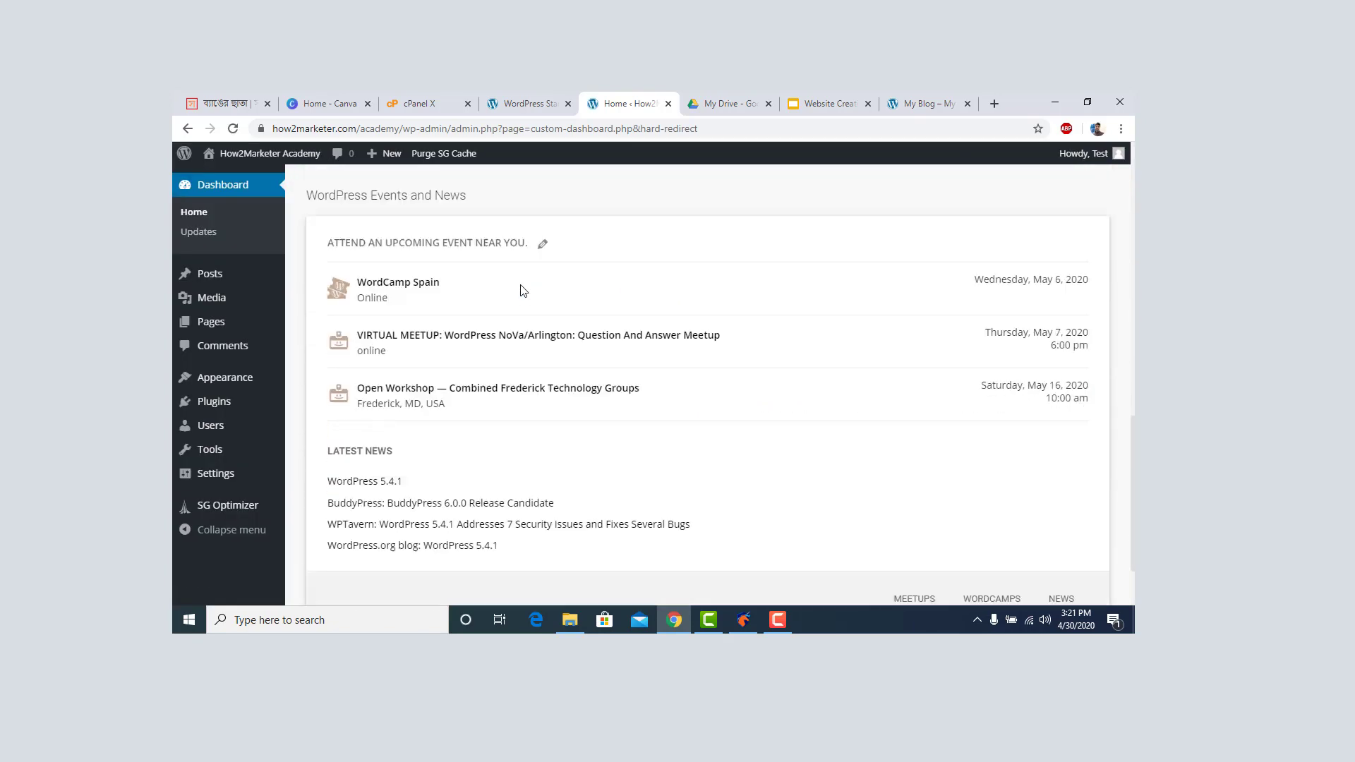
Search the installed themes for 'astra', find none, and go to Add New themes.
{"action": "scroll", "coordinate": [523, 290], "scroll_direction": "up", "scroll_amount": 15}
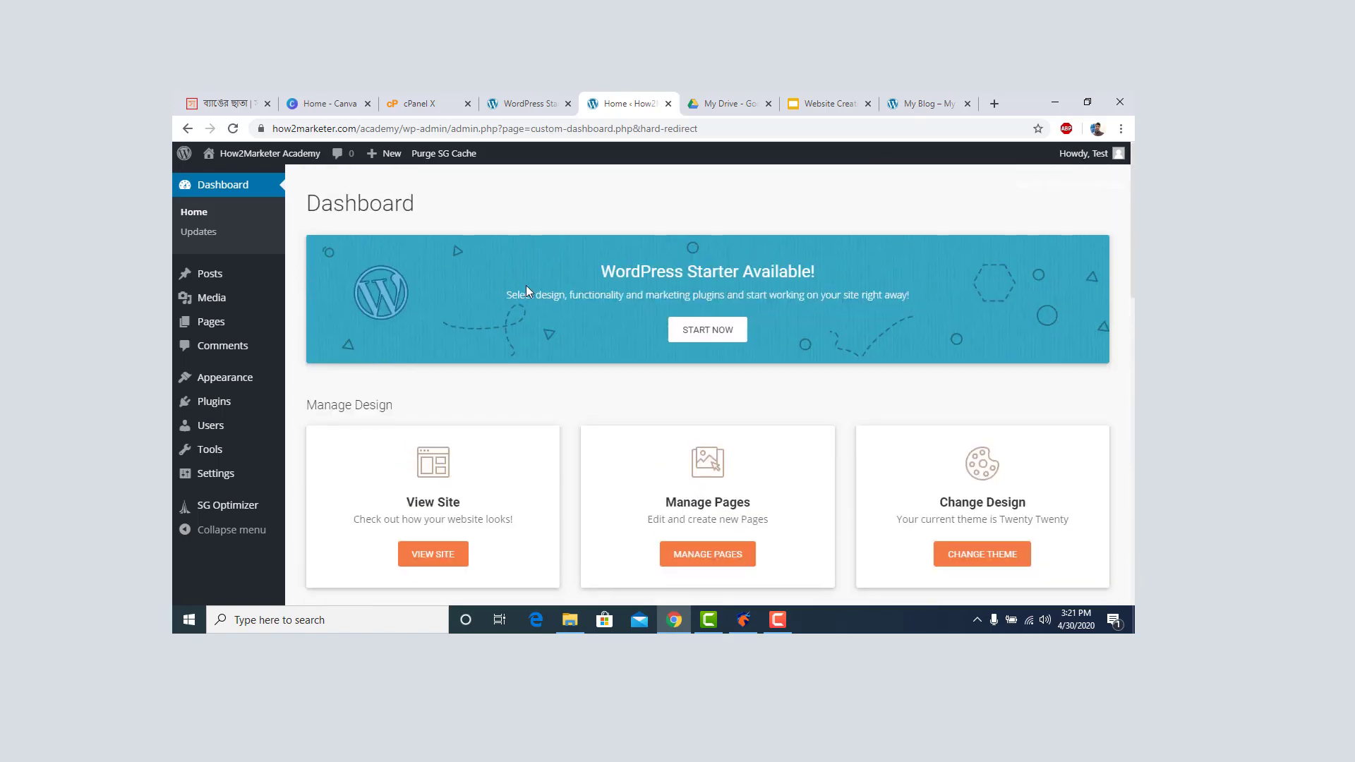
{"action": "scroll", "coordinate": [527, 285], "scroll_direction": "down", "scroll_amount": 3}
{"action": "mouse_move", "coordinate": [260, 381]}
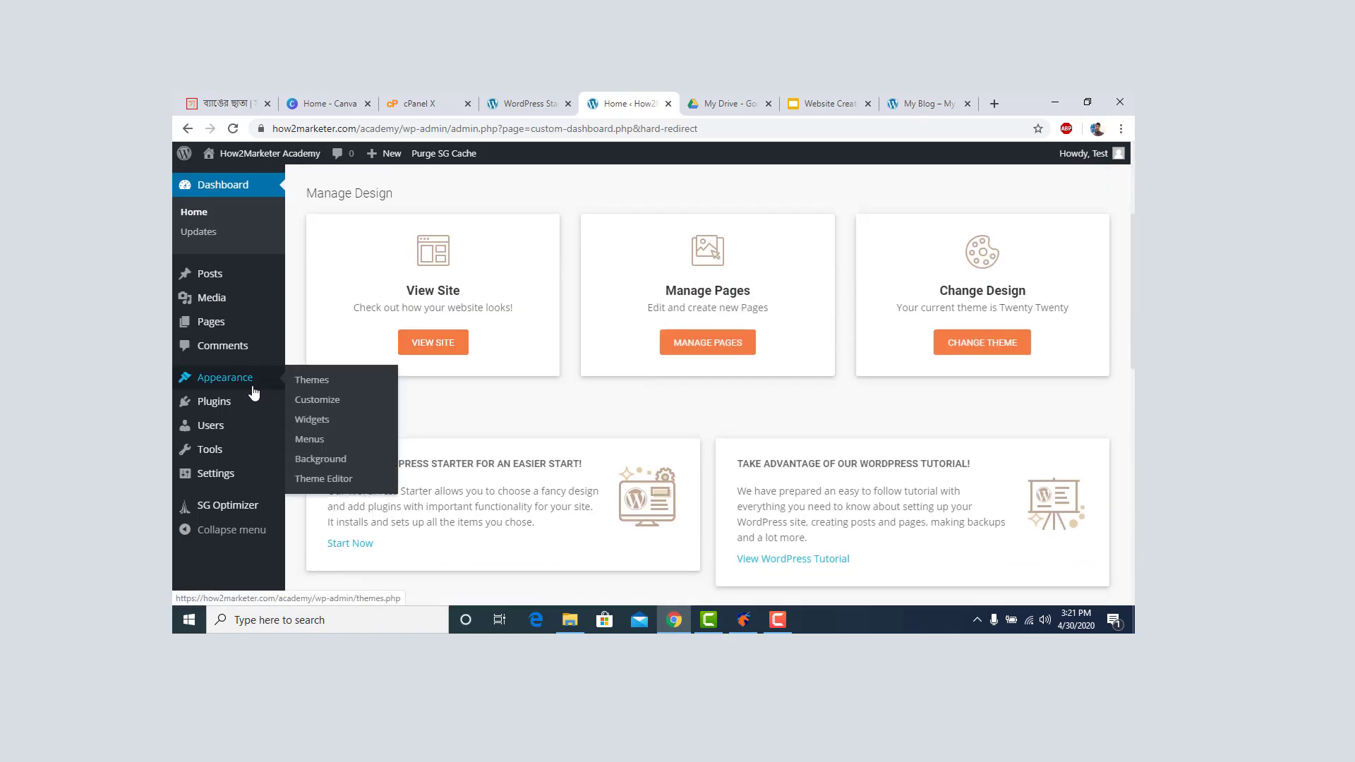
{"action": "left_click", "coordinate": [324, 391]}
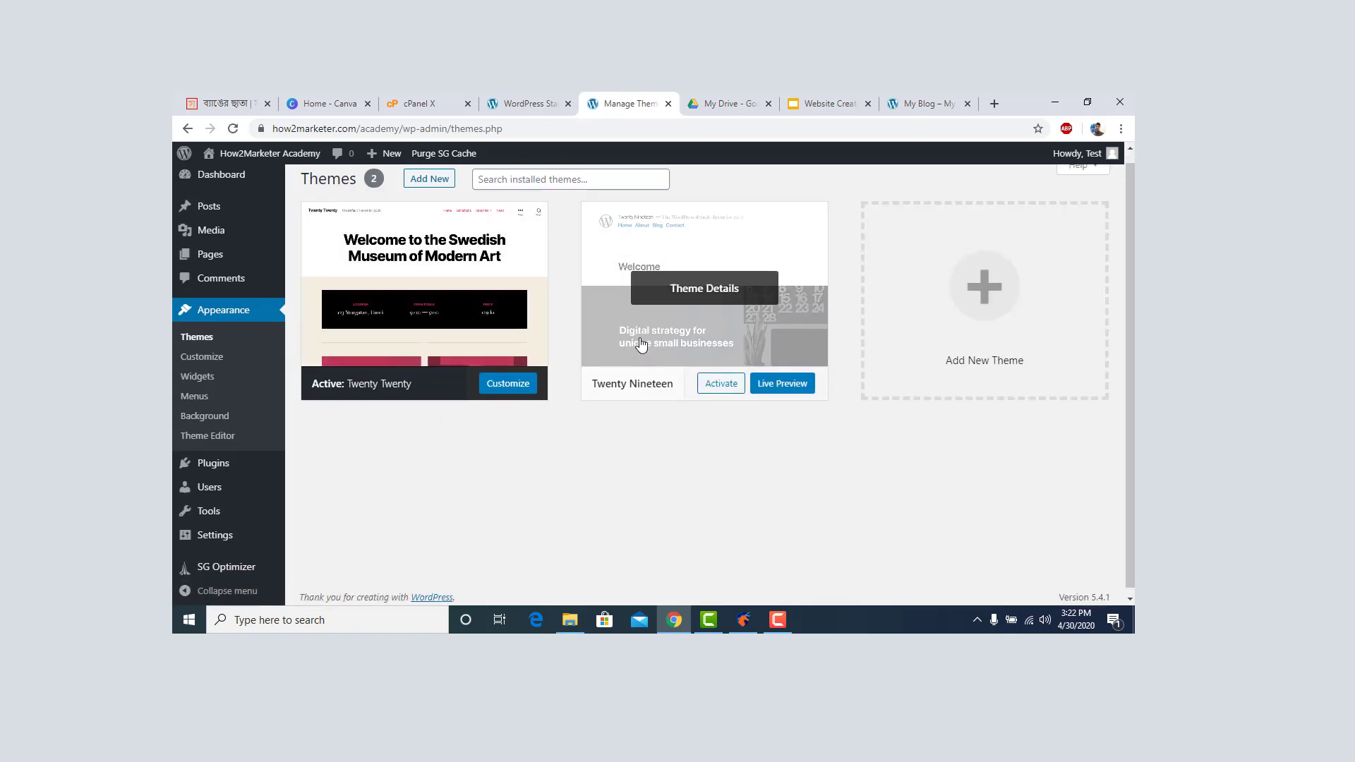
{"action": "left_click", "coordinate": [591, 193]}
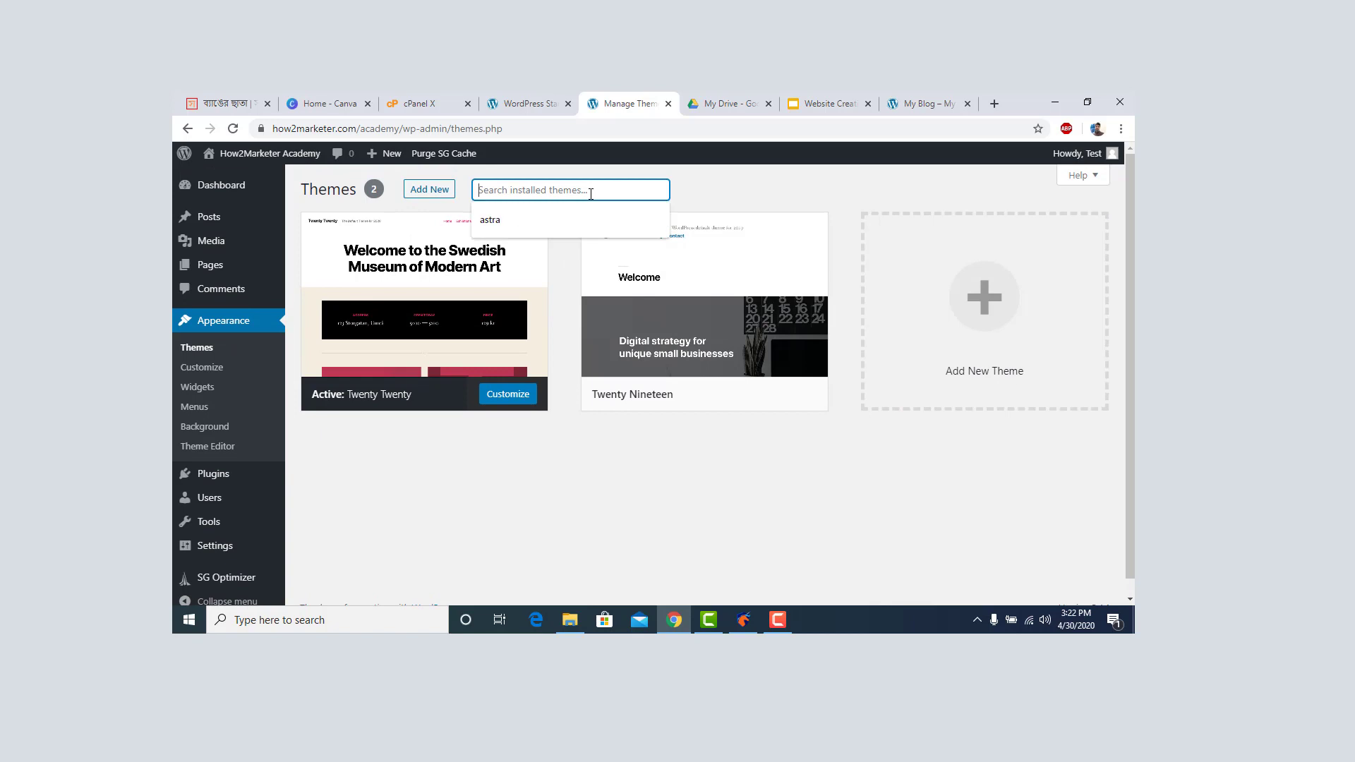
{"action": "left_click", "coordinate": [550, 222]}
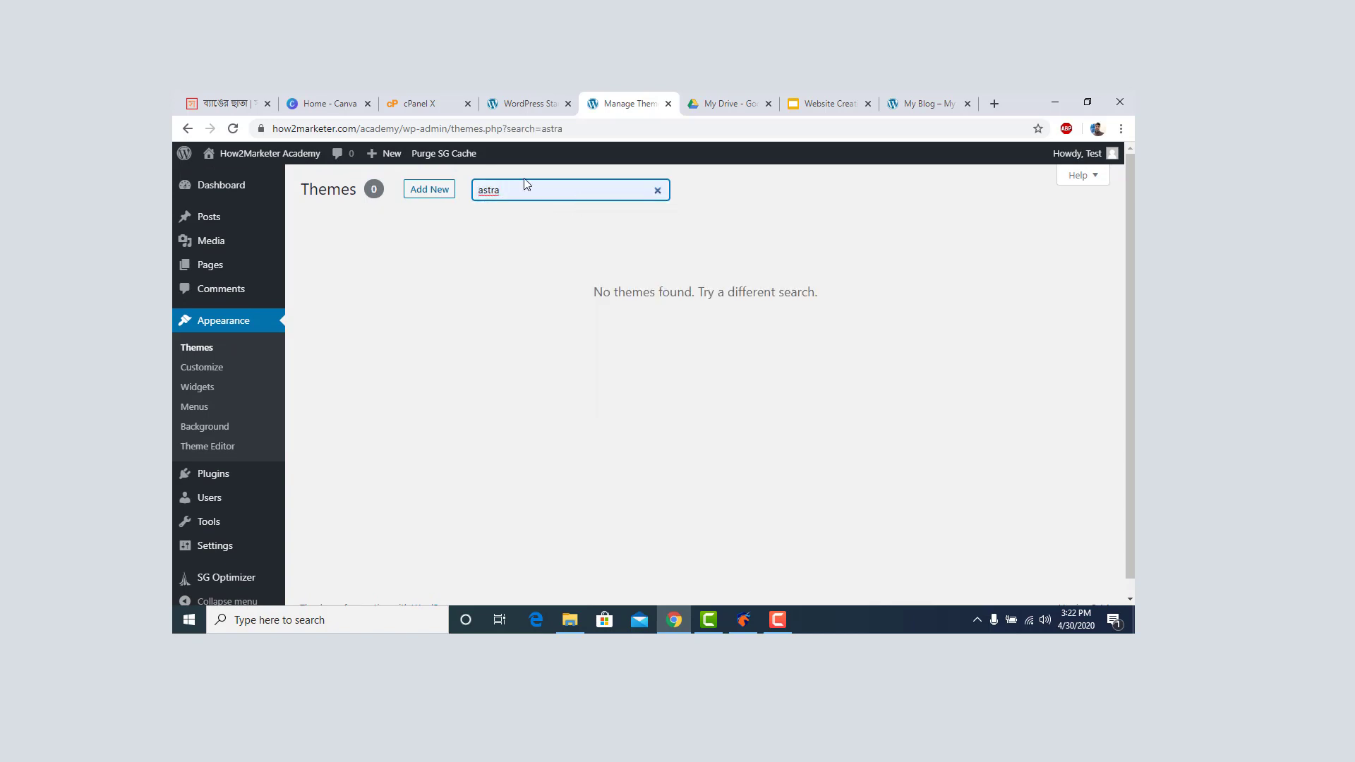
{"action": "left_click", "coordinate": [428, 192]}
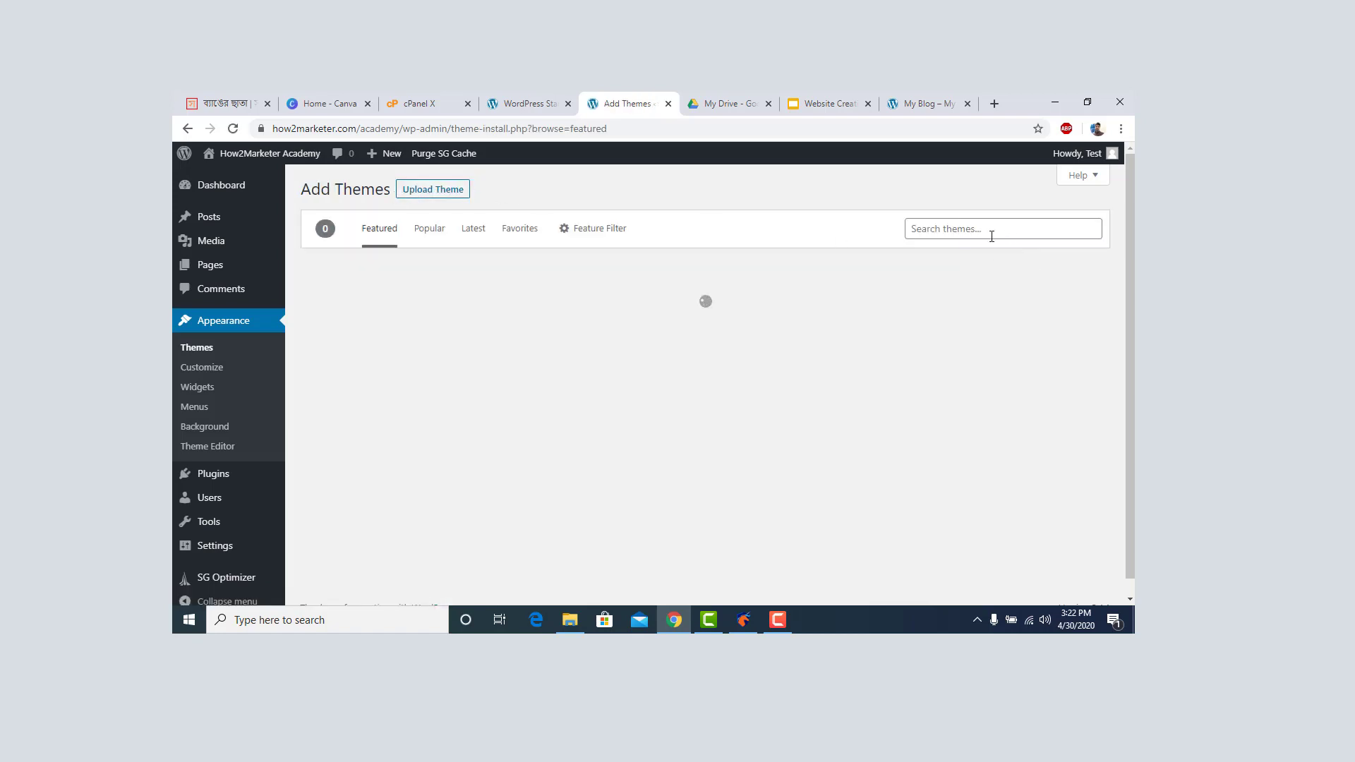
Search the theme directory for 'astra', install the Astra theme and activate it.
{"action": "left_click", "coordinate": [991, 235]}
{"action": "left_click", "coordinate": [933, 255]}
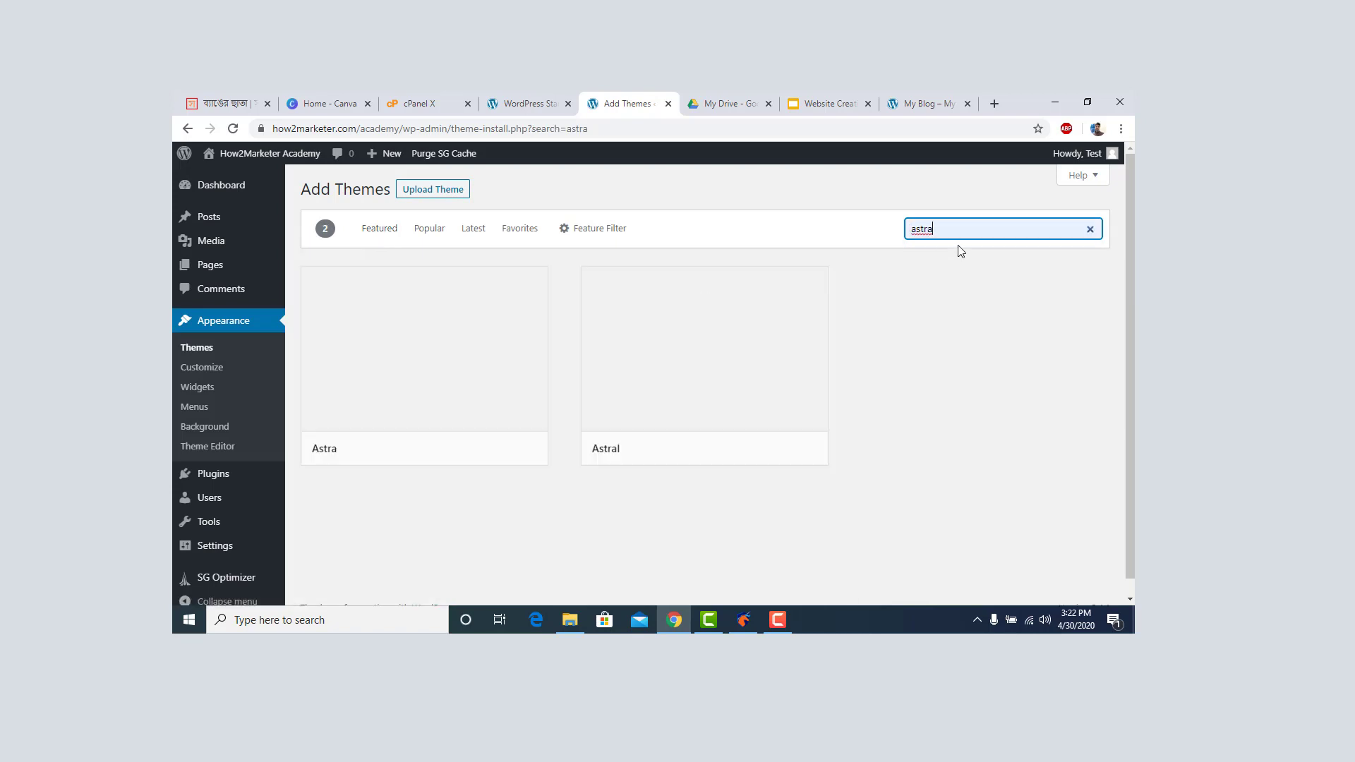
{"action": "mouse_move", "coordinate": [454, 422]}
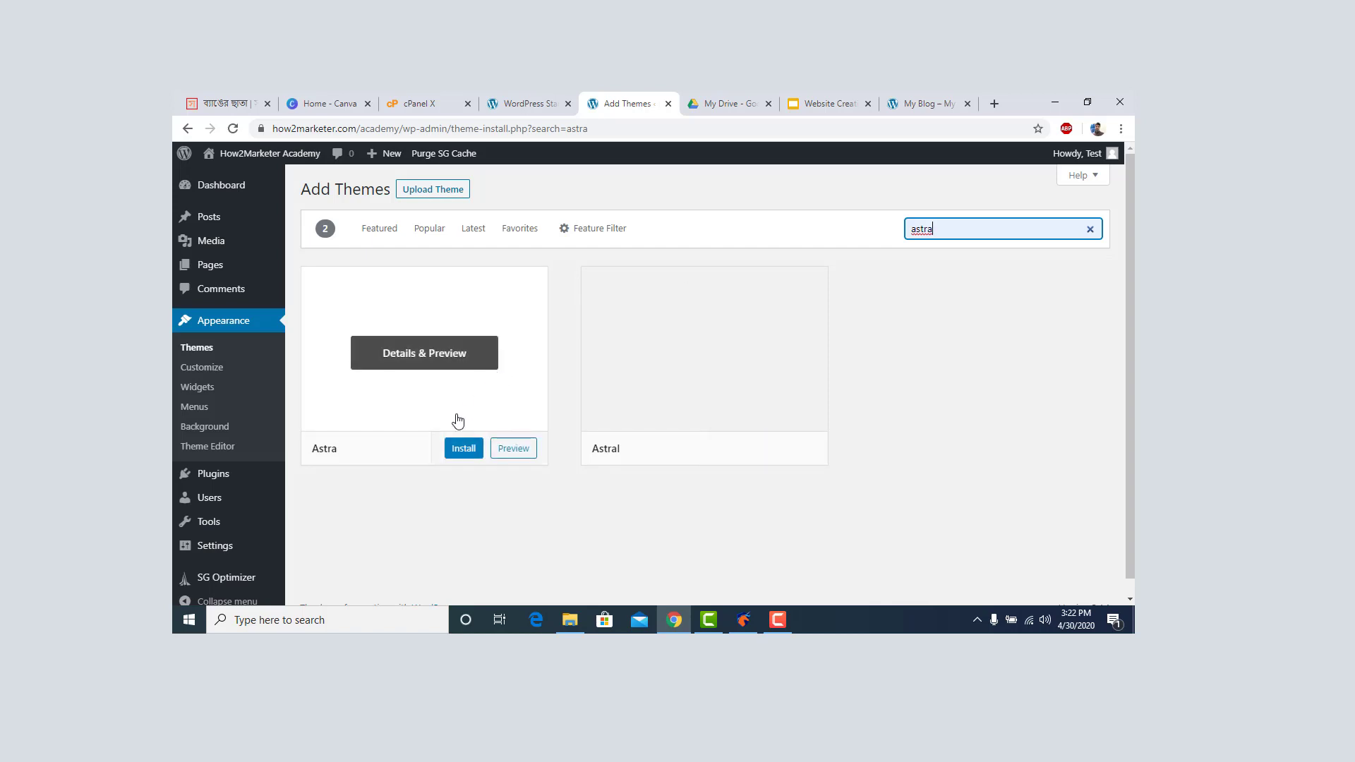
{"action": "left_click", "coordinate": [463, 450]}
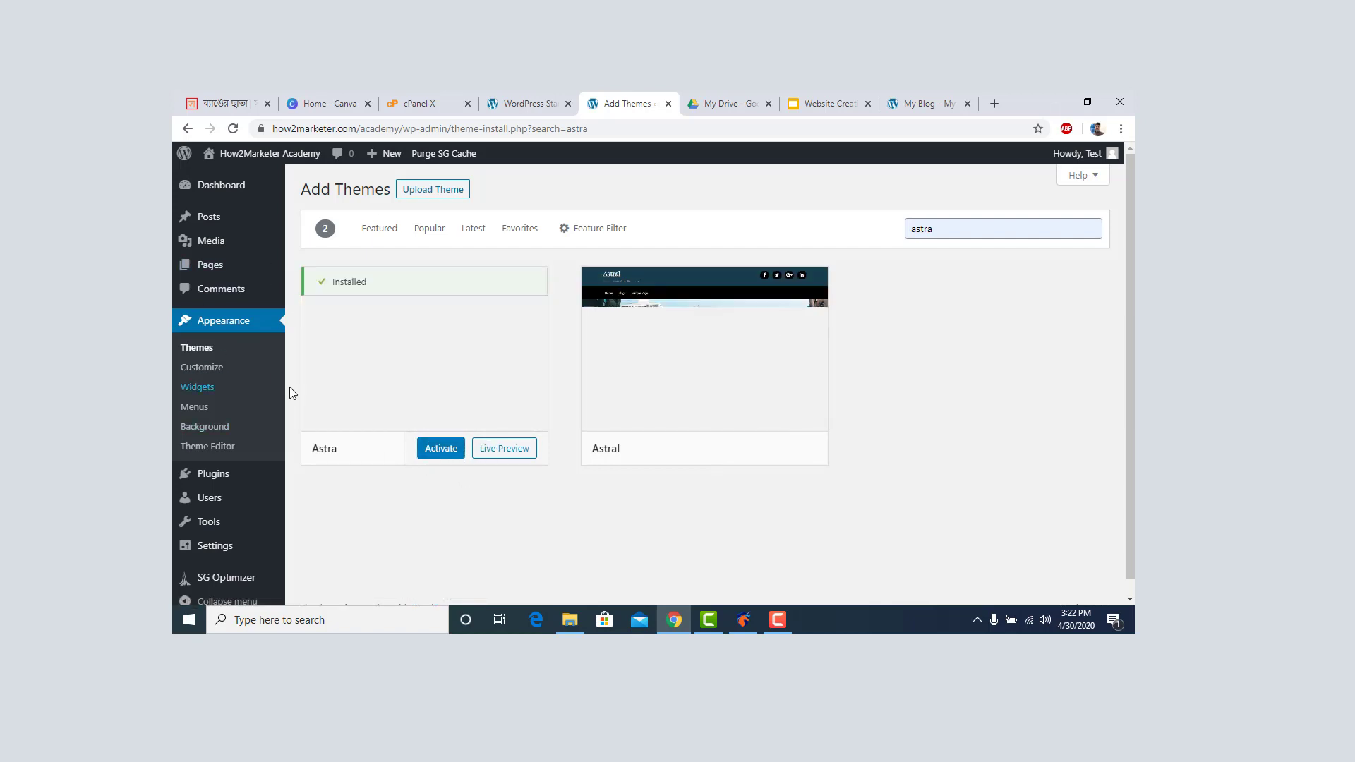
{"action": "left_click", "coordinate": [439, 452]}
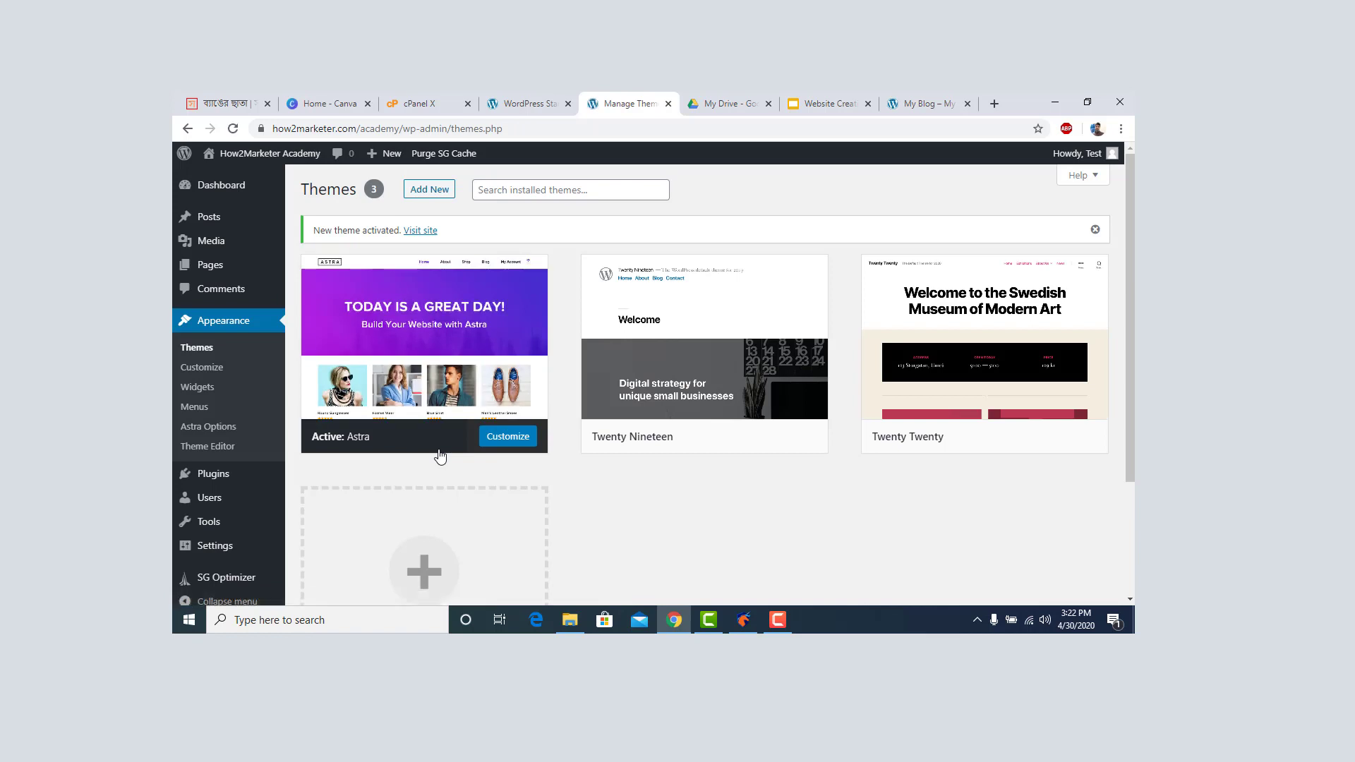
View the Academy homepage's Astra layout in a new tab, then return to Manage Themes.
{"action": "mouse_move", "coordinate": [280, 160]}
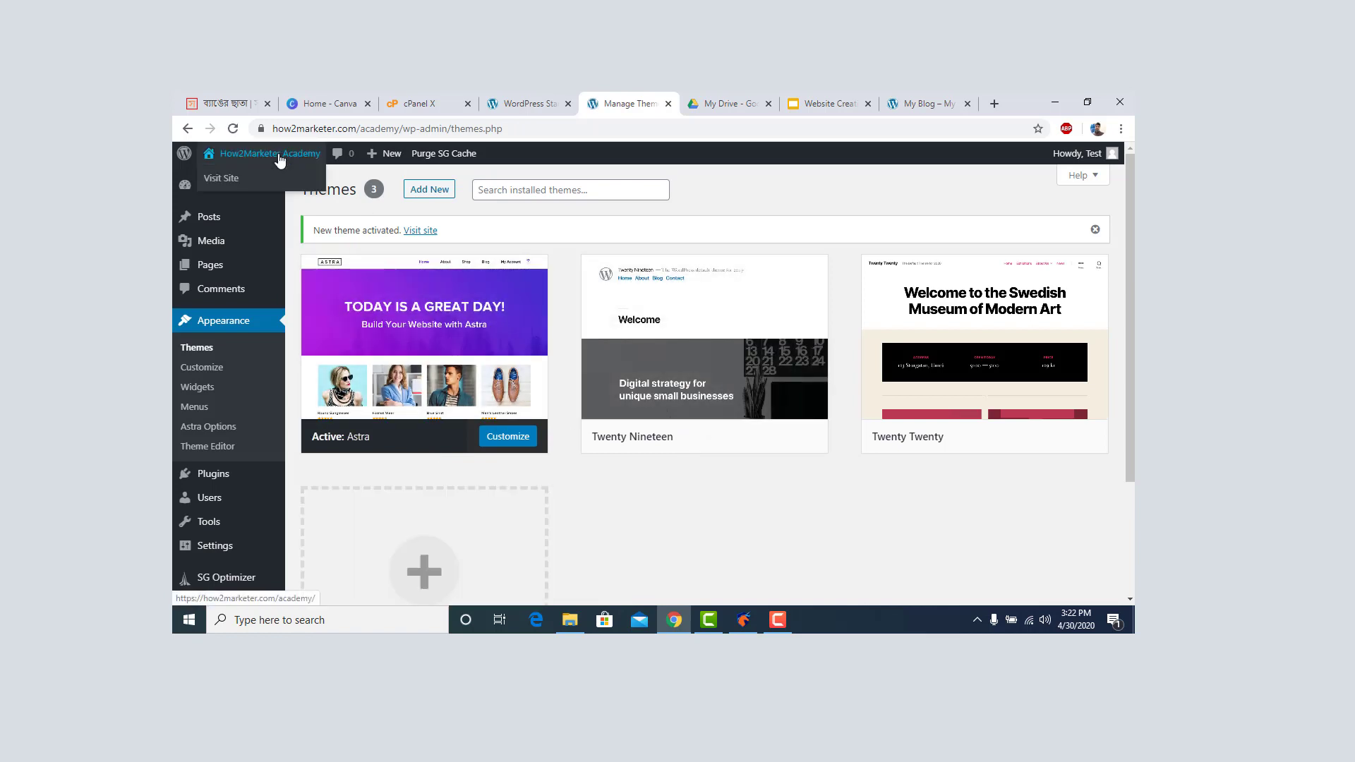
{"action": "right_click", "coordinate": [236, 178]}
{"action": "left_click", "coordinate": [289, 188]}
{"action": "left_click", "coordinate": [653, 100]}
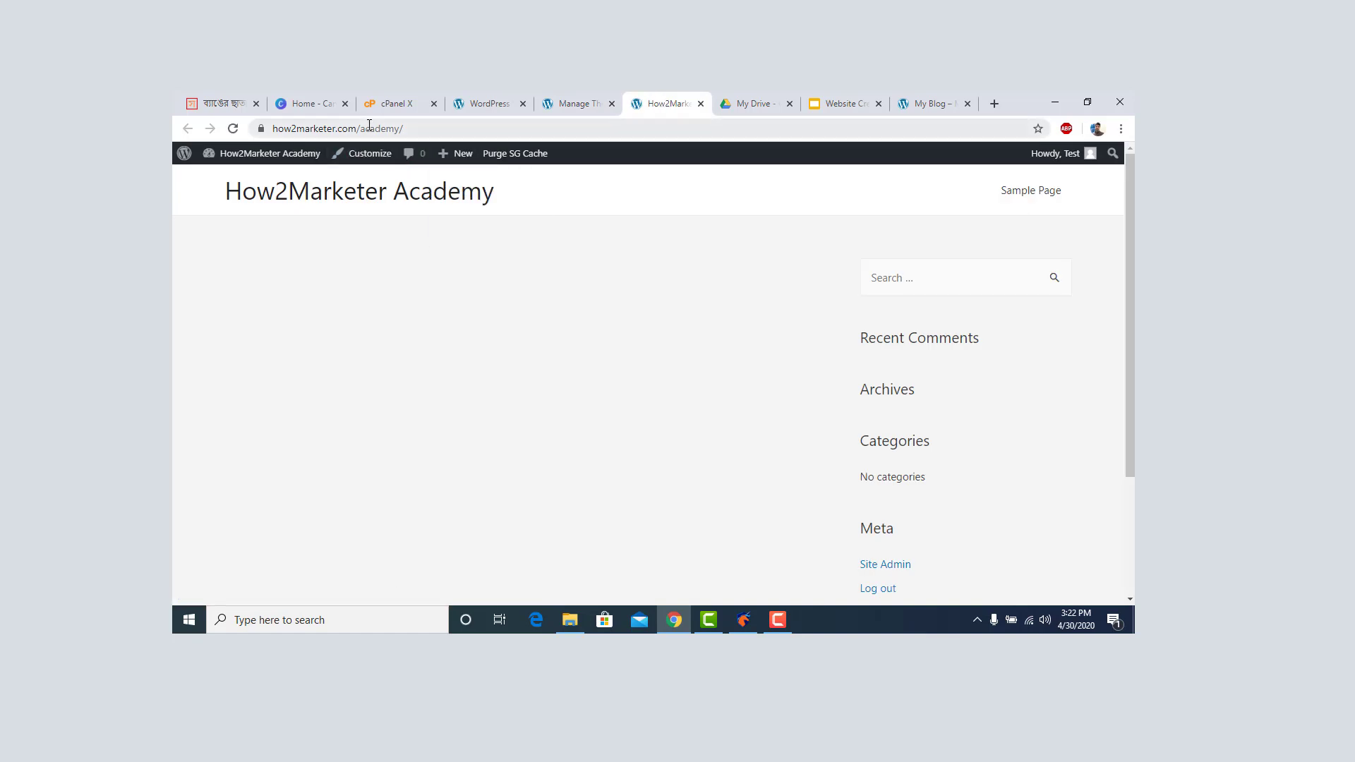
{"action": "scroll", "coordinate": [554, 265], "scroll_direction": "down", "scroll_amount": 2}
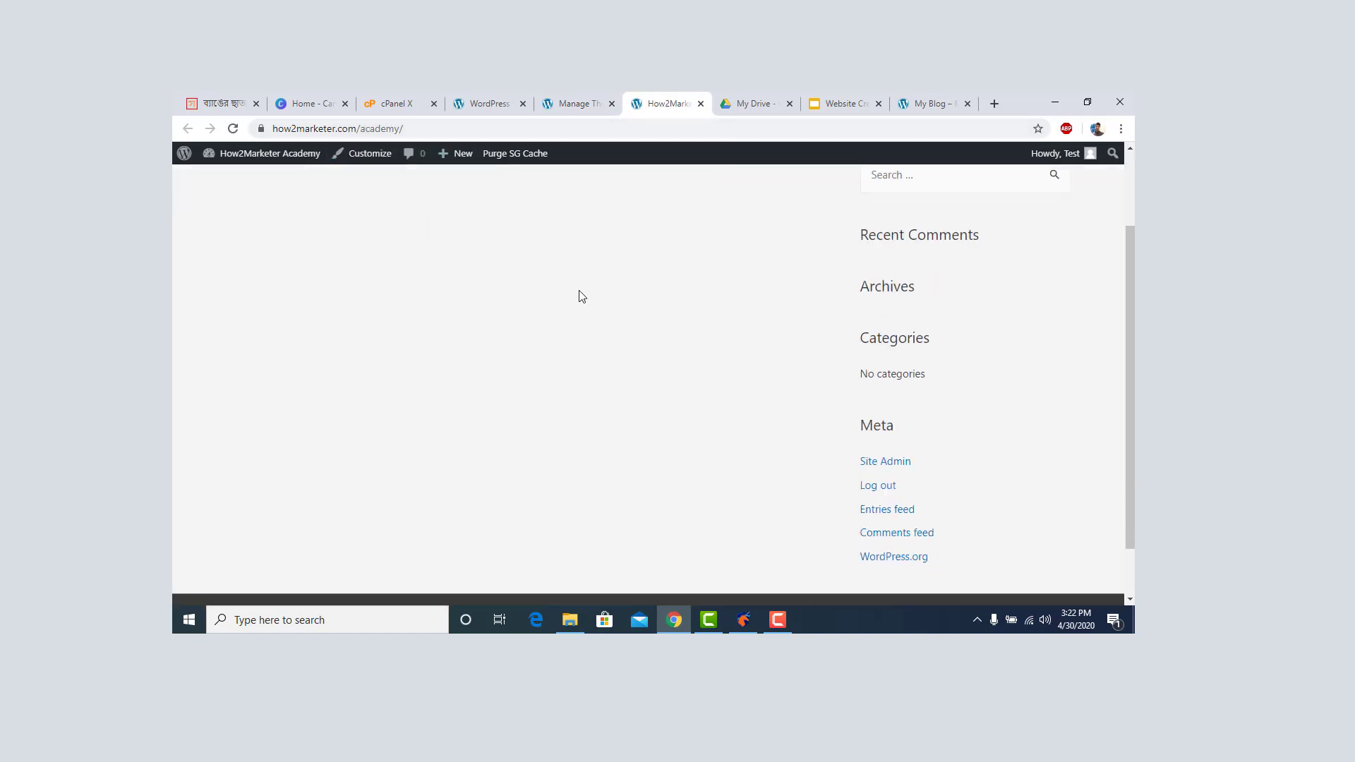
{"action": "scroll", "coordinate": [564, 268], "scroll_direction": "up", "scroll_amount": 2}
{"action": "left_click", "coordinate": [593, 105]}
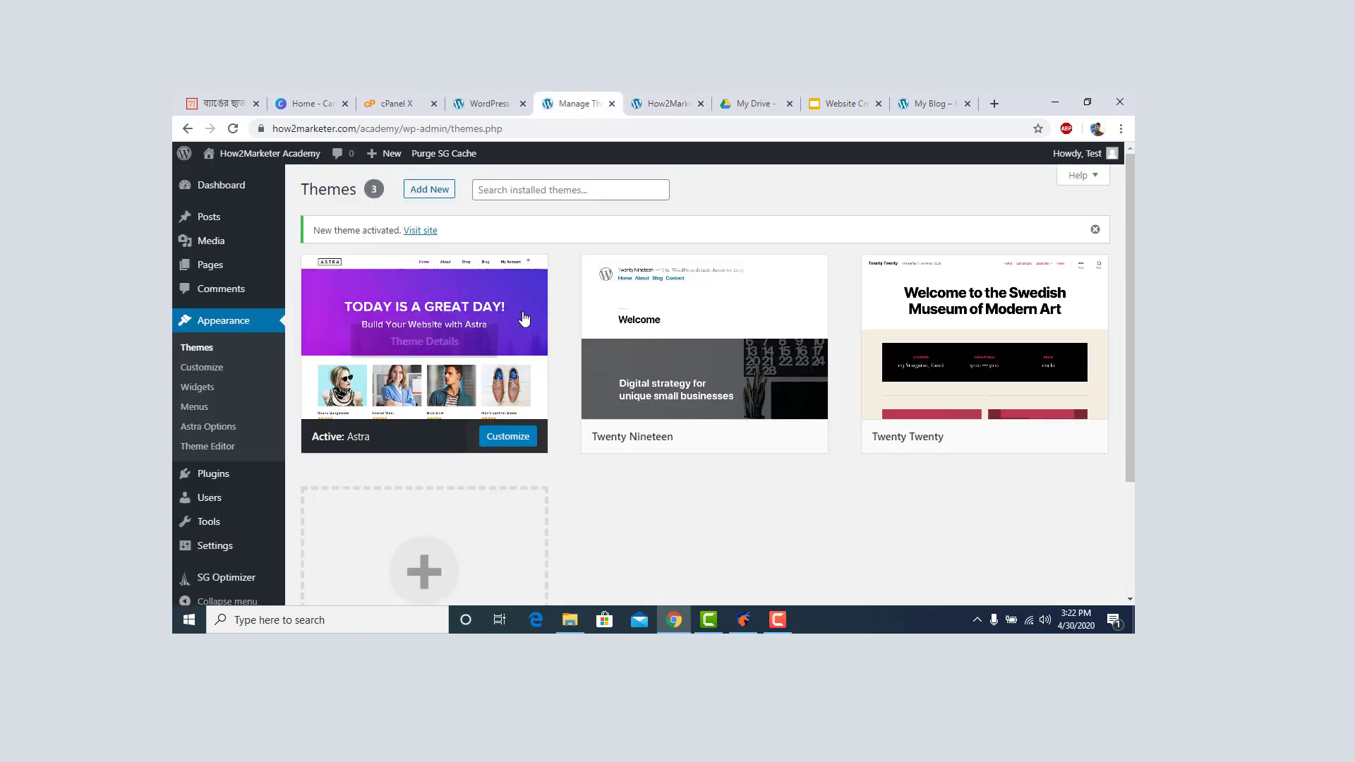
{"action": "scroll", "coordinate": [424, 339], "scroll_direction": "down", "scroll_amount": 2}
{"action": "scroll", "coordinate": [250, 359], "scroll_direction": "up", "scroll_amount": 2}
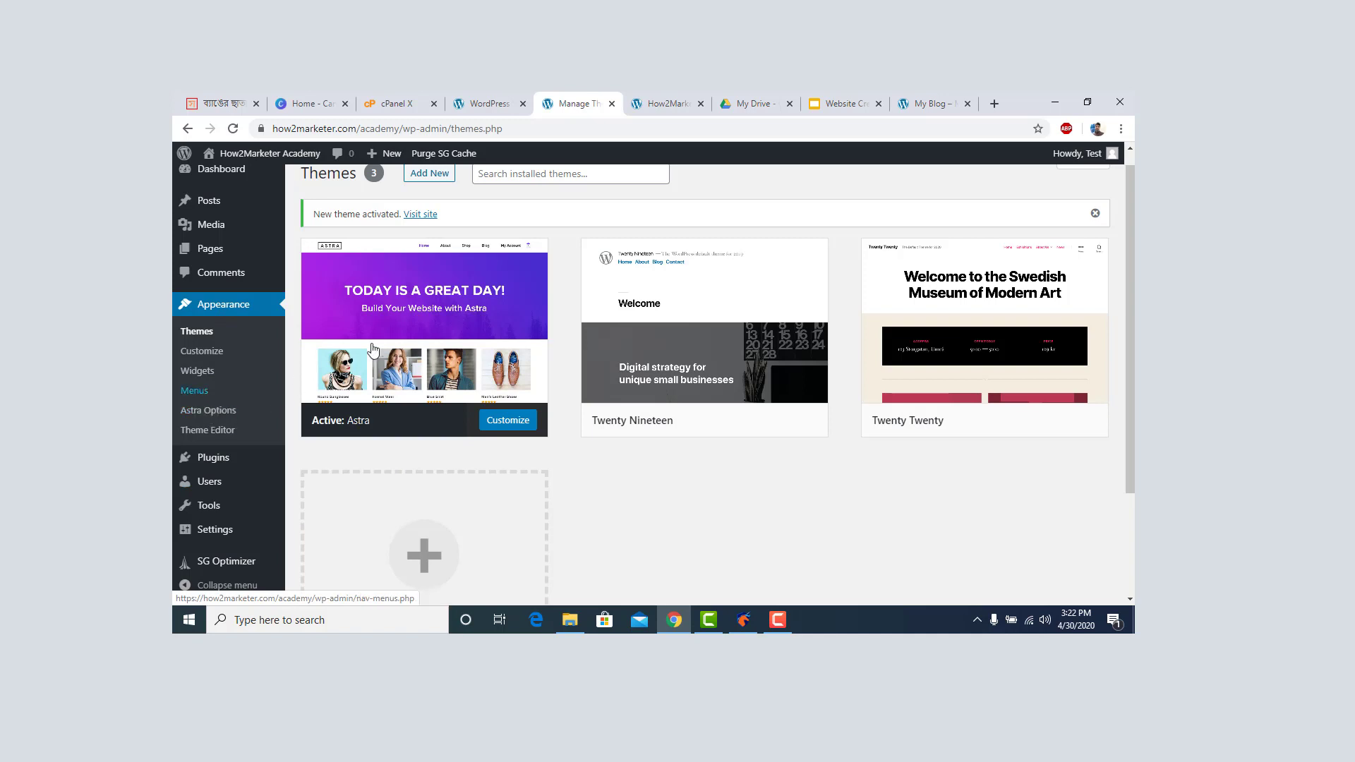
From Astra Options, install the Starter Templates importer plugin and choose Elementor as page builder.
{"action": "left_click", "coordinate": [216, 418]}
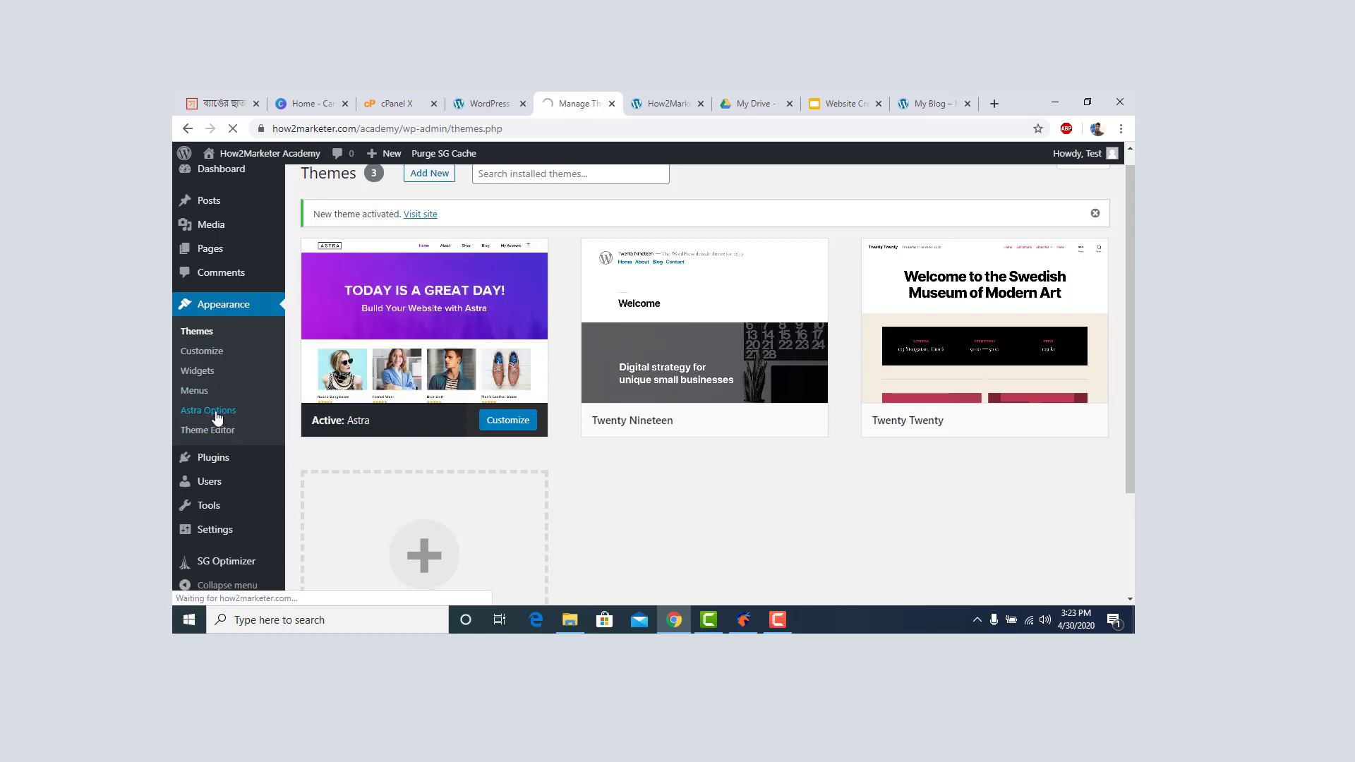
{"action": "scroll", "coordinate": [847, 374], "scroll_direction": "down", "scroll_amount": 2}
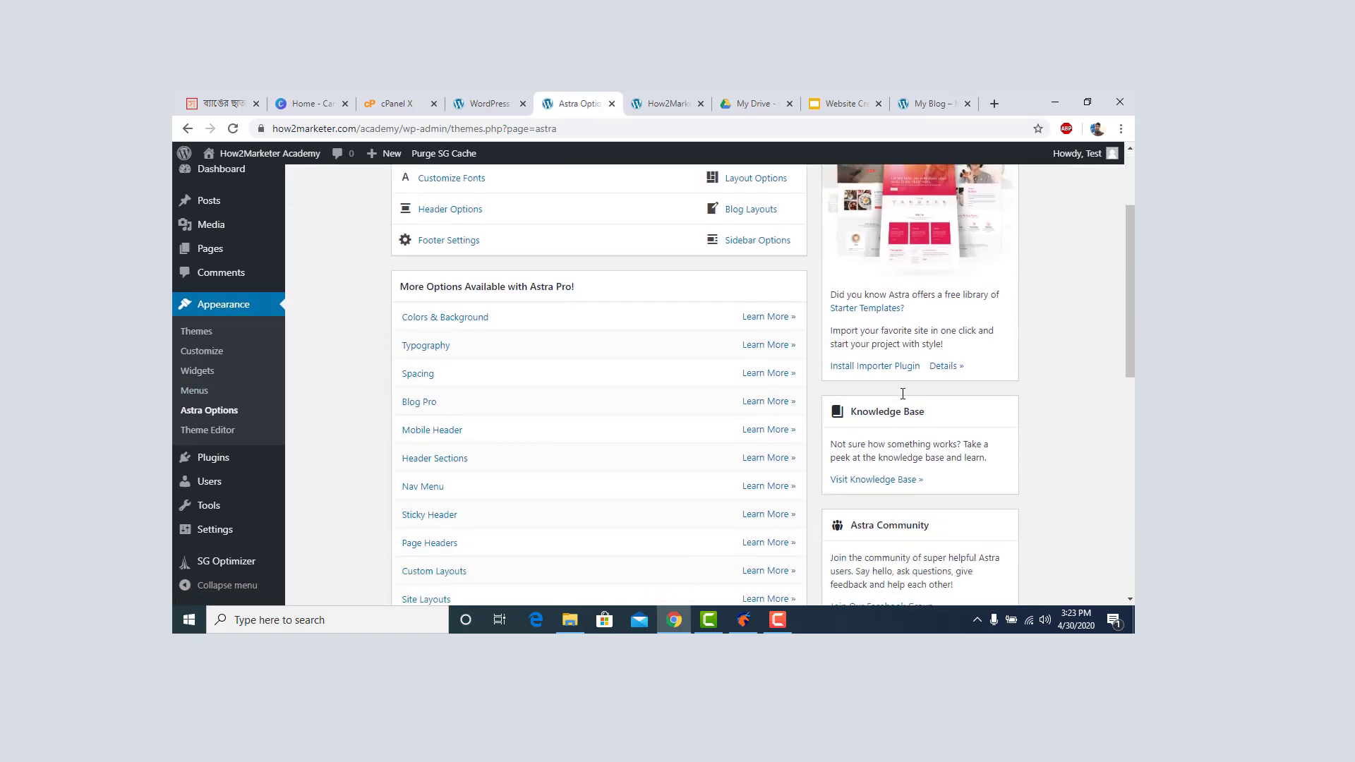
{"action": "left_click", "coordinate": [847, 365]}
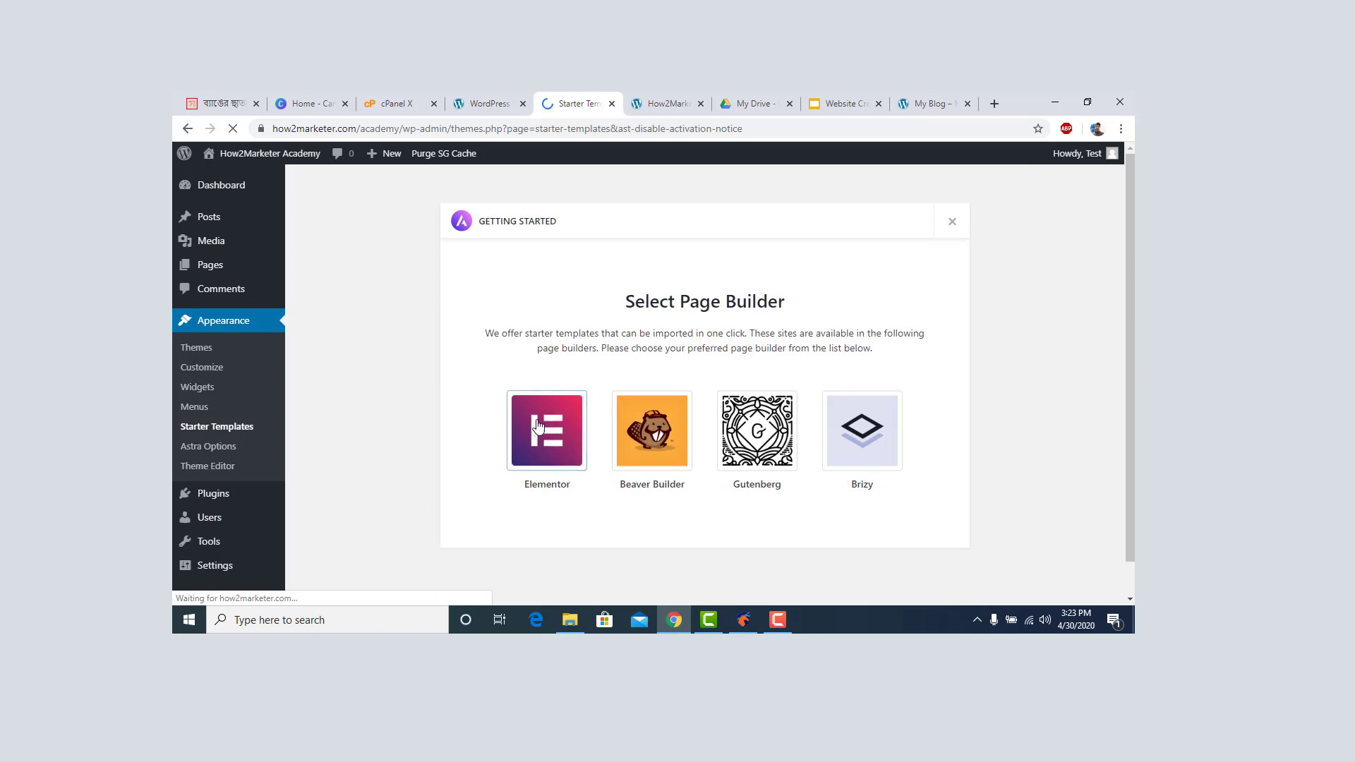
{"action": "left_click", "coordinate": [551, 432]}
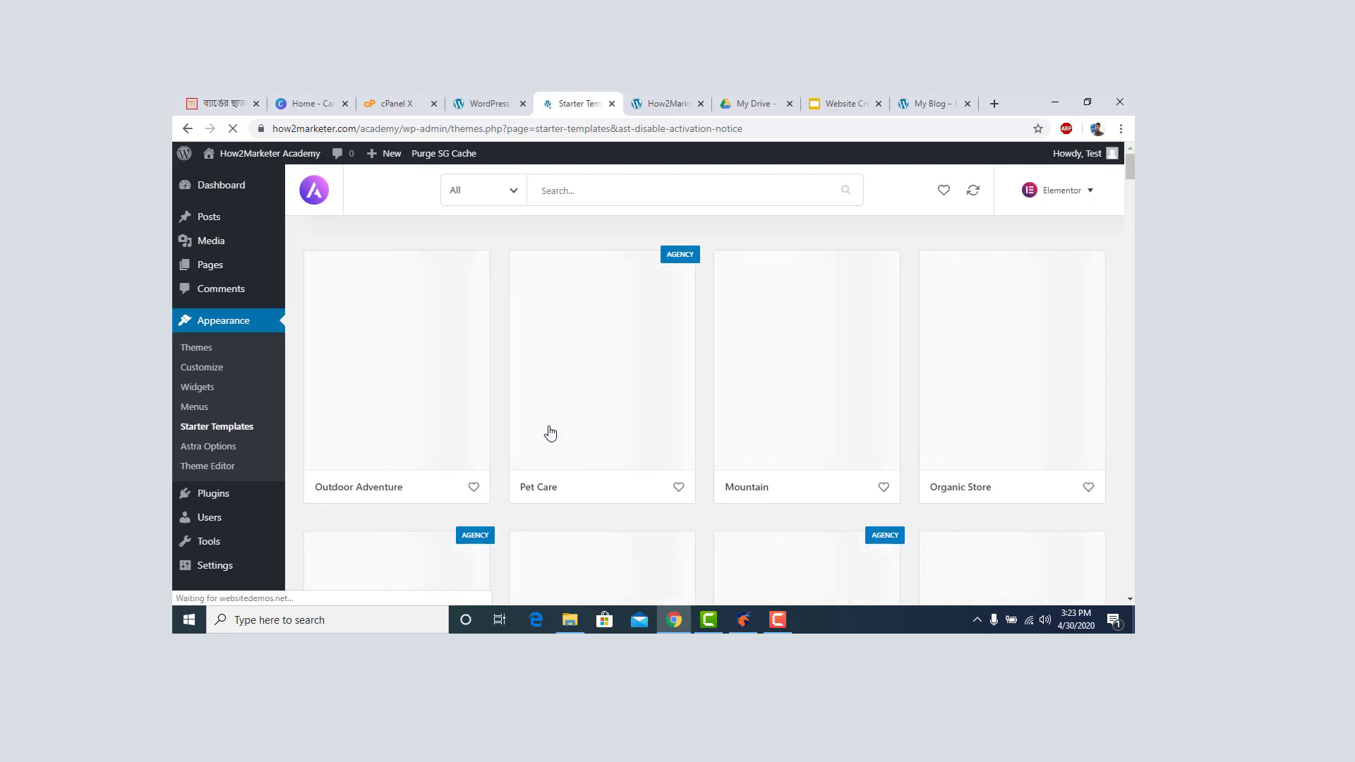
Filter templates to Free, select the Mountain template and start Import Complete Site.
{"action": "left_click", "coordinate": [521, 198]}
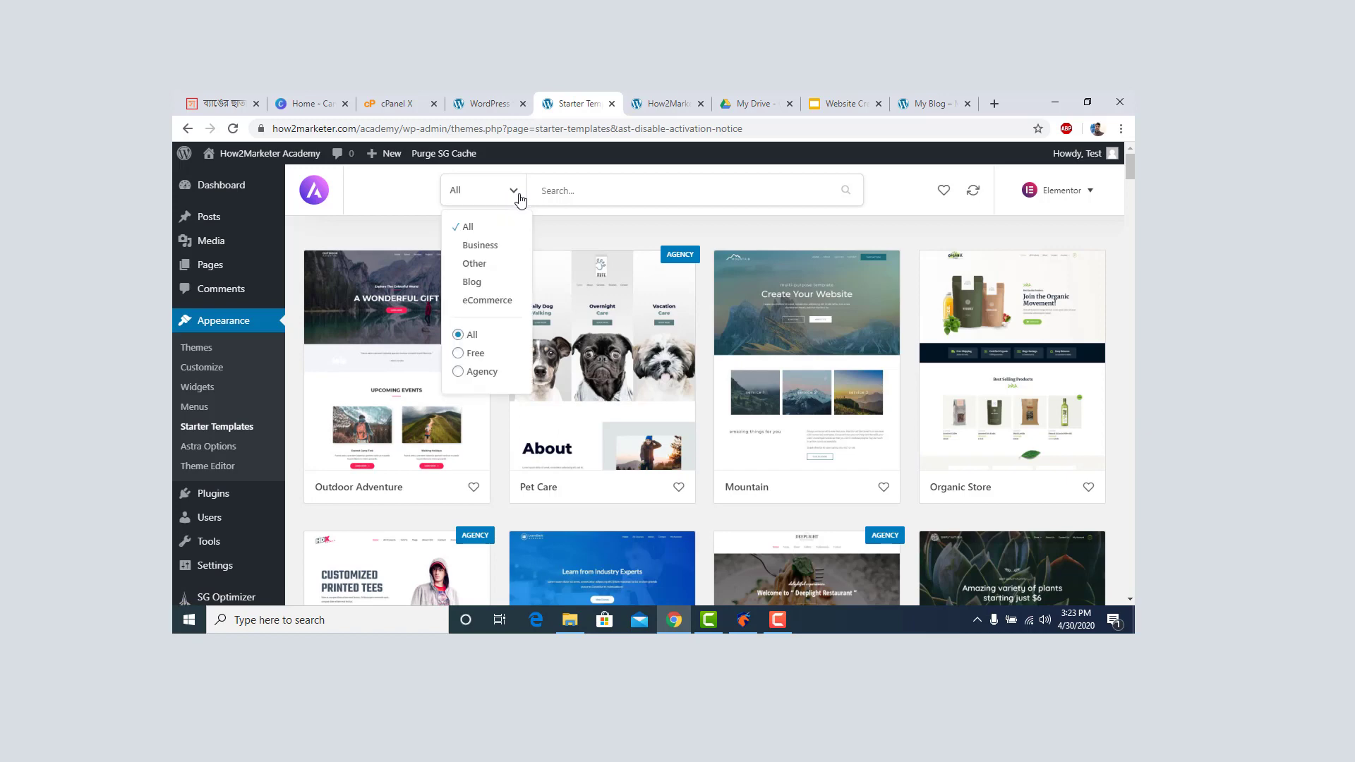
{"action": "left_click", "coordinate": [460, 354]}
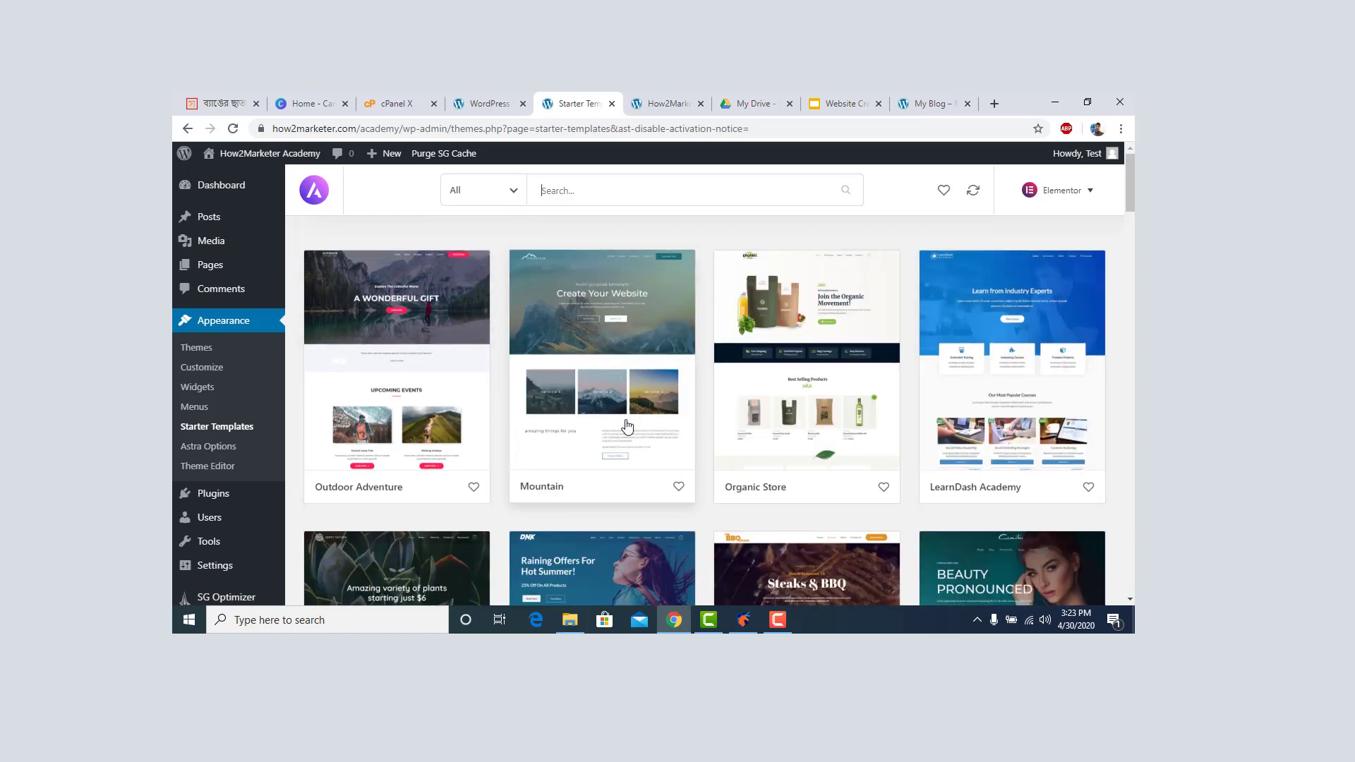
{"action": "scroll", "coordinate": [630, 433], "scroll_direction": "down", "scroll_amount": 3}
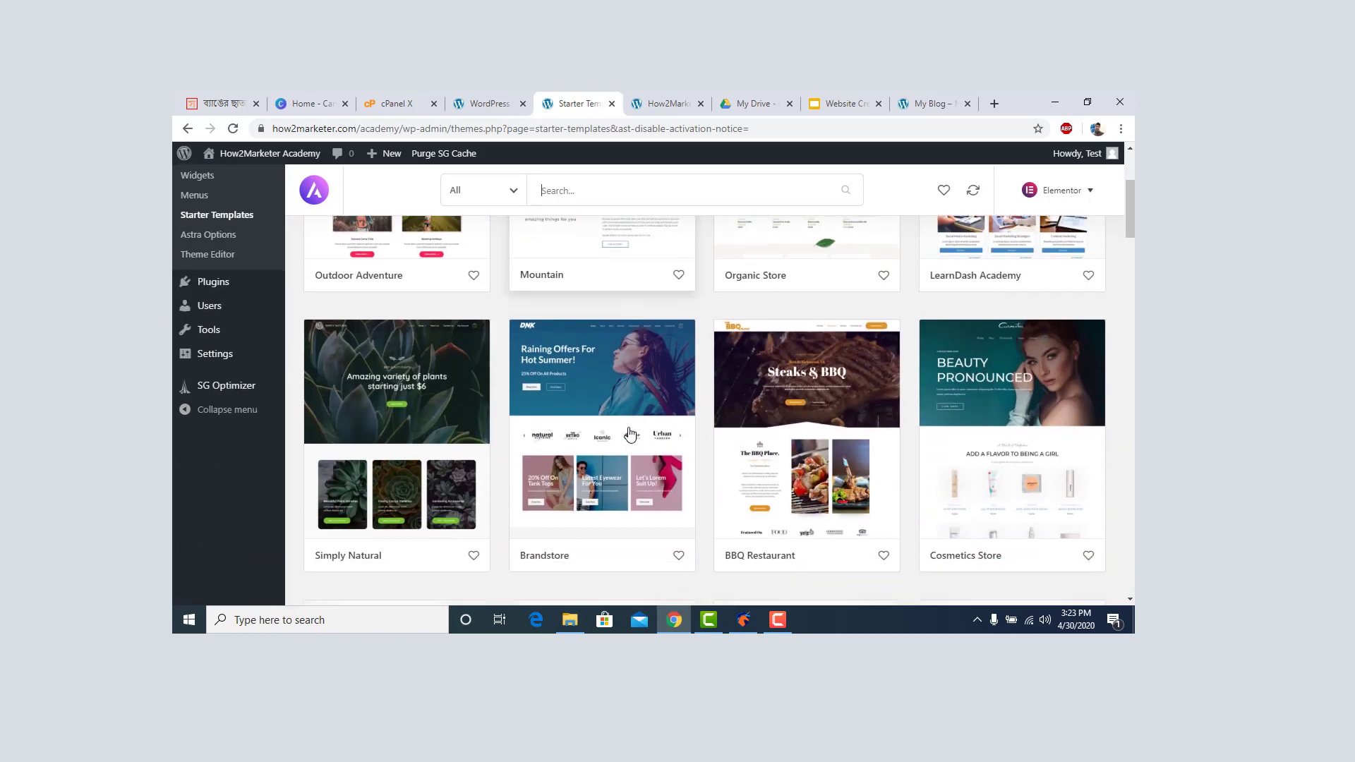
{"action": "scroll", "coordinate": [629, 432], "scroll_direction": "up", "scroll_amount": 3}
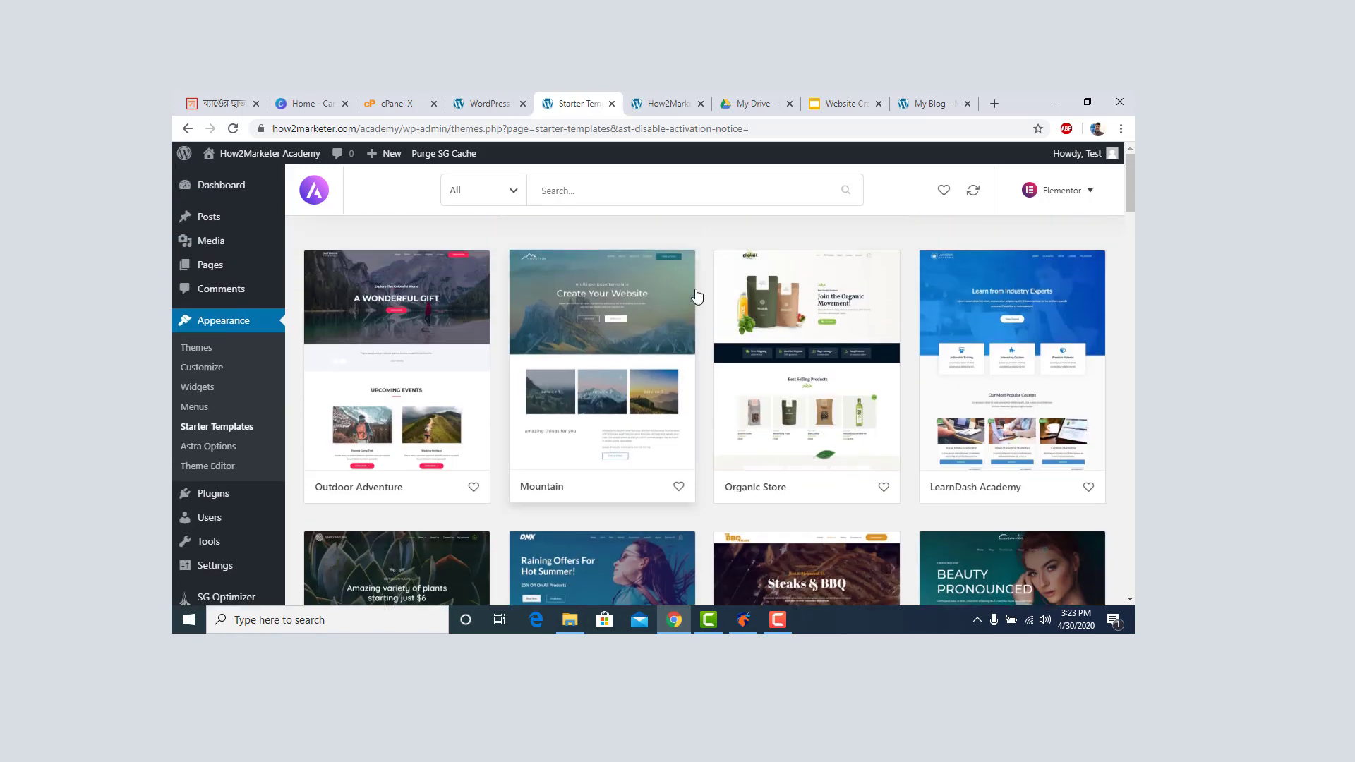
{"action": "left_click", "coordinate": [587, 384]}
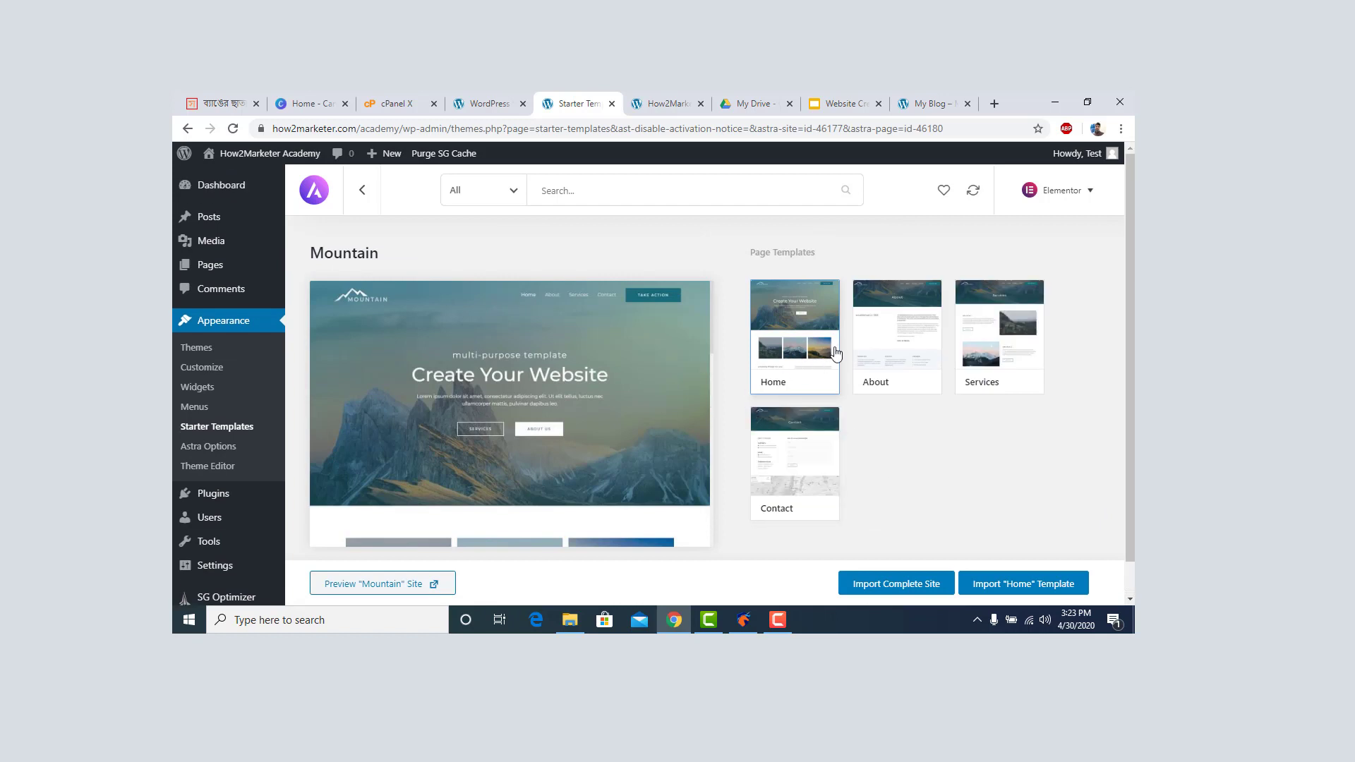
{"action": "scroll", "coordinate": [569, 423], "scroll_direction": "down", "scroll_amount": 10}
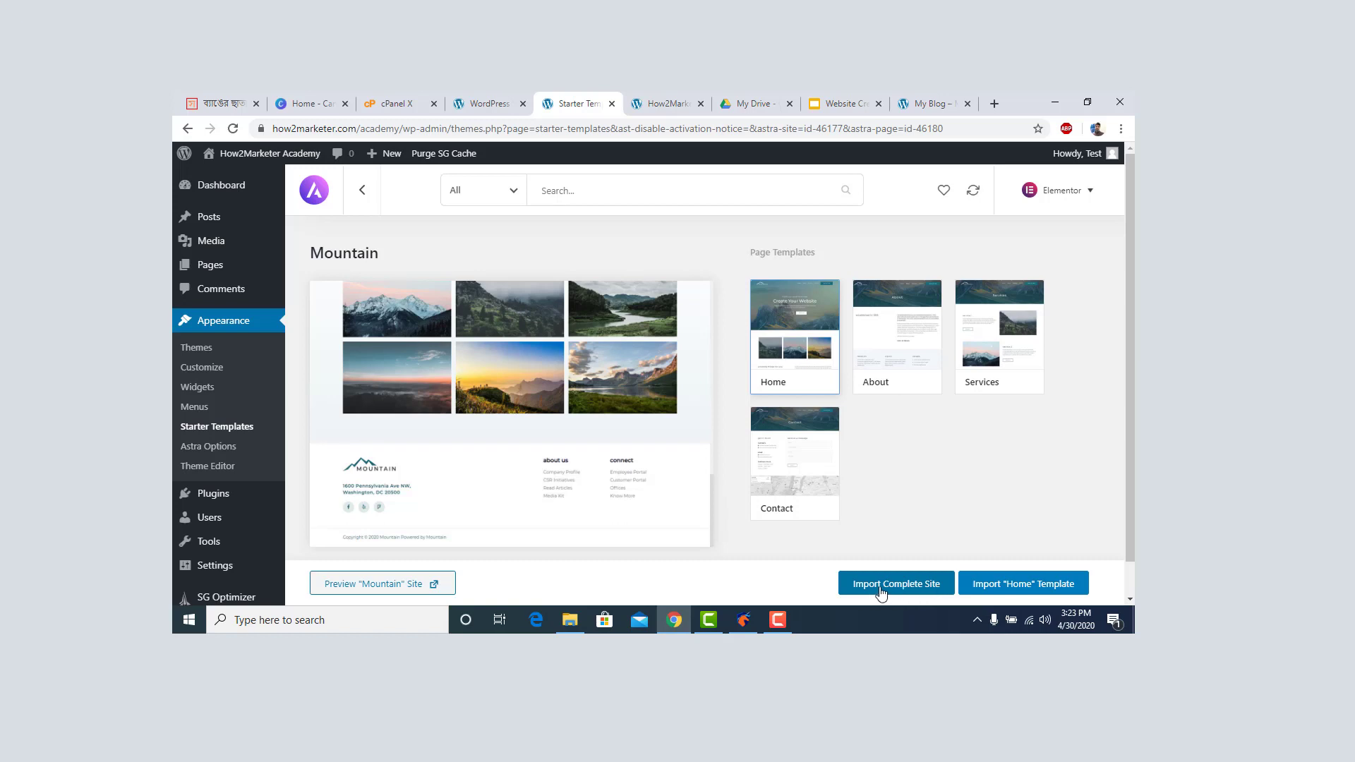
{"action": "left_click", "coordinate": [883, 591]}
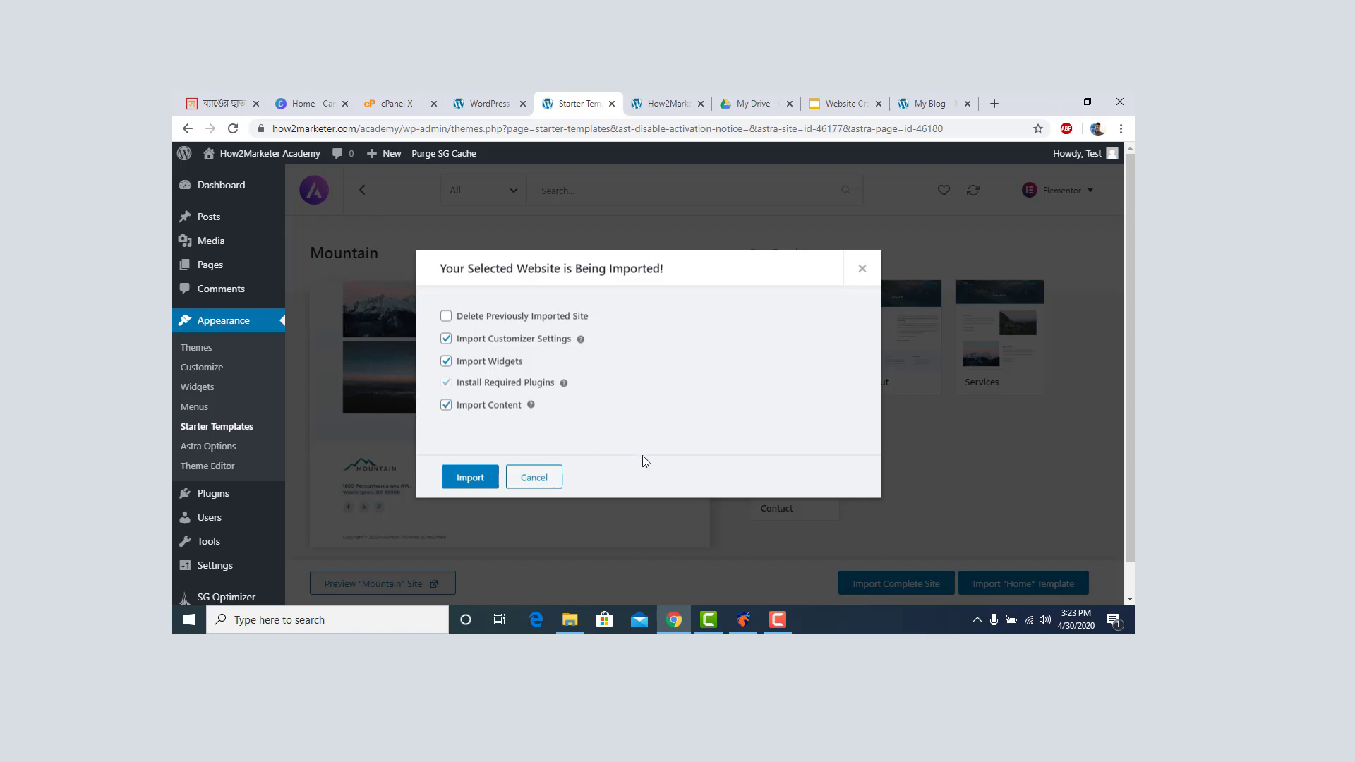
Import the Mountain site with the default options and view the resulting Academy homepage.
{"action": "left_click", "coordinate": [478, 478]}
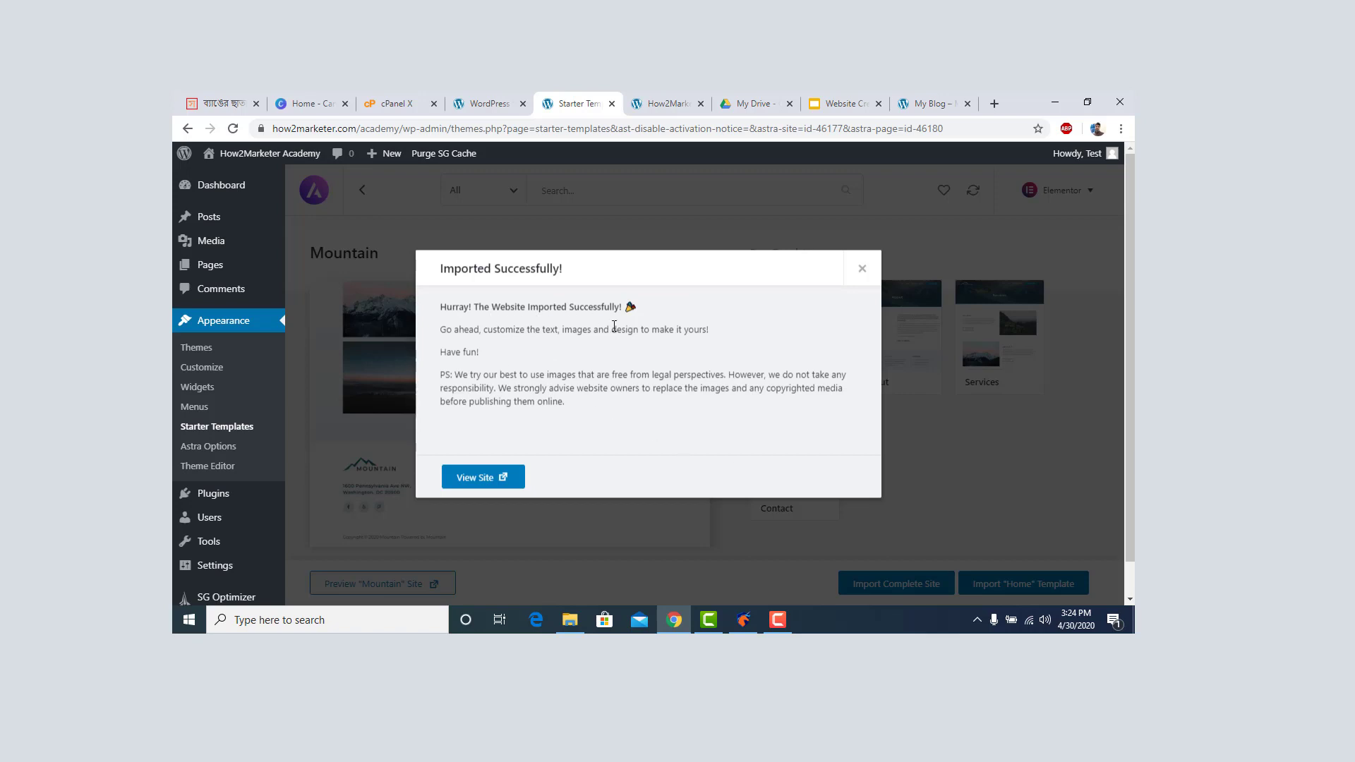
{"action": "left_click", "coordinate": [470, 477]}
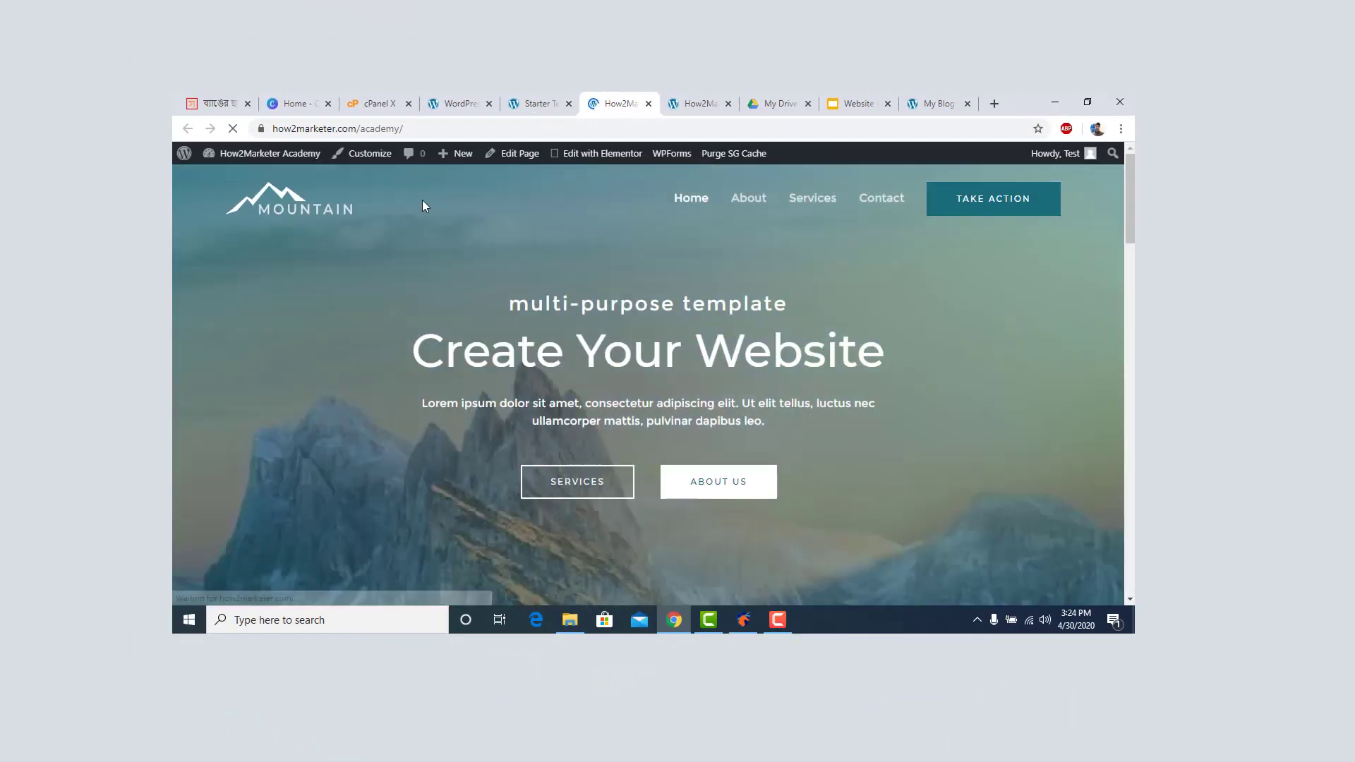
Scroll the Mountain-styled /academy homepage and compare it with the other Academy copy and My Blog.
{"action": "scroll", "coordinate": [650, 337], "scroll_direction": "down", "scroll_amount": 12}
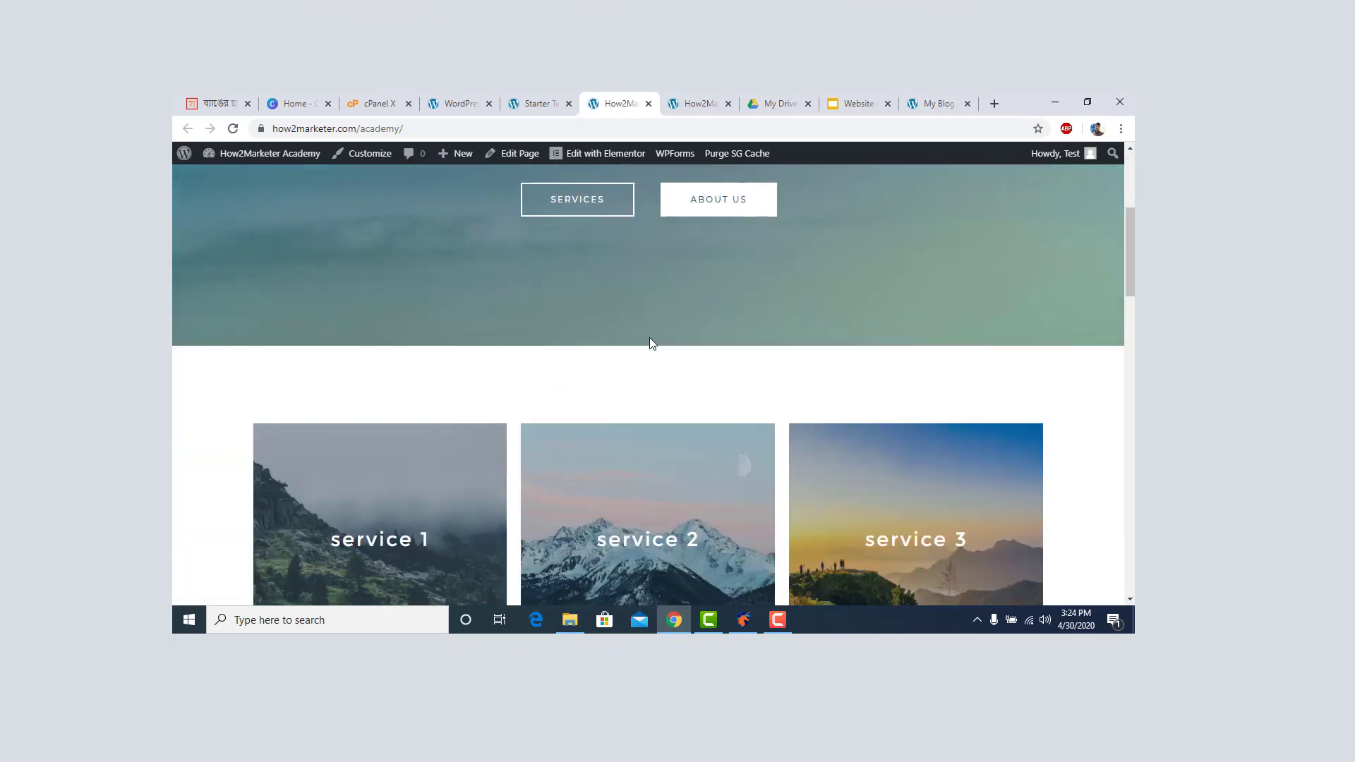
{"action": "scroll", "coordinate": [653, 338], "scroll_direction": "down", "scroll_amount": 6}
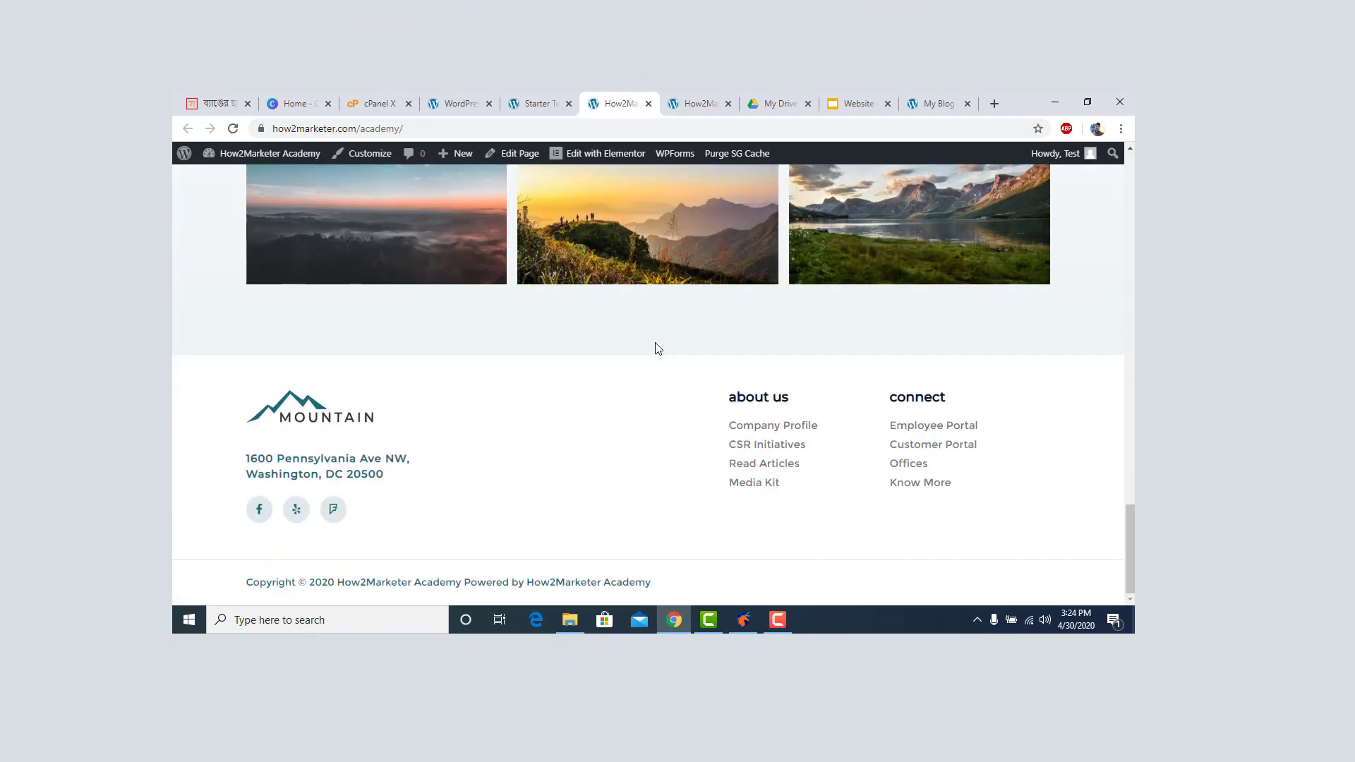
{"action": "scroll", "coordinate": [655, 346], "scroll_direction": "up", "scroll_amount": 15}
{"action": "scroll", "coordinate": [655, 349], "scroll_direction": "up", "scroll_amount": 10}
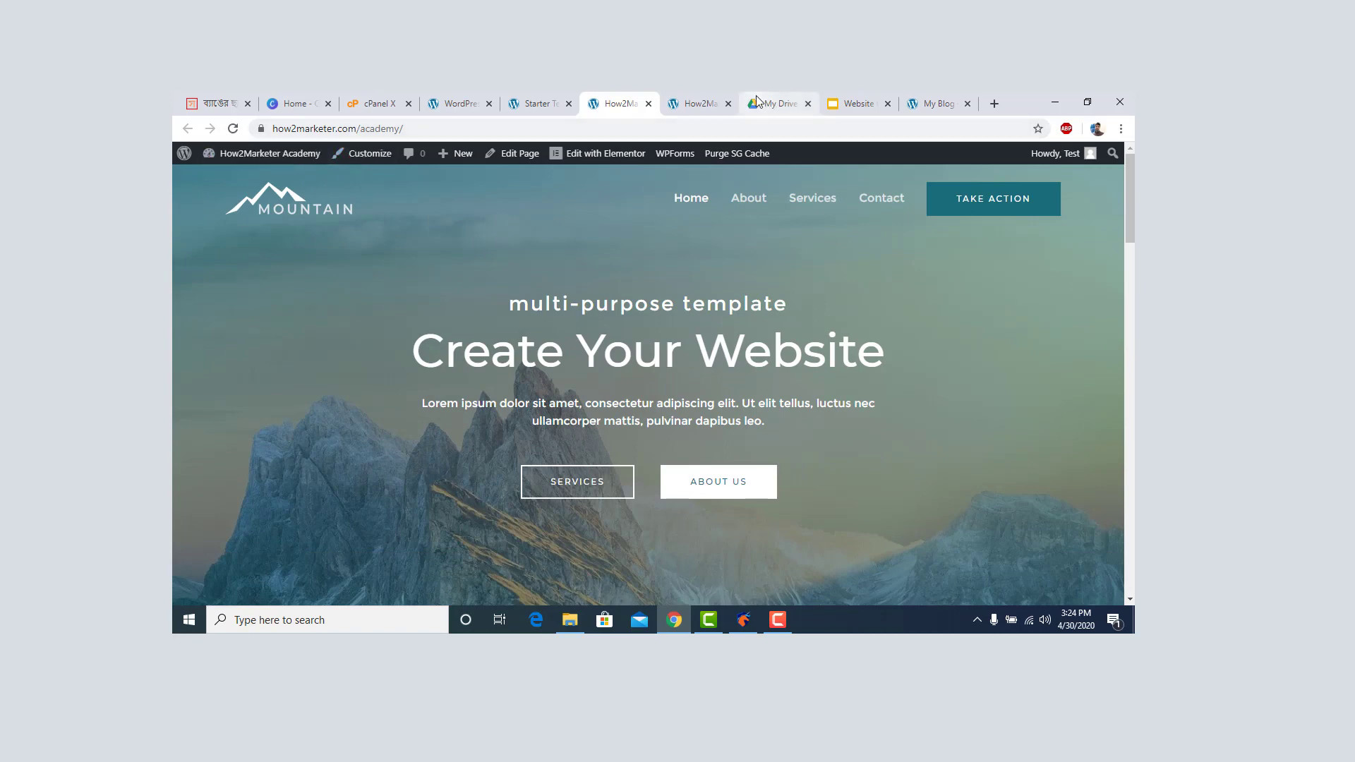
{"action": "left_click", "coordinate": [697, 96]}
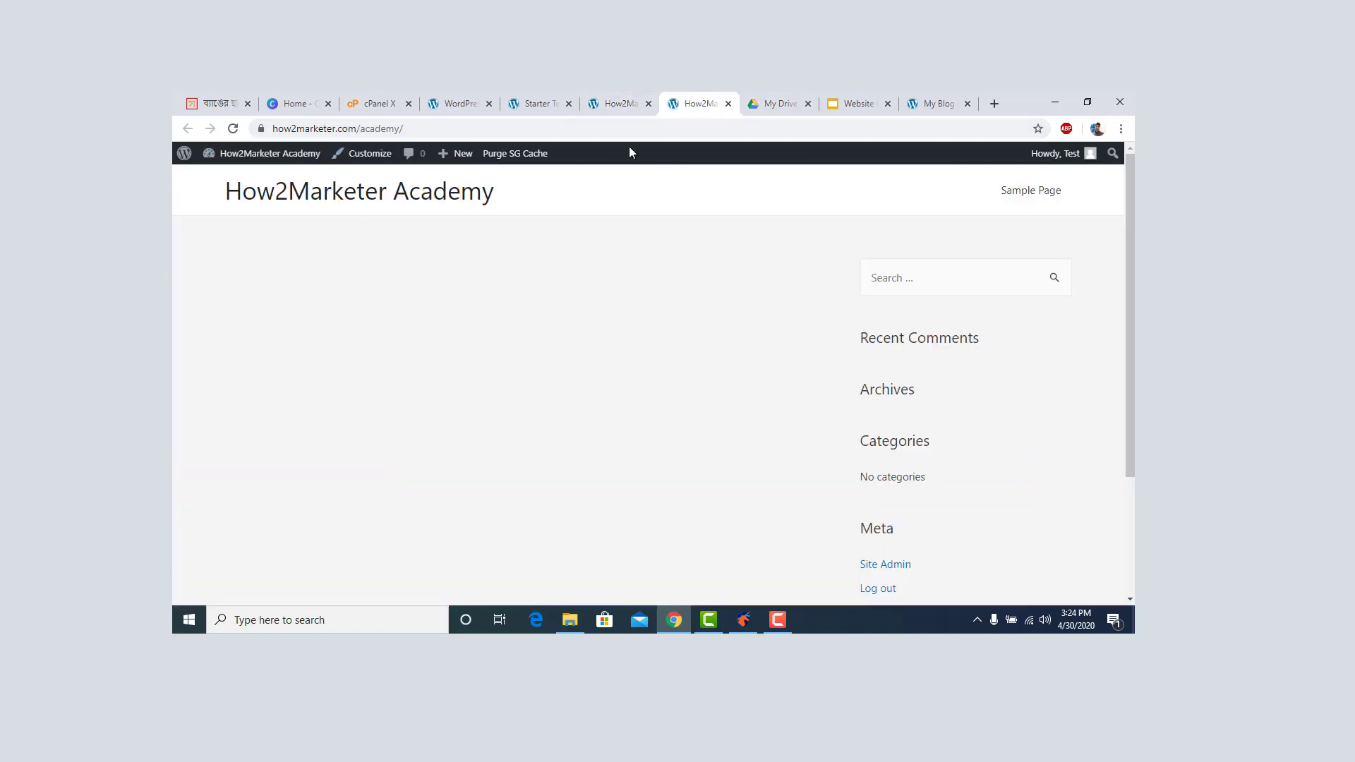
{"action": "left_click", "coordinate": [931, 99]}
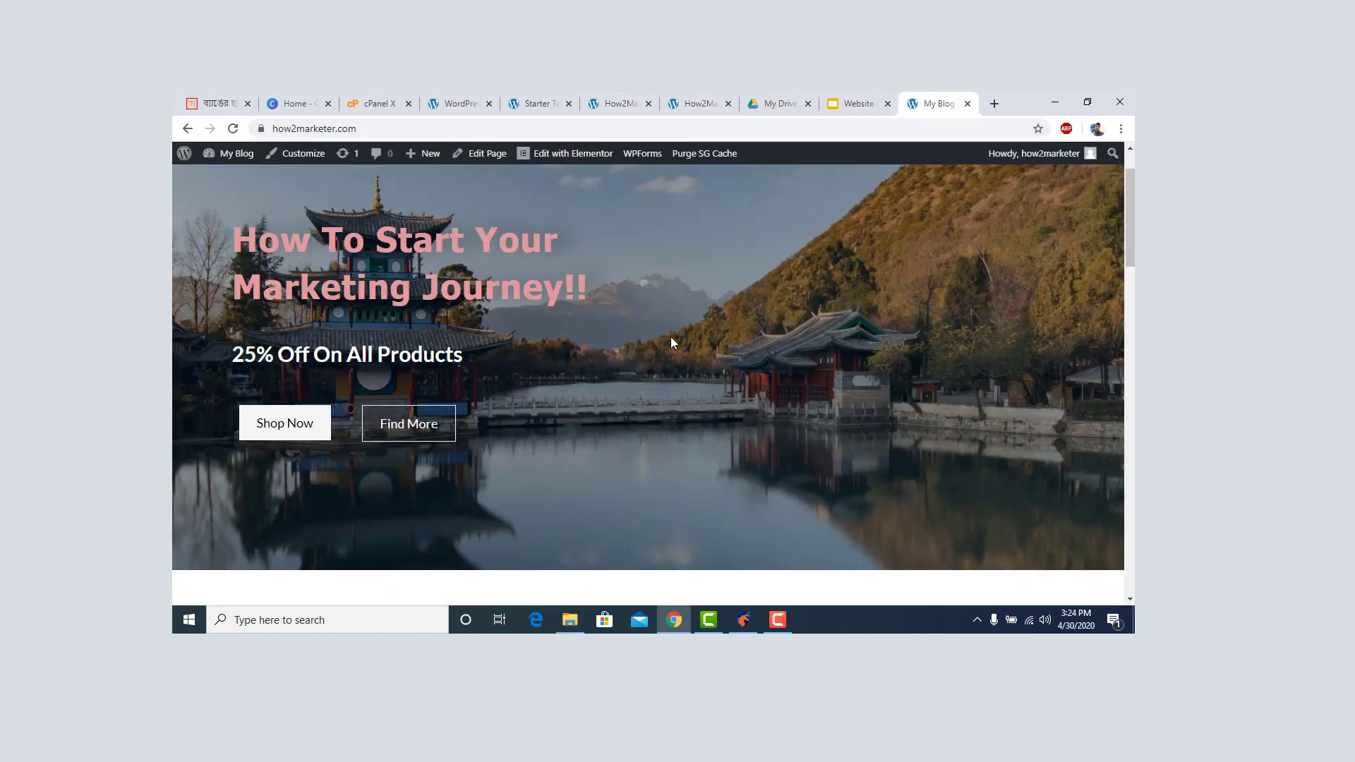
{"action": "scroll", "coordinate": [672, 343], "scroll_direction": "down", "scroll_amount": 5}
{"action": "scroll", "coordinate": [682, 345], "scroll_direction": "up", "scroll_amount": 6}
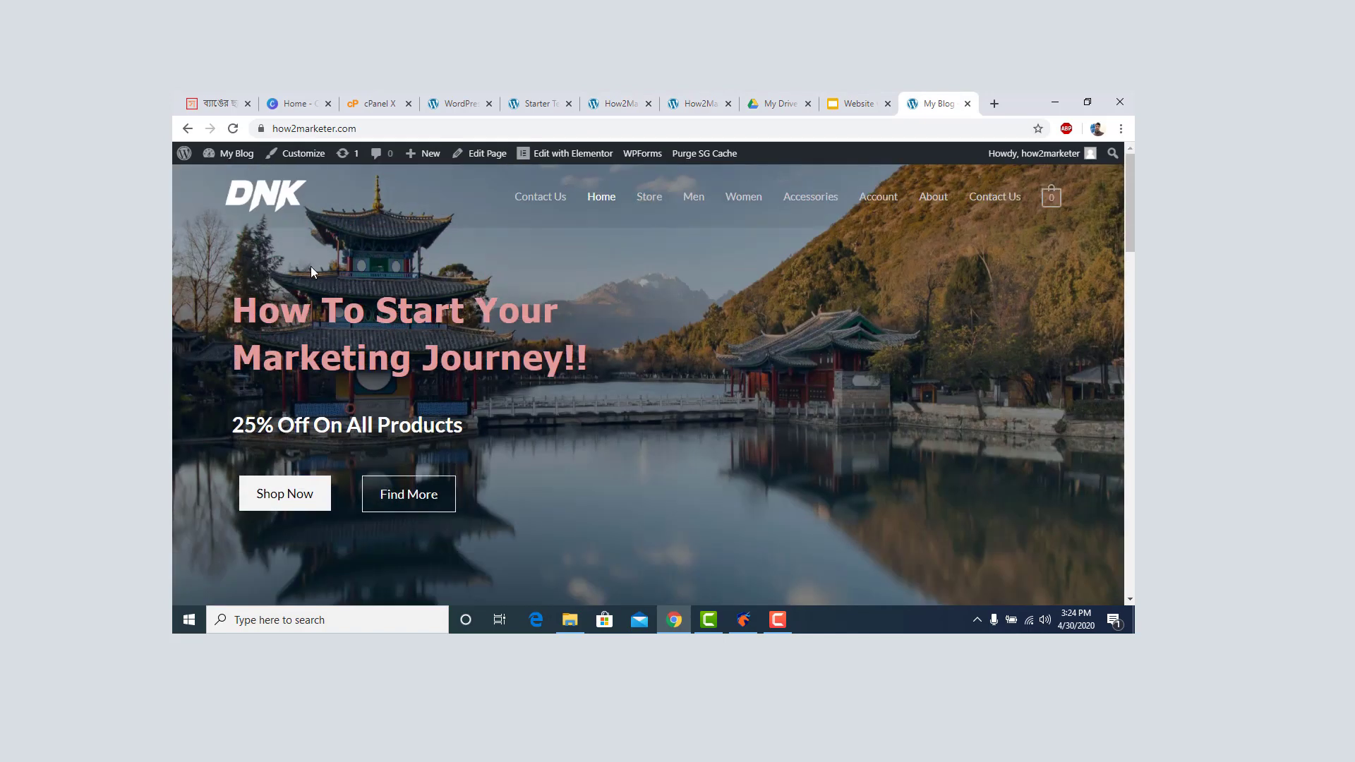
Check the Starter Templates tab, review the Academy site again, and finish on the how2marketer.com blog.
{"action": "left_click", "coordinate": [548, 104]}
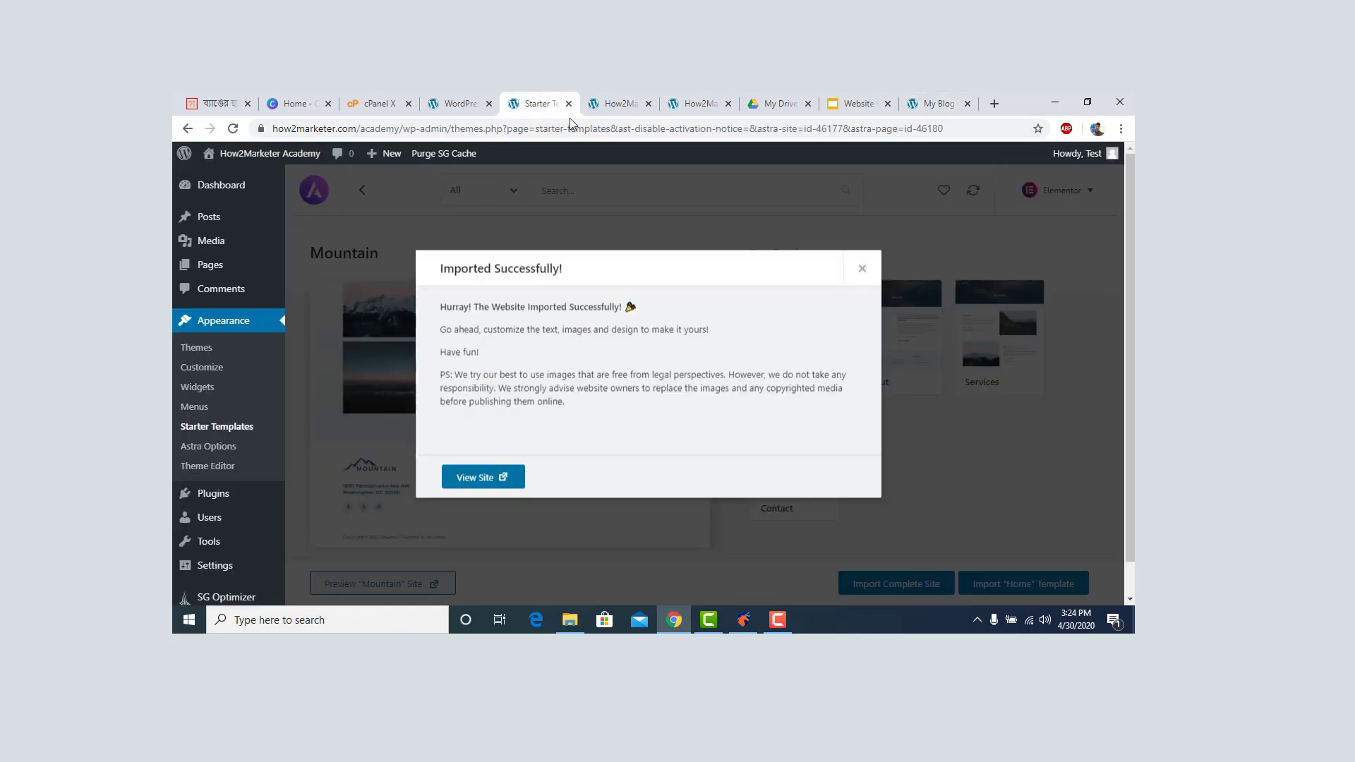
{"action": "left_click", "coordinate": [614, 104]}
{"action": "scroll", "coordinate": [522, 392], "scroll_direction": "down", "scroll_amount": 5}
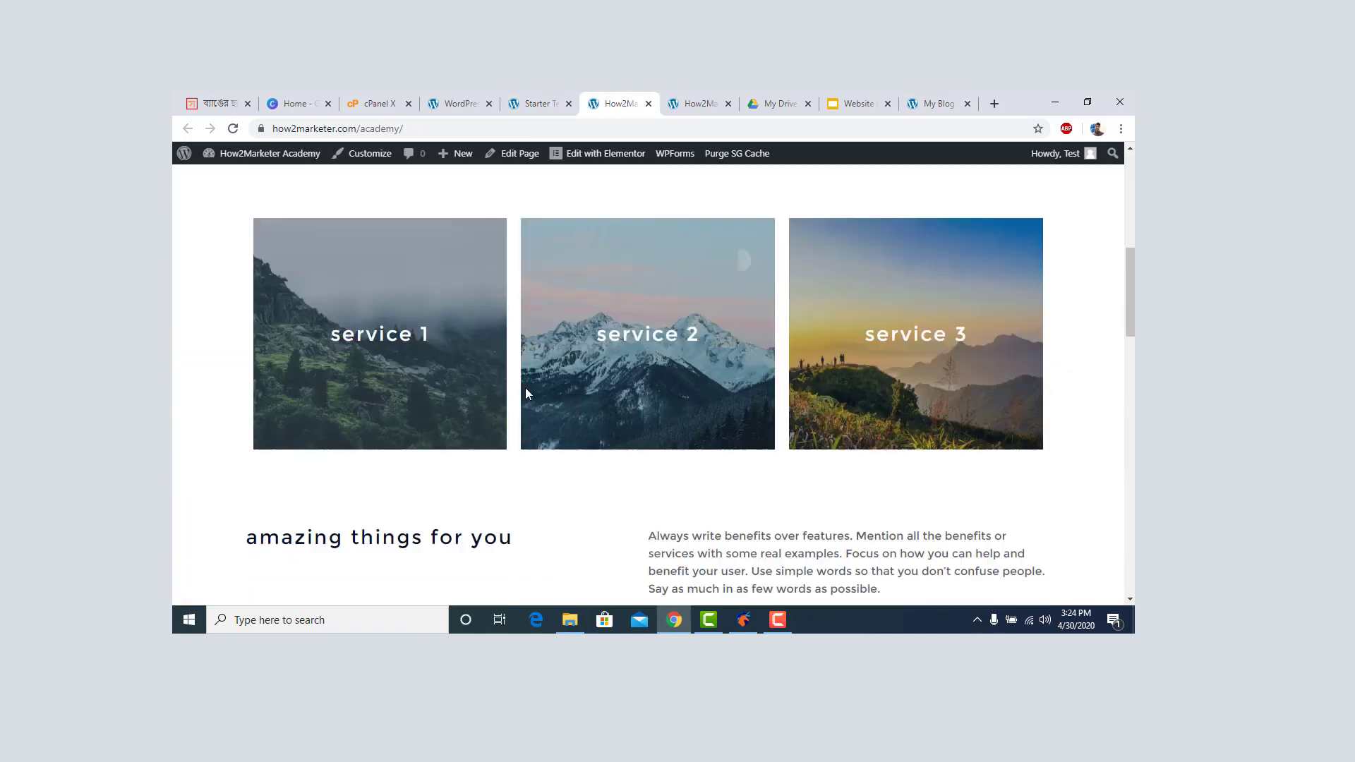
{"action": "scroll", "coordinate": [522, 399], "scroll_direction": "down", "scroll_amount": 3}
{"action": "scroll", "coordinate": [526, 413], "scroll_direction": "up", "scroll_amount": 8}
{"action": "scroll", "coordinate": [530, 421], "scroll_direction": "down", "scroll_amount": 5}
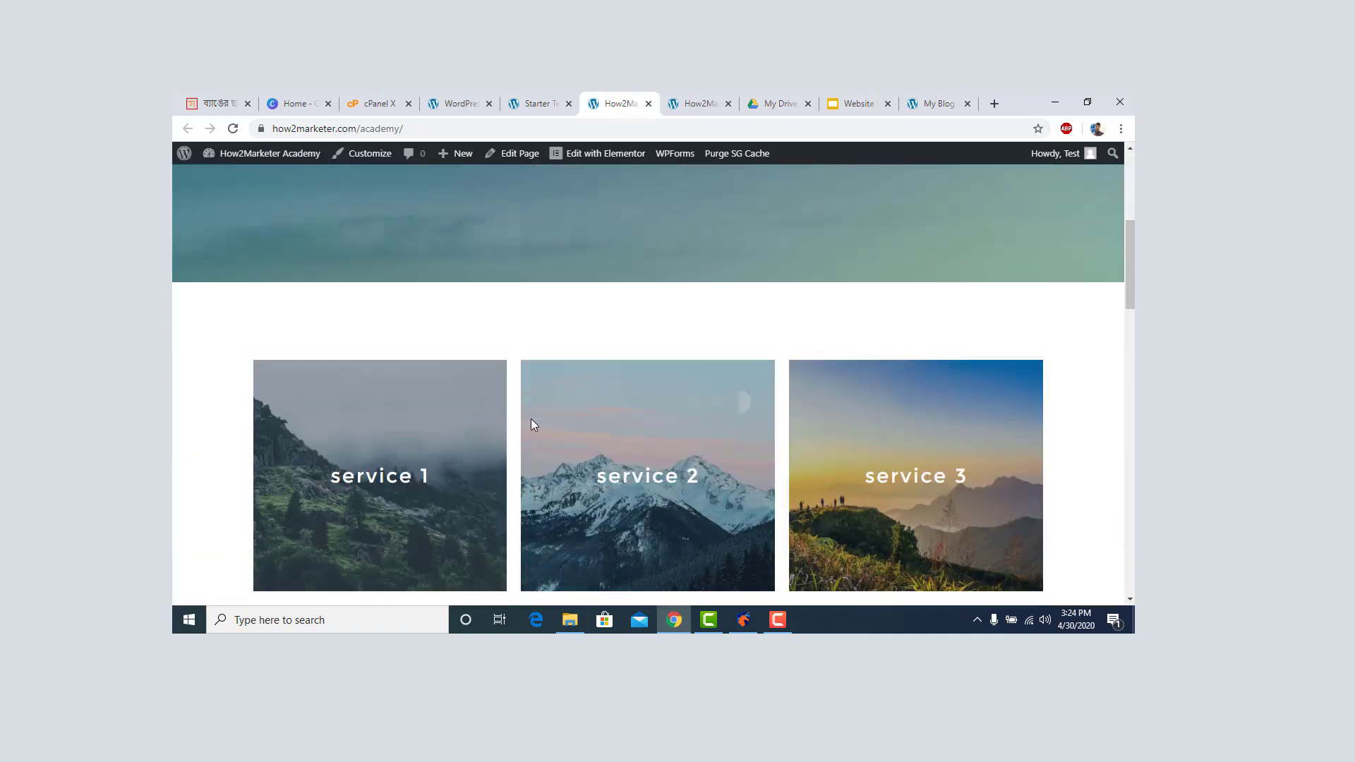
{"action": "scroll", "coordinate": [532, 422], "scroll_direction": "down", "scroll_amount": 15}
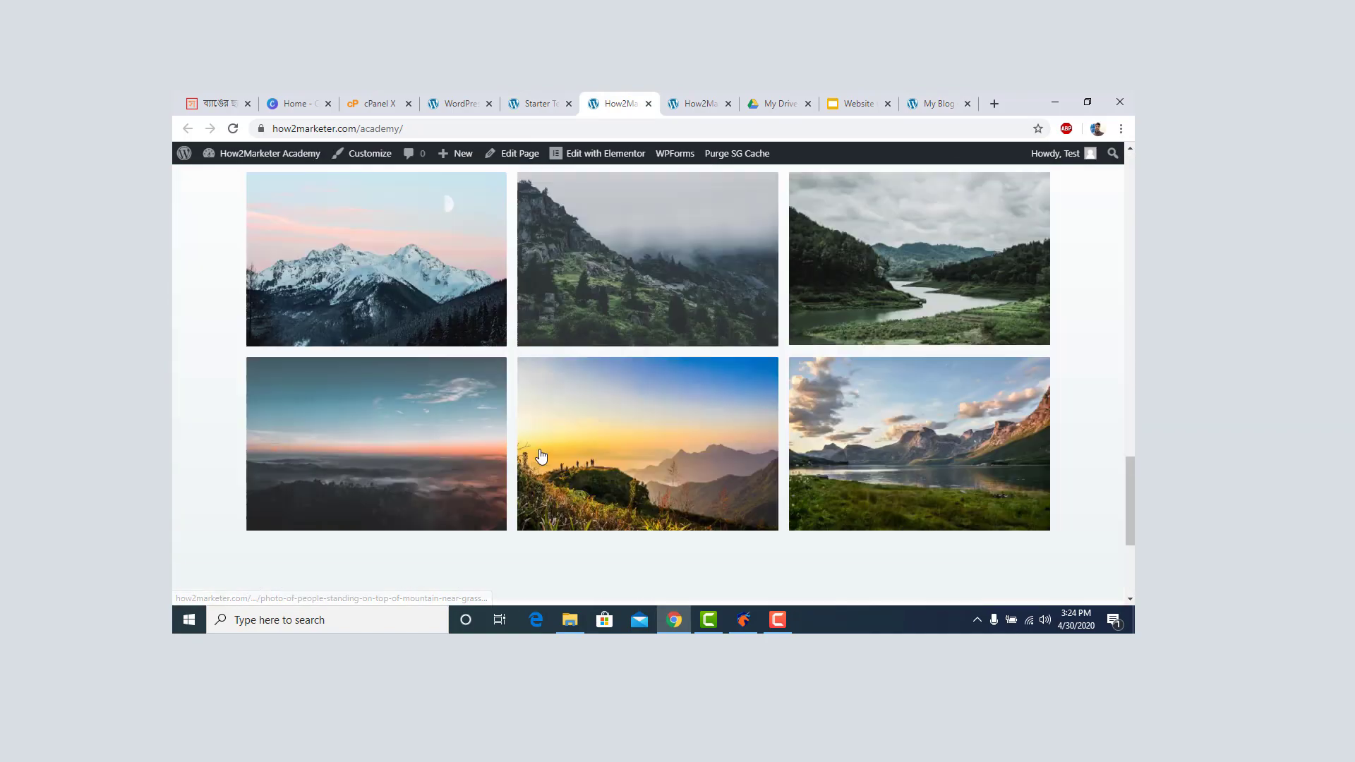
{"action": "scroll", "coordinate": [515, 434], "scroll_direction": "up", "scroll_amount": 20}
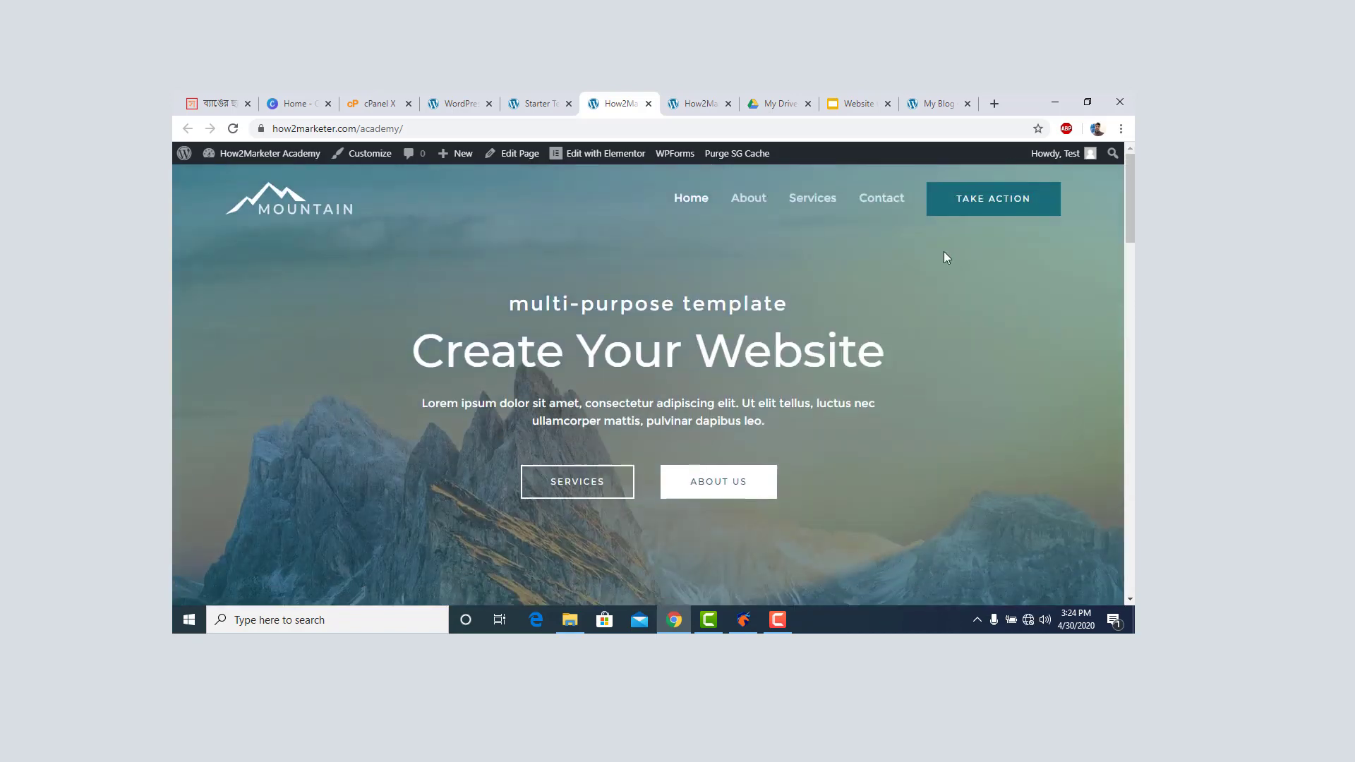
{"action": "left_click", "coordinate": [939, 104]}
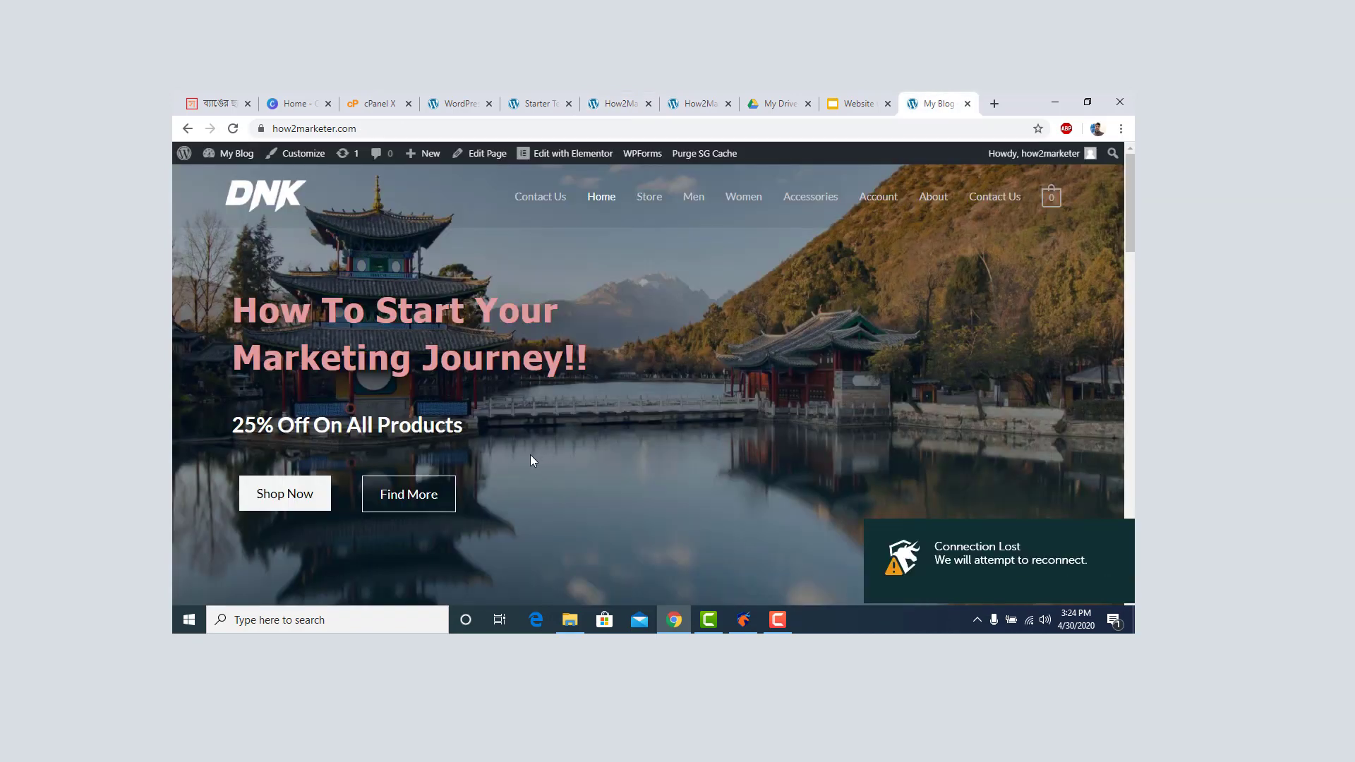
{"action": "scroll", "coordinate": [531, 456], "scroll_direction": "down", "scroll_amount": 5}
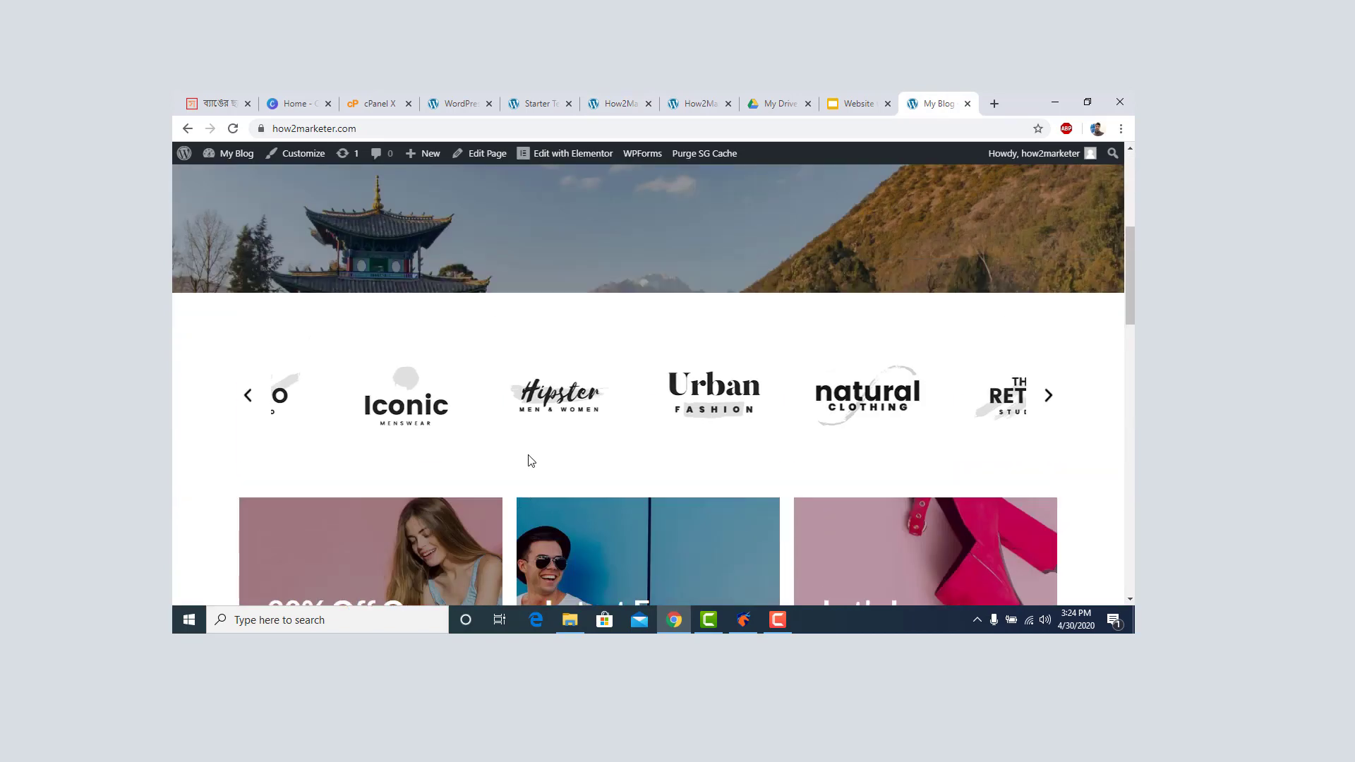
{"action": "scroll", "coordinate": [531, 460], "scroll_direction": "up", "scroll_amount": 5}
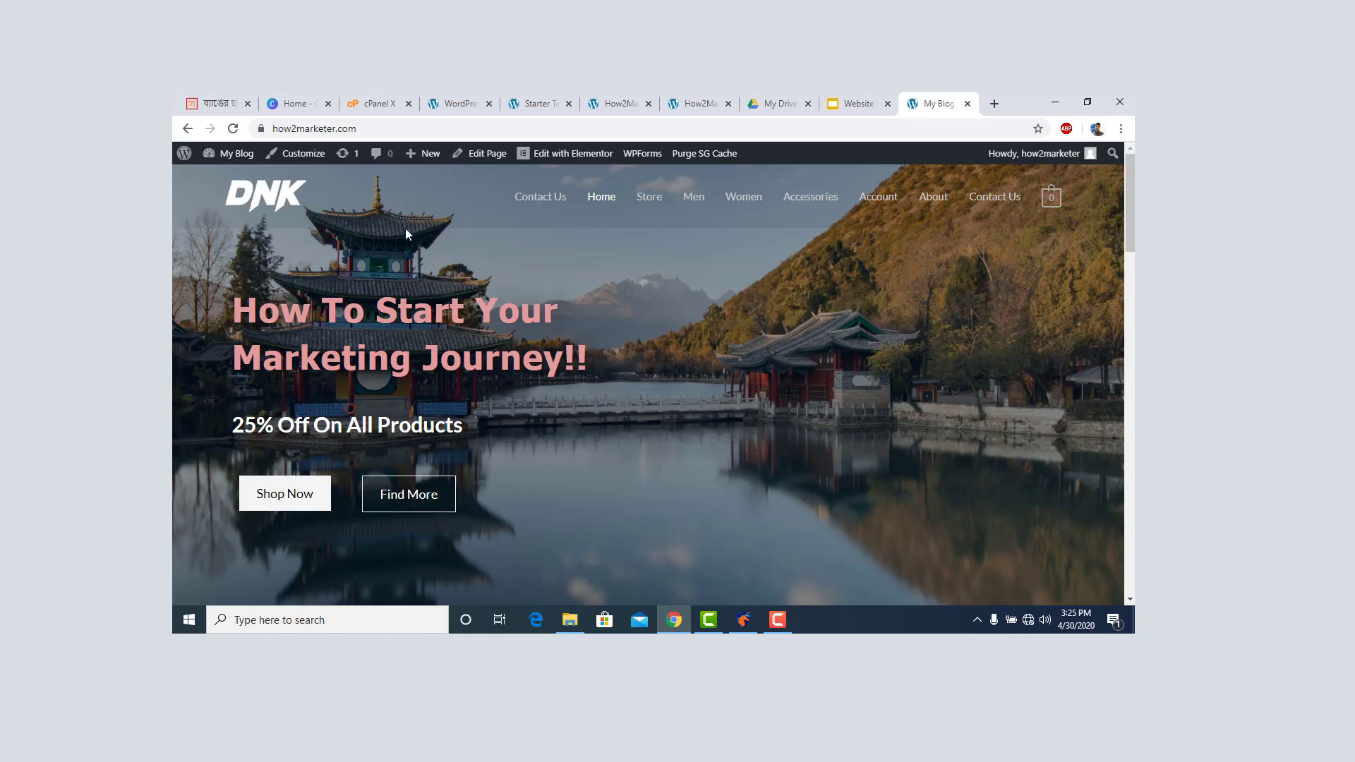
Switch to the cPanel tab and review the Softaculous WordPress install confirmation.
{"action": "left_click", "coordinate": [379, 106]}
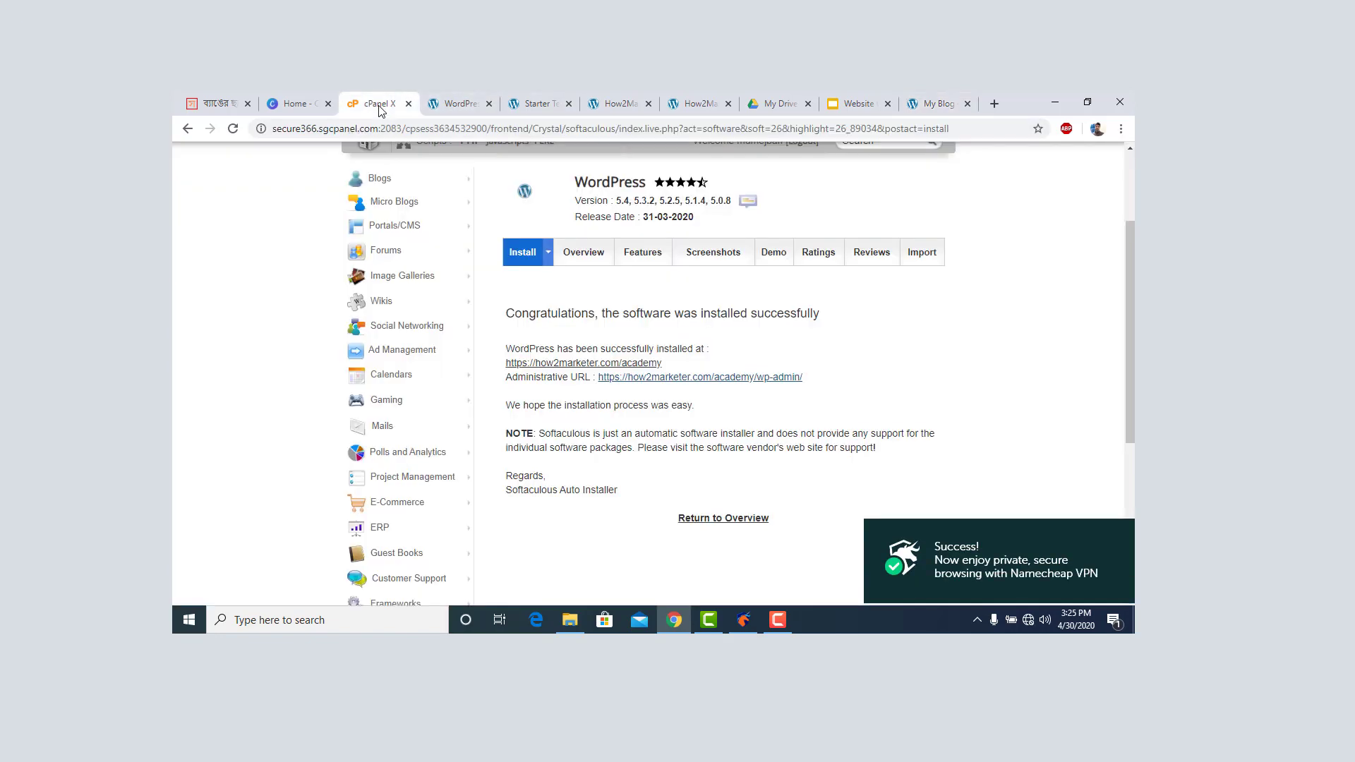
{"action": "scroll", "coordinate": [499, 365], "scroll_direction": "up", "scroll_amount": 2}
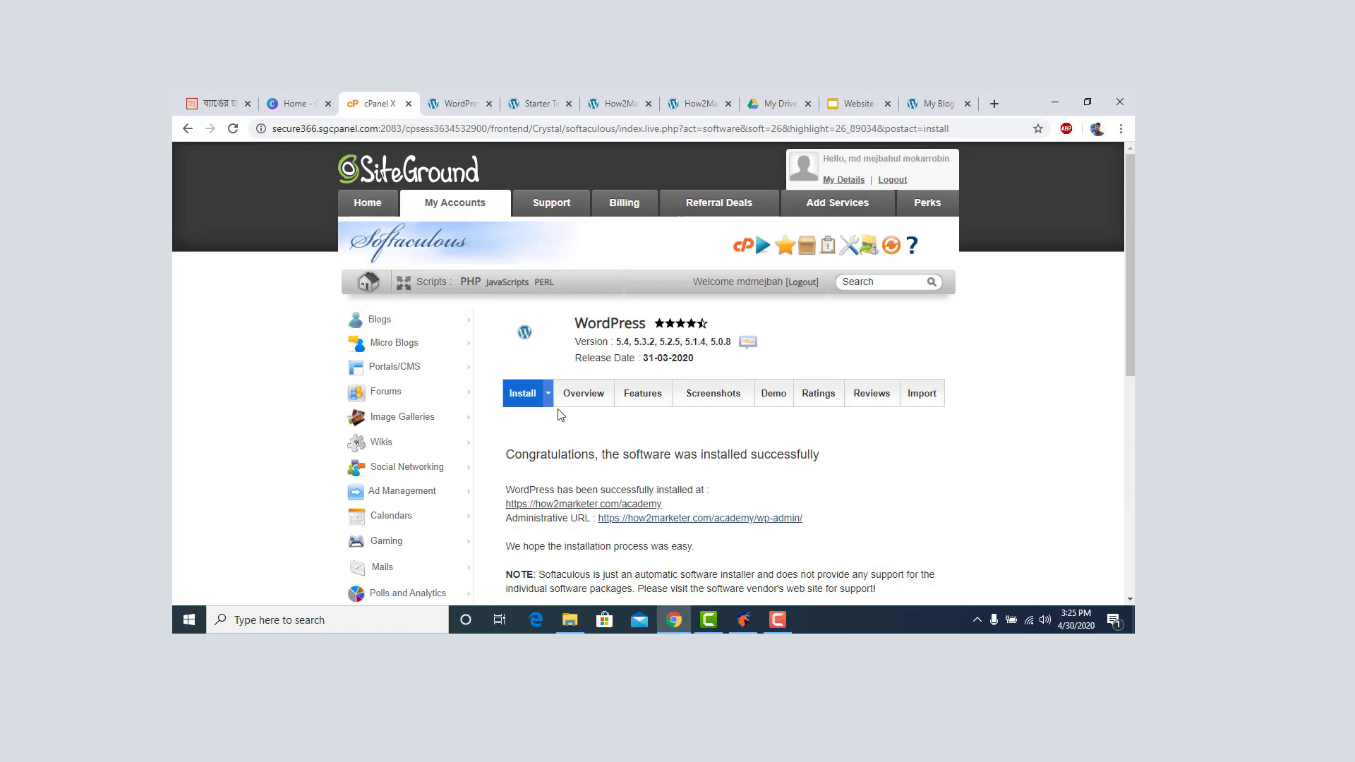
{"action": "scroll", "coordinate": [583, 406], "scroll_direction": "down", "scroll_amount": 3}
{"action": "scroll", "coordinate": [586, 407], "scroll_direction": "up", "scroll_amount": 2}
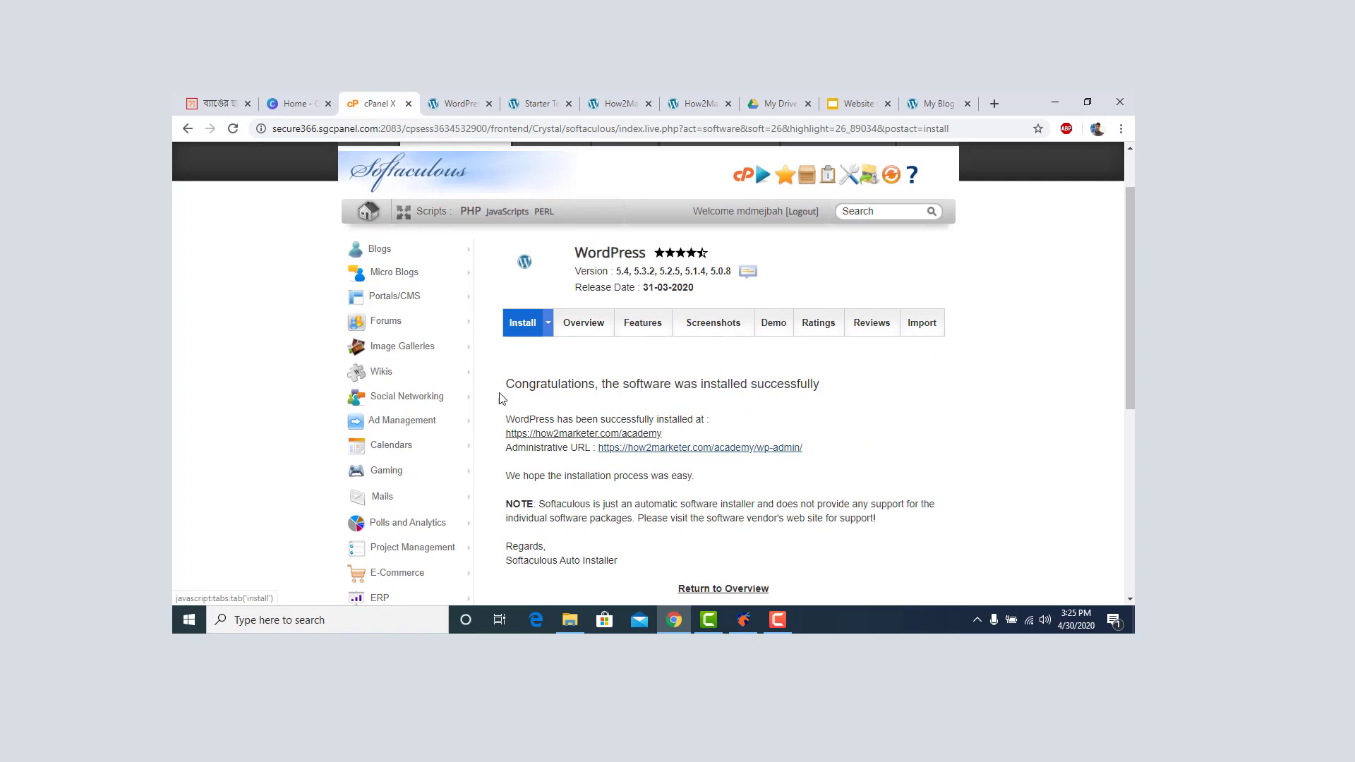
{"action": "scroll", "coordinate": [410, 378], "scroll_direction": "down", "scroll_amount": 1}
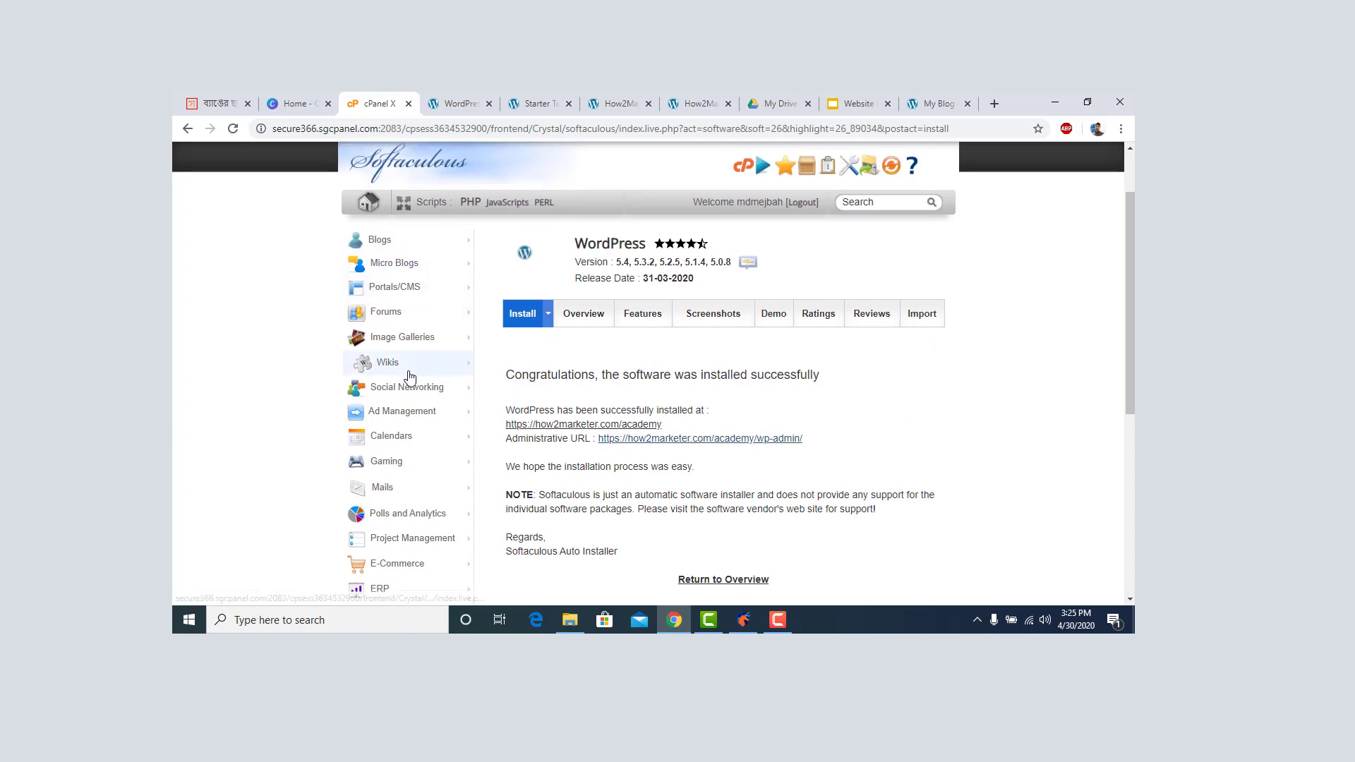
{"action": "scroll", "coordinate": [417, 384], "scroll_direction": "down", "scroll_amount": 3}
{"action": "scroll", "coordinate": [424, 384], "scroll_direction": "up", "scroll_amount": 5}
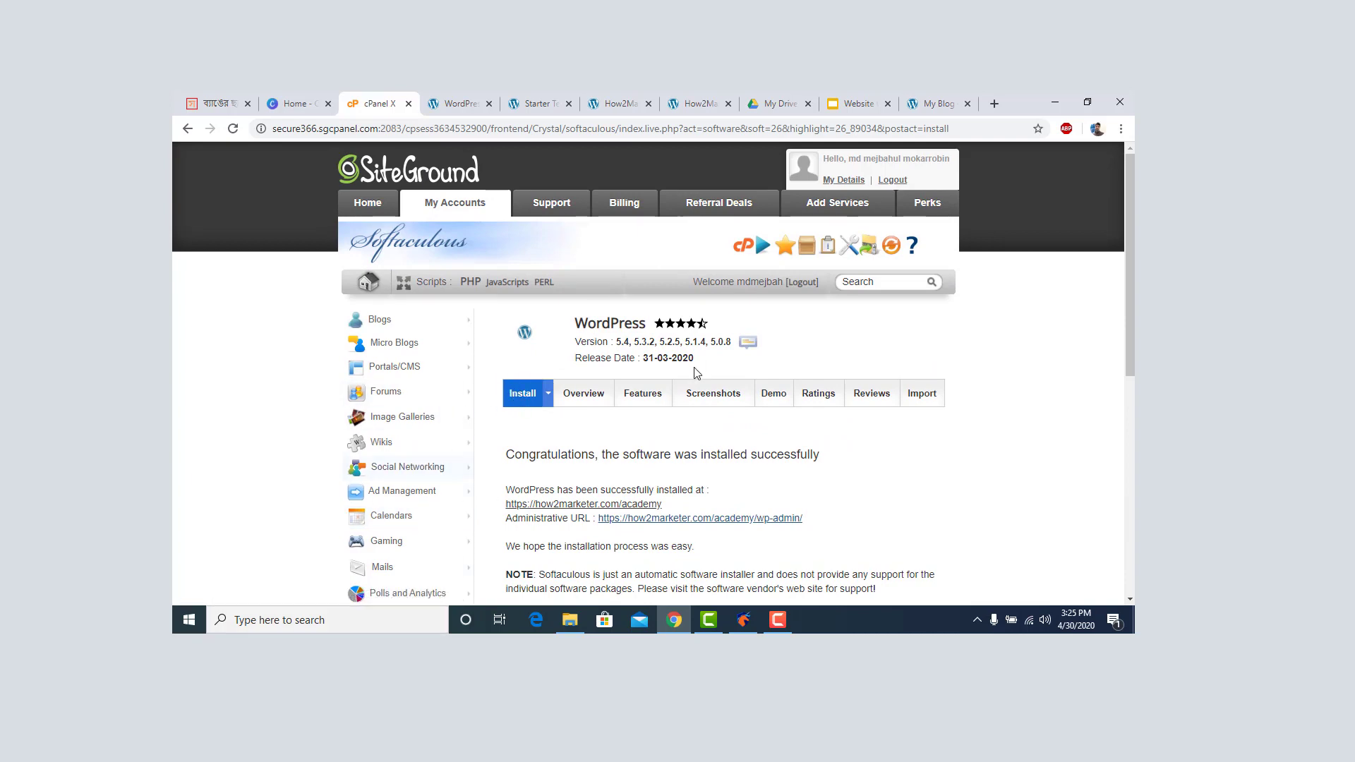
{"action": "scroll", "coordinate": [639, 408], "scroll_direction": "down", "scroll_amount": 4}
{"action": "scroll", "coordinate": [611, 410], "scroll_direction": "up", "scroll_amount": 3}
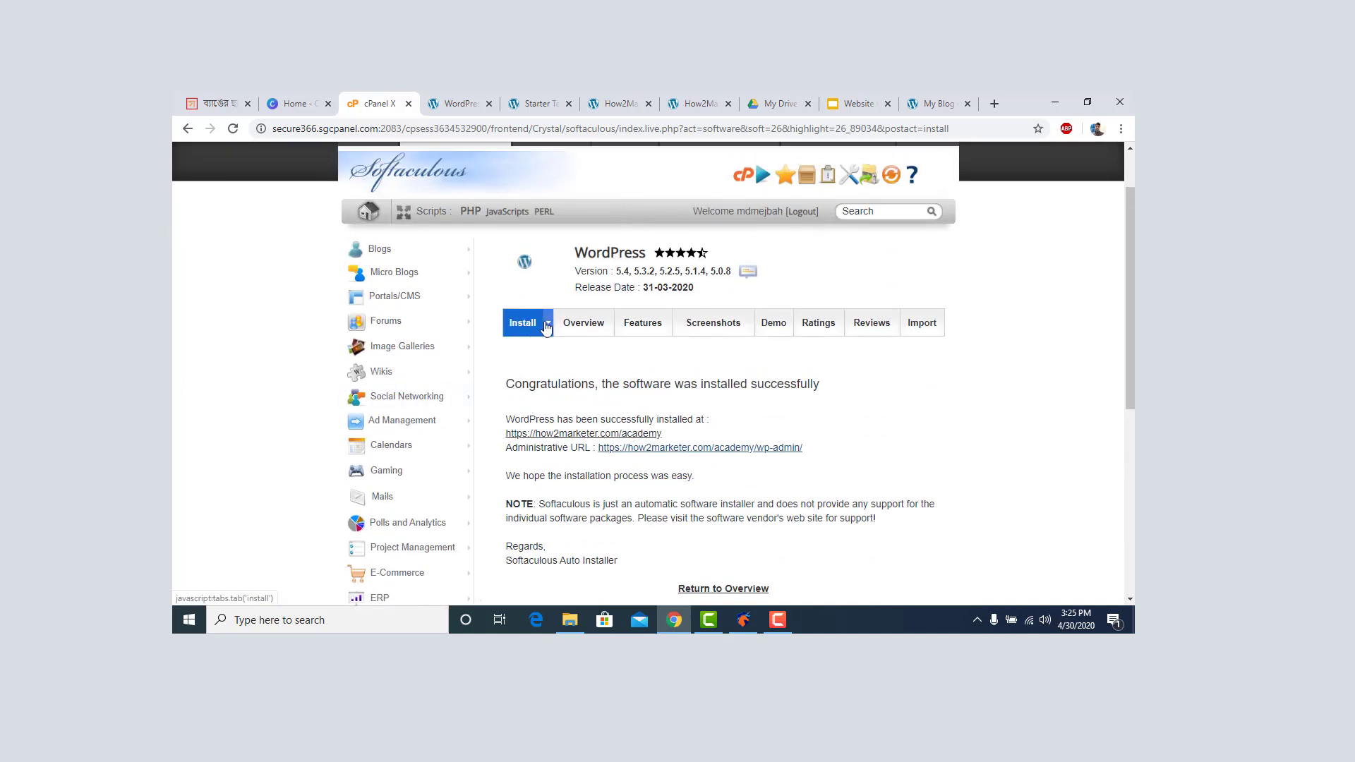
{"action": "scroll", "coordinate": [382, 395], "scroll_direction": "up", "scroll_amount": 1}
{"action": "scroll", "coordinate": [565, 350], "scroll_direction": "down", "scroll_amount": 2}
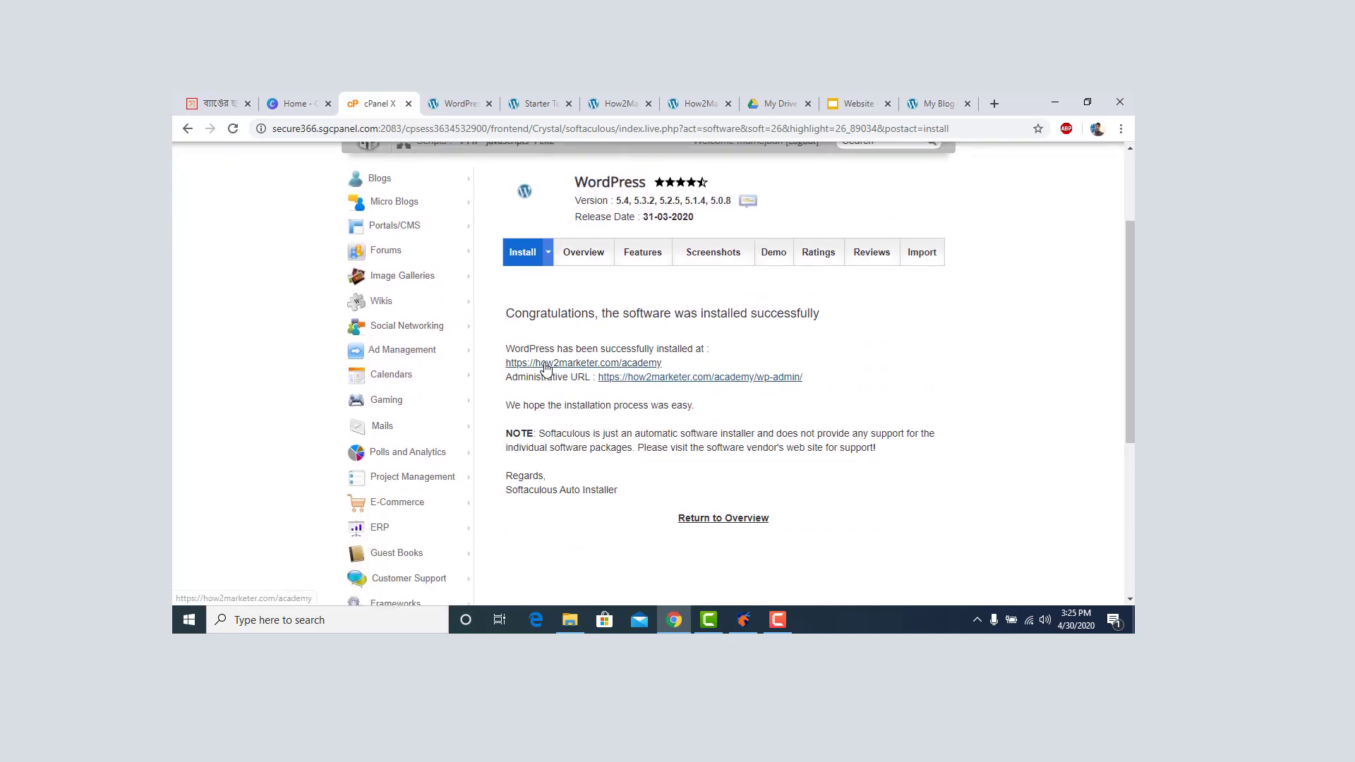
{"action": "scroll", "coordinate": [578, 351], "scroll_direction": "up", "scroll_amount": 2}
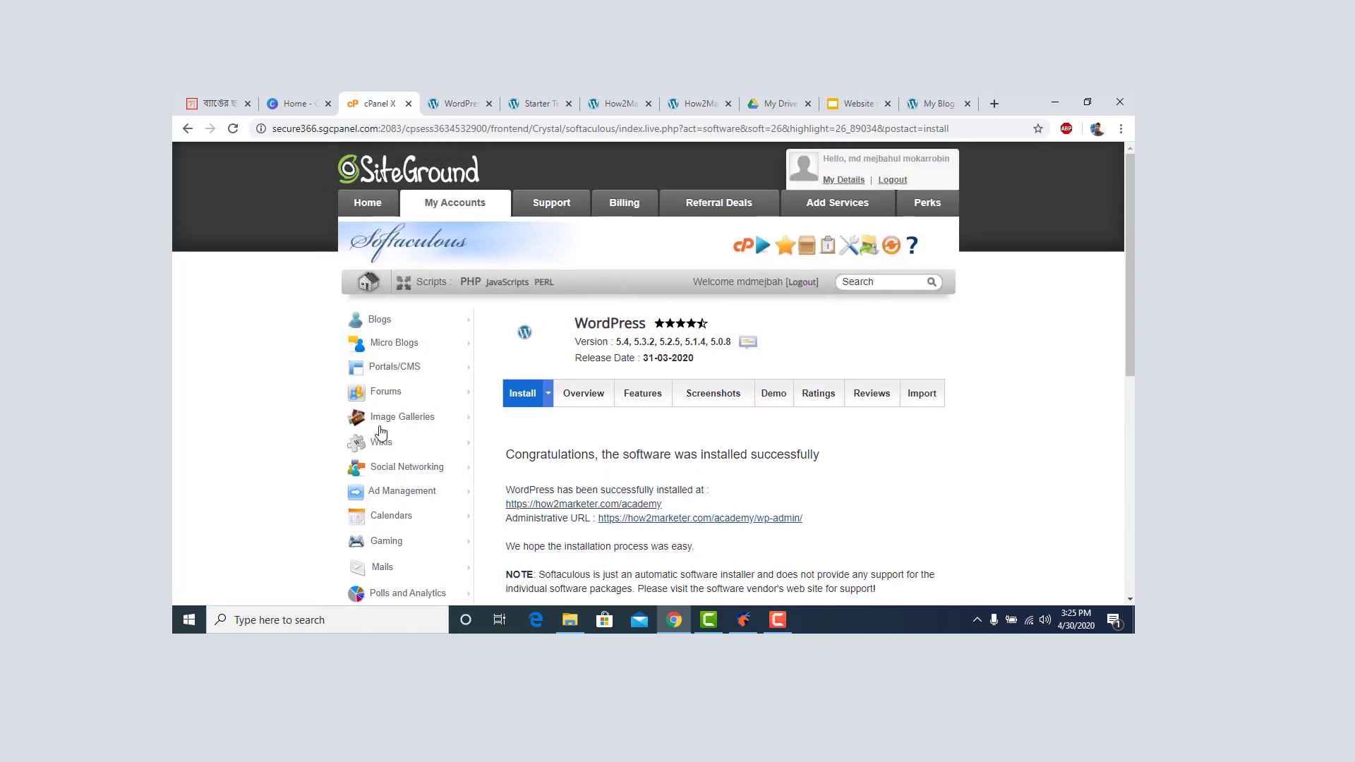
Check the Softaculous WordPress Overview, go back to the confirmation, and choose Return to Overview.
{"action": "left_click", "coordinate": [582, 397]}
{"action": "scroll", "coordinate": [590, 400], "scroll_direction": "down", "scroll_amount": 5}
{"action": "scroll", "coordinate": [589, 400], "scroll_direction": "up", "scroll_amount": 4}
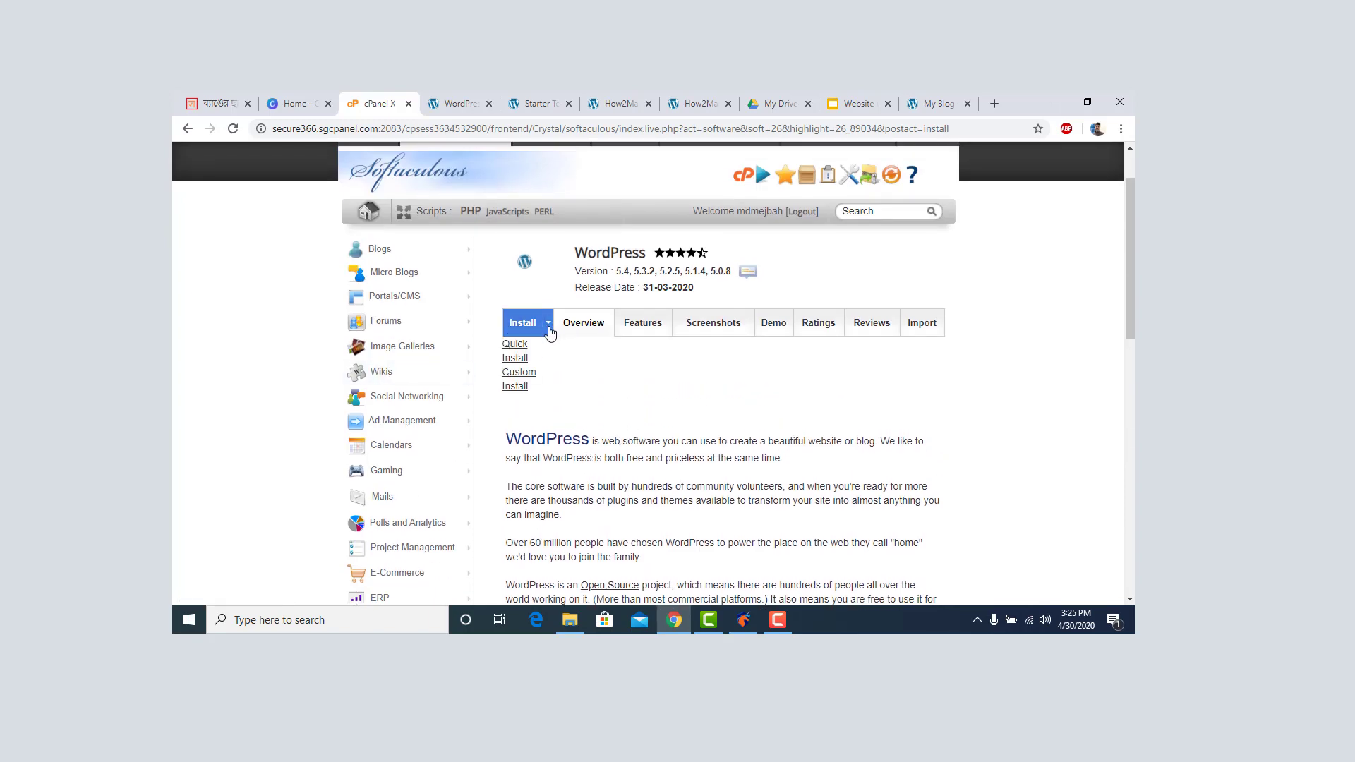
{"action": "left_click", "coordinate": [520, 326]}
{"action": "scroll", "coordinate": [533, 339], "scroll_direction": "down", "scroll_amount": 5}
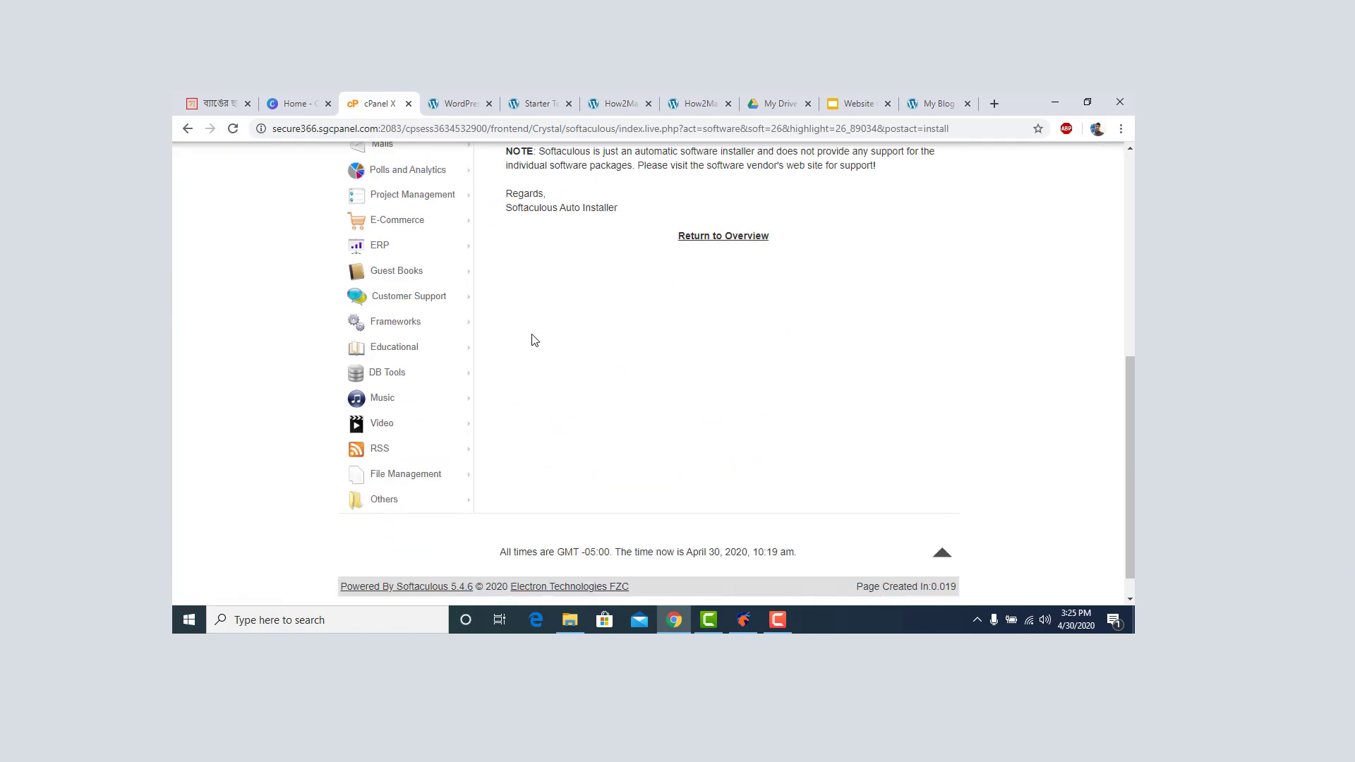
{"action": "scroll", "coordinate": [715, 212], "scroll_direction": "up", "scroll_amount": 5}
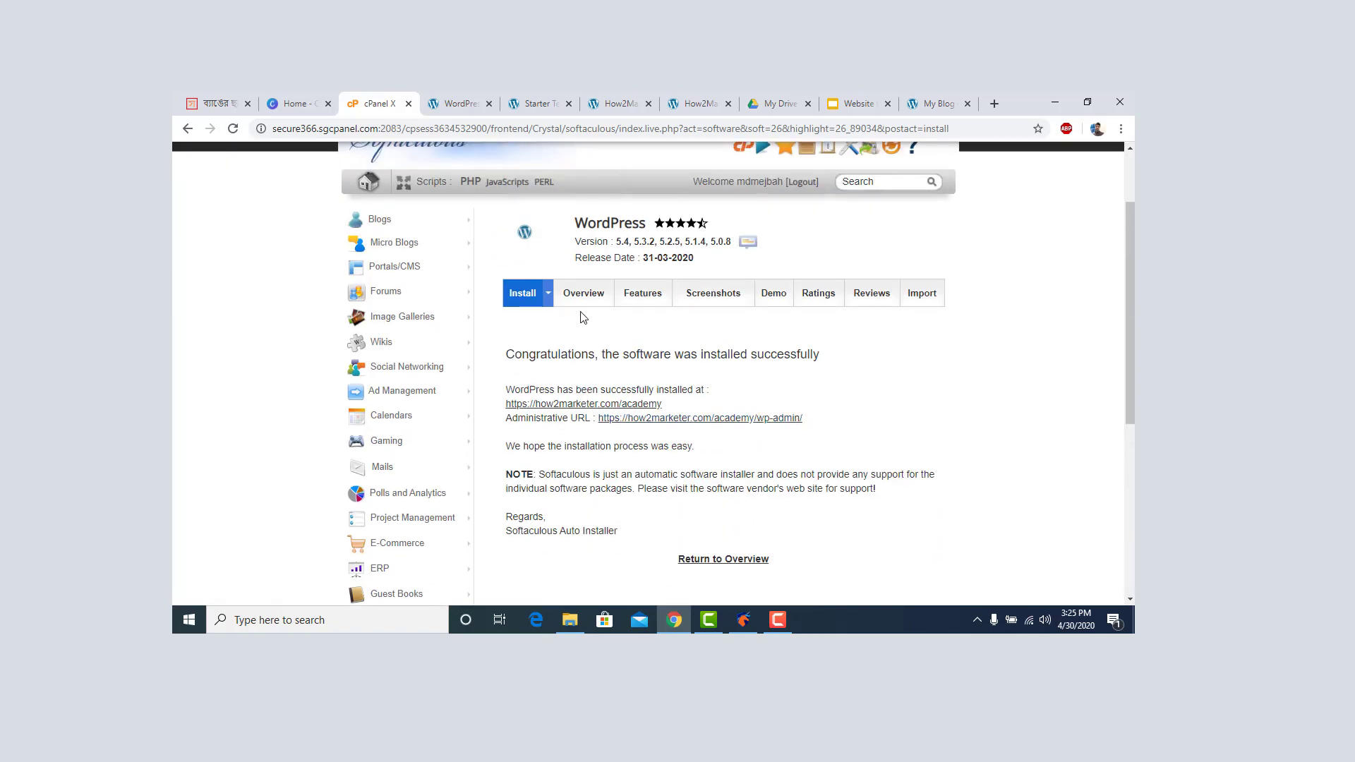
{"action": "scroll", "coordinate": [636, 314], "scroll_direction": "down", "scroll_amount": 4}
{"action": "left_click", "coordinate": [715, 283]}
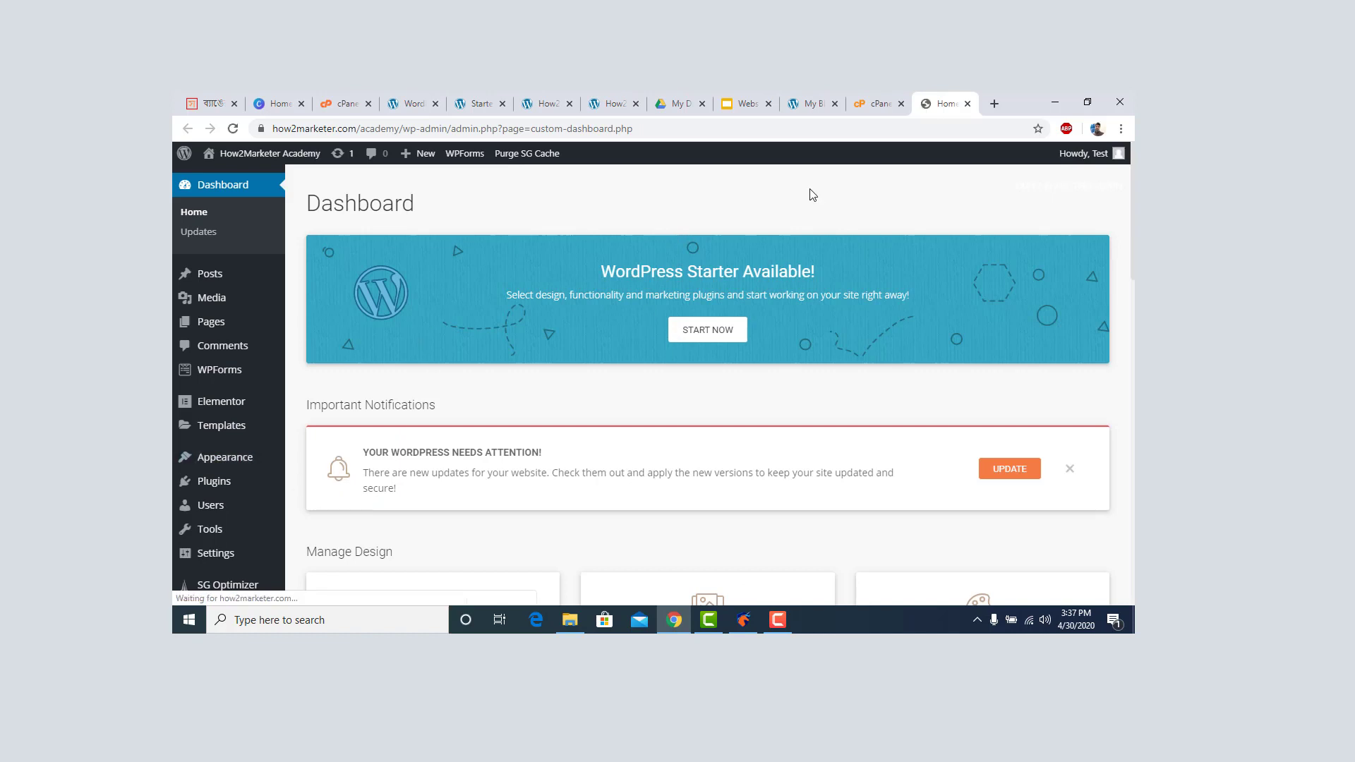
{"action": "left_click", "coordinate": [896, 111]}
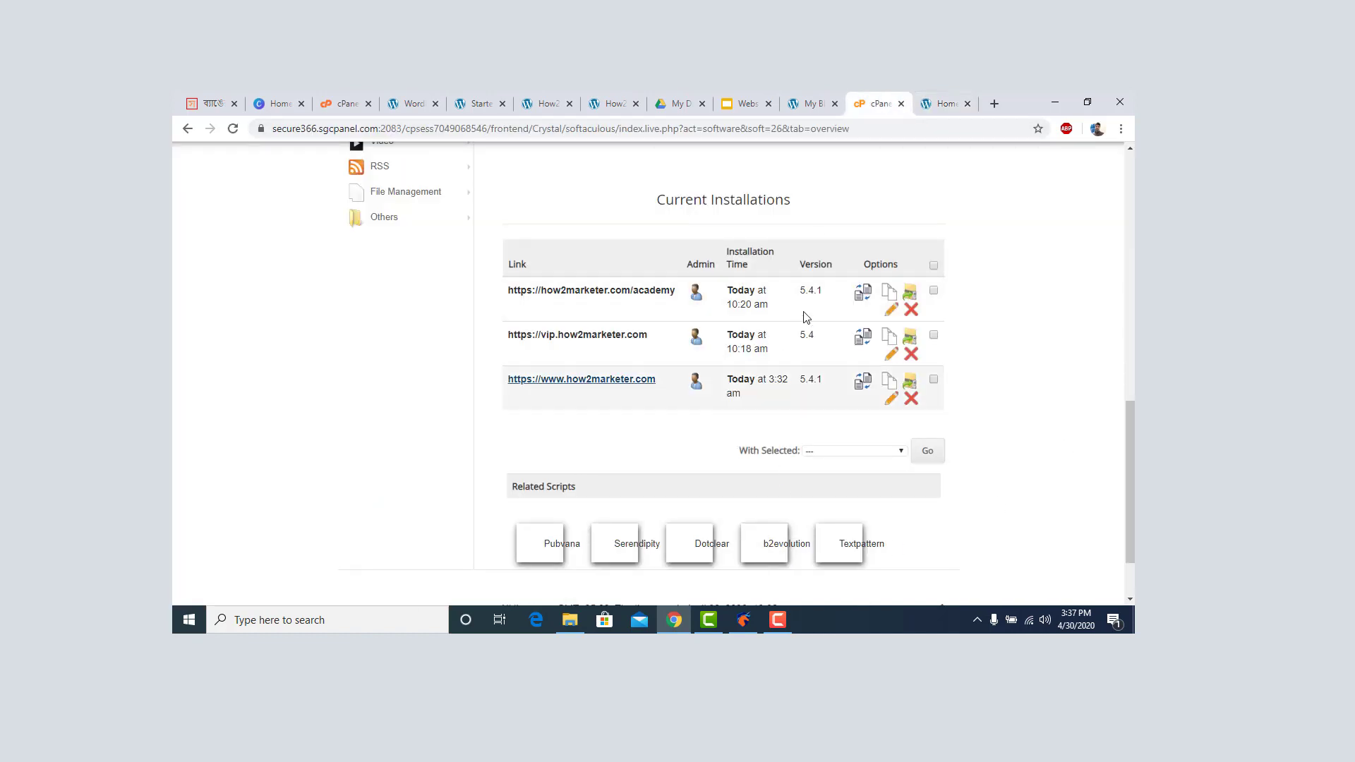
{"action": "left_click", "coordinate": [892, 312]}
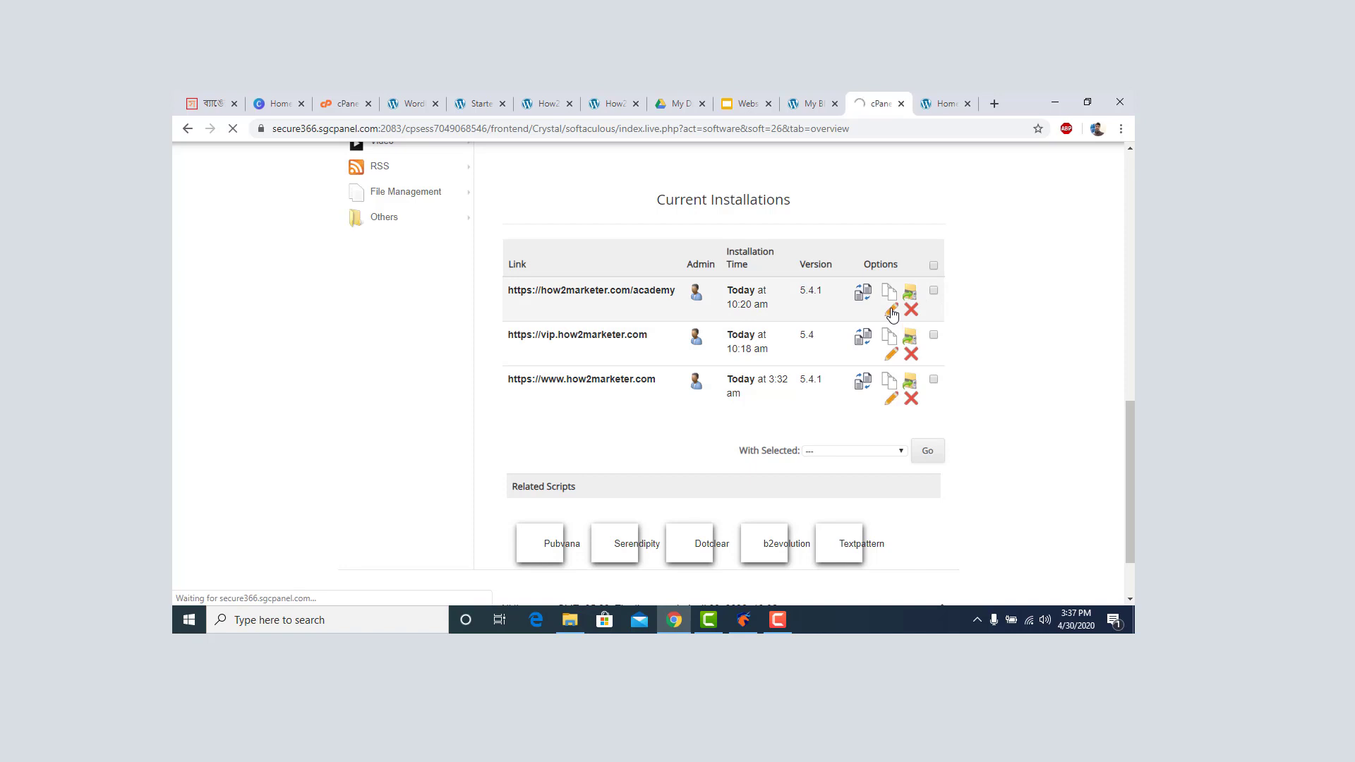
{"action": "scroll", "coordinate": [890, 316], "scroll_direction": "down", "scroll_amount": 3}
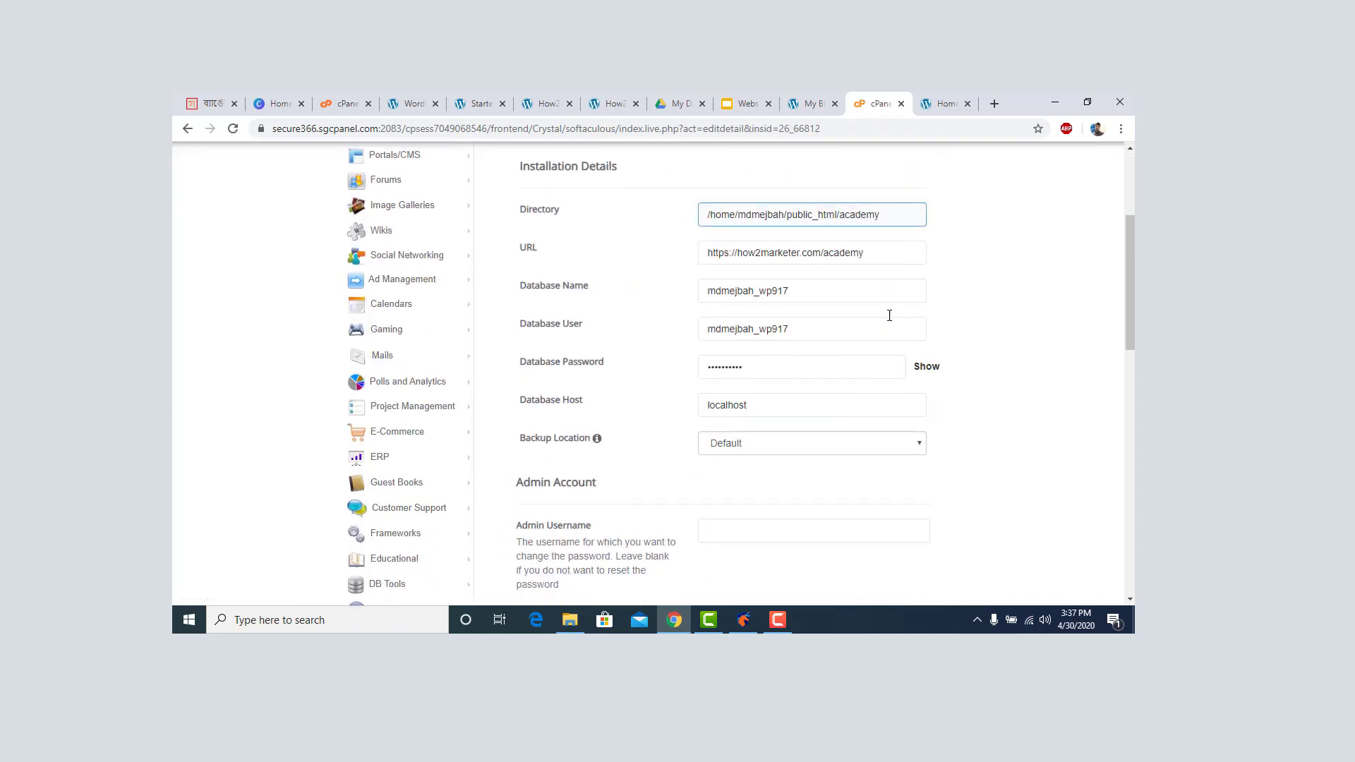
{"action": "left_click", "coordinate": [746, 292]}
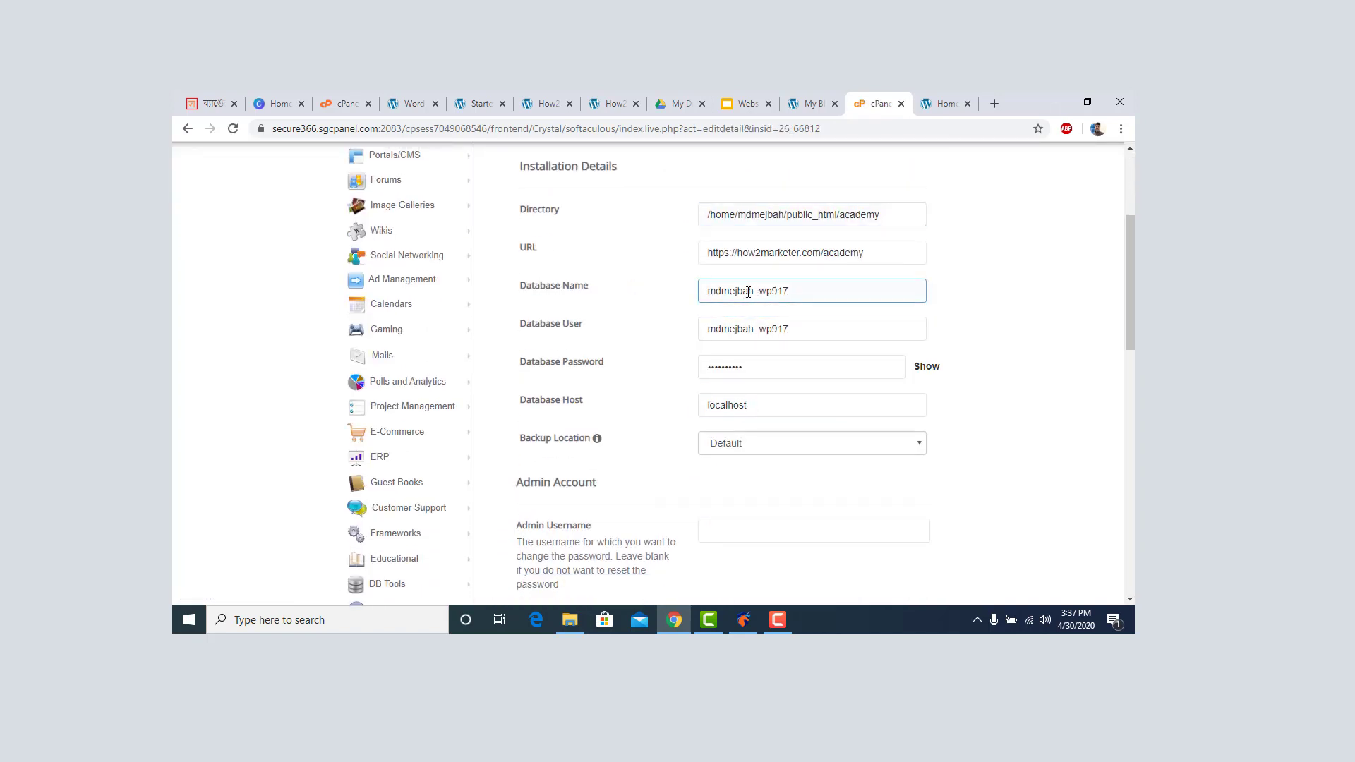
{"action": "left_click", "coordinate": [776, 330]}
{"action": "left_click", "coordinate": [750, 366]}
{"action": "scroll", "coordinate": [755, 370], "scroll_direction": "down", "scroll_amount": 2}
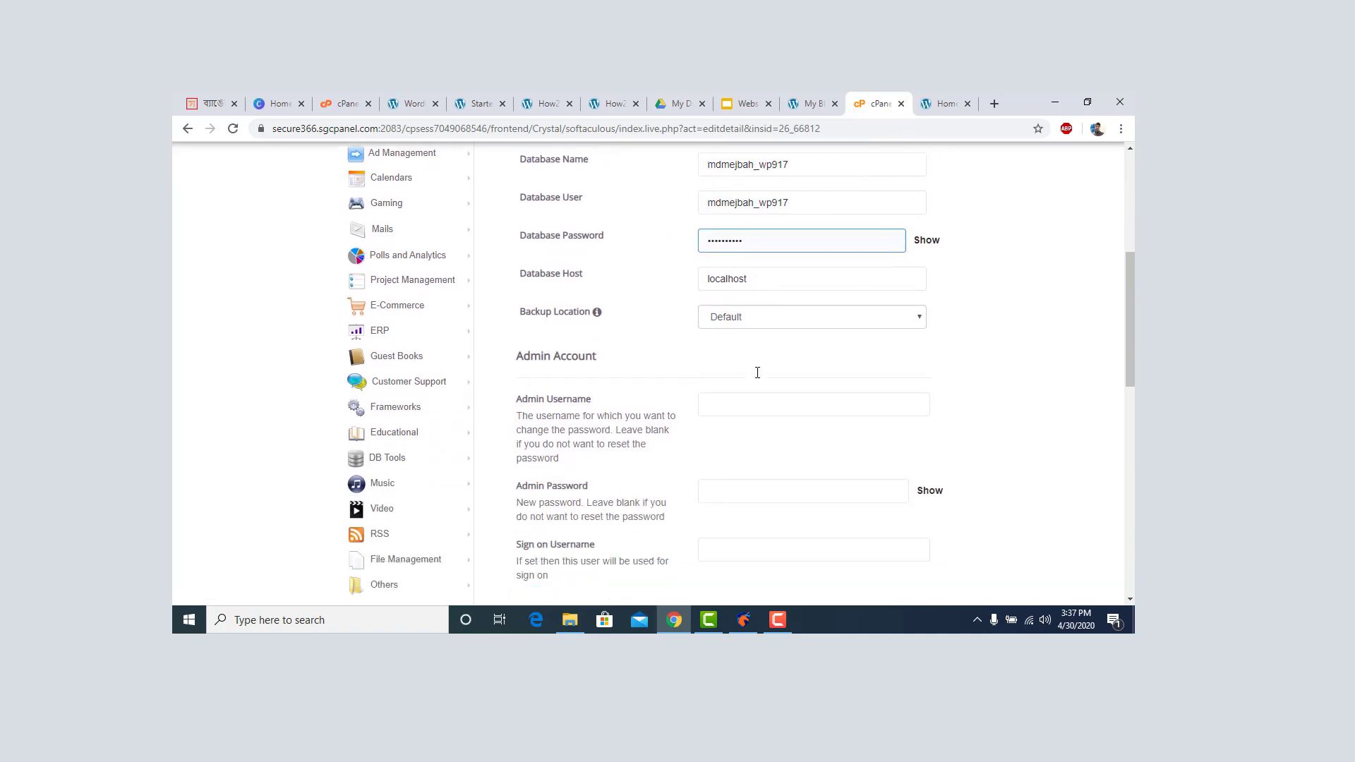
{"action": "scroll", "coordinate": [758, 372], "scroll_direction": "down", "scroll_amount": 8}
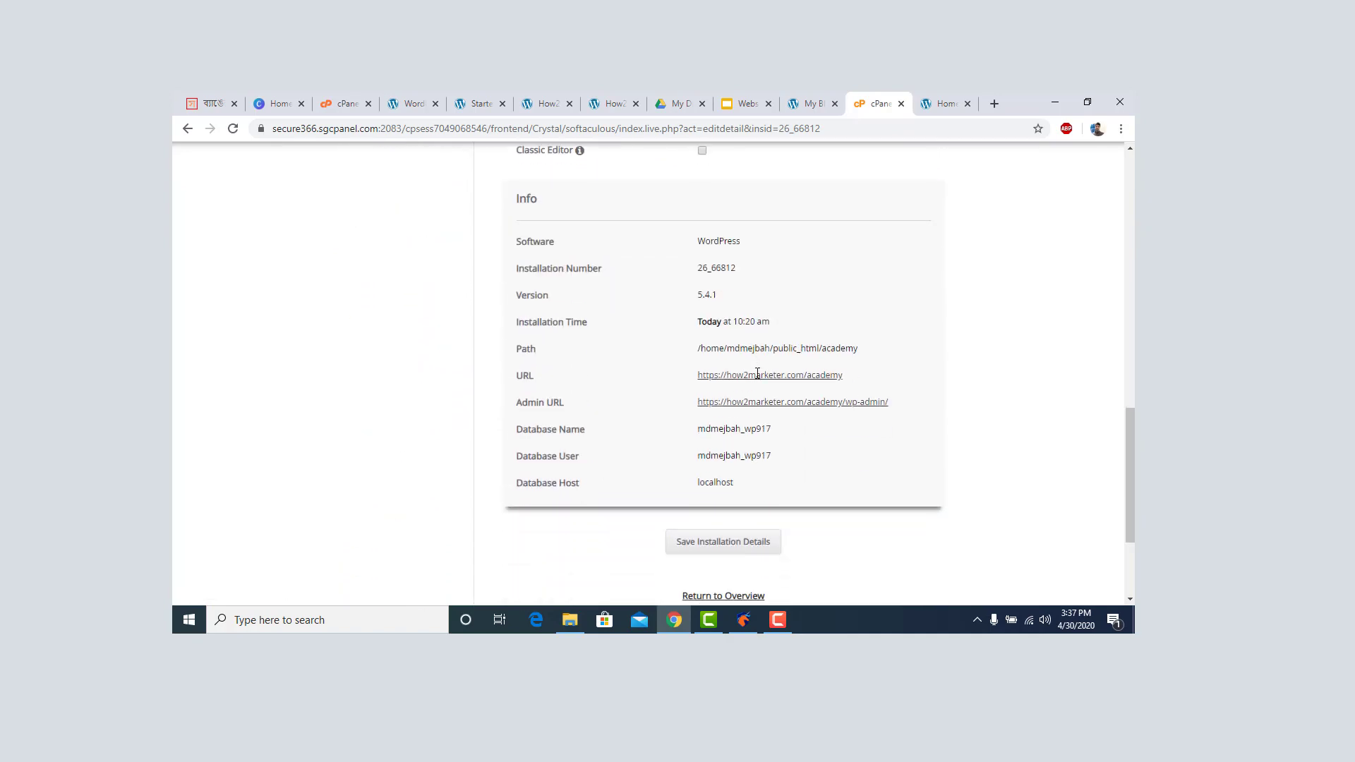
{"action": "scroll", "coordinate": [758, 374], "scroll_direction": "down", "scroll_amount": 3}
{"action": "scroll", "coordinate": [760, 376], "scroll_direction": "up", "scroll_amount": 2}
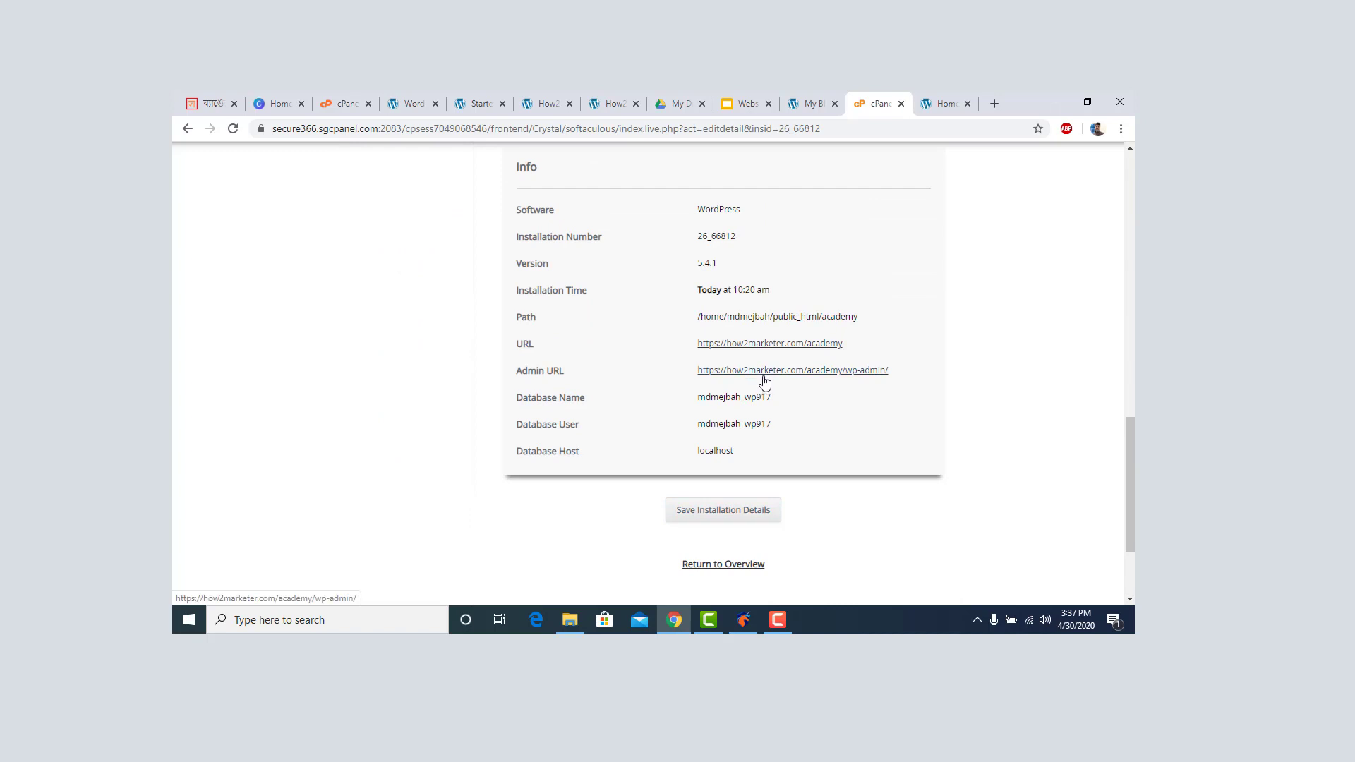
{"action": "scroll", "coordinate": [766, 449], "scroll_direction": "up", "scroll_amount": 1}
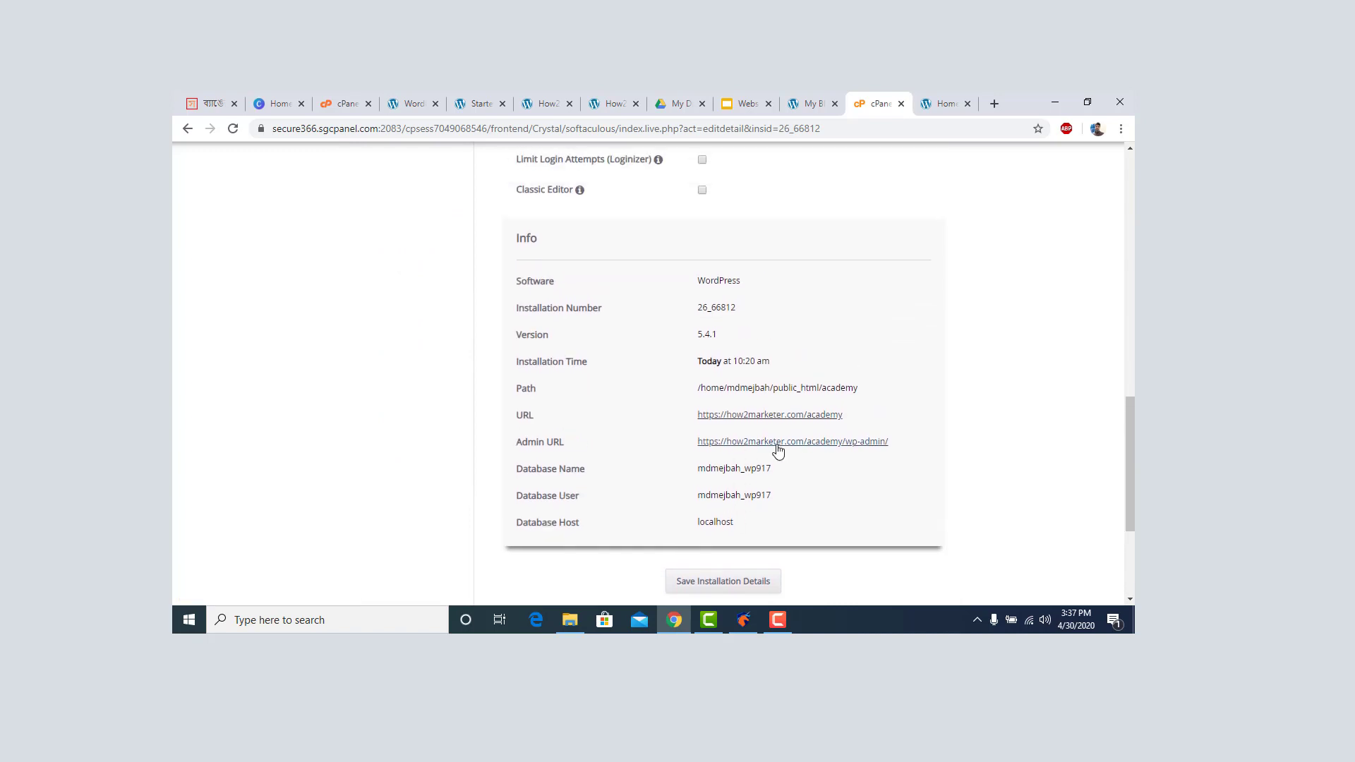
{"action": "scroll", "coordinate": [778, 450], "scroll_direction": "up", "scroll_amount": 2}
{"action": "scroll", "coordinate": [781, 448], "scroll_direction": "up", "scroll_amount": 2}
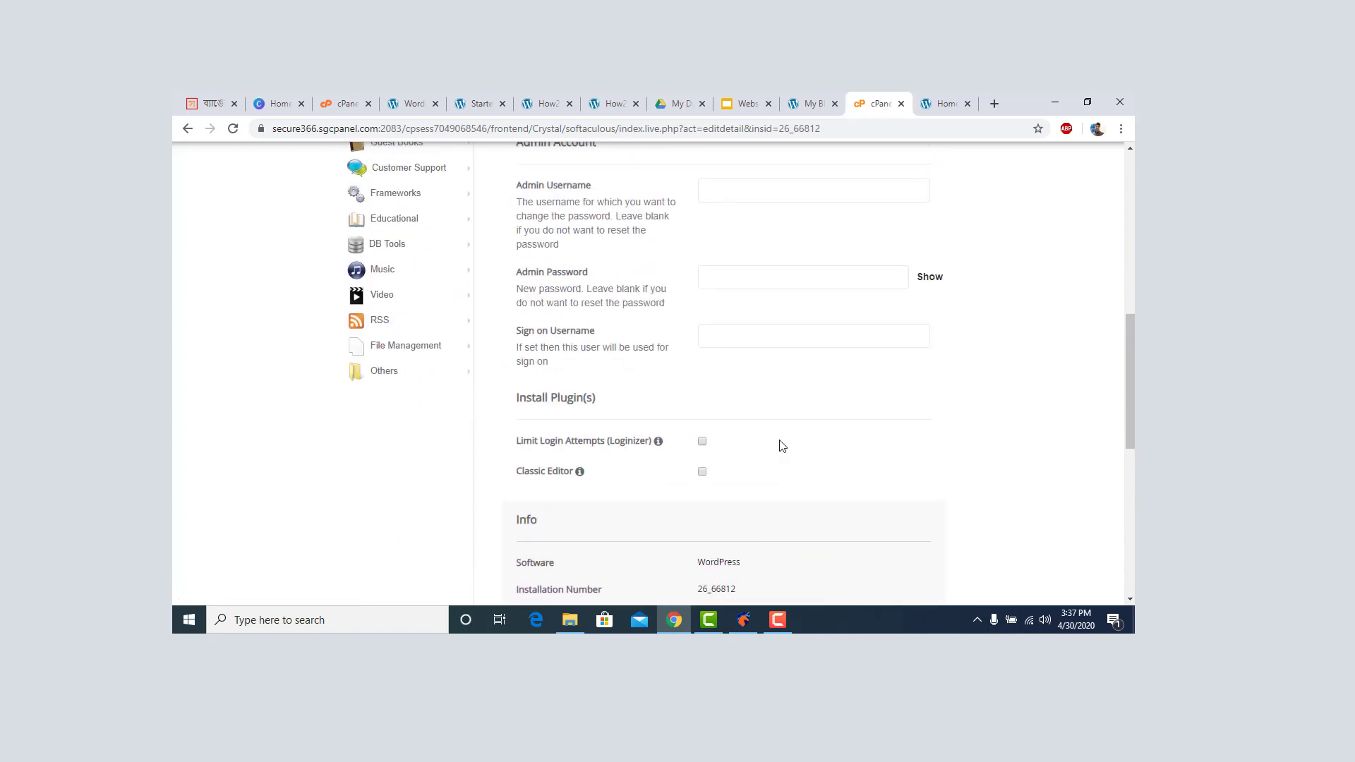
{"action": "scroll", "coordinate": [781, 444], "scroll_direction": "up", "scroll_amount": 1}
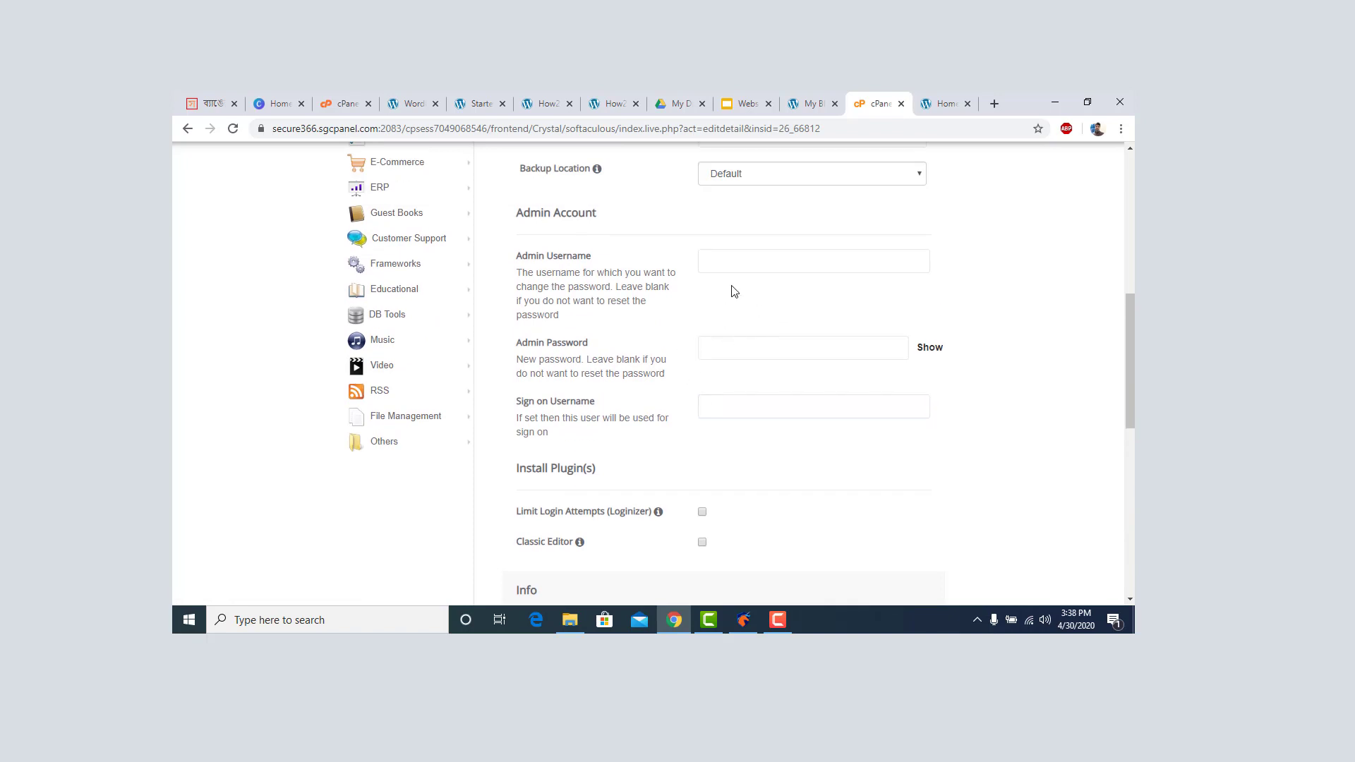
{"action": "left_click", "coordinate": [742, 264]}
{"action": "left_click", "coordinate": [1001, 397]}
{"action": "left_click", "coordinate": [753, 353]}
{"action": "scroll", "coordinate": [855, 428], "scroll_direction": "down", "scroll_amount": 8}
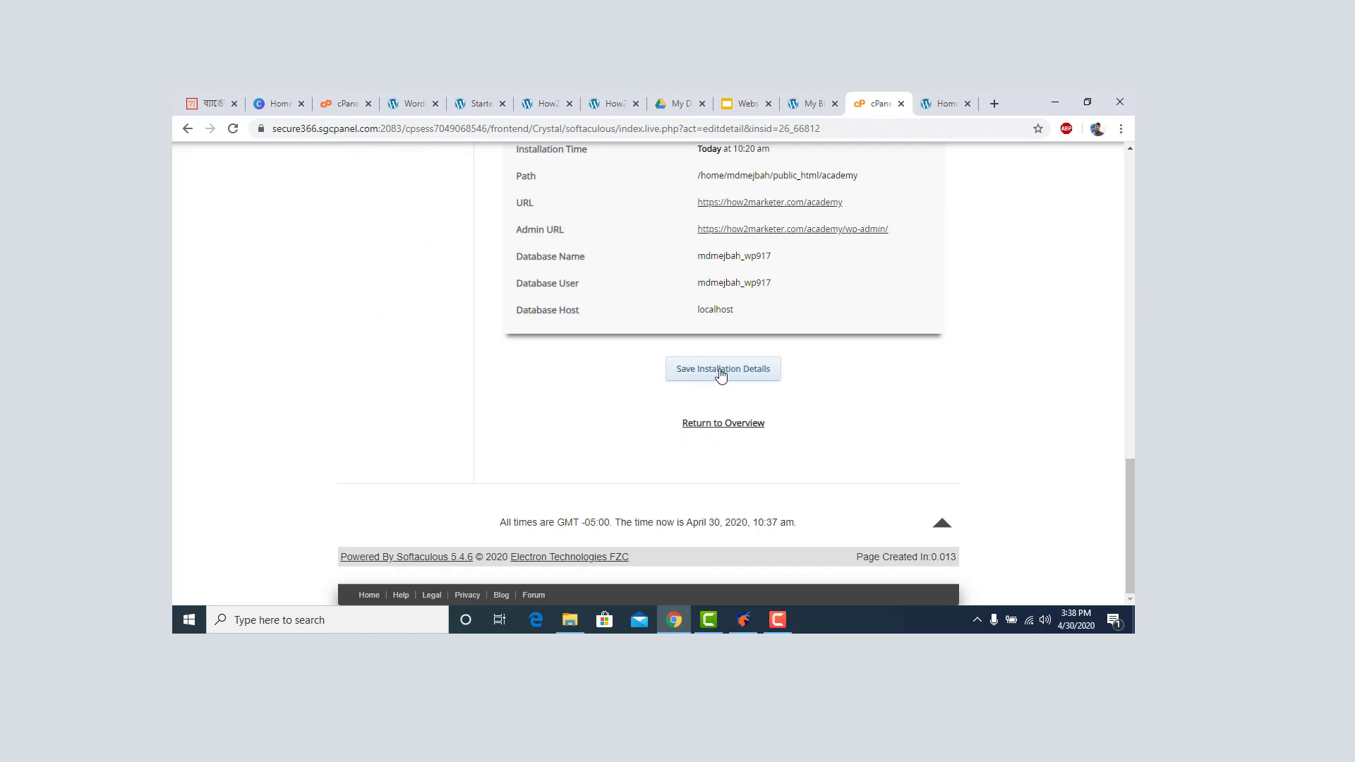
{"action": "scroll", "coordinate": [727, 379], "scroll_direction": "up", "scroll_amount": 15}
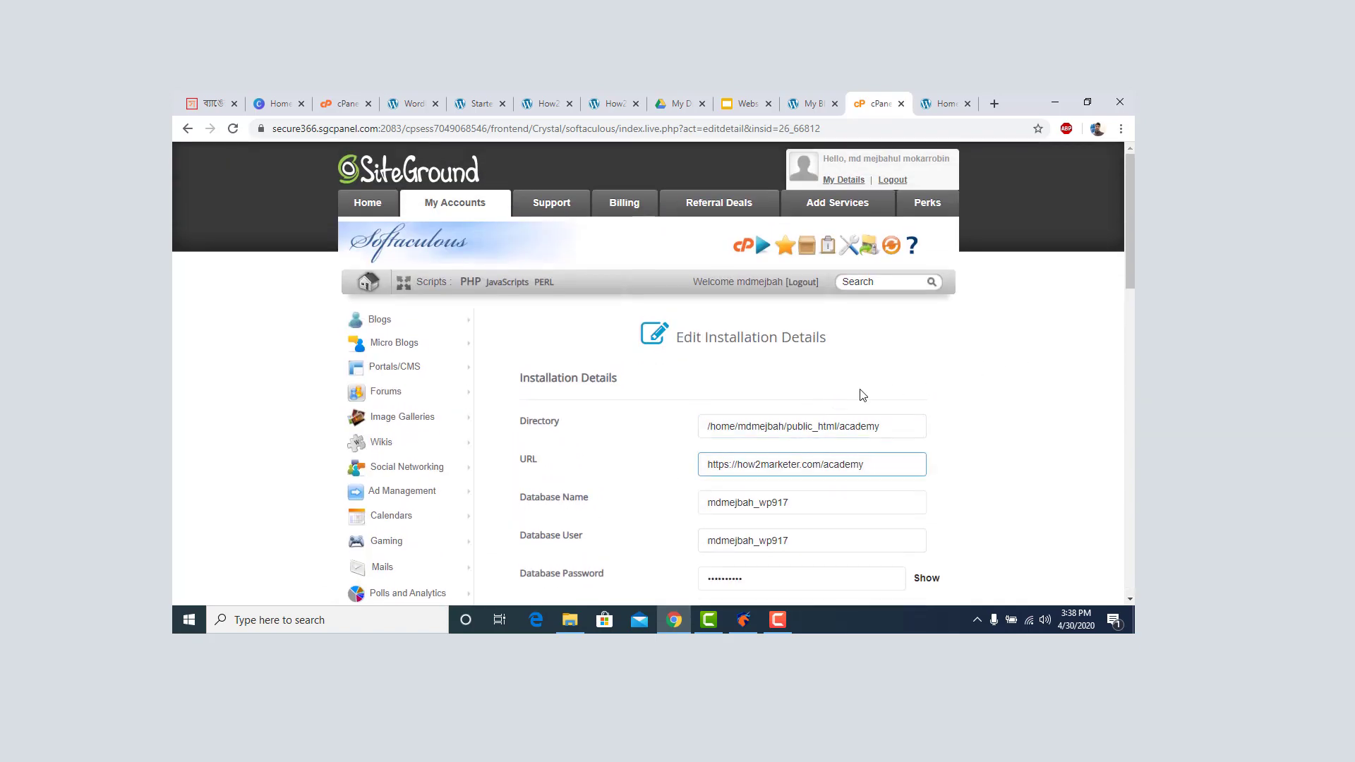
{"action": "left_click", "coordinate": [187, 129]}
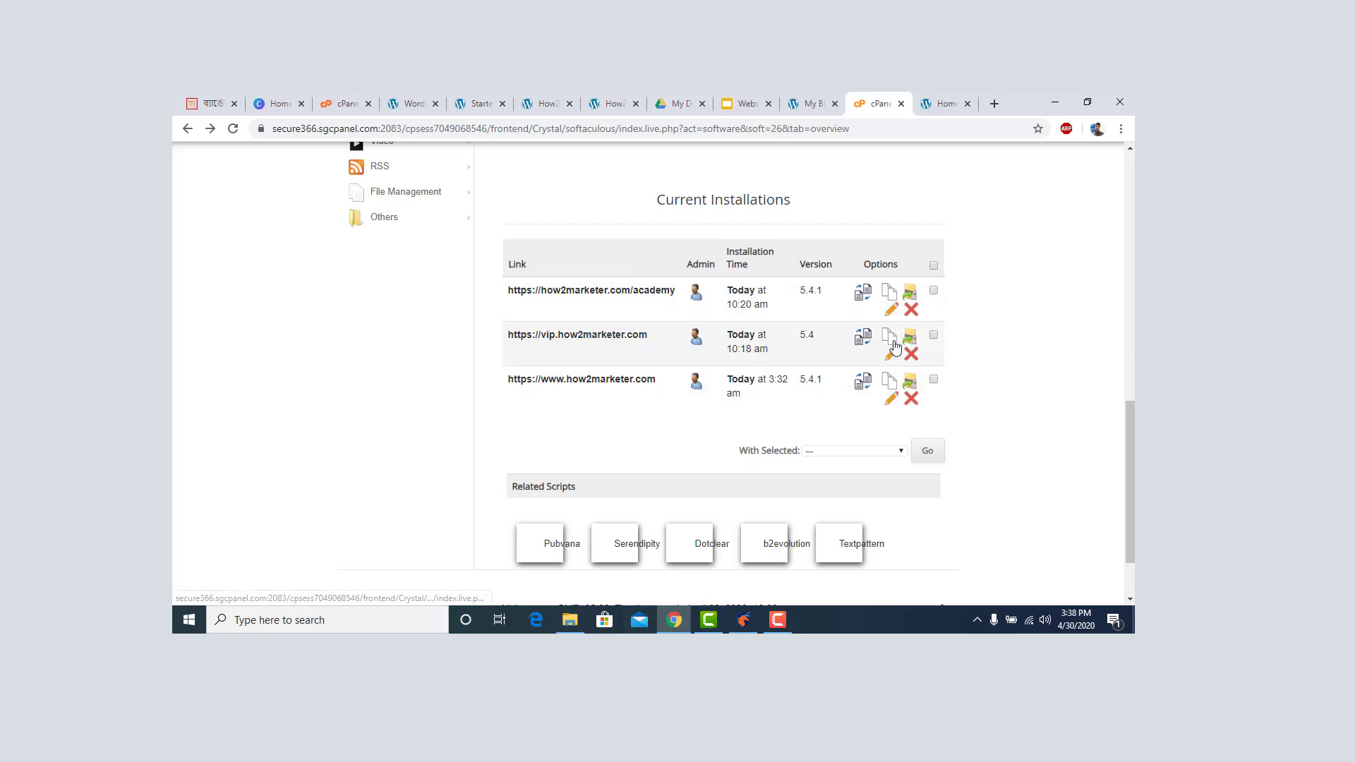
Remove the vip.how2marketer.com WordPress installation, confirm it, then switch to the Academy dashboard tab.
{"action": "left_click", "coordinate": [912, 360]}
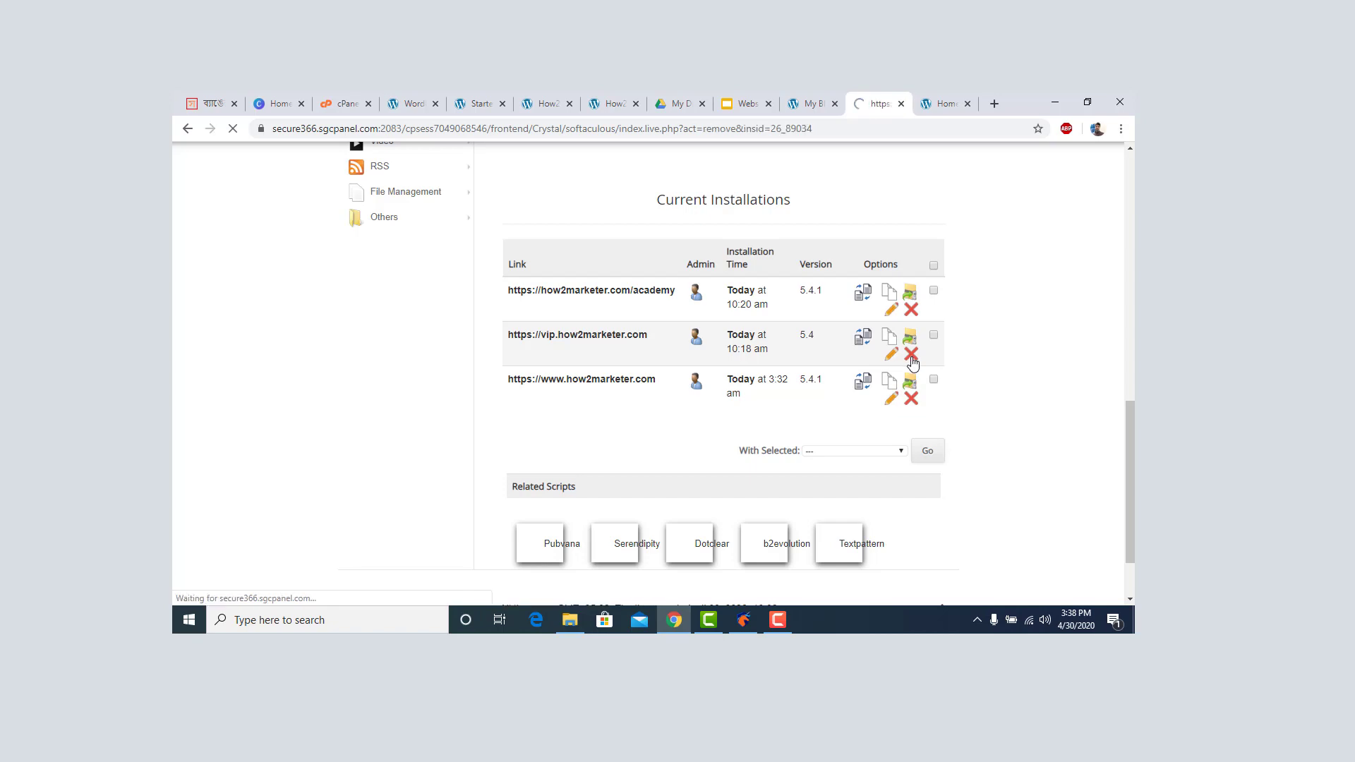
{"action": "scroll", "coordinate": [774, 376], "scroll_direction": "down", "scroll_amount": 7}
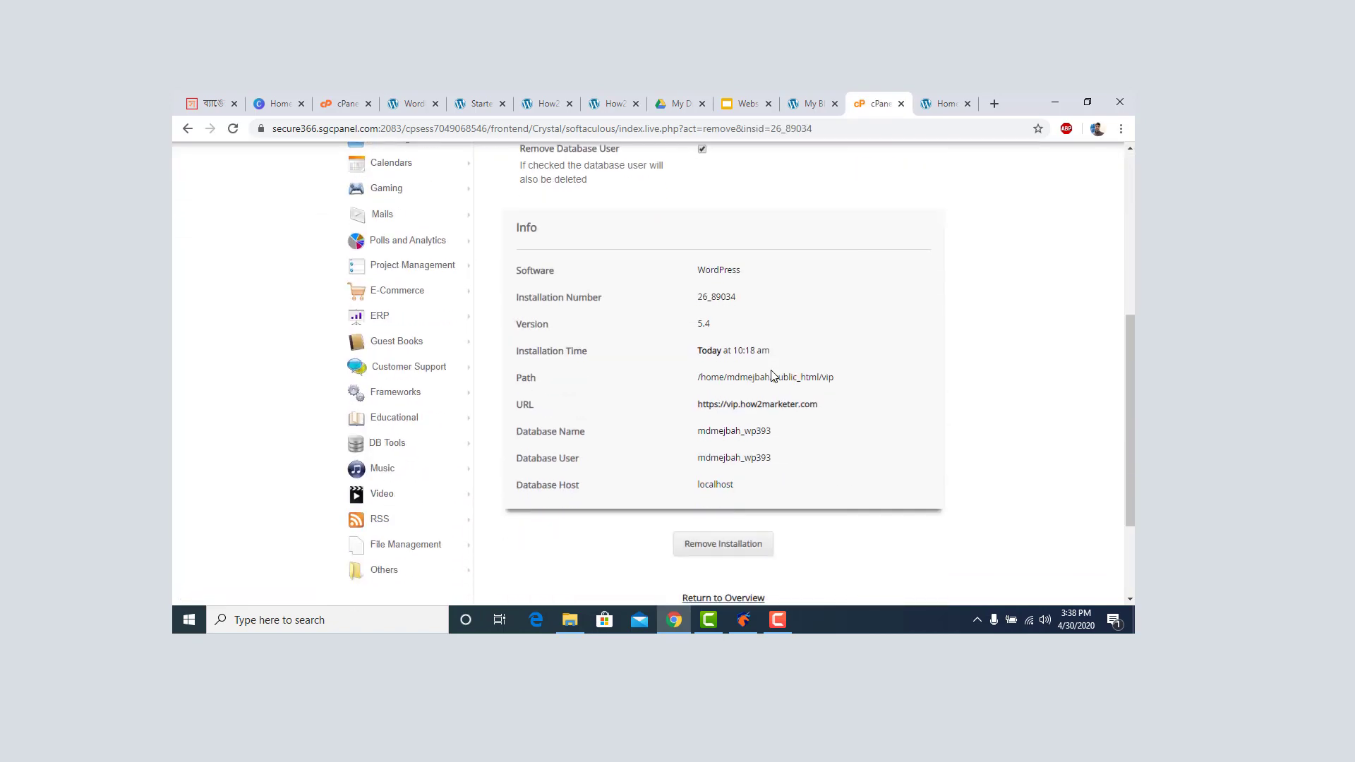
{"action": "left_click", "coordinate": [732, 406]}
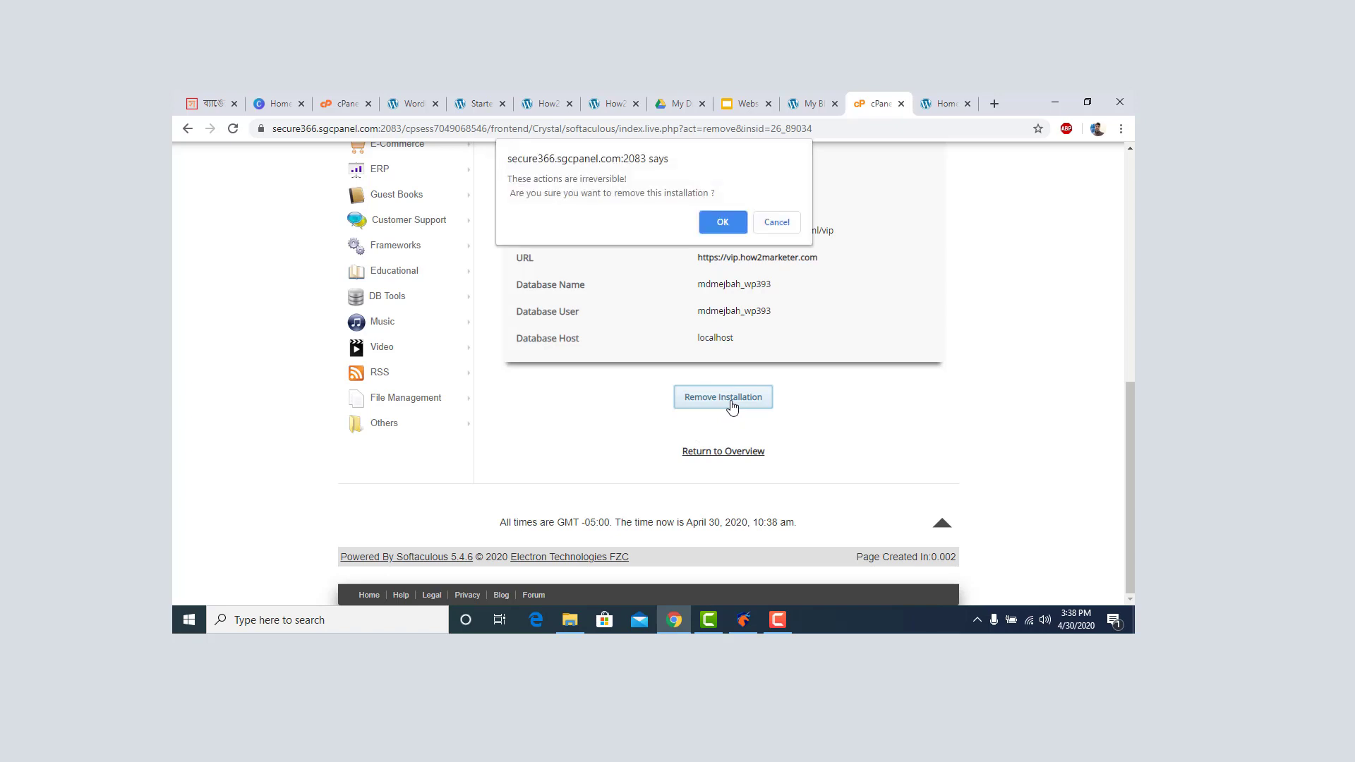
{"action": "left_click", "coordinate": [723, 223]}
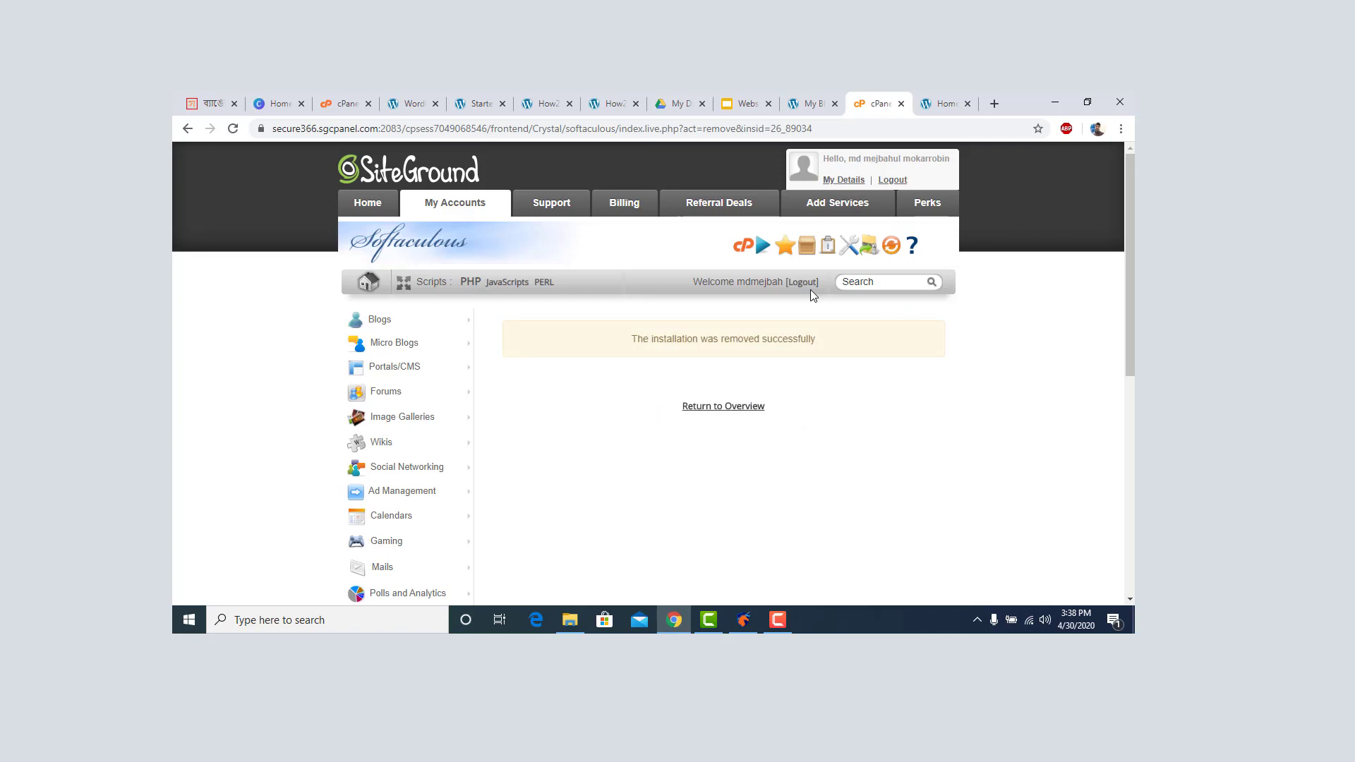
{"action": "left_click", "coordinate": [734, 412]}
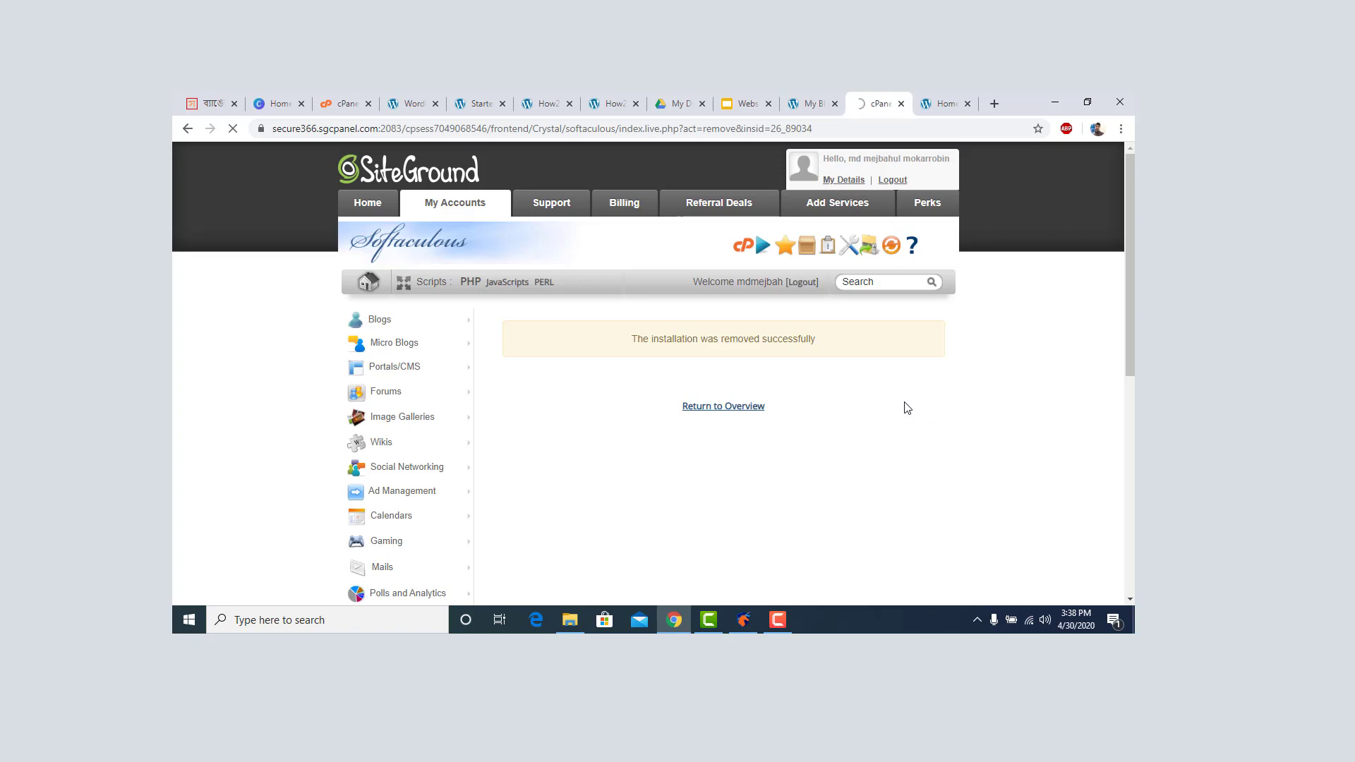
{"action": "left_click", "coordinate": [946, 105]}
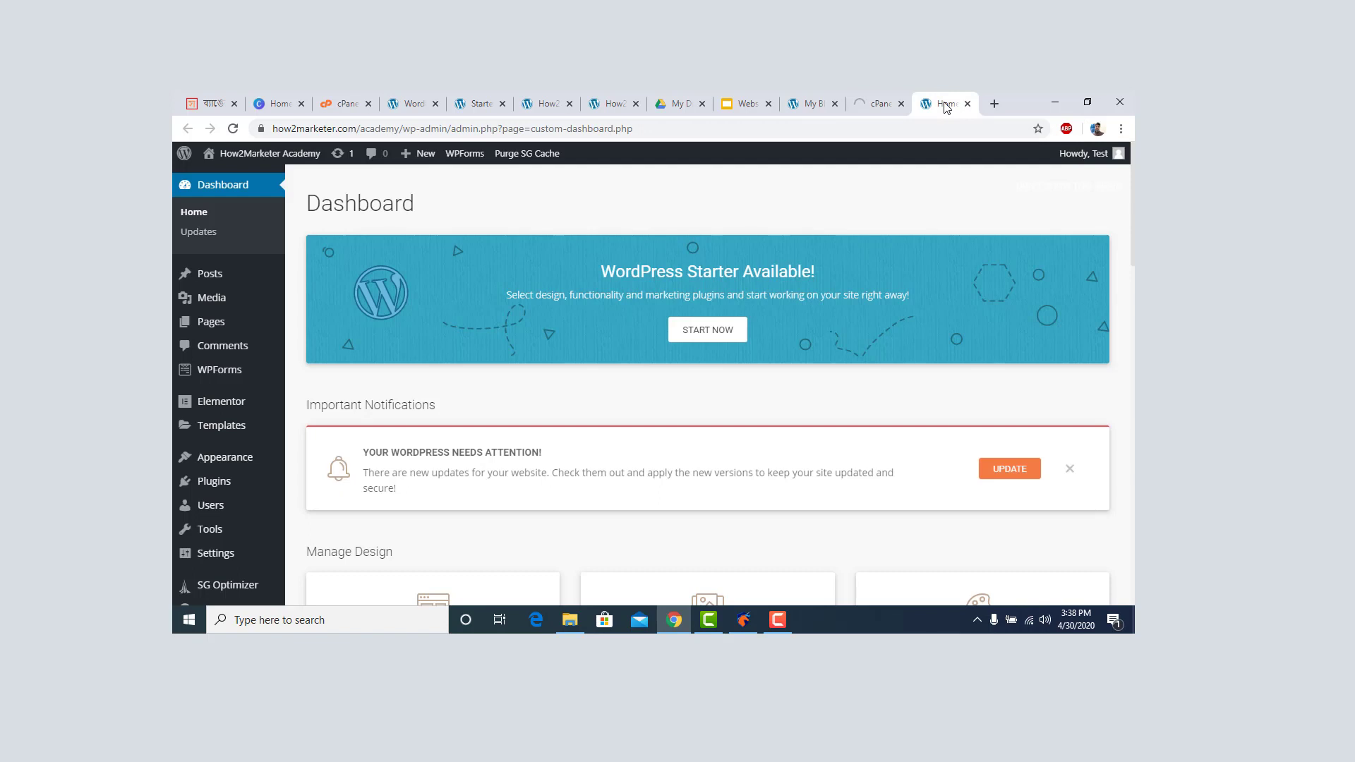
Return to the cPanel tab and pause the Camtasia screen recording from the system tray.
{"action": "left_click", "coordinate": [880, 104]}
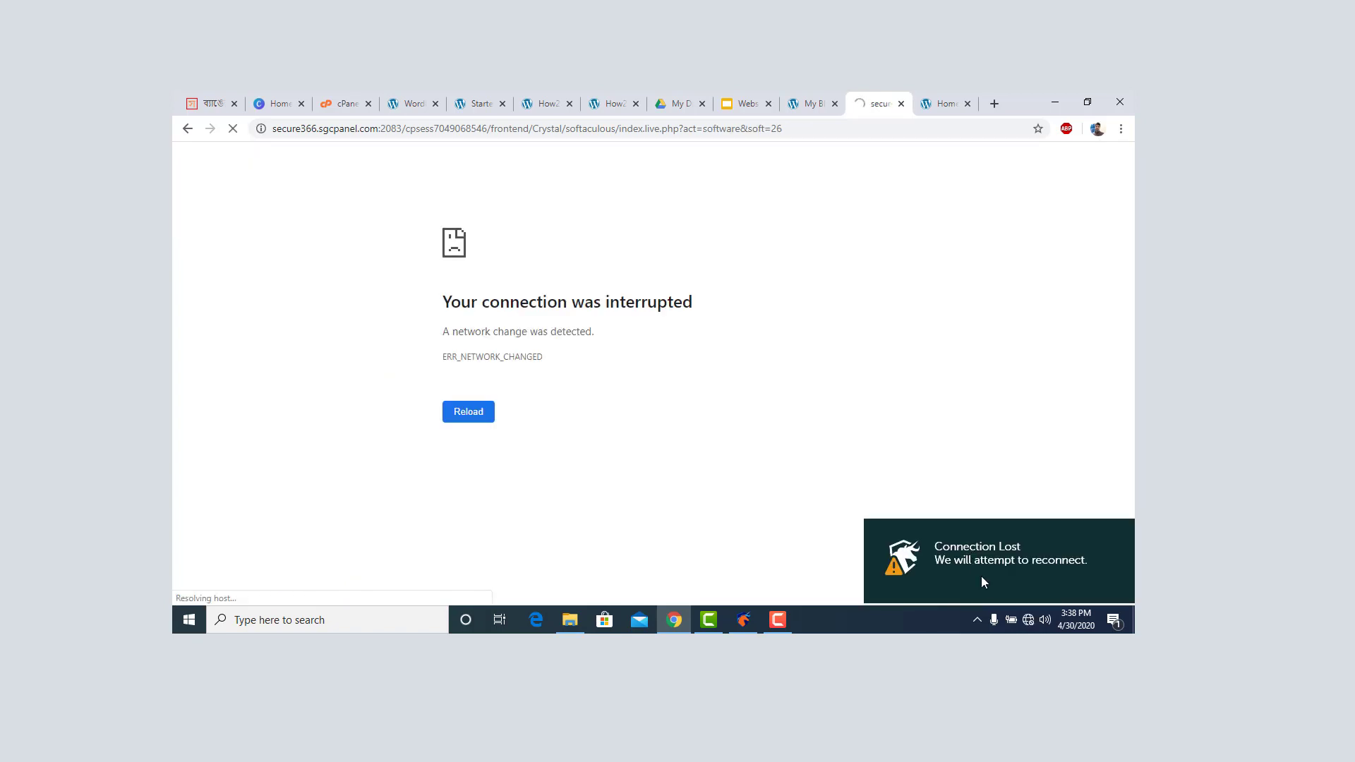
{"action": "left_click", "coordinate": [977, 619]}
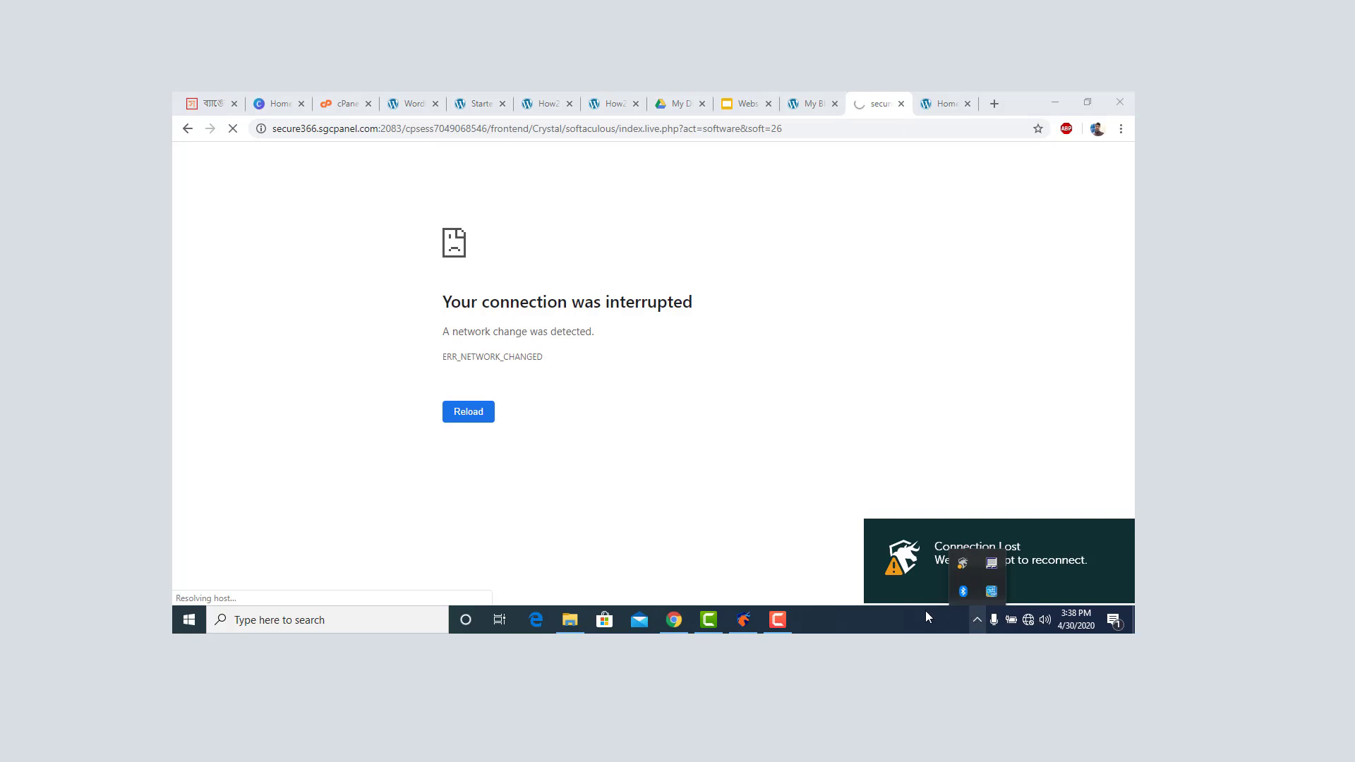
{"action": "left_click", "coordinate": [777, 619]}
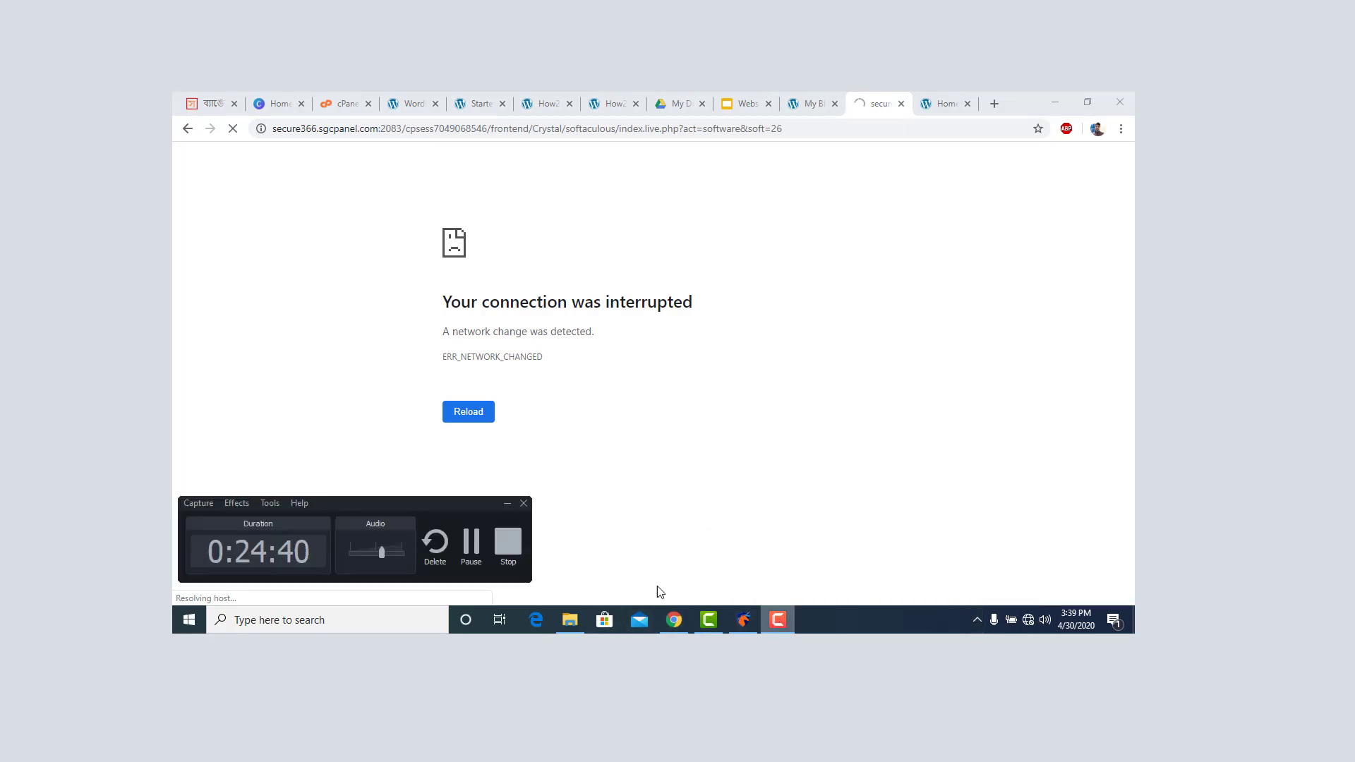
{"action": "left_click", "coordinate": [472, 542]}
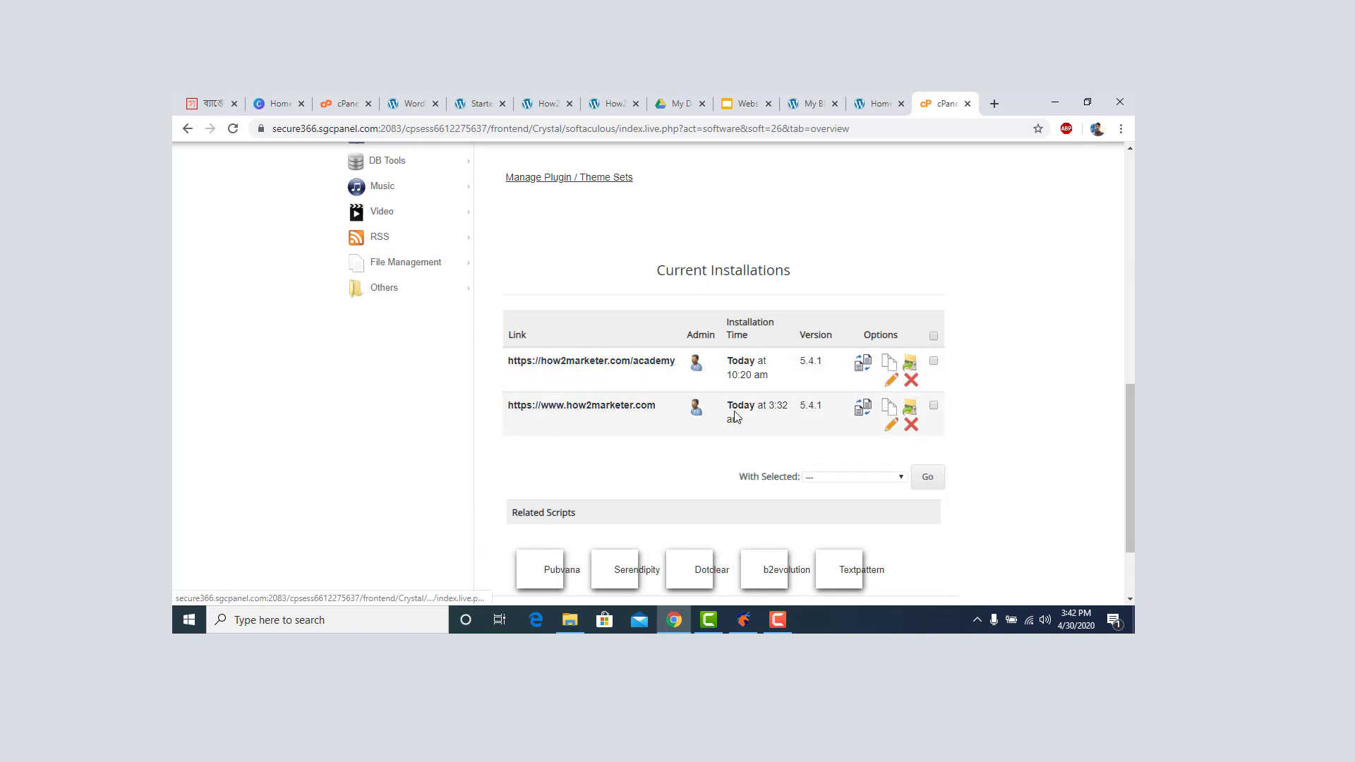
{"action": "scroll", "coordinate": [735, 415], "scroll_direction": "up", "scroll_amount": 10}
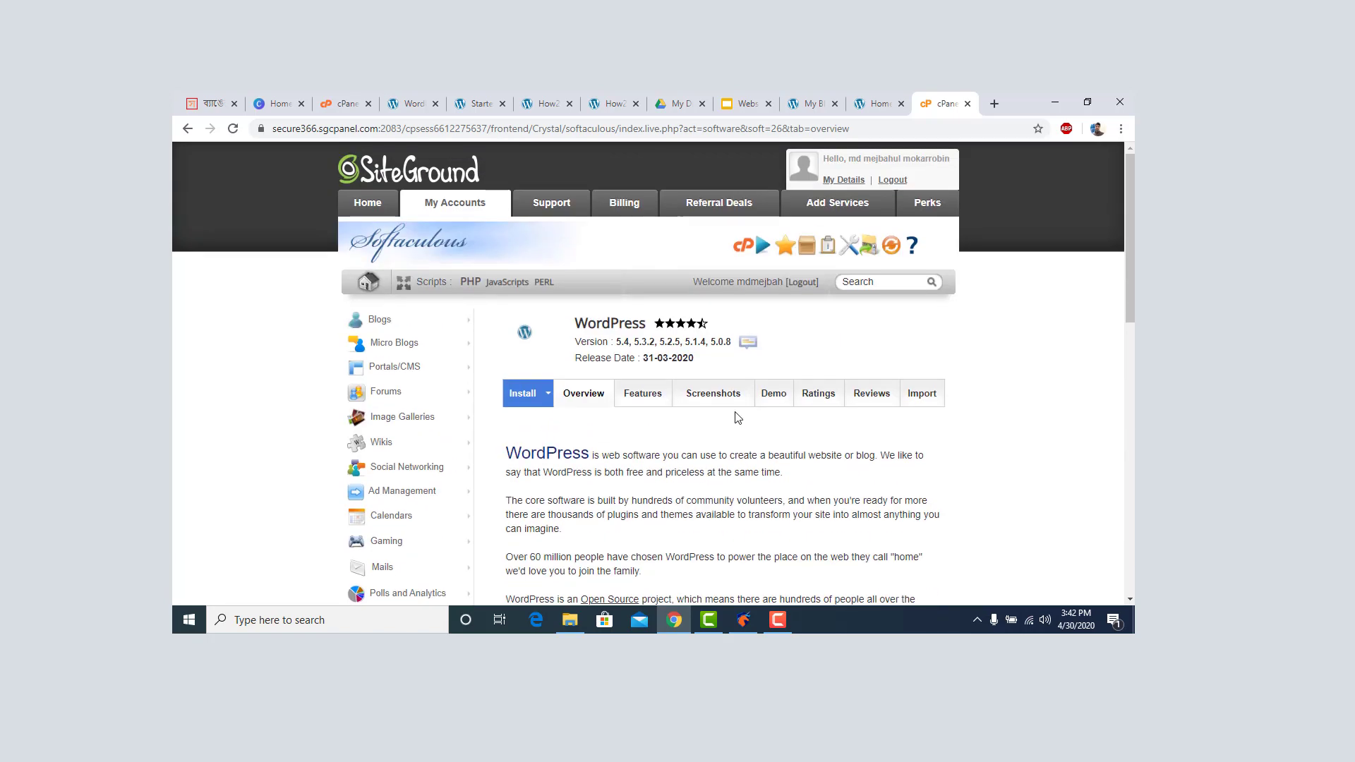
{"action": "scroll", "coordinate": [727, 363], "scroll_direction": "down", "scroll_amount": 10}
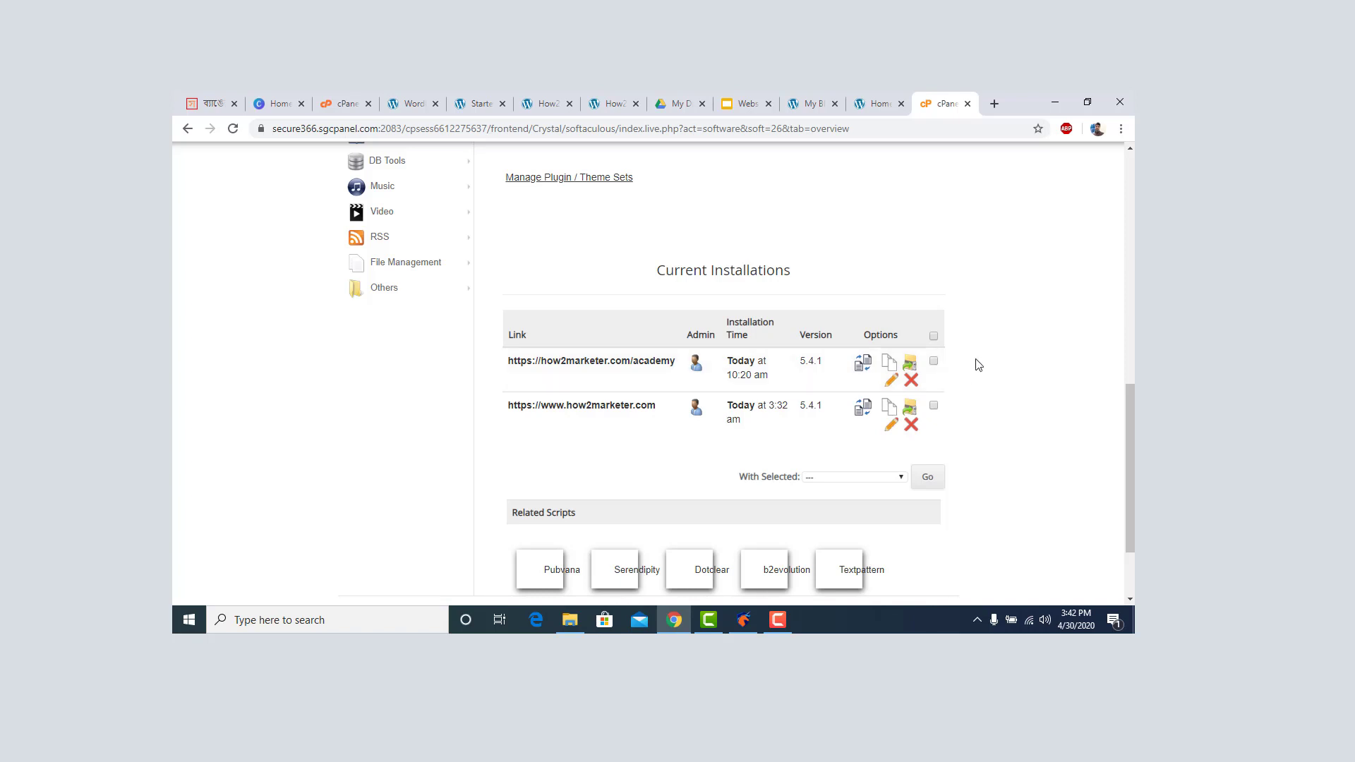
{"action": "scroll", "coordinate": [956, 366], "scroll_direction": "up", "scroll_amount": 7}
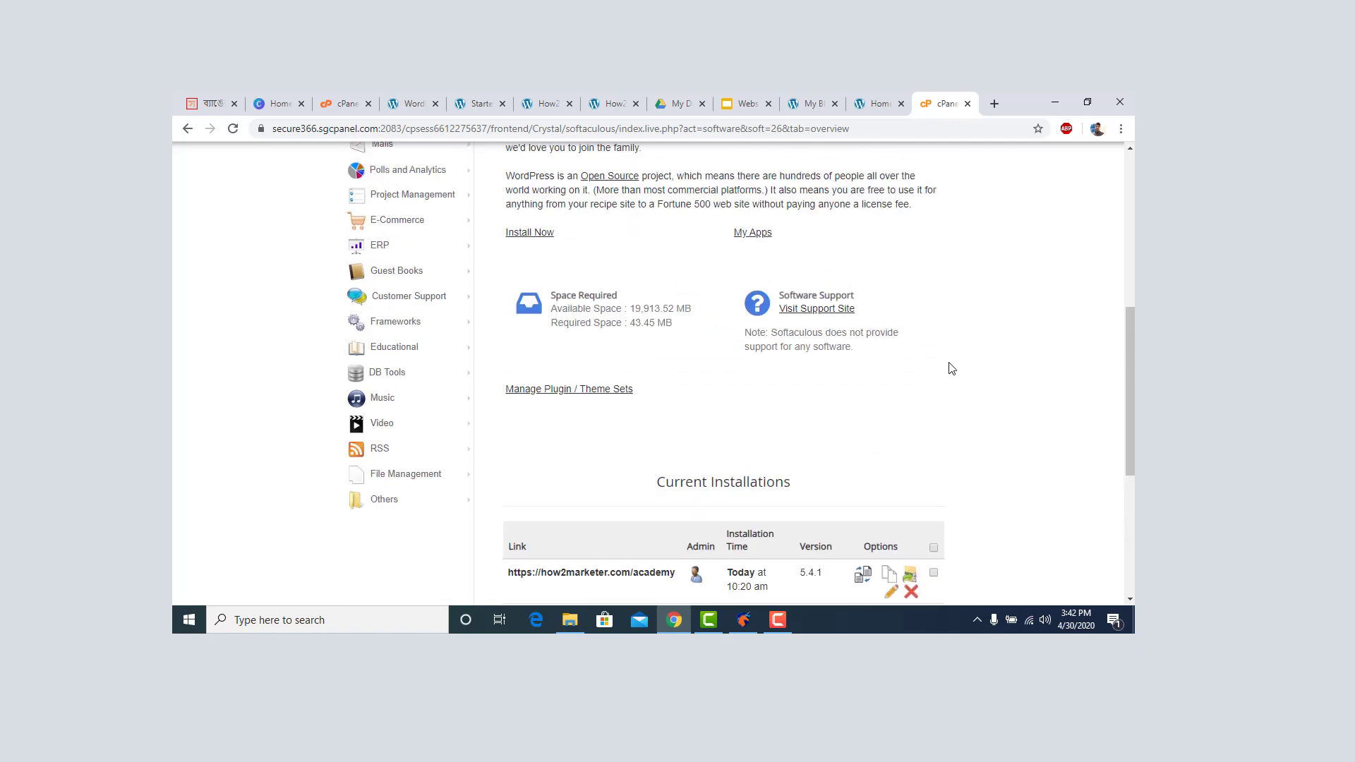
{"action": "scroll", "coordinate": [951, 368], "scroll_direction": "up", "scroll_amount": 1}
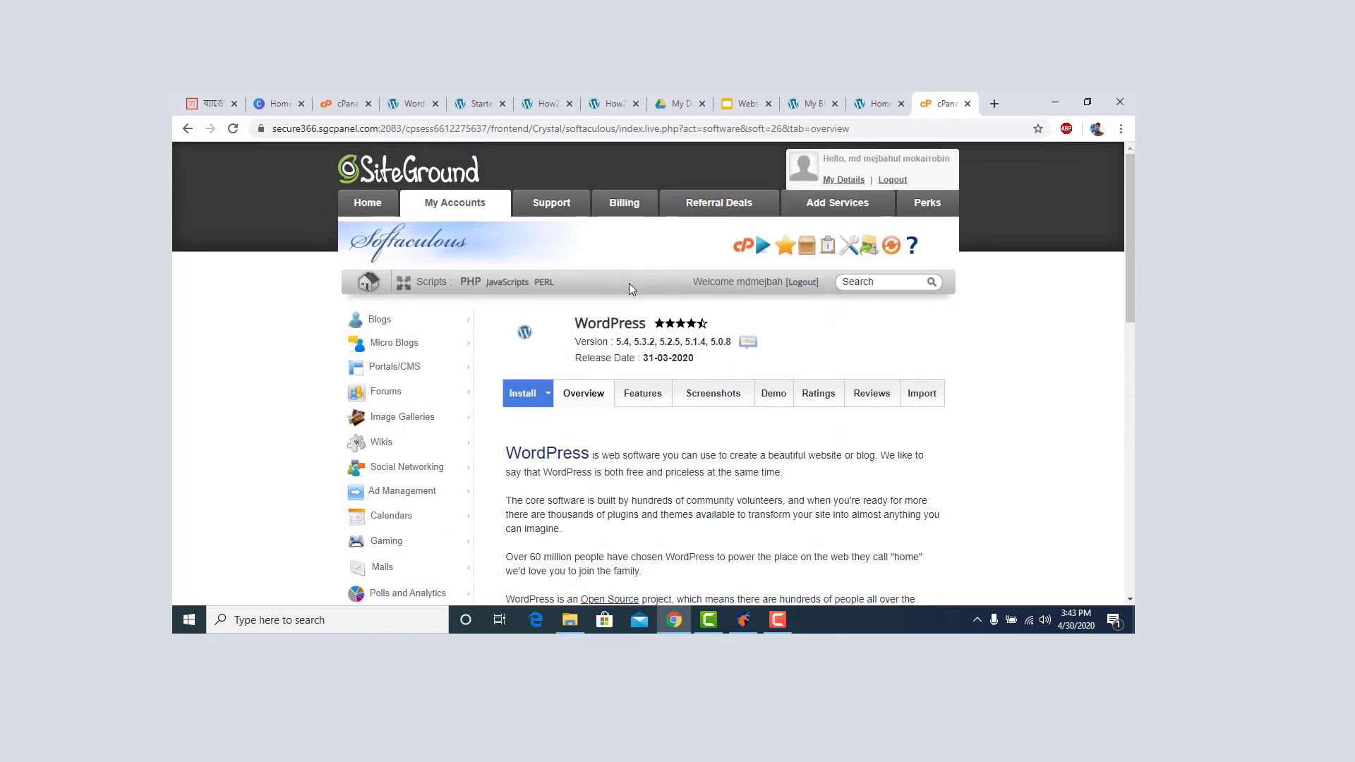
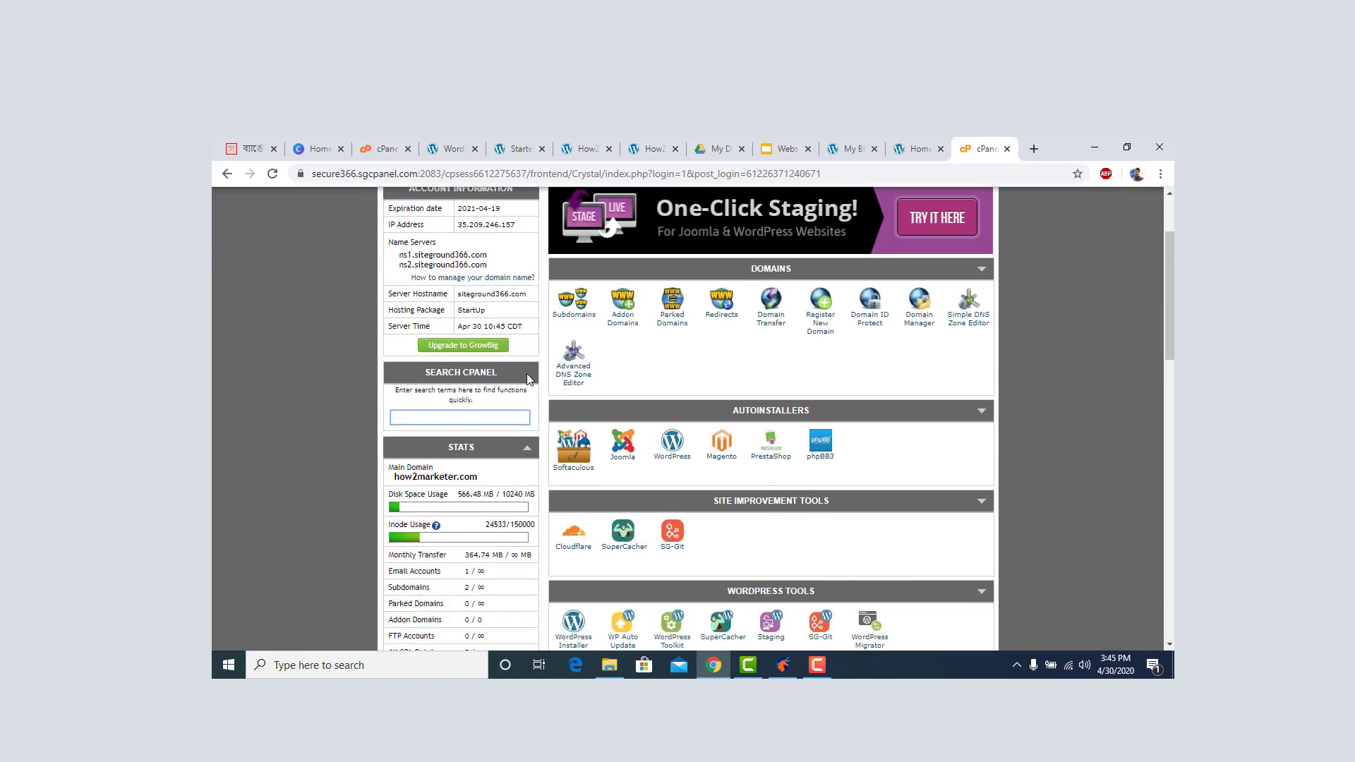
{"action": "scroll", "coordinate": [529, 380], "scroll_direction": "down", "scroll_amount": 2}
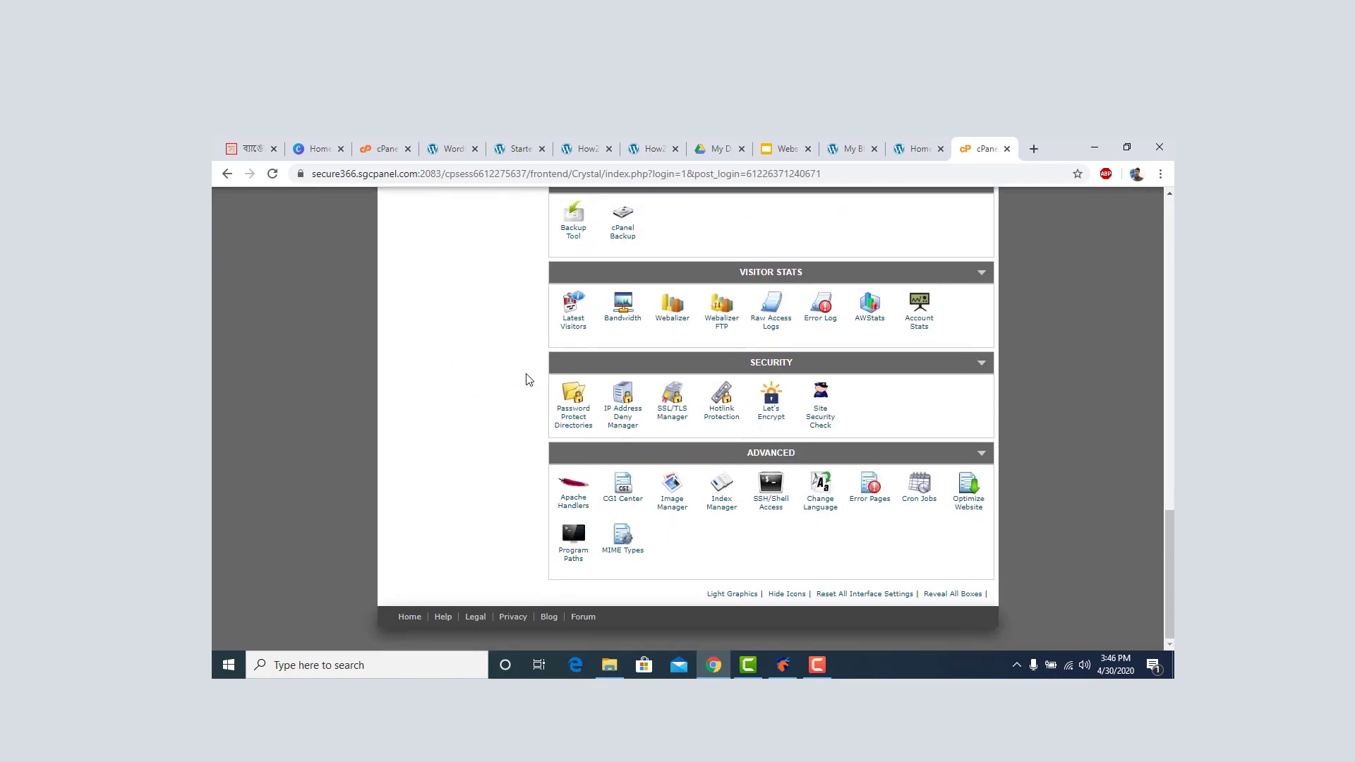
Find the Mail section and open the Email Accounts page.
{"action": "scroll", "coordinate": [531, 381], "scroll_direction": "up", "scroll_amount": 4}
{"action": "scroll", "coordinate": [530, 381], "scroll_direction": "up", "scroll_amount": 5}
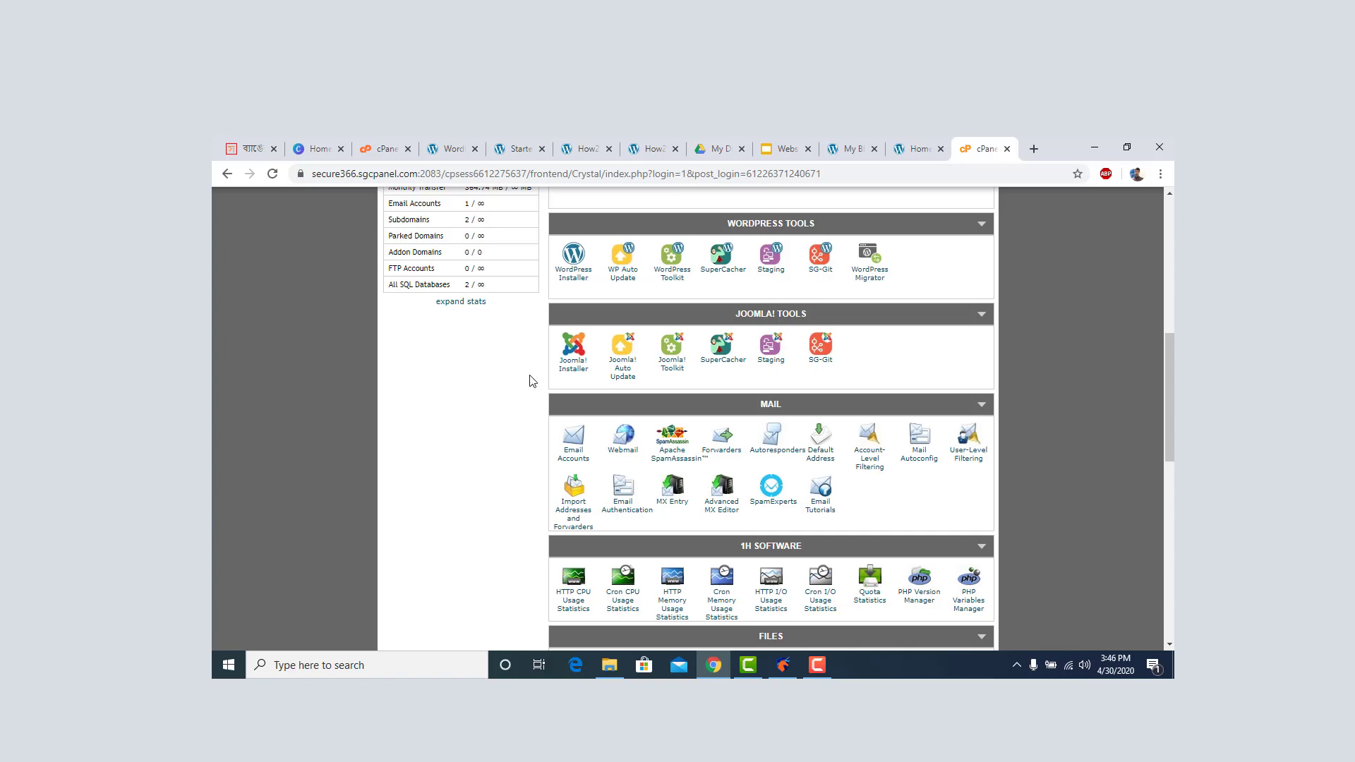
{"action": "scroll", "coordinate": [533, 381], "scroll_direction": "down", "scroll_amount": 1}
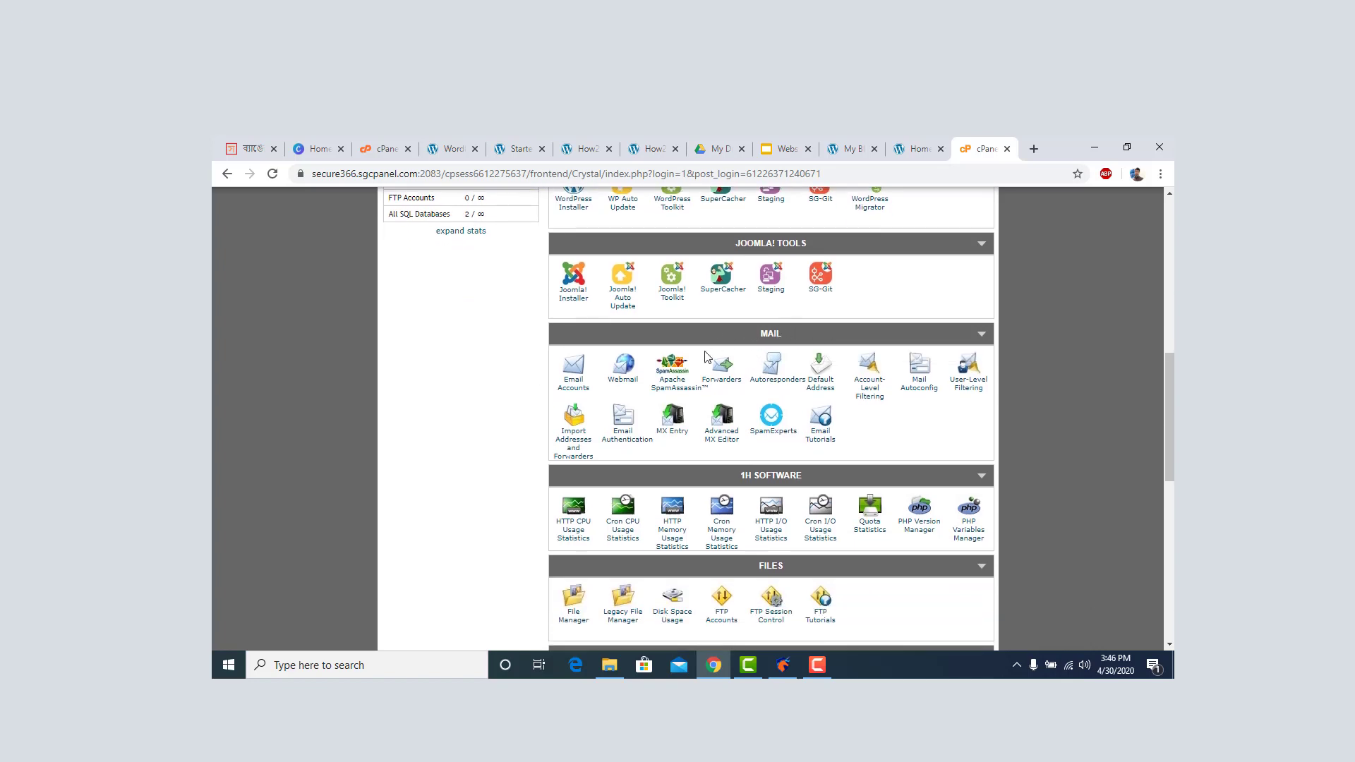
{"action": "scroll", "coordinate": [706, 356], "scroll_direction": "down", "scroll_amount": 1}
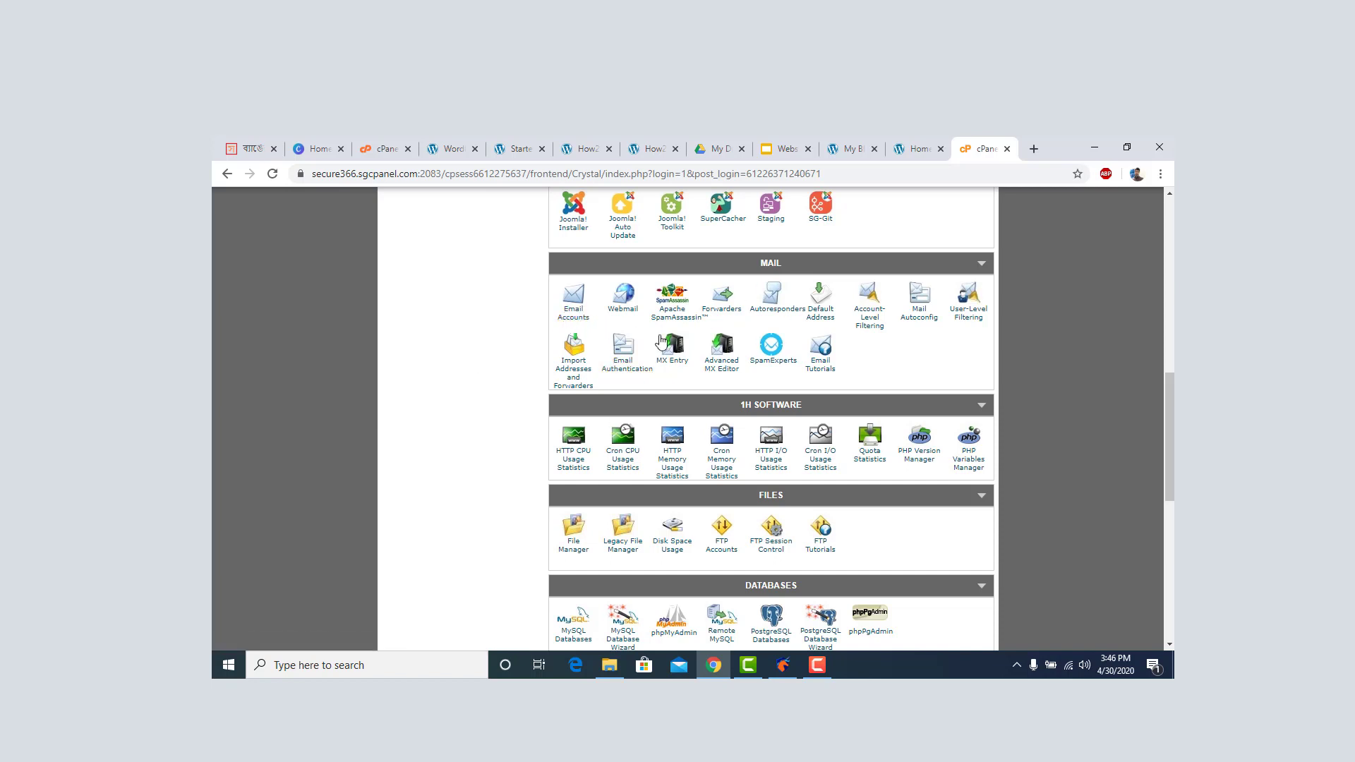
{"action": "left_click", "coordinate": [583, 322]}
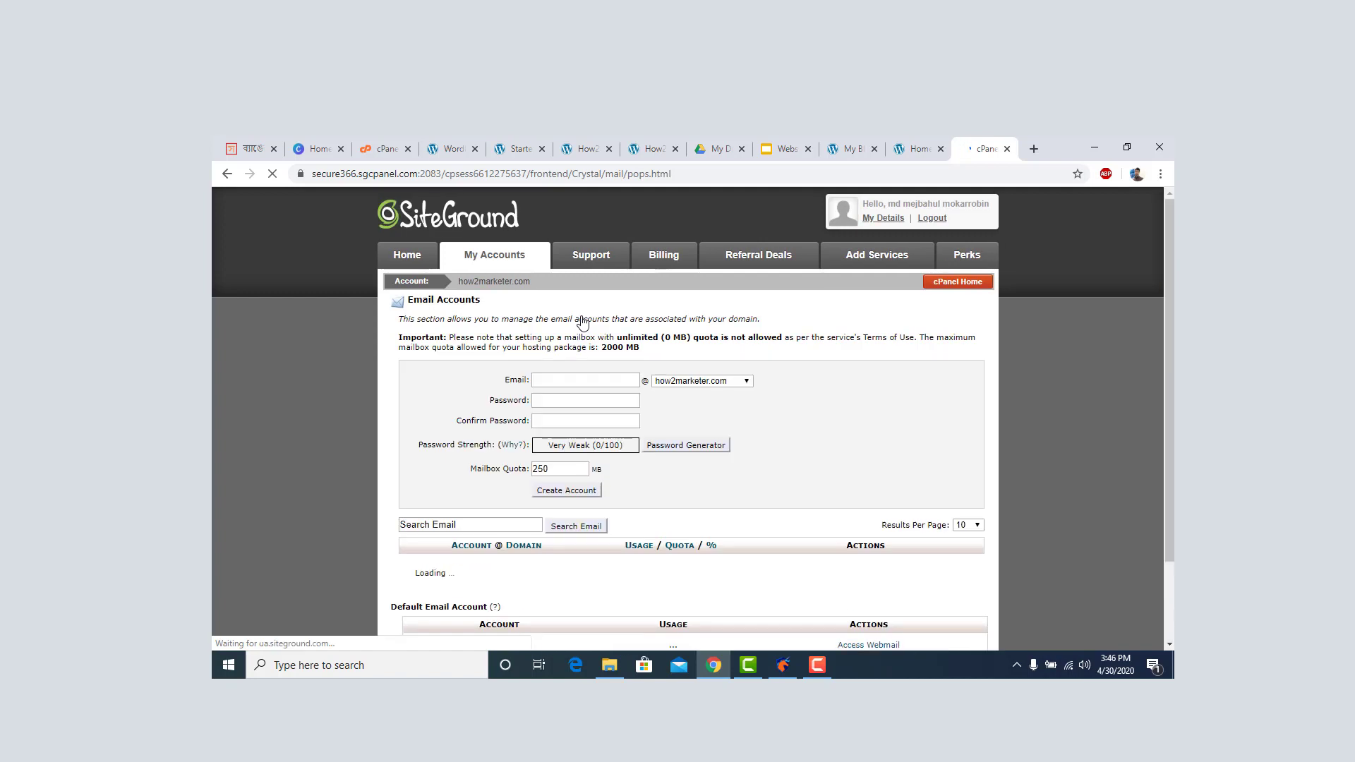
Look over the Email Accounts page, then return to the cPanel home page.
{"action": "scroll", "coordinate": [583, 322], "scroll_direction": "down", "scroll_amount": 3}
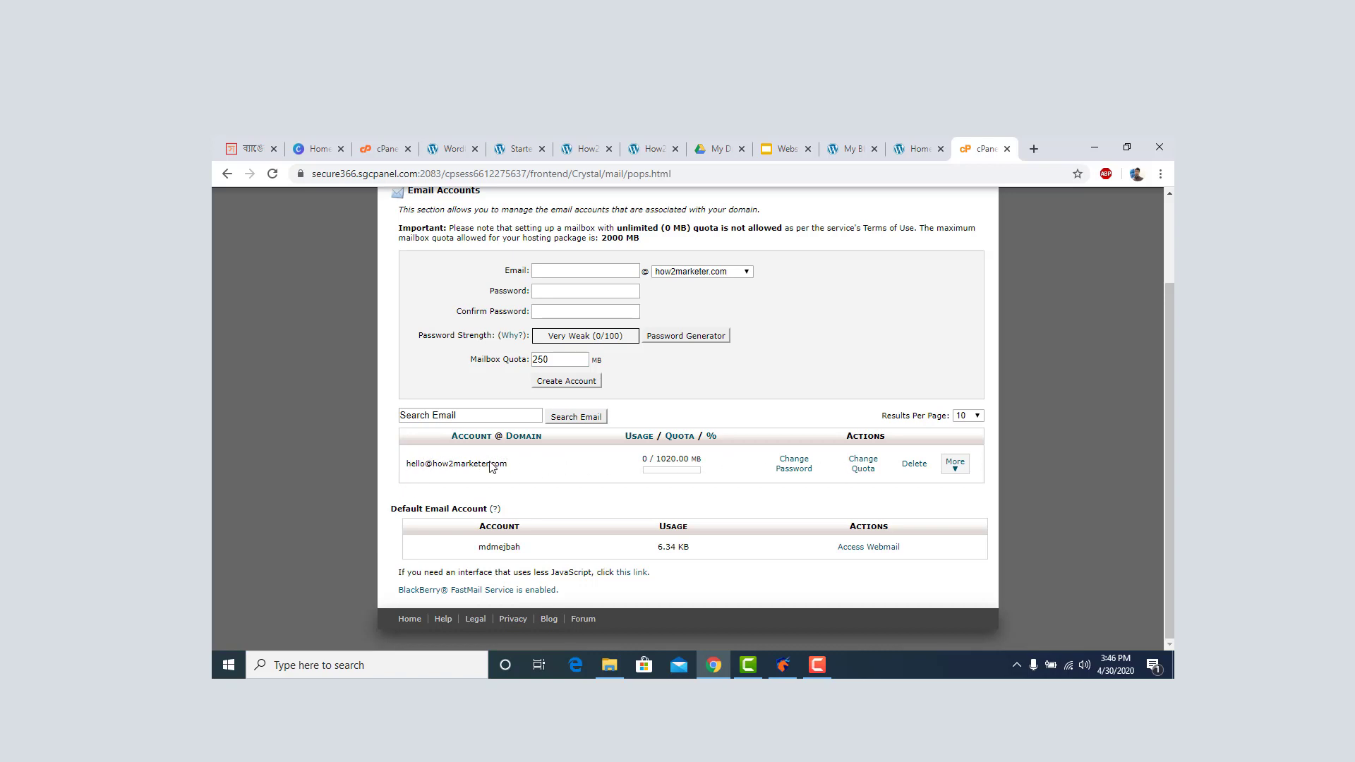
{"action": "scroll", "coordinate": [492, 466], "scroll_direction": "up", "scroll_amount": 2}
{"action": "scroll", "coordinate": [484, 469], "scroll_direction": "down", "scroll_amount": 2}
{"action": "scroll", "coordinate": [214, 217], "scroll_direction": "up", "scroll_amount": 2}
{"action": "left_click", "coordinate": [223, 177]}
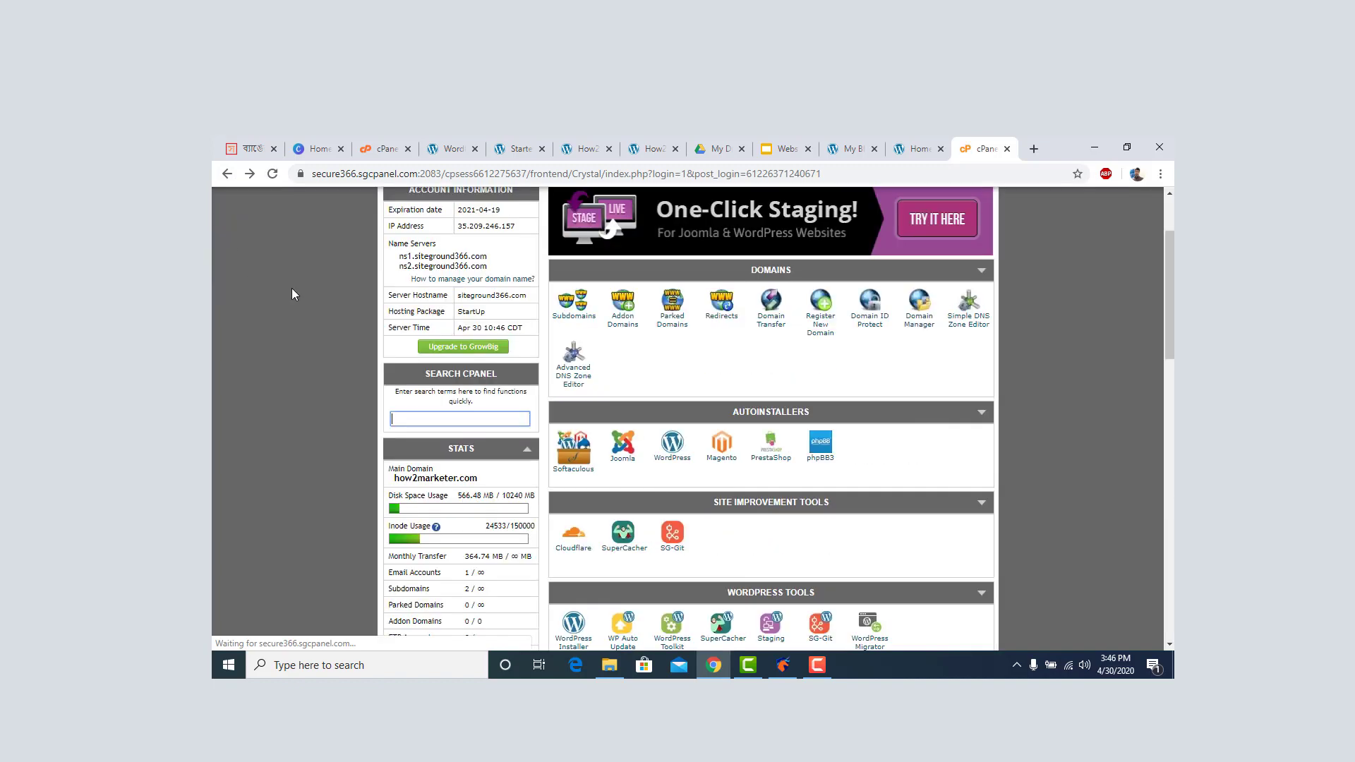
Reopen Email Accounts and scroll to the new-mailbox form.
{"action": "scroll", "coordinate": [642, 417], "scroll_direction": "down", "scroll_amount": 10}
{"action": "scroll", "coordinate": [642, 416], "scroll_direction": "down", "scroll_amount": 2}
{"action": "scroll", "coordinate": [642, 417], "scroll_direction": "up", "scroll_amount": 2}
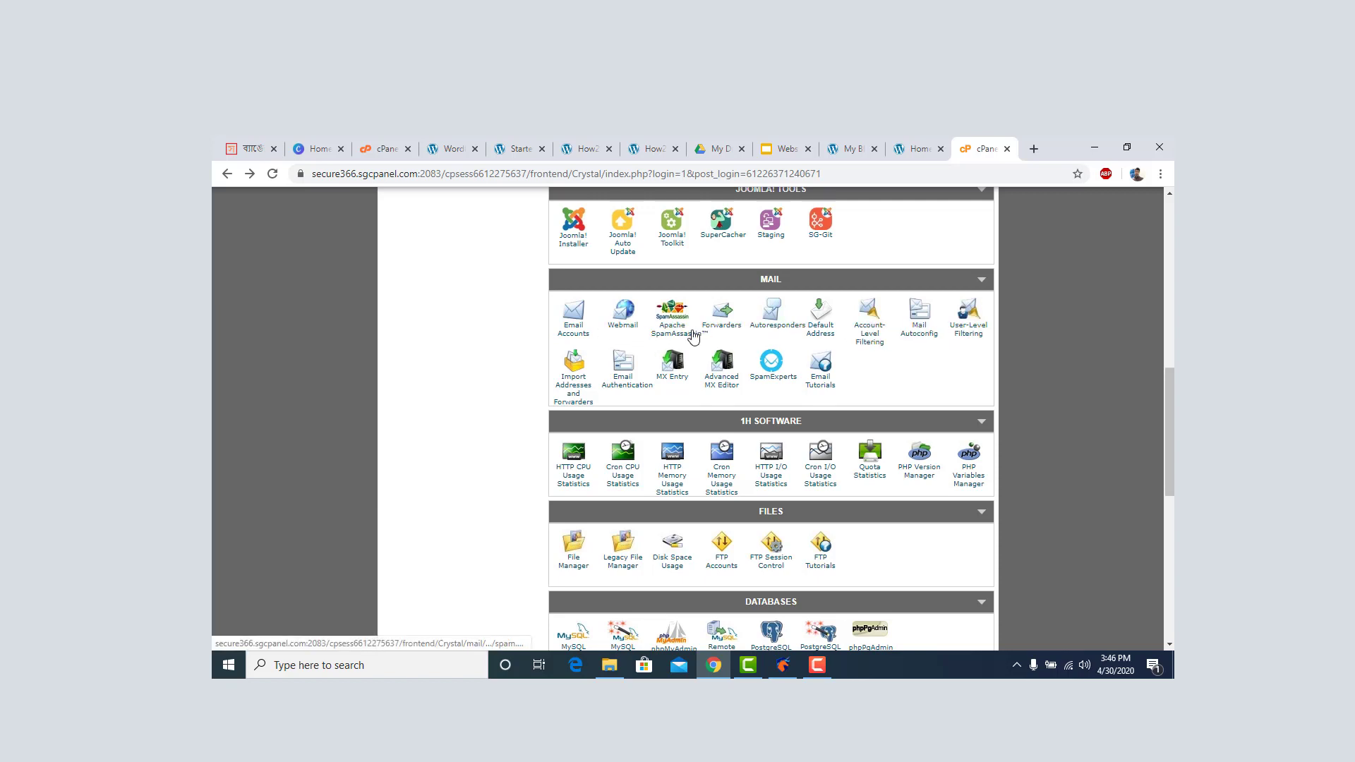
{"action": "left_click", "coordinate": [577, 337]}
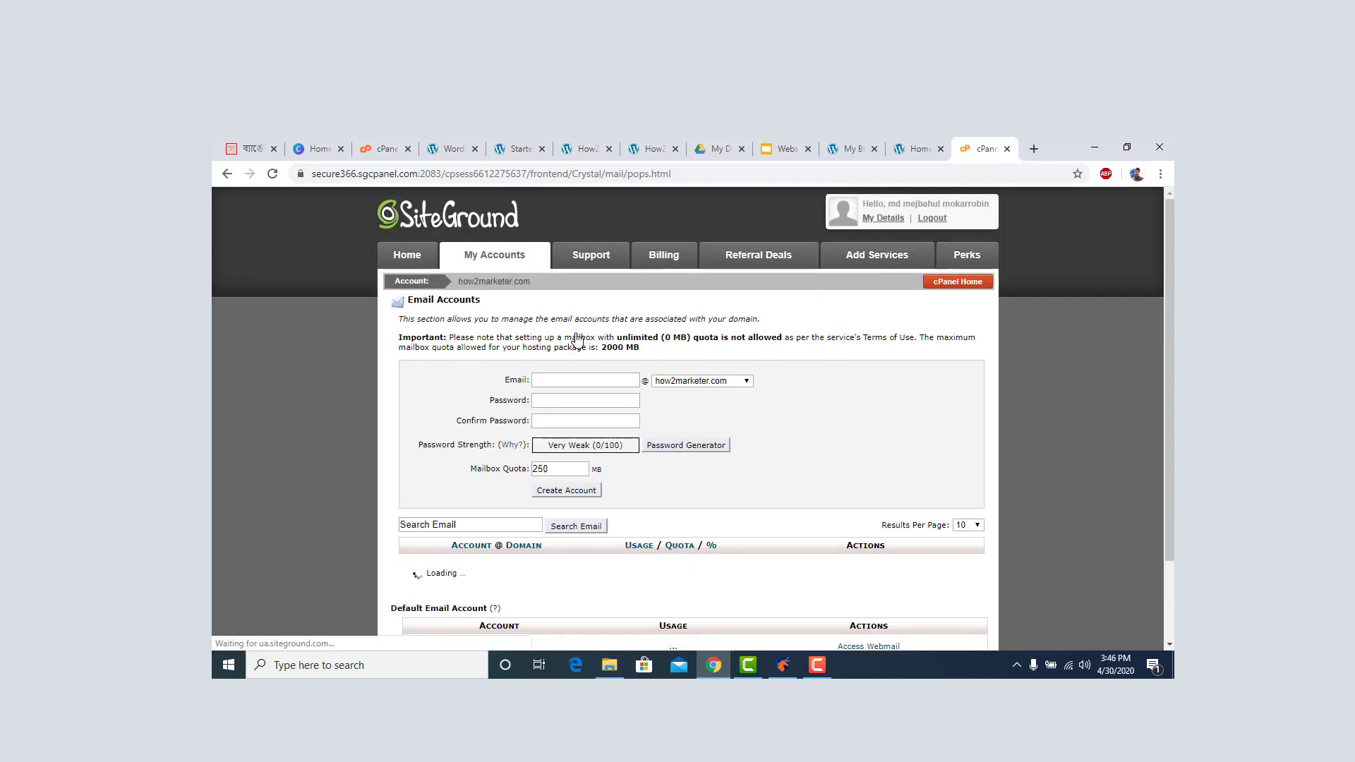
{"action": "scroll", "coordinate": [625, 316], "scroll_direction": "down", "scroll_amount": 3}
{"action": "left_click", "coordinate": [683, 271]}
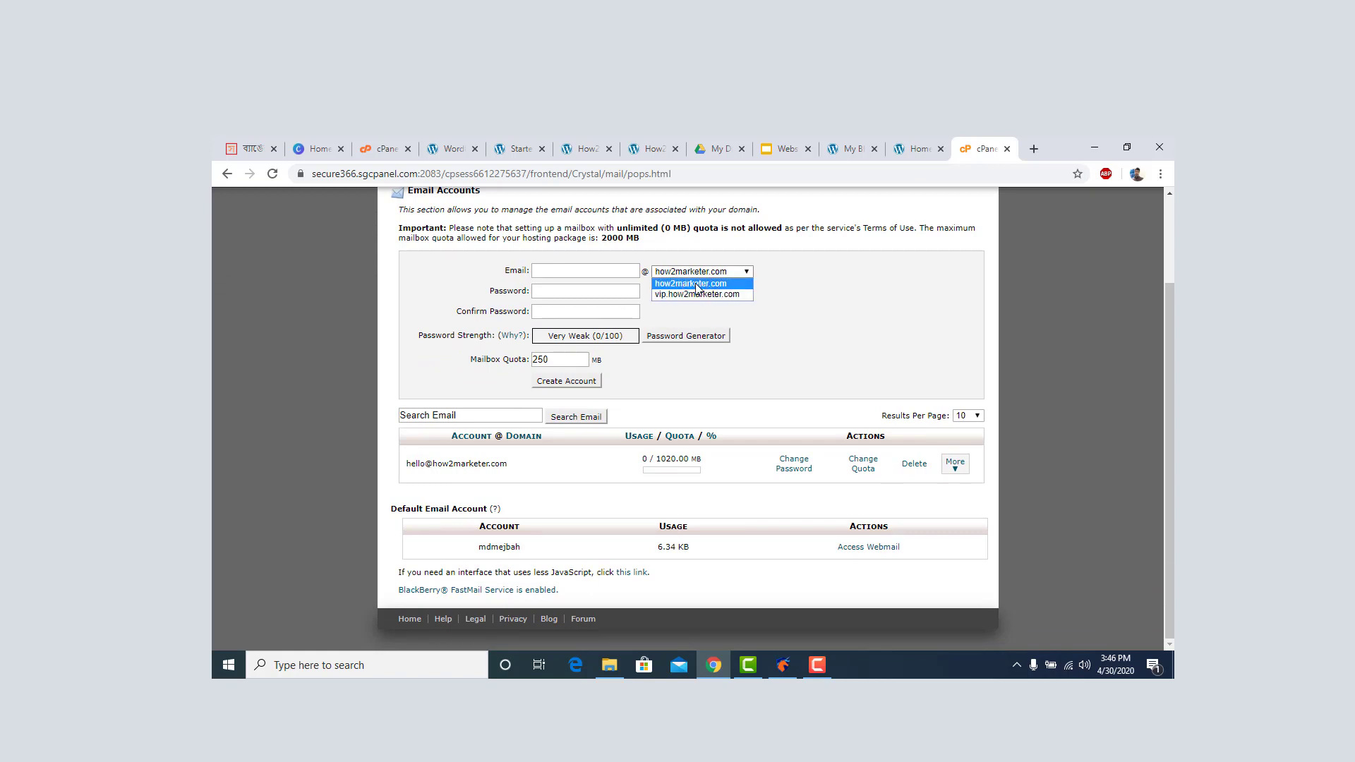
{"action": "left_click", "coordinate": [702, 283]}
{"action": "left_click", "coordinate": [700, 274]}
{"action": "left_click", "coordinate": [693, 292]}
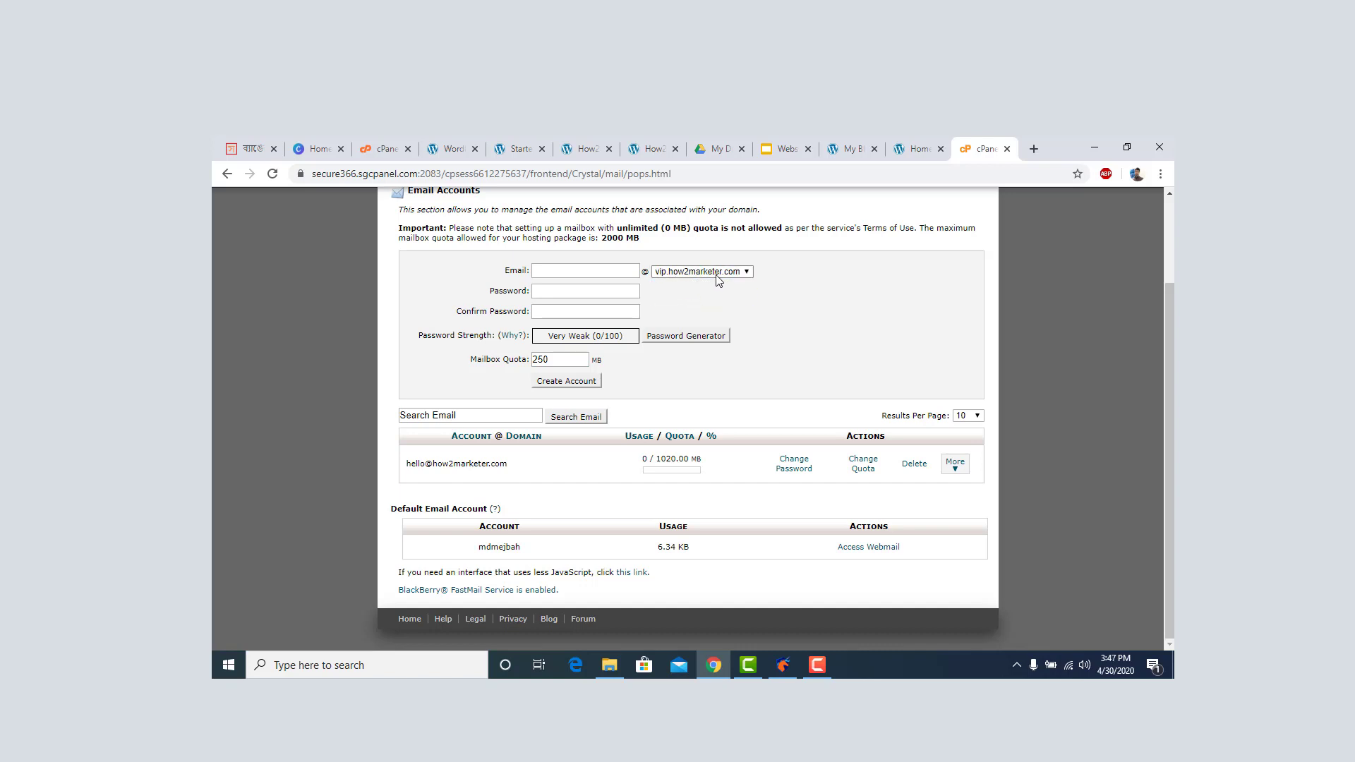
{"action": "left_click", "coordinate": [717, 275]}
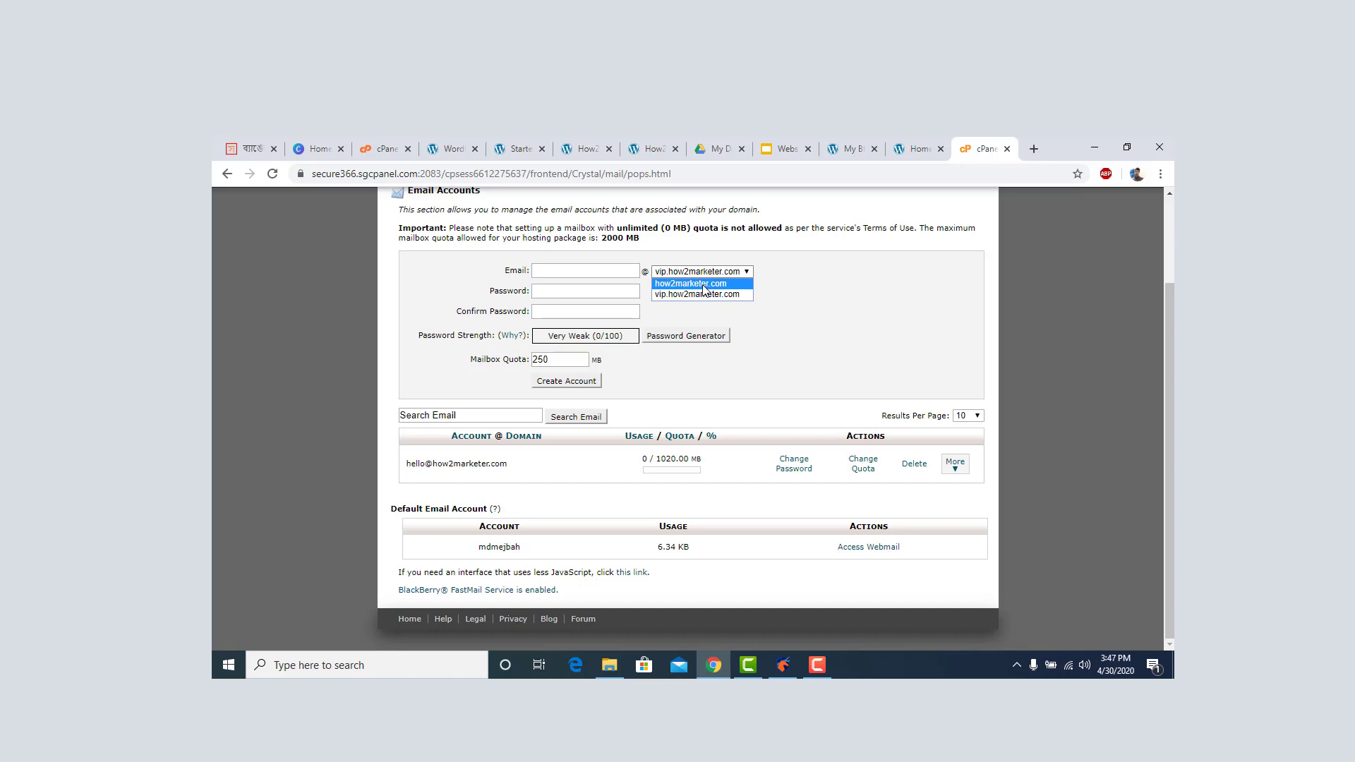
{"action": "left_click", "coordinate": [703, 285]}
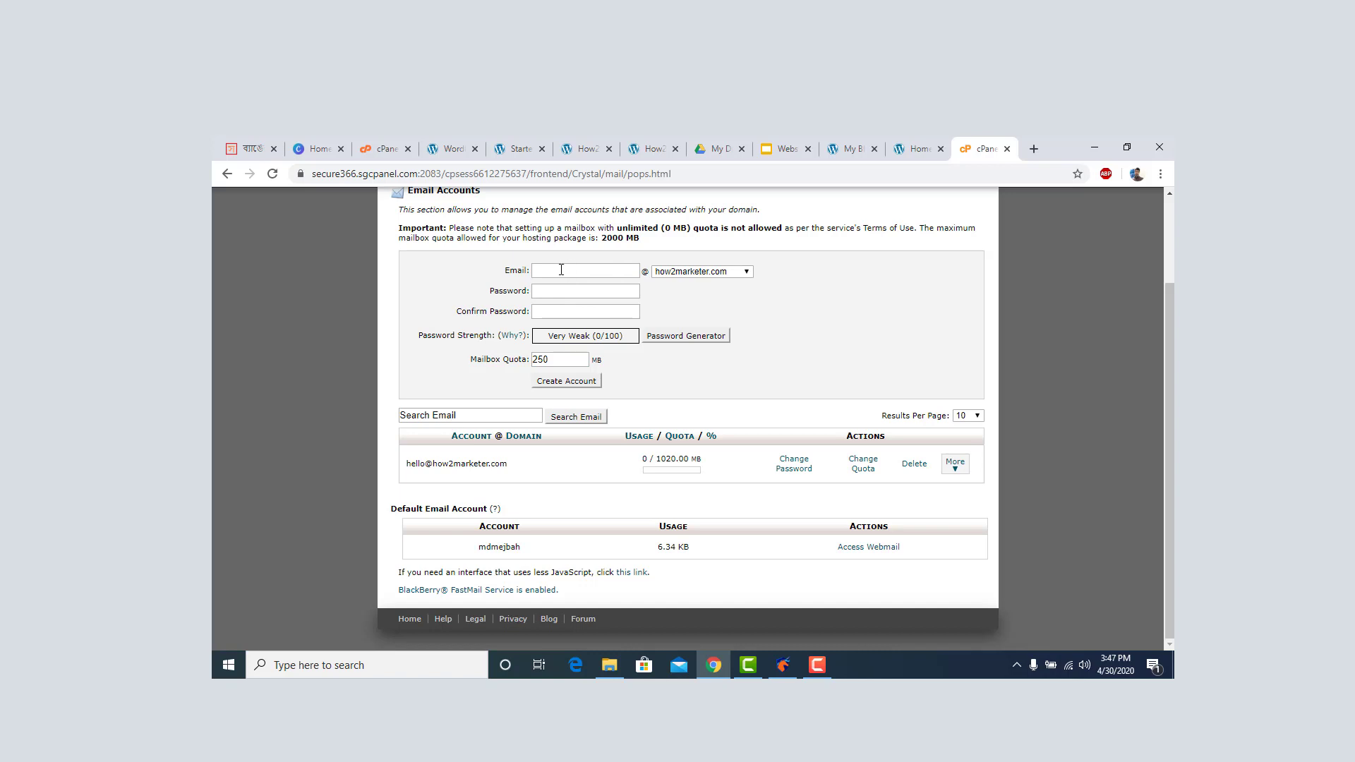
Enter the new mailbox's username, then type and confirm its password.
{"action": "left_click", "coordinate": [565, 271]}
{"action": "type", "text": "ankon"}
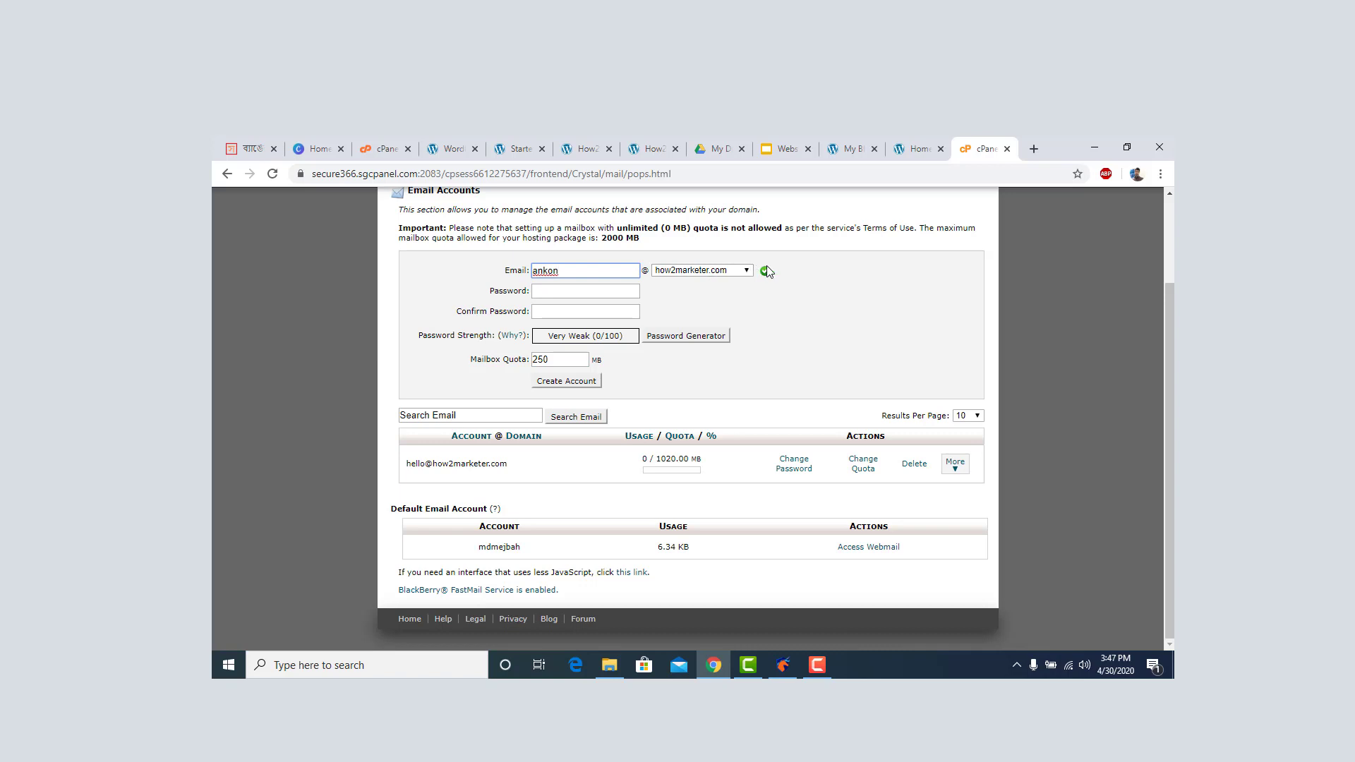
{"action": "left_click", "coordinate": [782, 281]}
{"action": "left_click", "coordinate": [581, 292]}
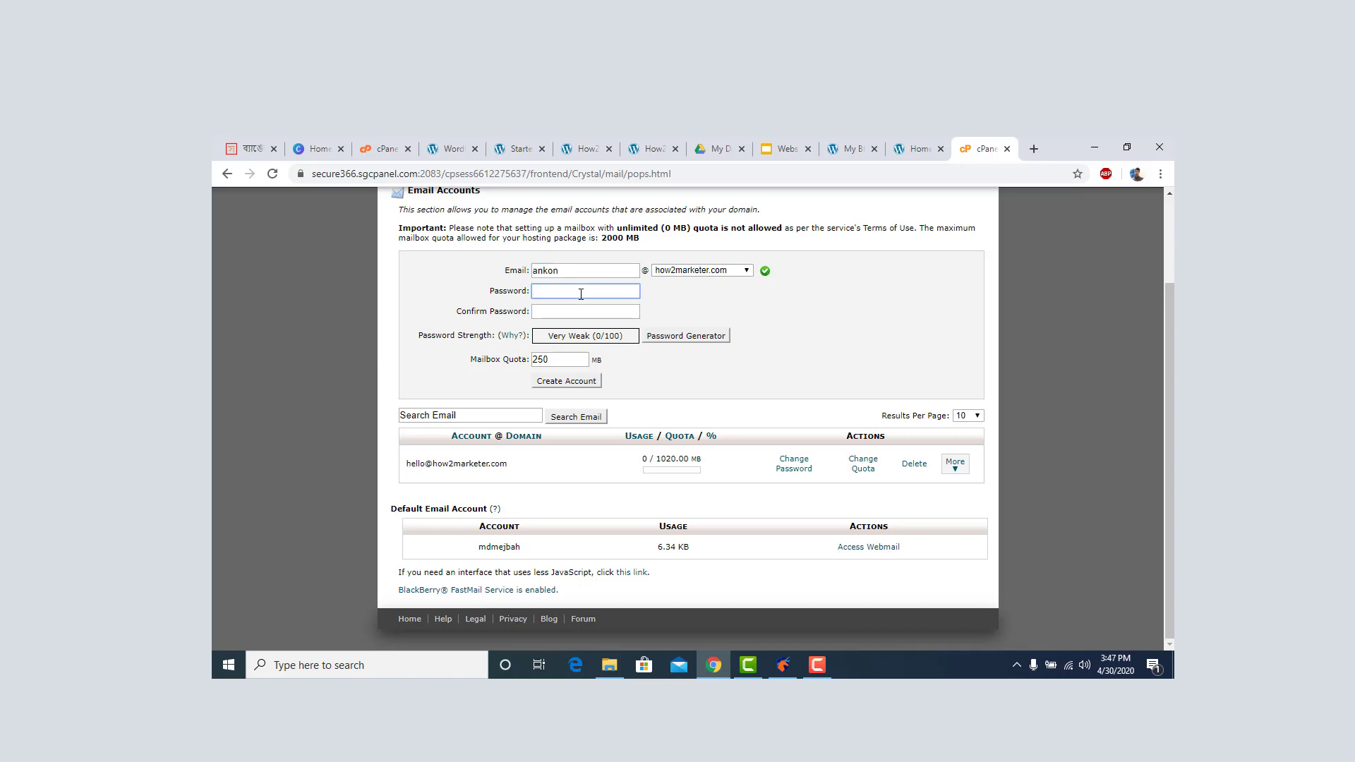
{"action": "type", "text": "a•••••"}
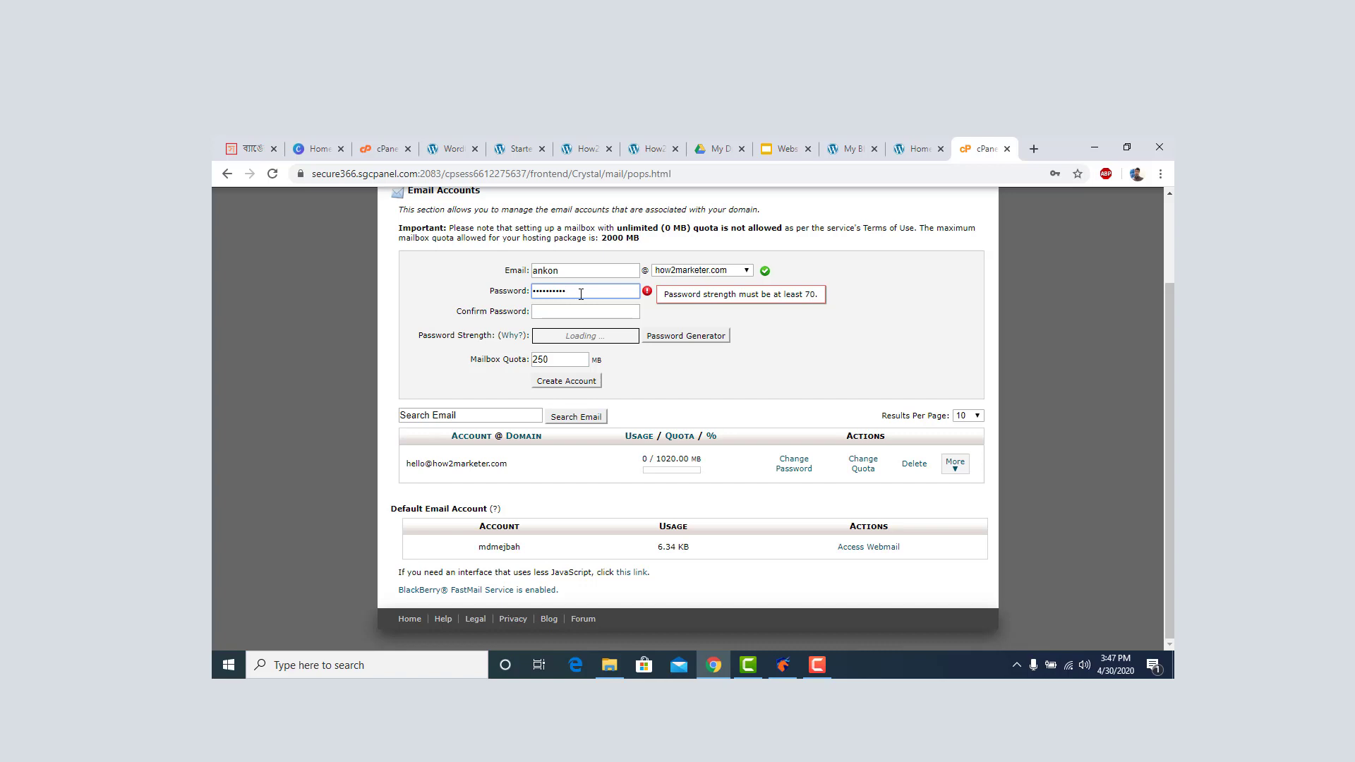
{"action": "key", "text": "Tab"}
{"action": "type", "text": "a"}
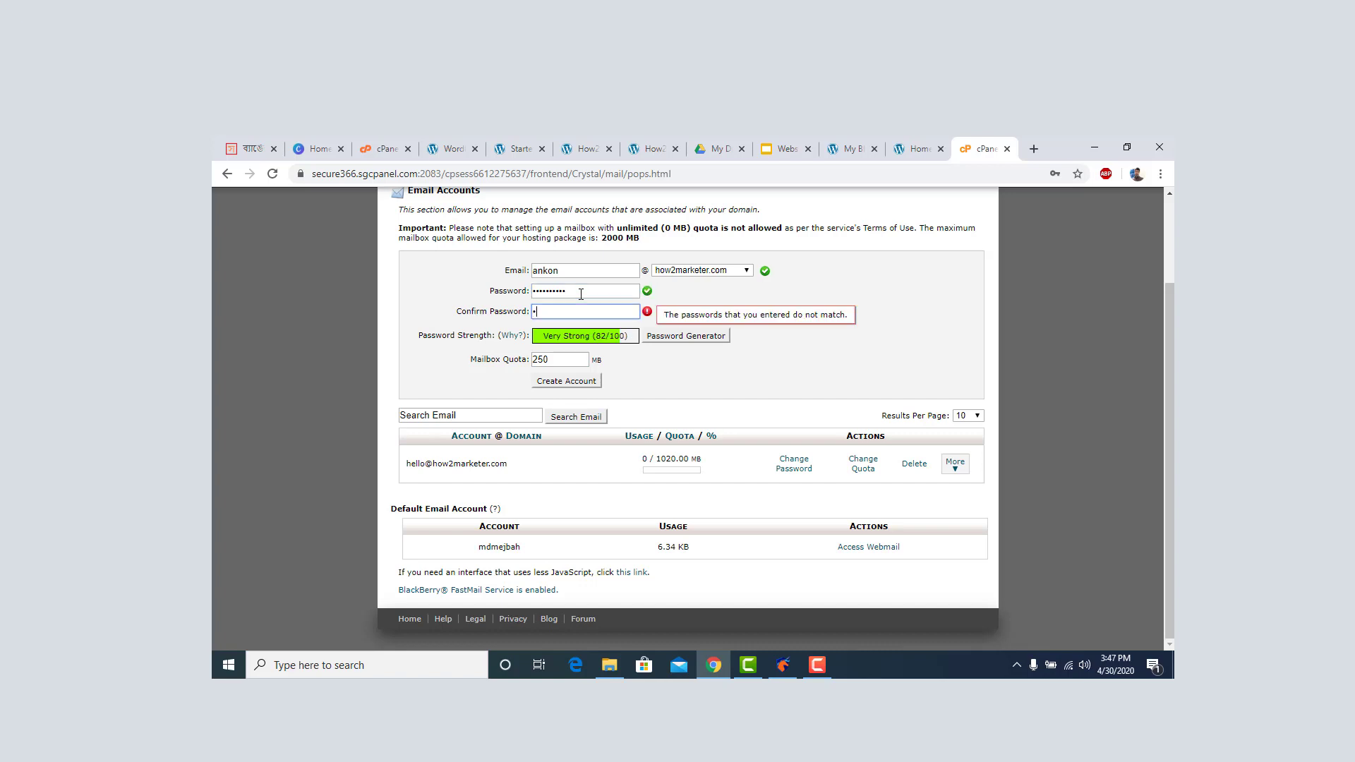
{"action": "type", "text": "•••••••••"}
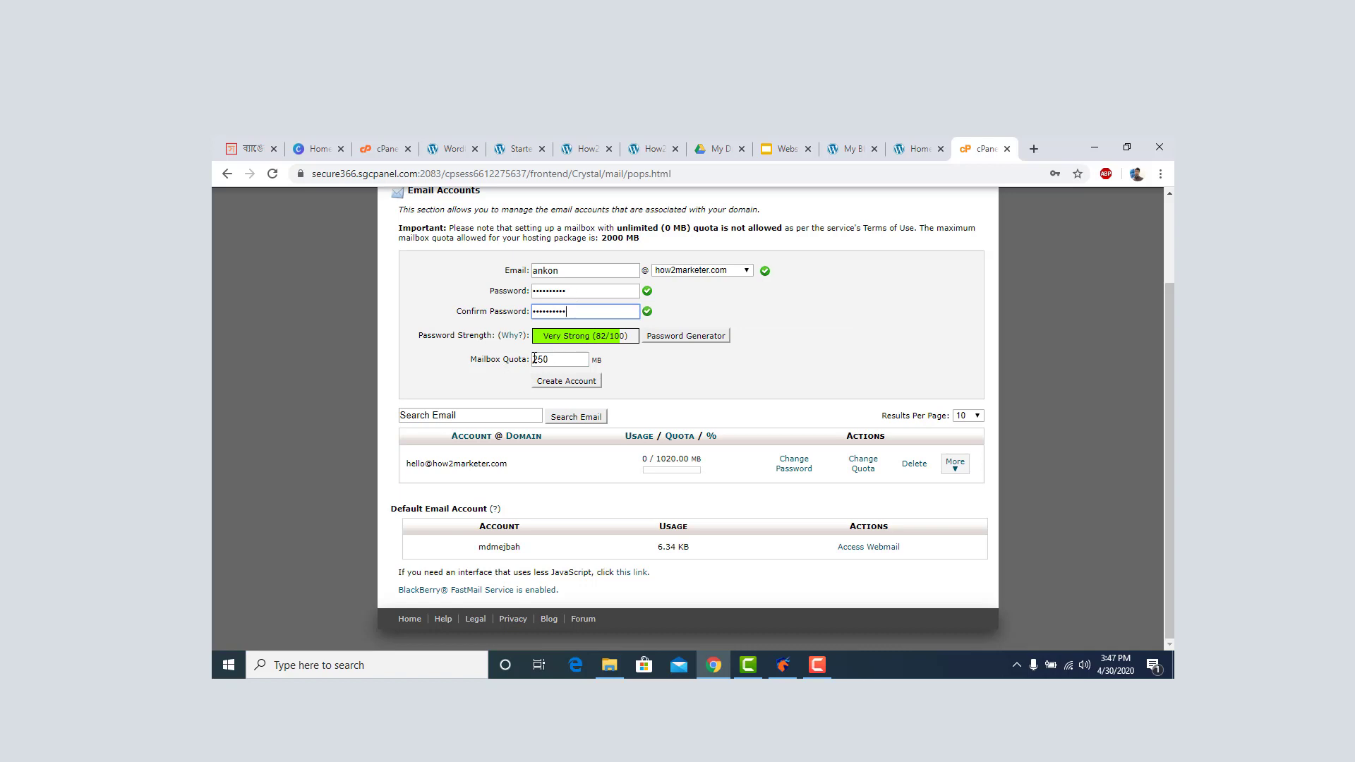
Set the mailbox quota to 1024 MB and create the account.
{"action": "double_click", "coordinate": [538, 359]}
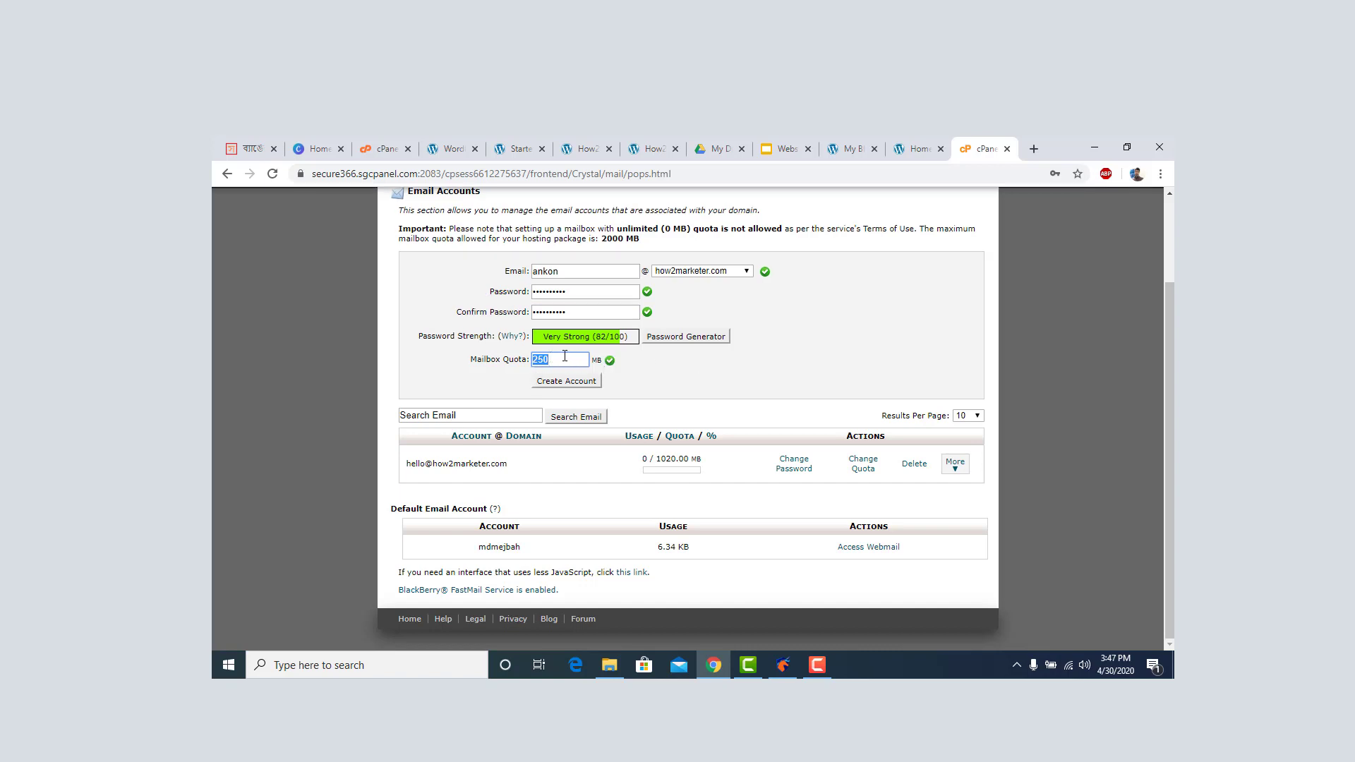
{"action": "type", "text": "1024"}
{"action": "left_click", "coordinate": [701, 365]}
{"action": "left_click_drag", "start_coordinate": [563, 359], "coordinate": [534, 359]}
{"action": "left_click", "coordinate": [661, 362]}
{"action": "left_click", "coordinate": [581, 384]}
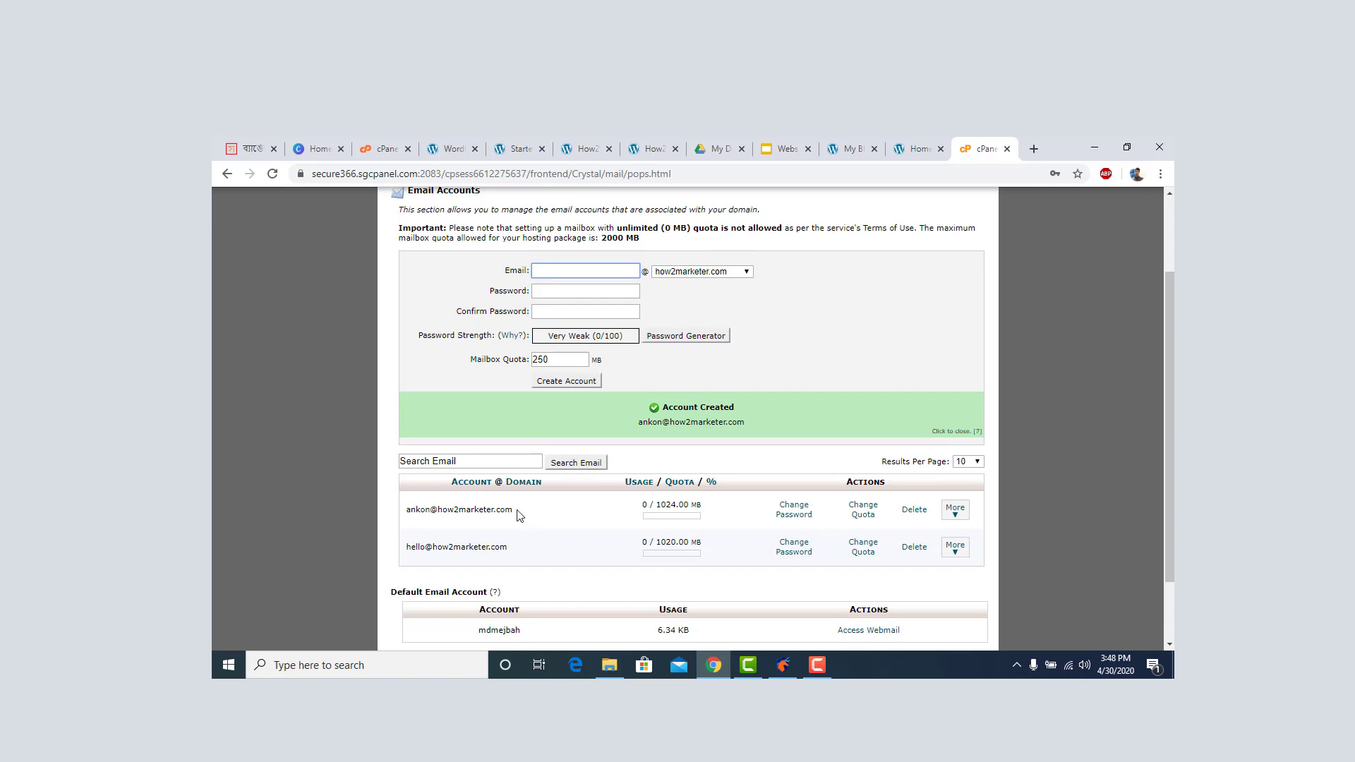
{"action": "scroll", "coordinate": [537, 494], "scroll_direction": "up", "scroll_amount": 2}
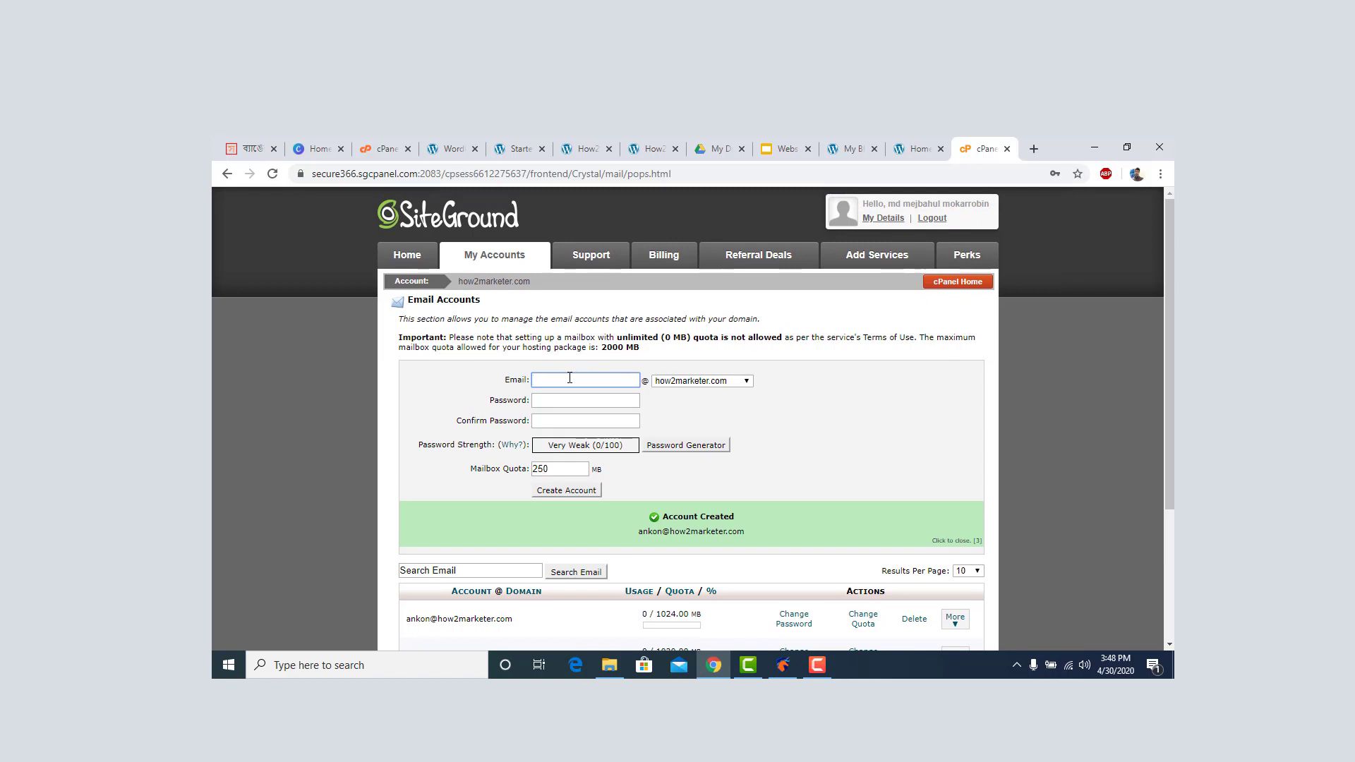
{"action": "type", "text": "info"}
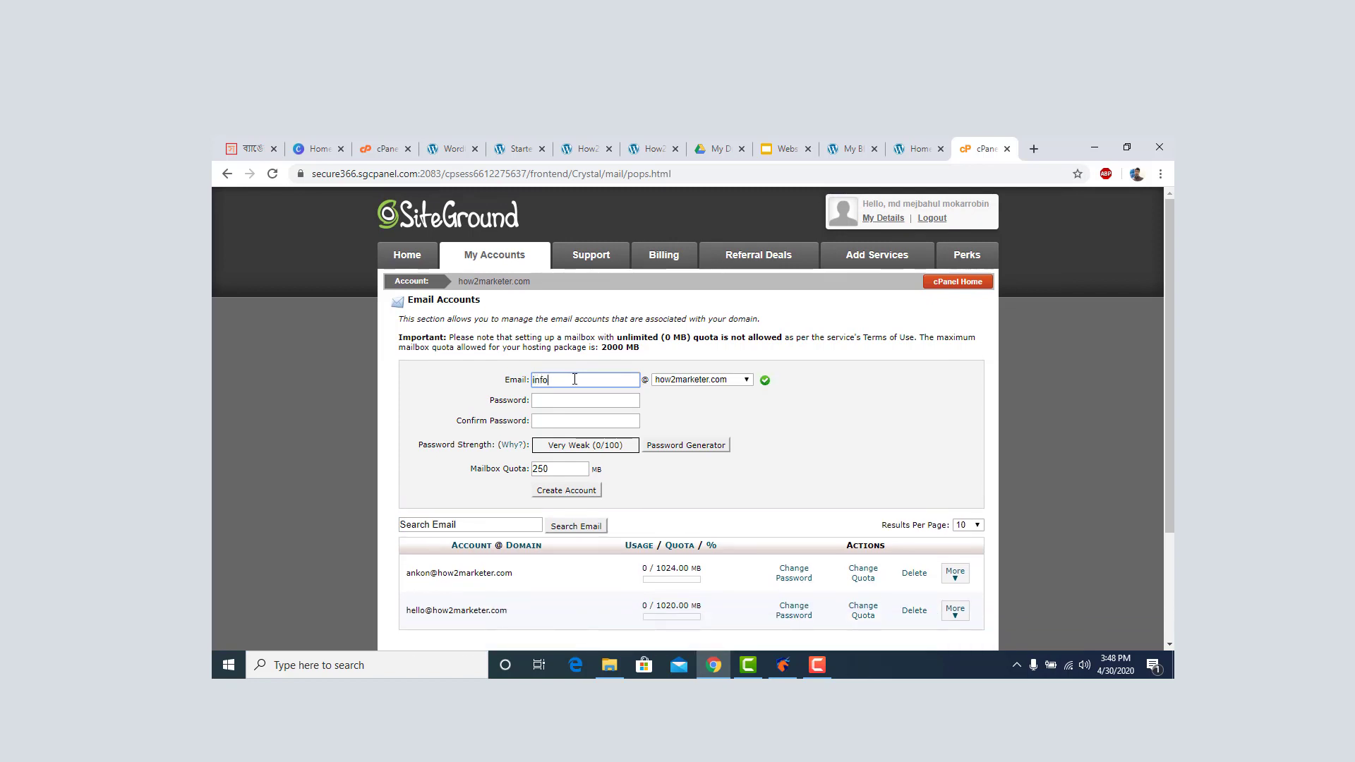
{"action": "left_click", "coordinate": [580, 399]}
{"action": "type", "text": "a••••••"}
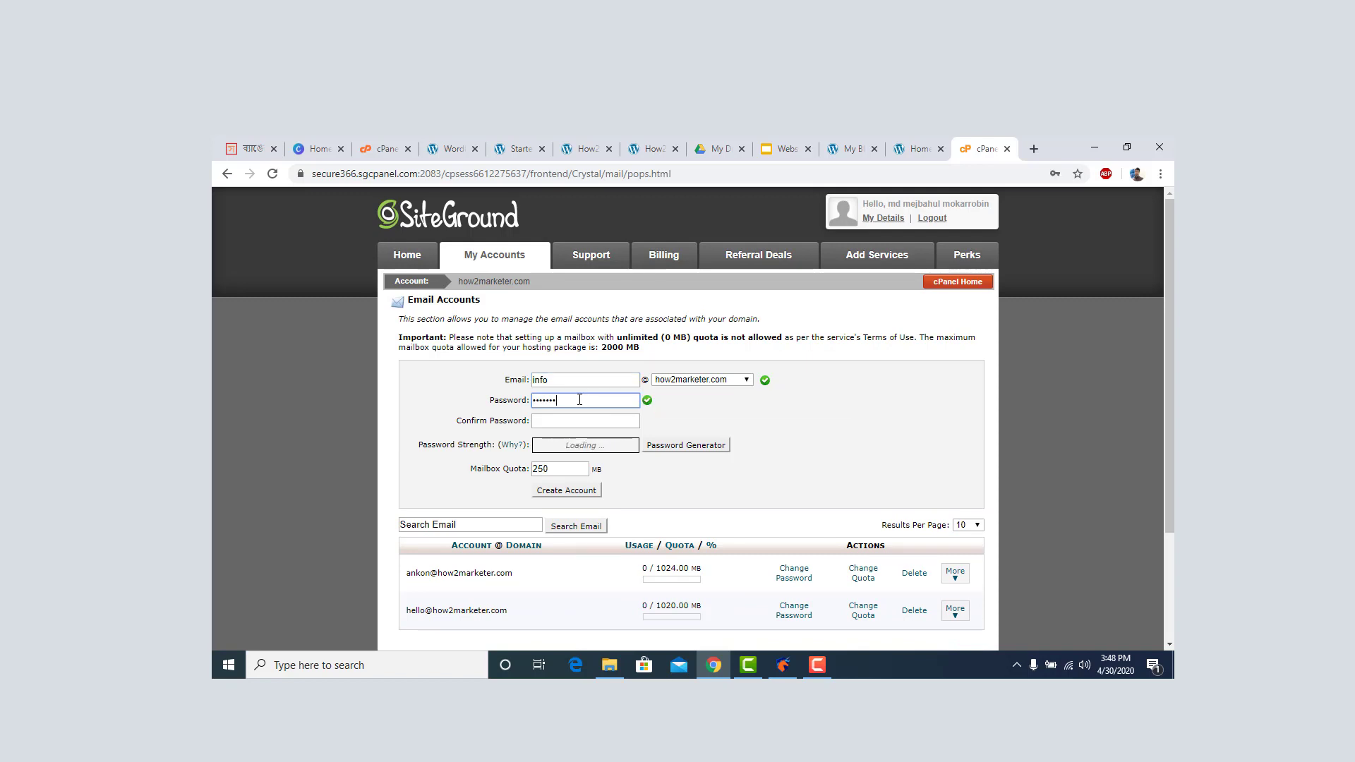
{"action": "type", "text": "•"}
{"action": "key", "text": "Tab"}
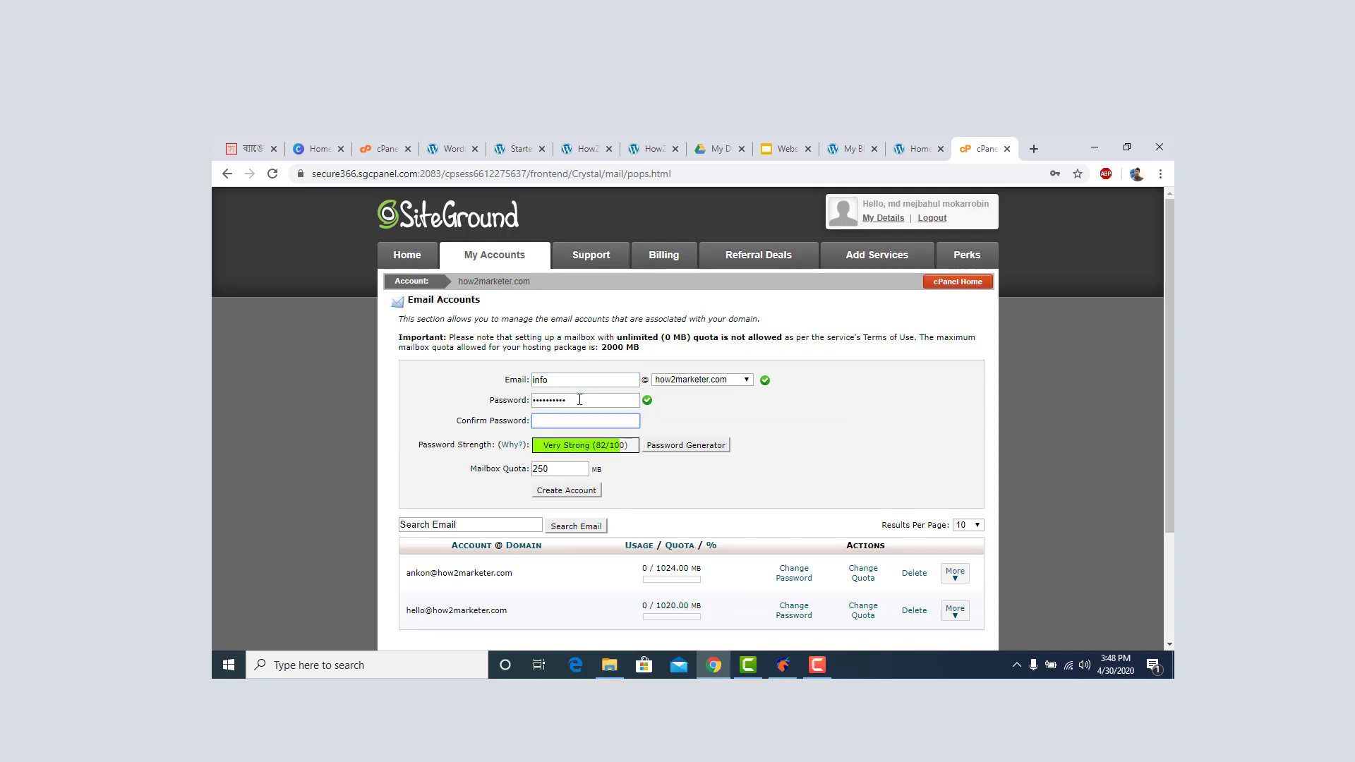
{"action": "type", "text": "•••••••••"}
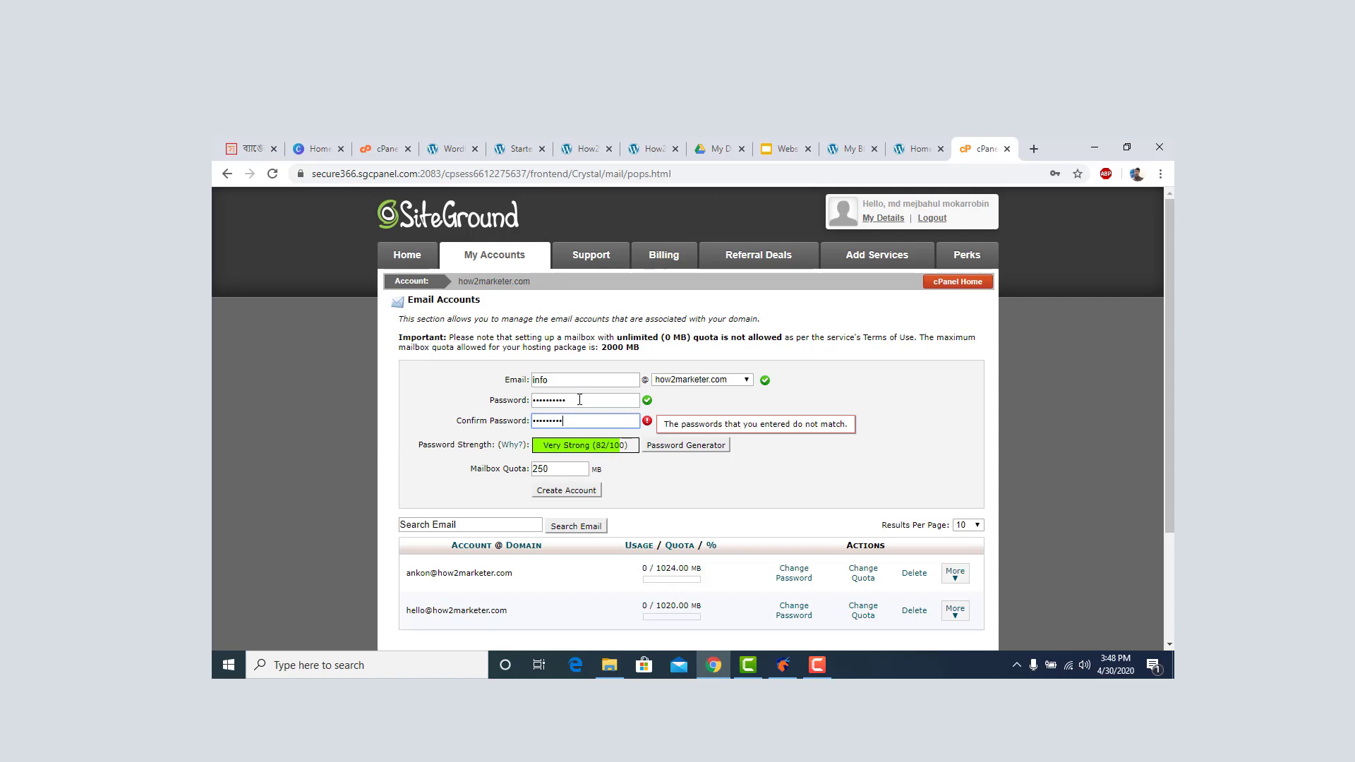
{"action": "type", "text": "•"}
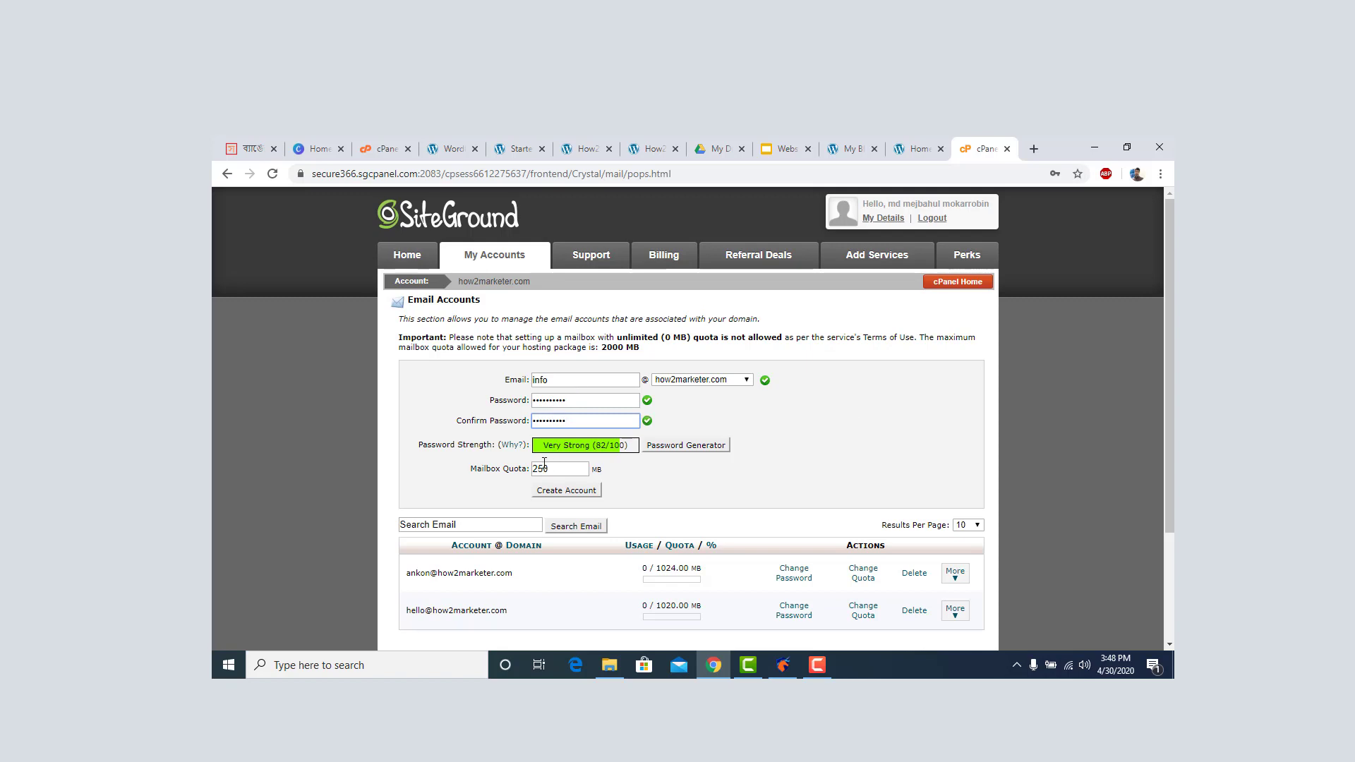
{"action": "left_click", "coordinate": [556, 466]}
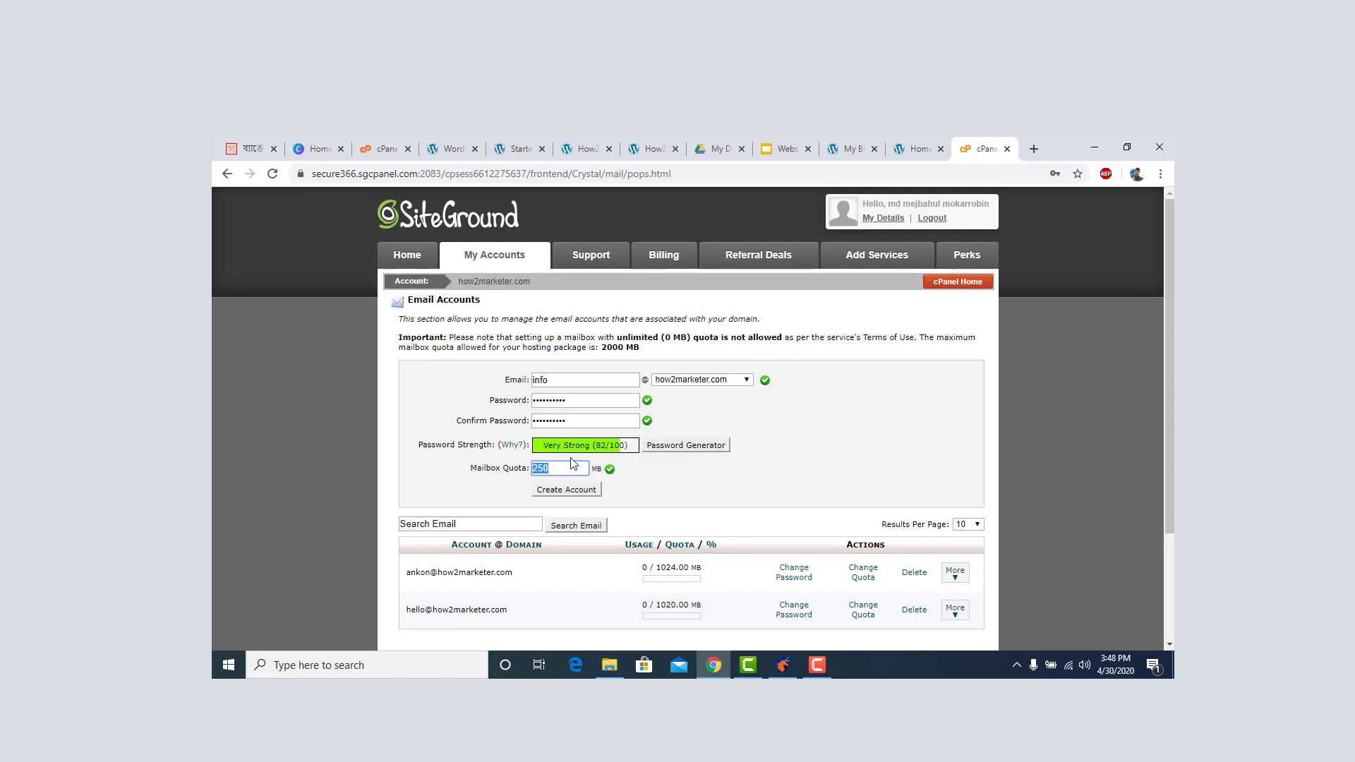
{"action": "scroll", "coordinate": [540, 444], "scroll_direction": "down", "scroll_amount": 1}
{"action": "left_click", "coordinate": [554, 422]}
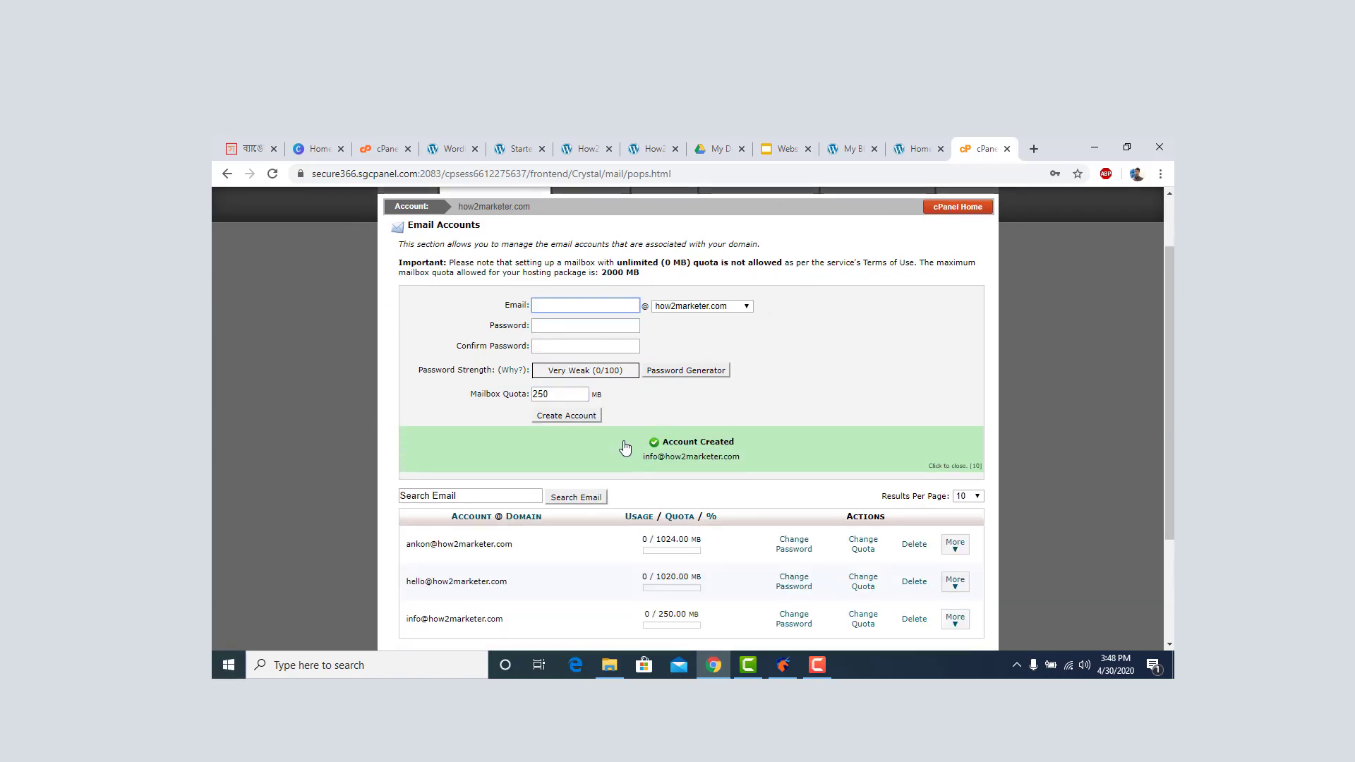
{"action": "scroll", "coordinate": [621, 446], "scroll_direction": "down", "scroll_amount": 3}
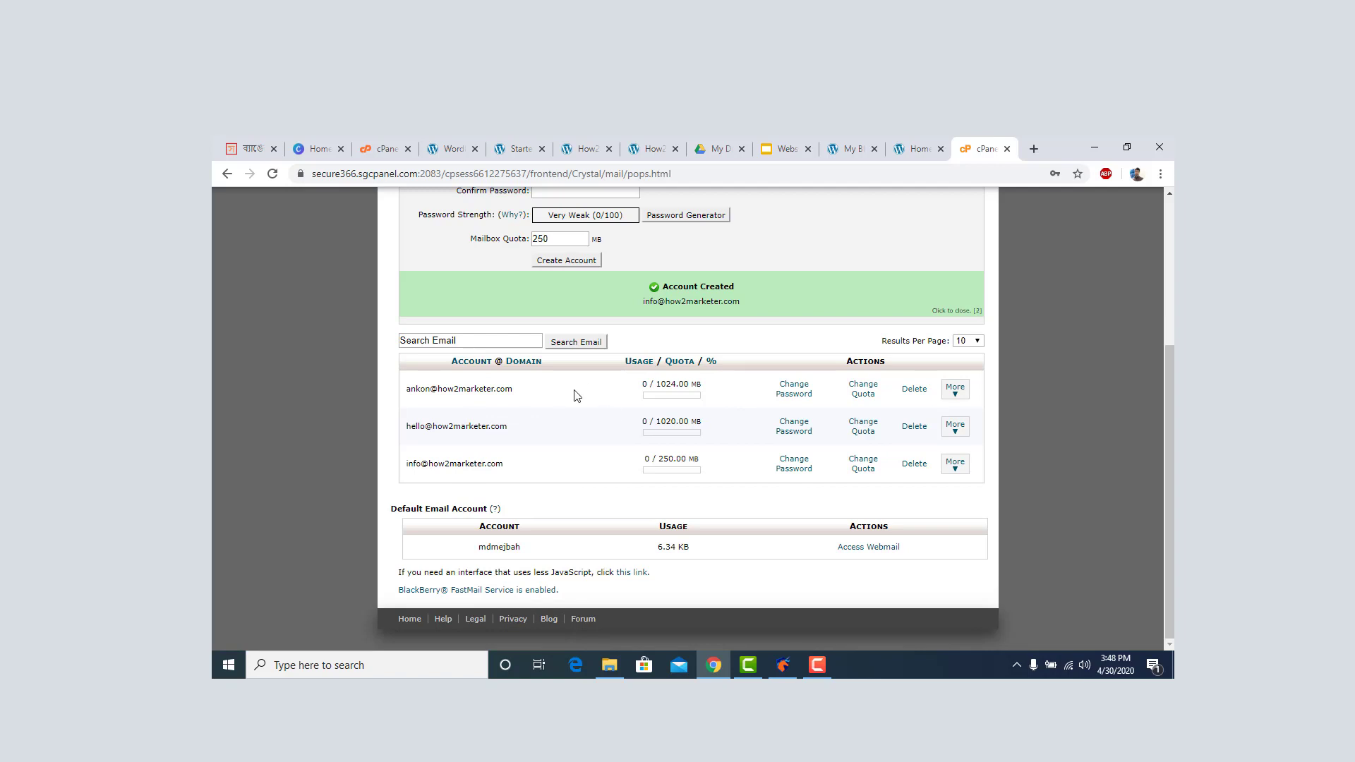
Review the three mailboxes (1024, 1020, 250 MB) and show more actions for info.
{"action": "scroll", "coordinate": [600, 388], "scroll_direction": "up", "scroll_amount": 4}
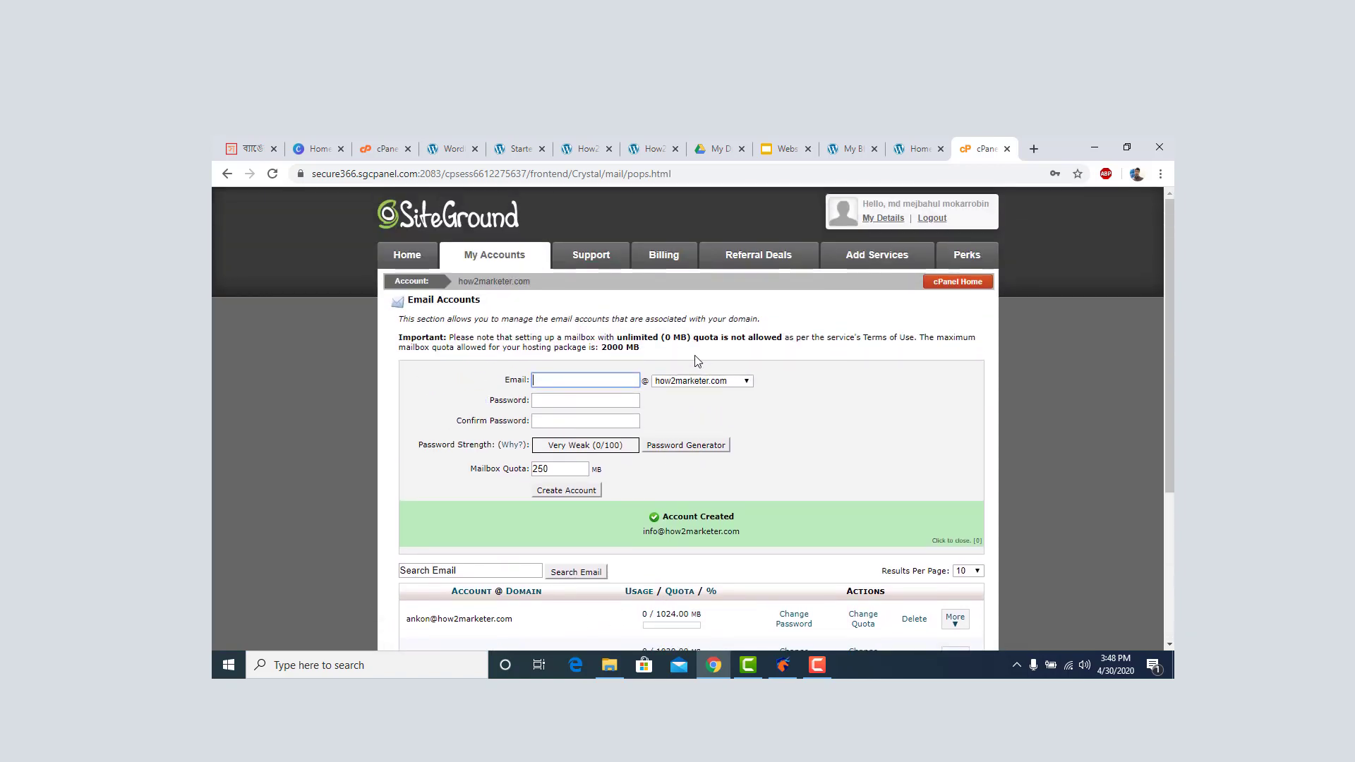
{"action": "scroll", "coordinate": [697, 361], "scroll_direction": "down", "scroll_amount": 3}
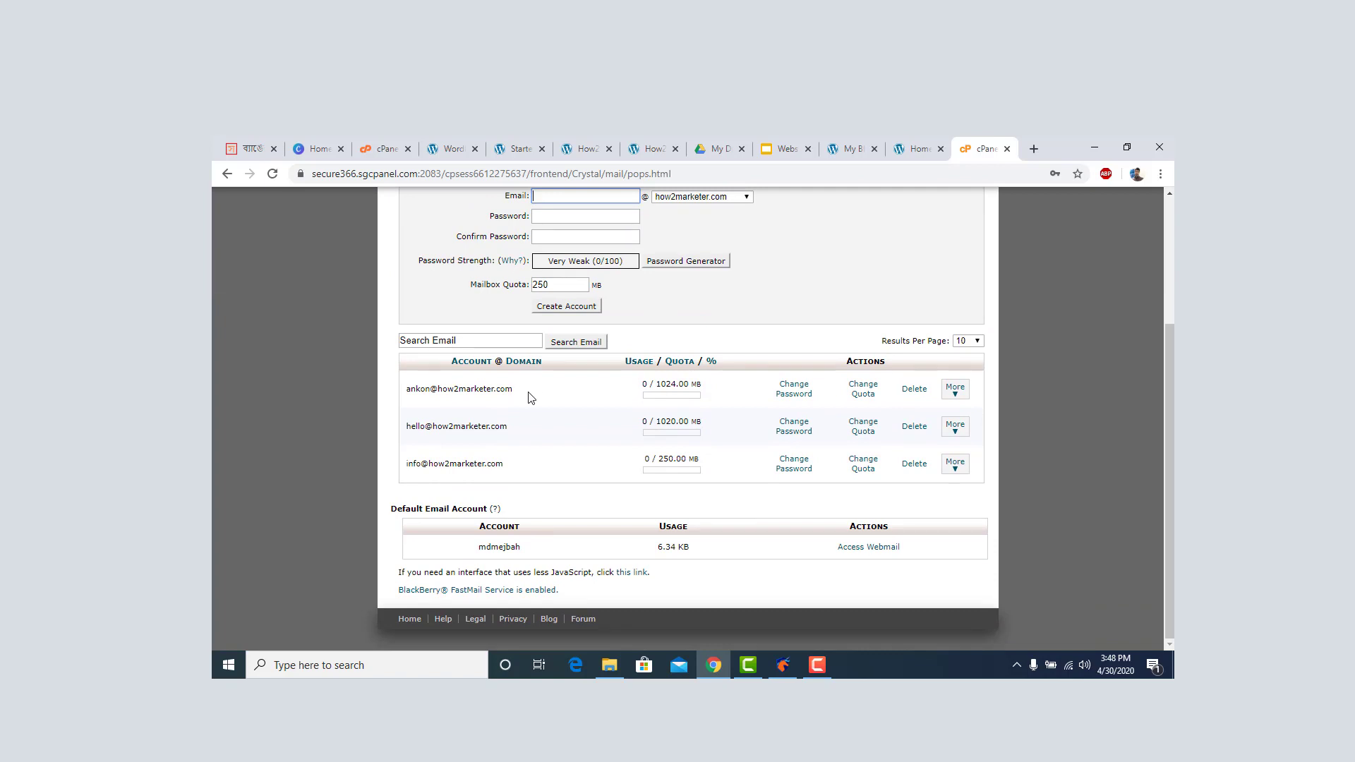
{"action": "scroll", "coordinate": [611, 383], "scroll_direction": "up", "scroll_amount": 2}
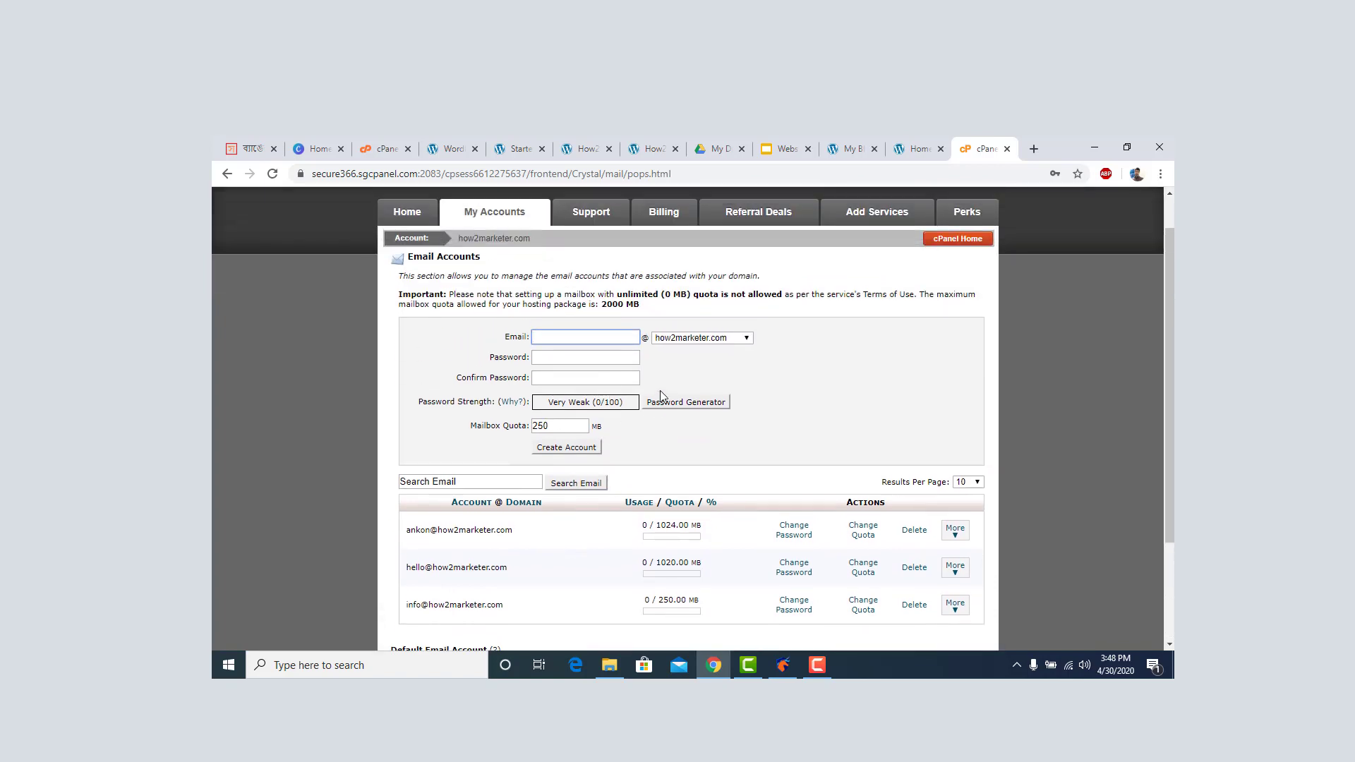
{"action": "scroll", "coordinate": [659, 399], "scroll_direction": "down", "scroll_amount": 2}
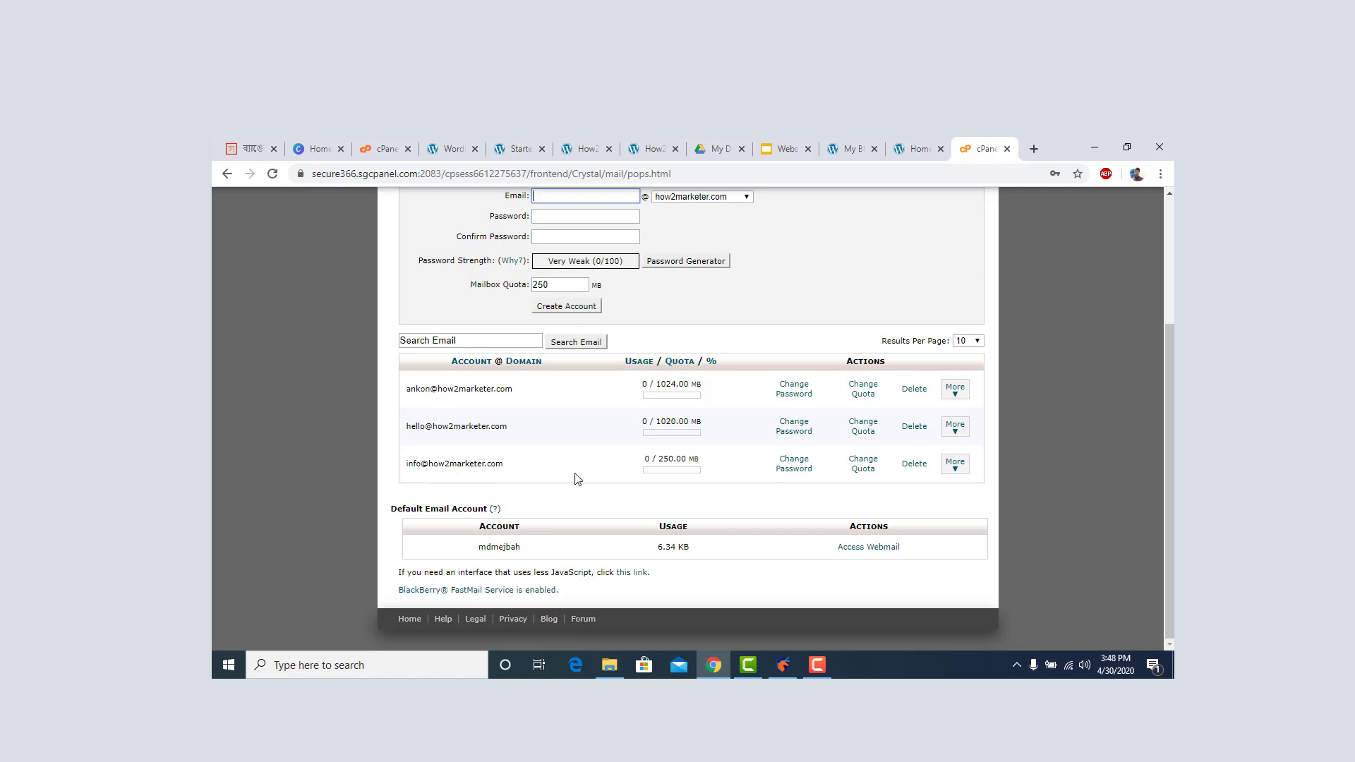
{"action": "scroll", "coordinate": [524, 436], "scroll_direction": "up", "scroll_amount": 3}
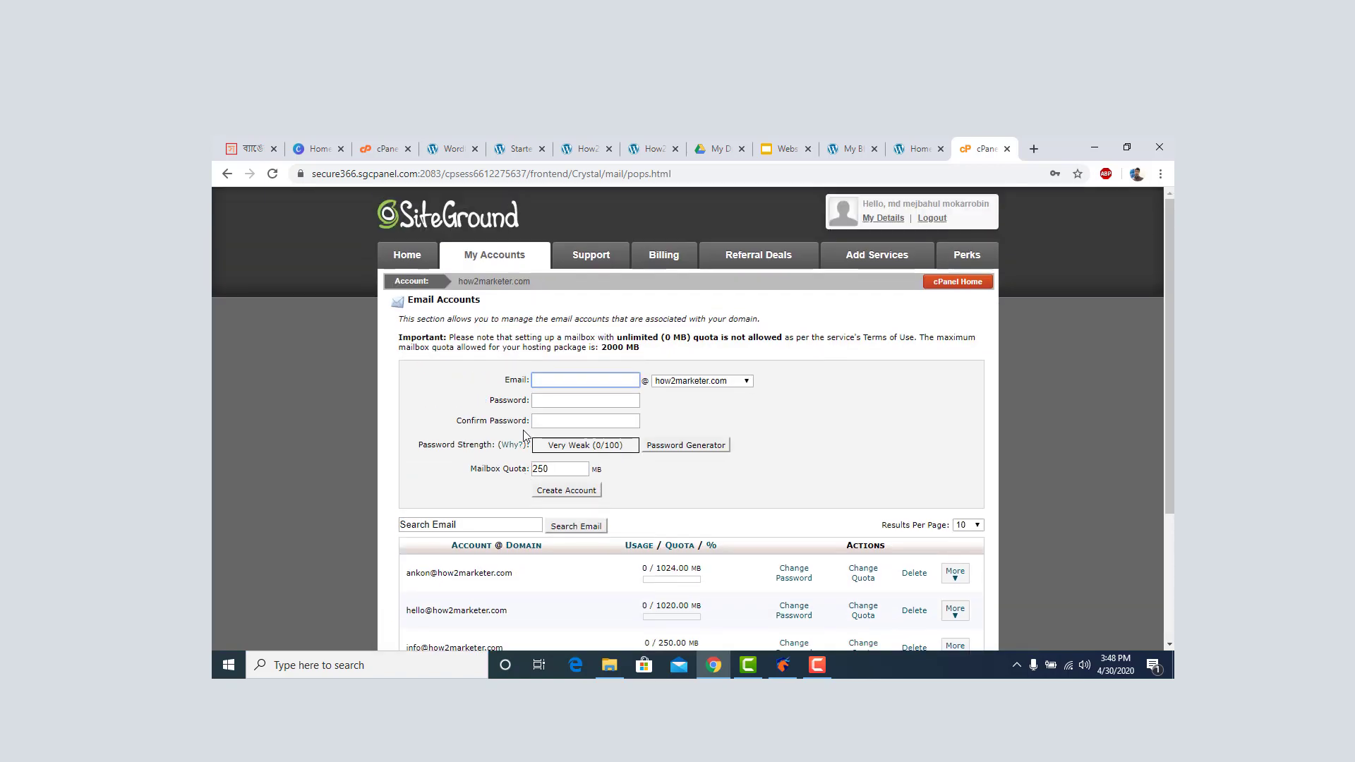
{"action": "scroll", "coordinate": [620, 433], "scroll_direction": "down", "scroll_amount": 3}
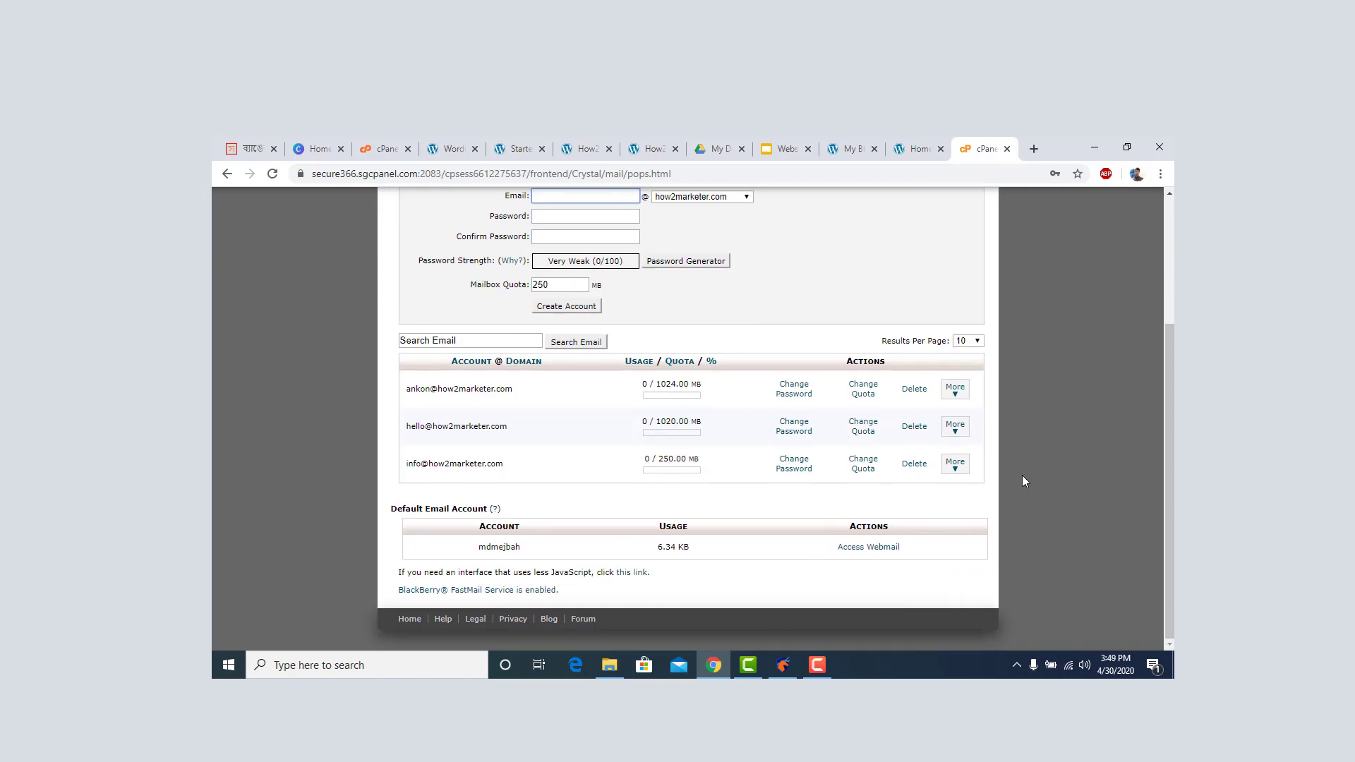
{"action": "left_click", "coordinate": [955, 464]}
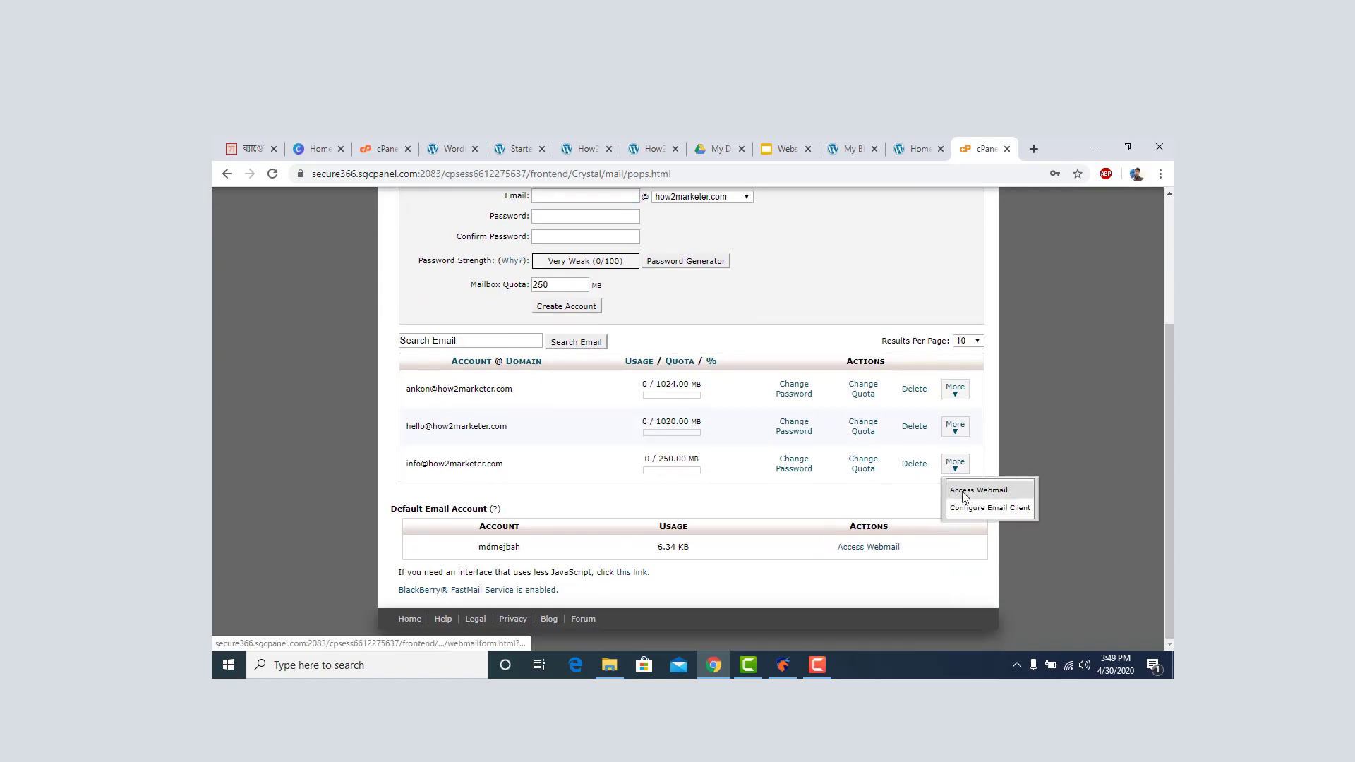
Open webmail for the info mailbox, make Roundcube the default, and load its inbox.
{"action": "left_click", "coordinate": [964, 491]}
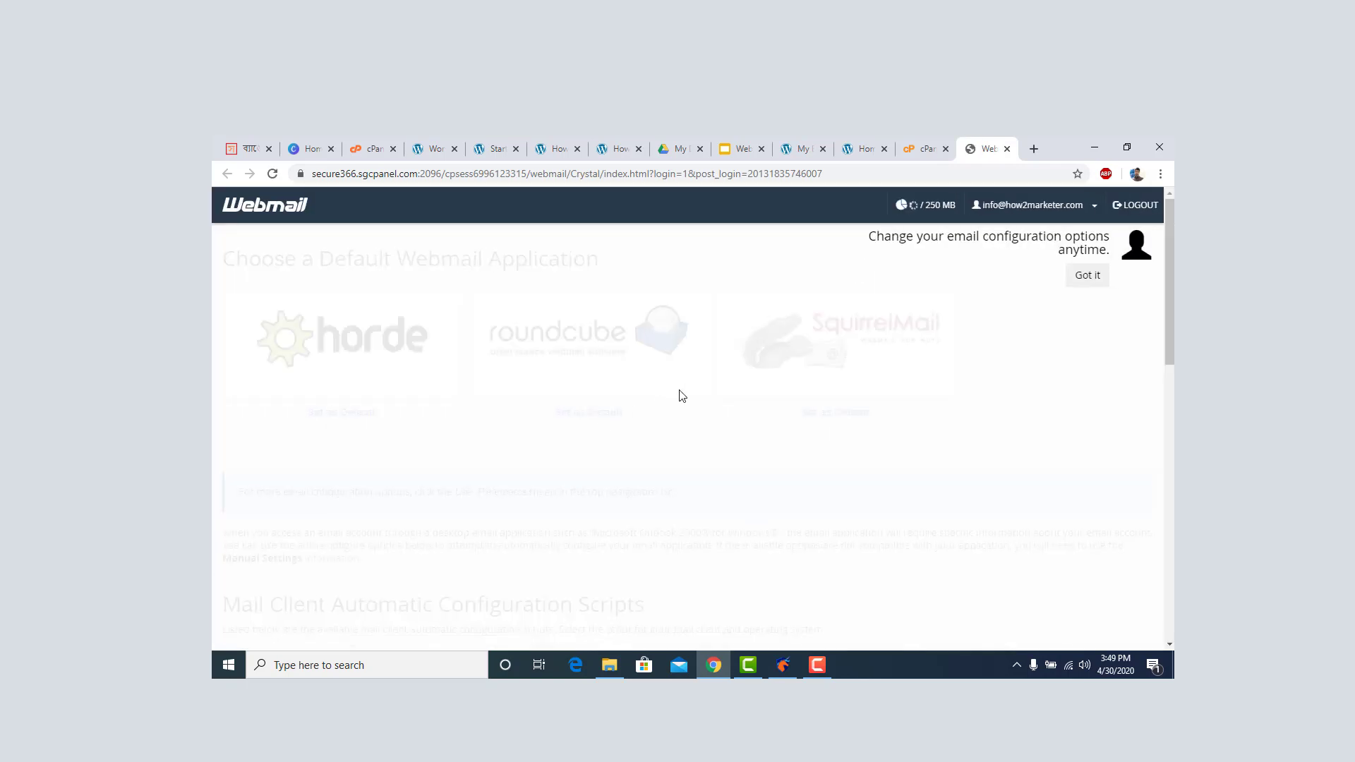
{"action": "left_click", "coordinate": [1085, 280]}
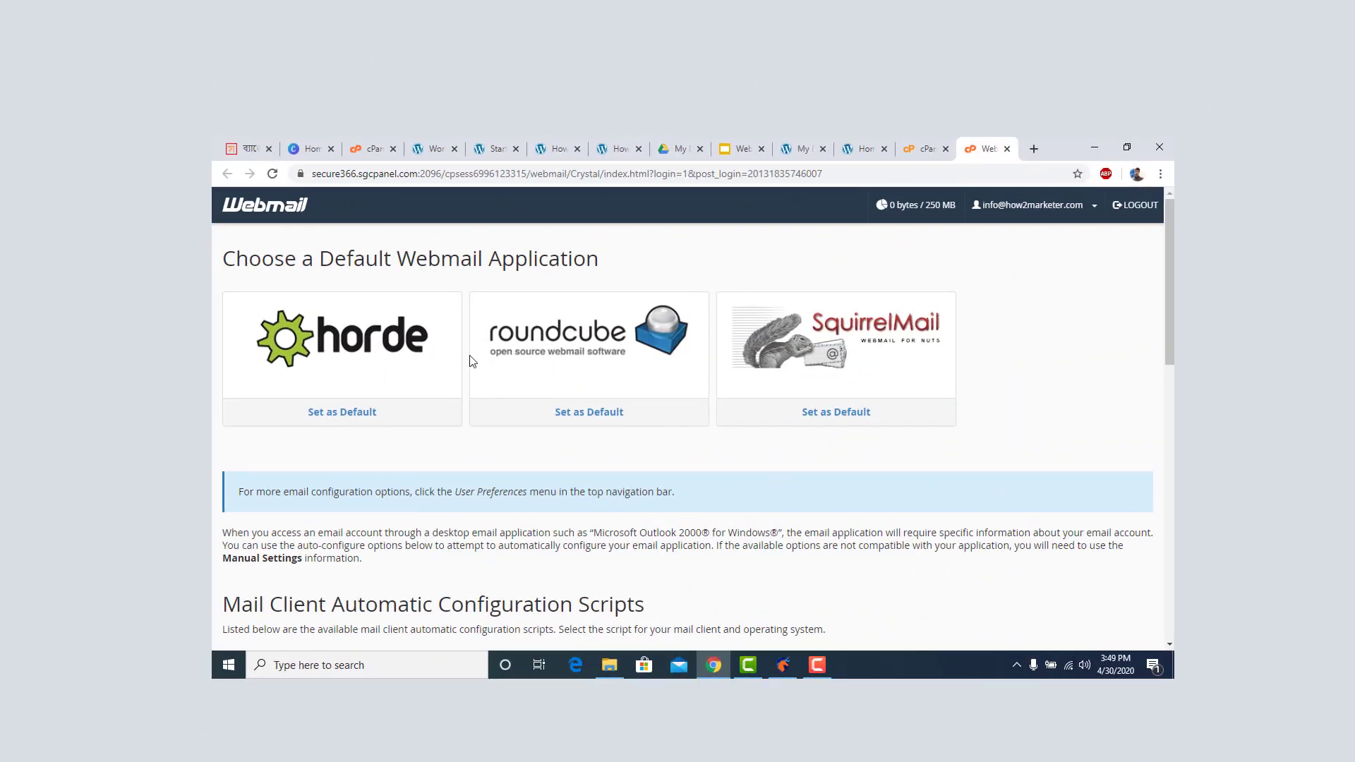
{"action": "left_click", "coordinate": [586, 414]}
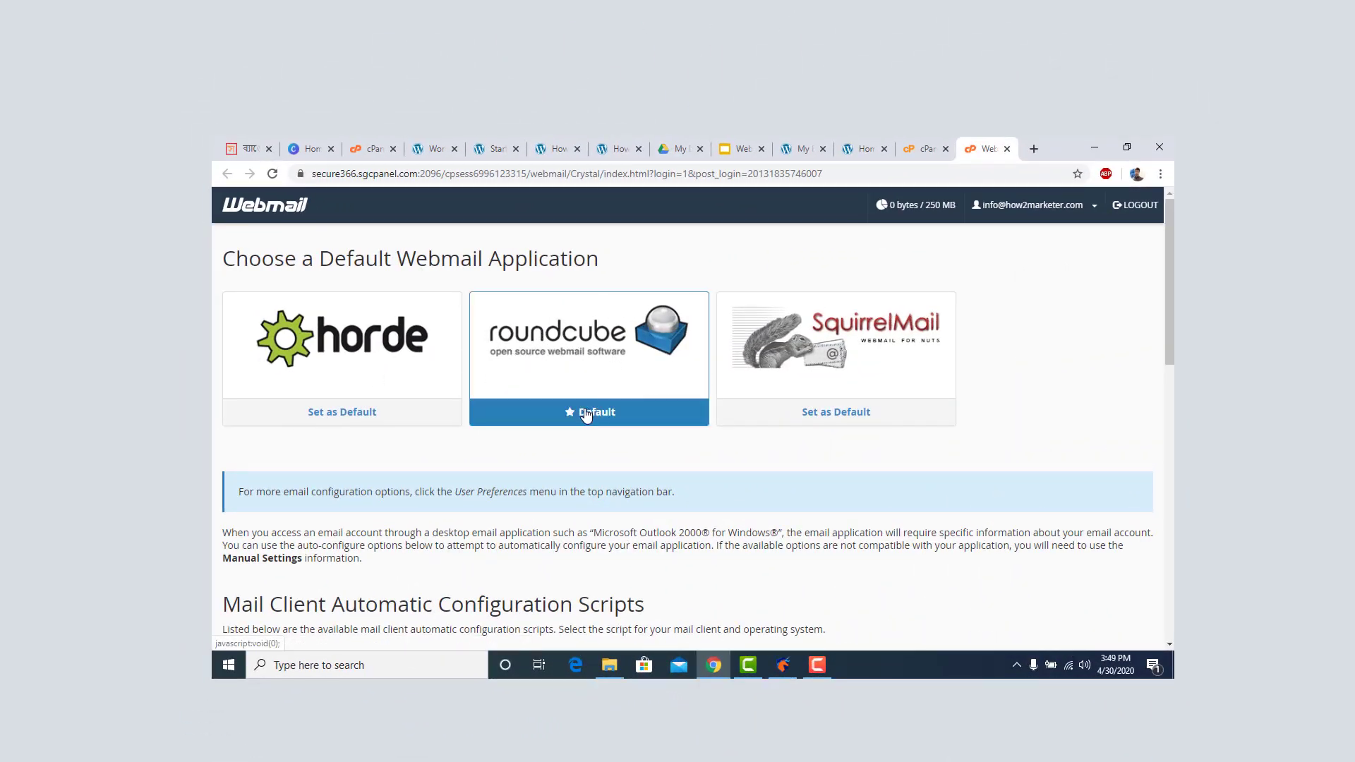
{"action": "left_click", "coordinate": [578, 359]}
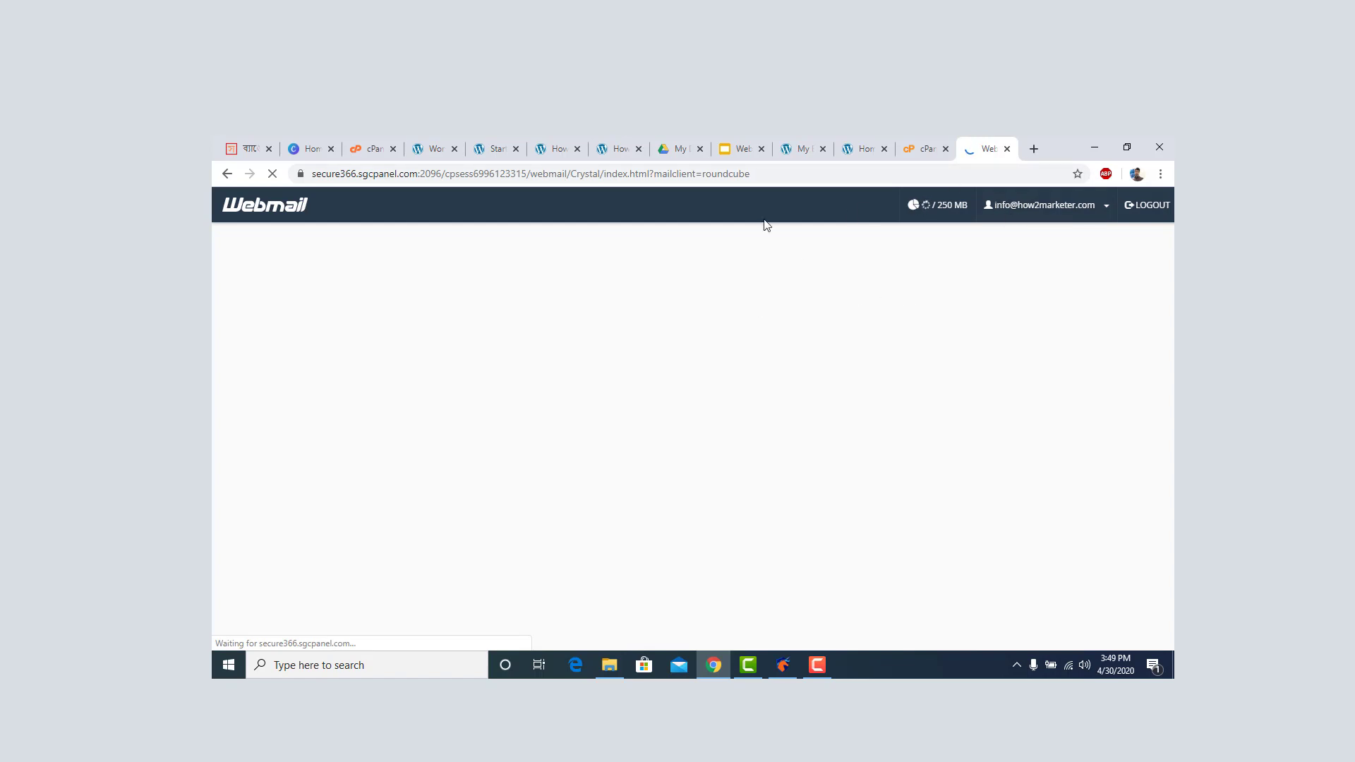
{"action": "left_click", "coordinate": [925, 149]}
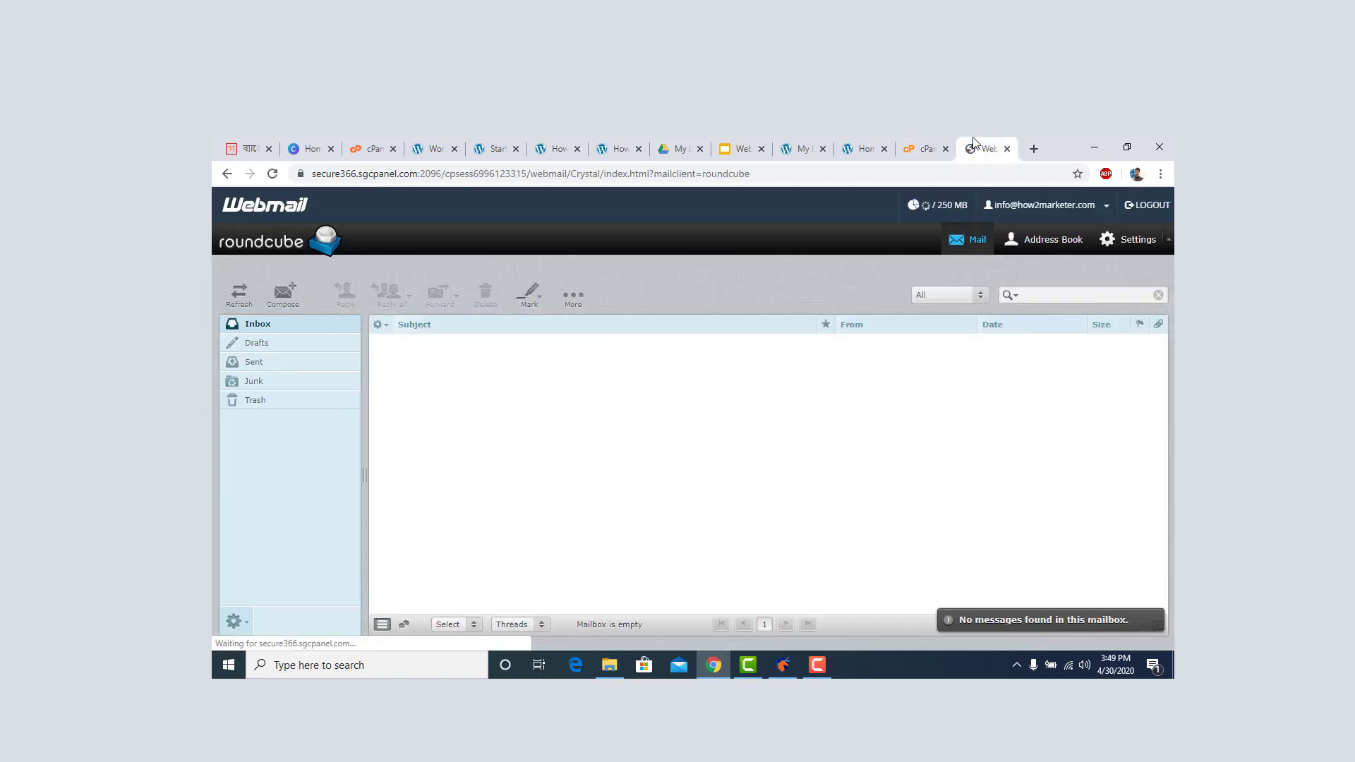
{"action": "left_click", "coordinate": [984, 149]}
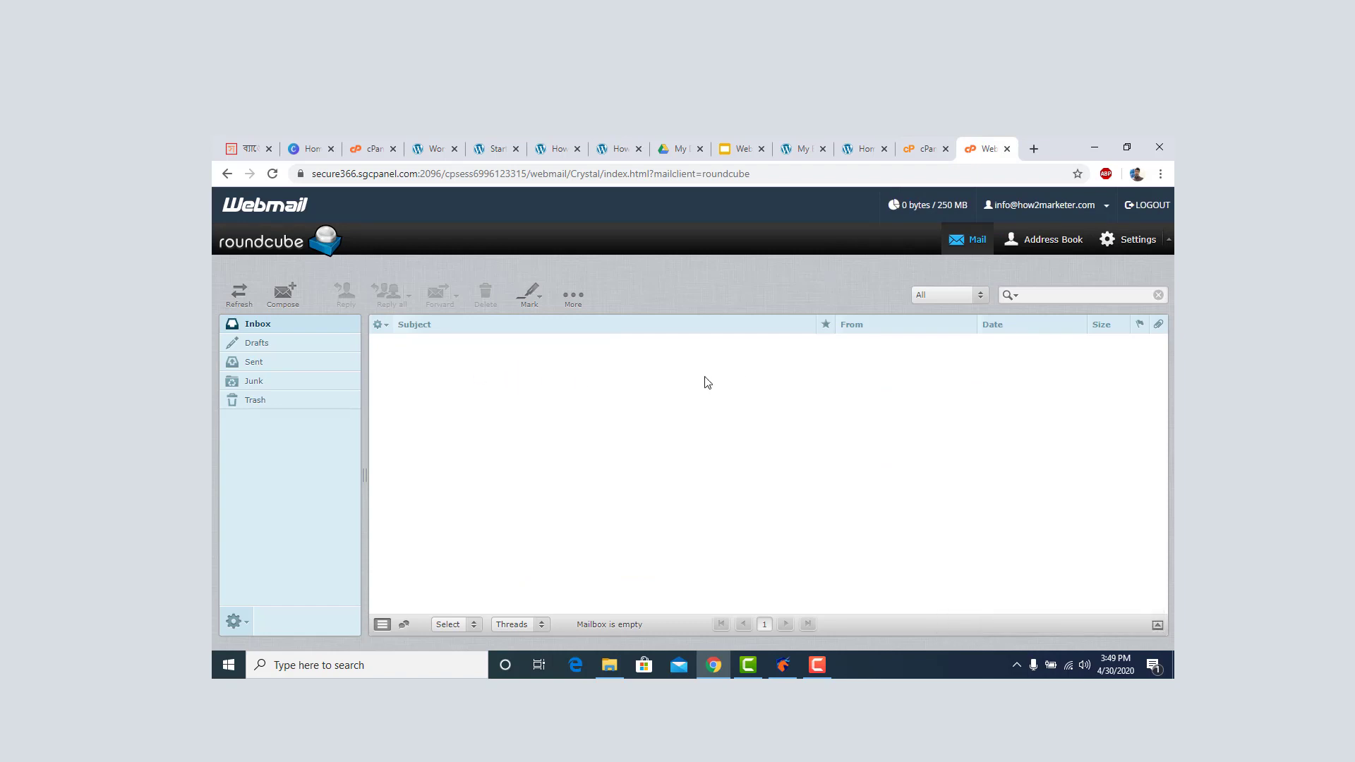
Check the Inbox, Sent, Drafts, Junk and Trash folders, then start a new message.
{"action": "left_click", "coordinate": [267, 328]}
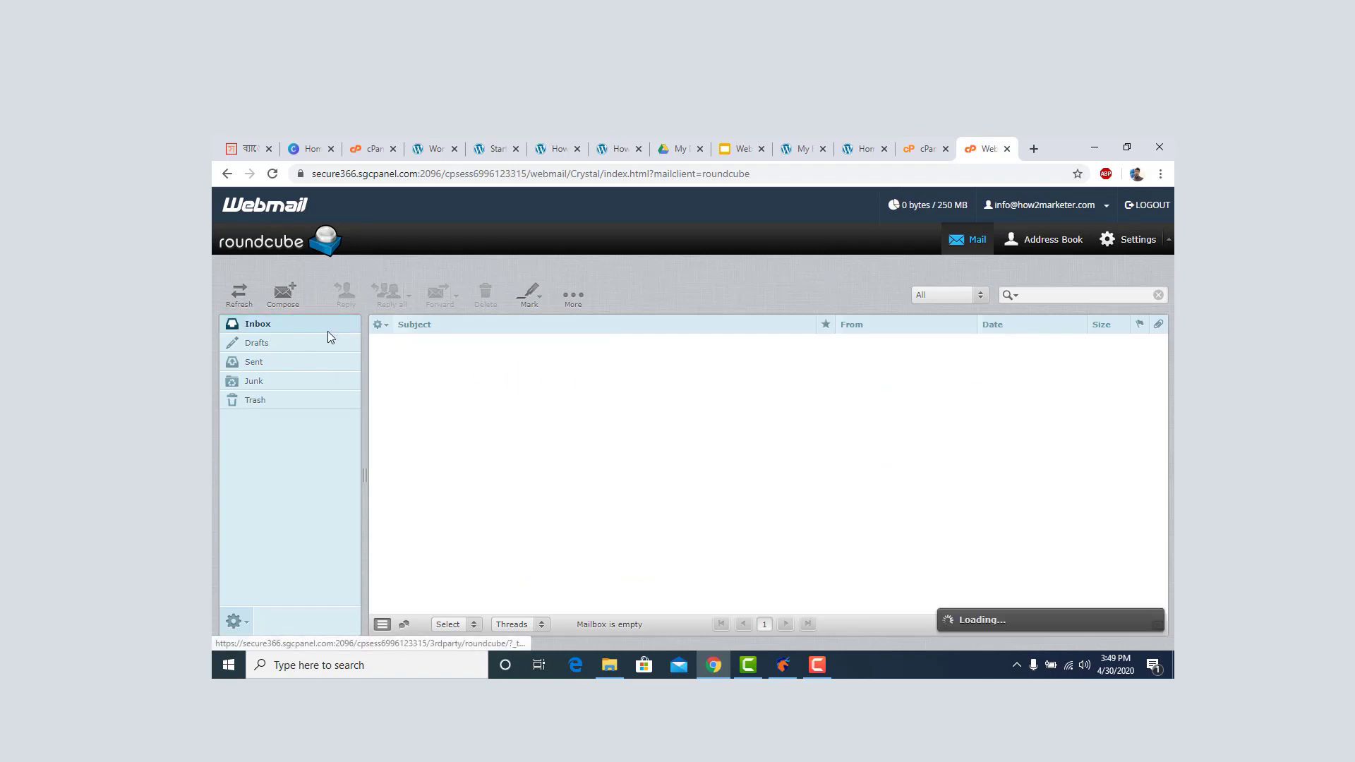
{"action": "left_click", "coordinate": [261, 358]}
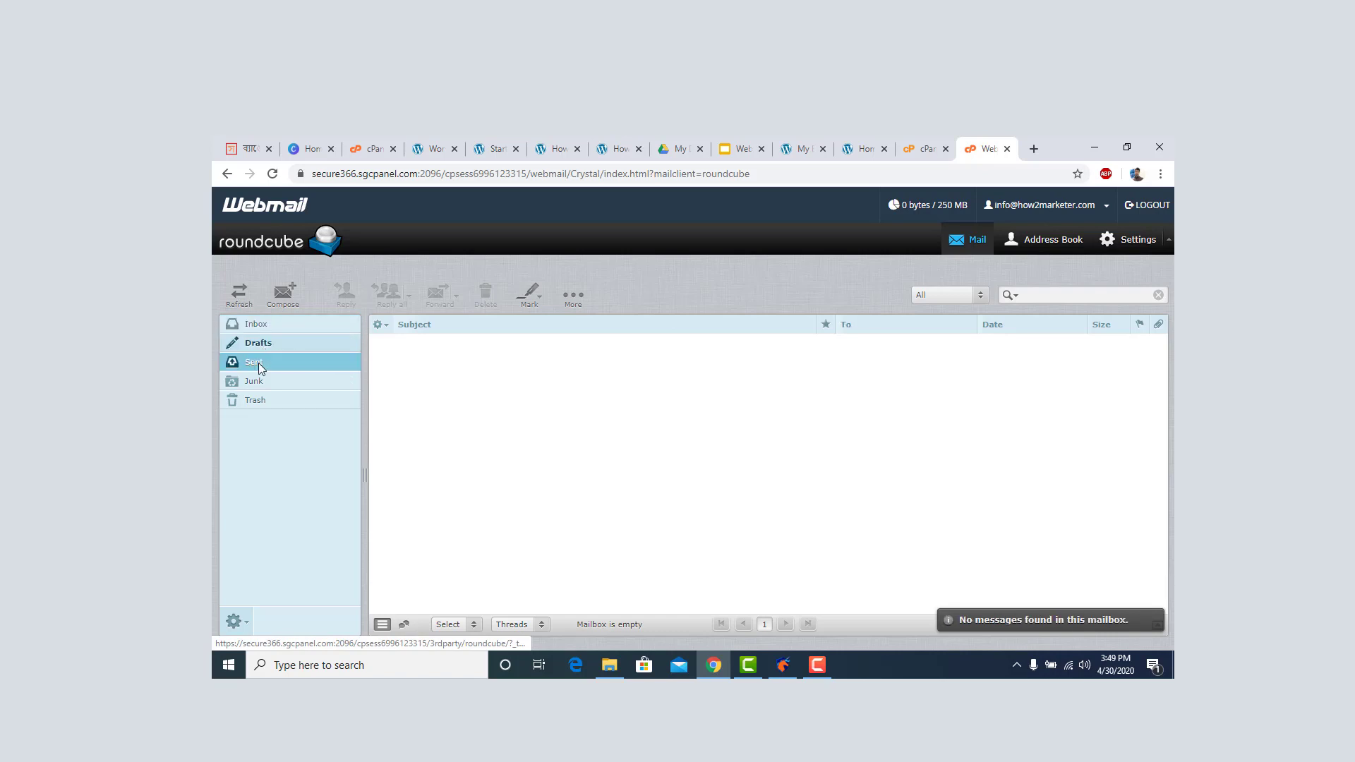
{"action": "left_click", "coordinate": [262, 324]}
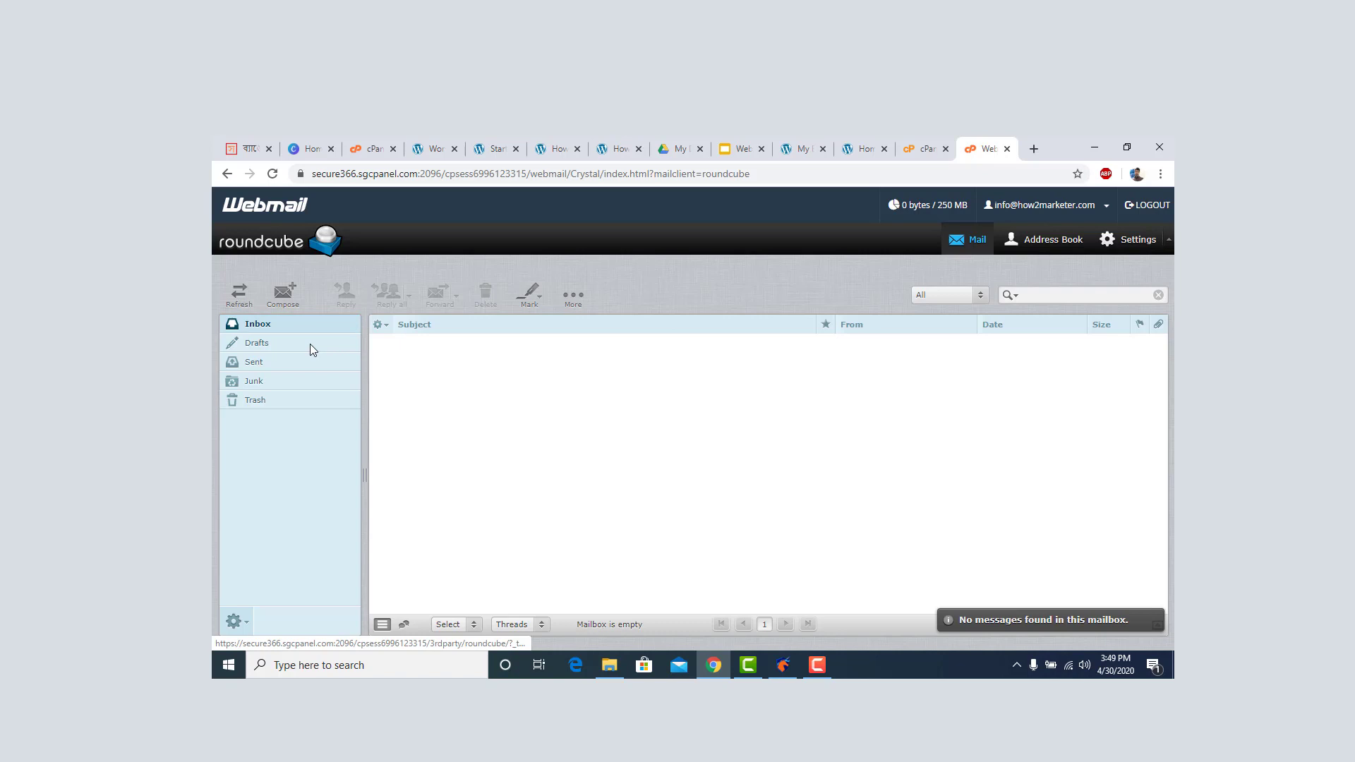
{"action": "left_click", "coordinate": [257, 343]}
{"action": "left_click", "coordinate": [260, 362]}
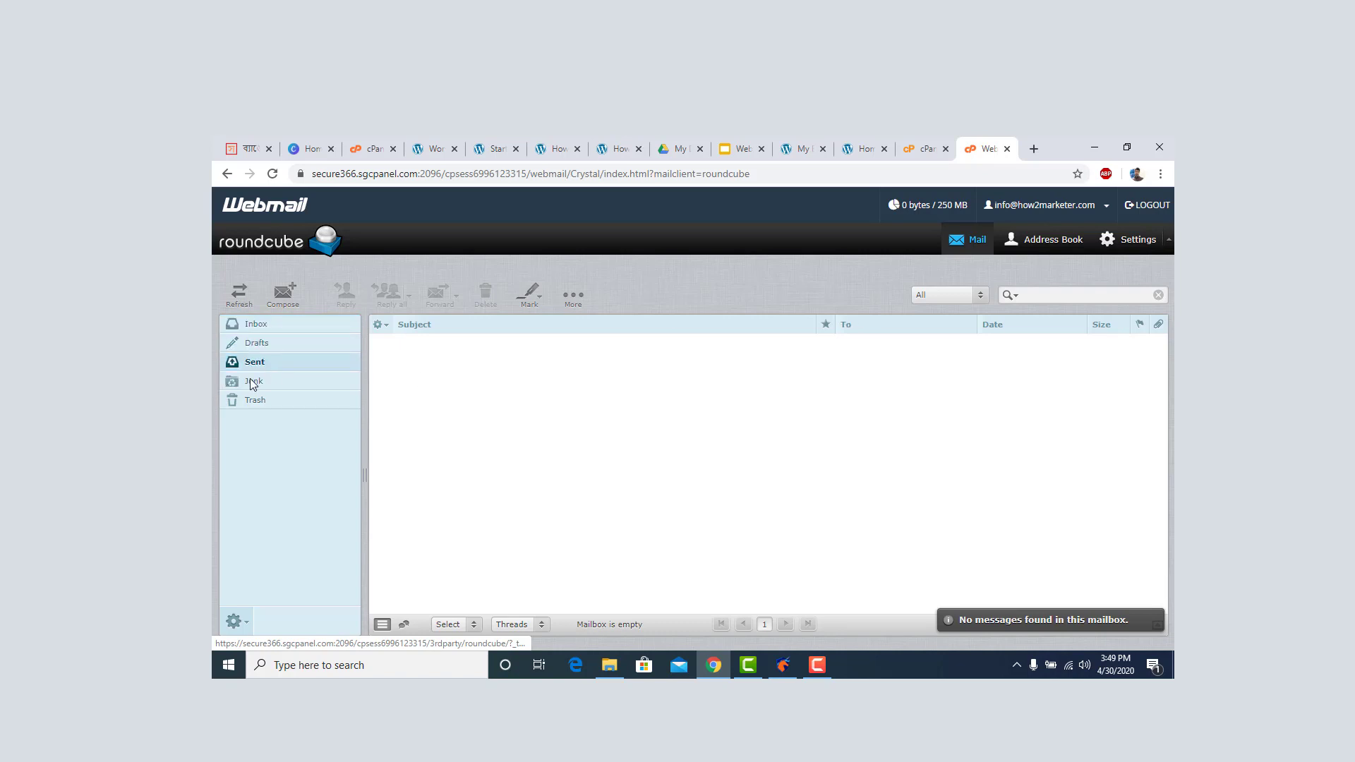
{"action": "left_click", "coordinate": [252, 381]}
{"action": "left_click", "coordinate": [265, 397]}
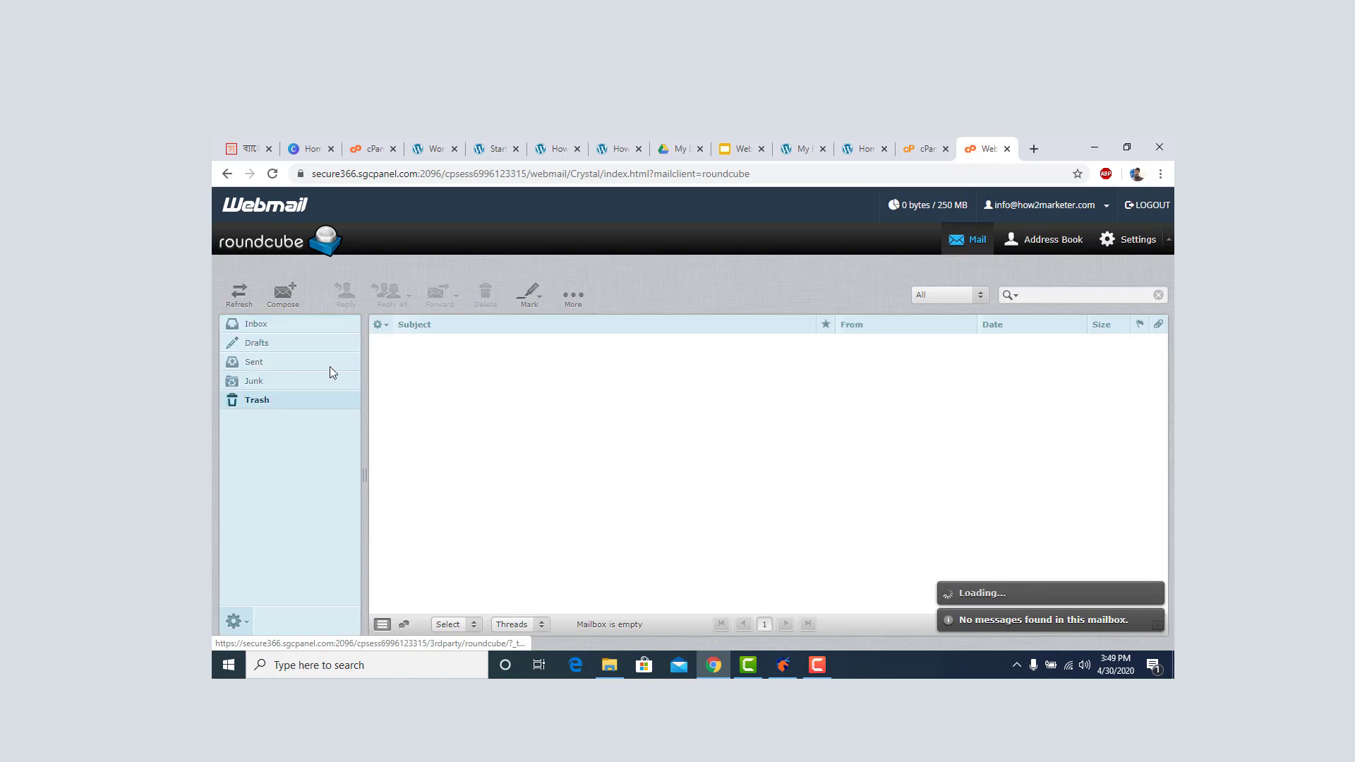
{"action": "left_click", "coordinate": [293, 295]}
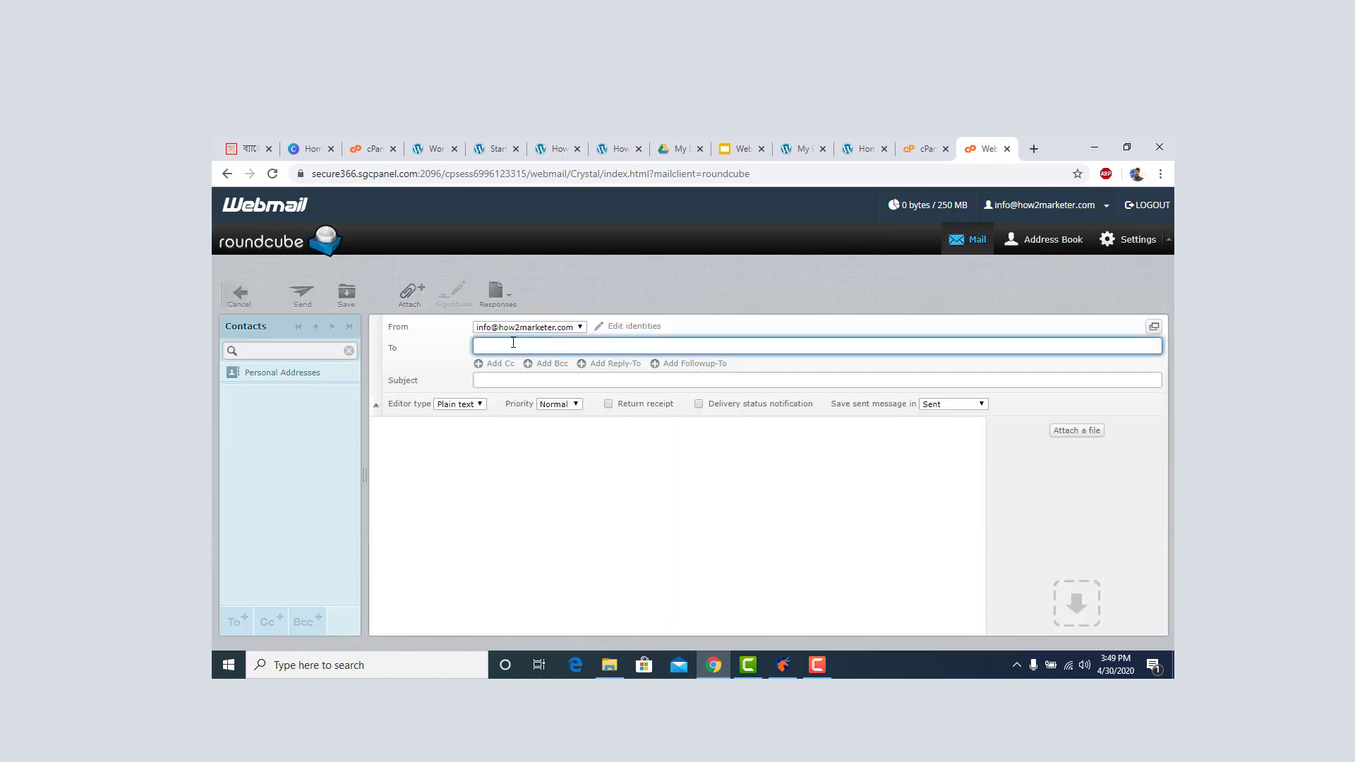
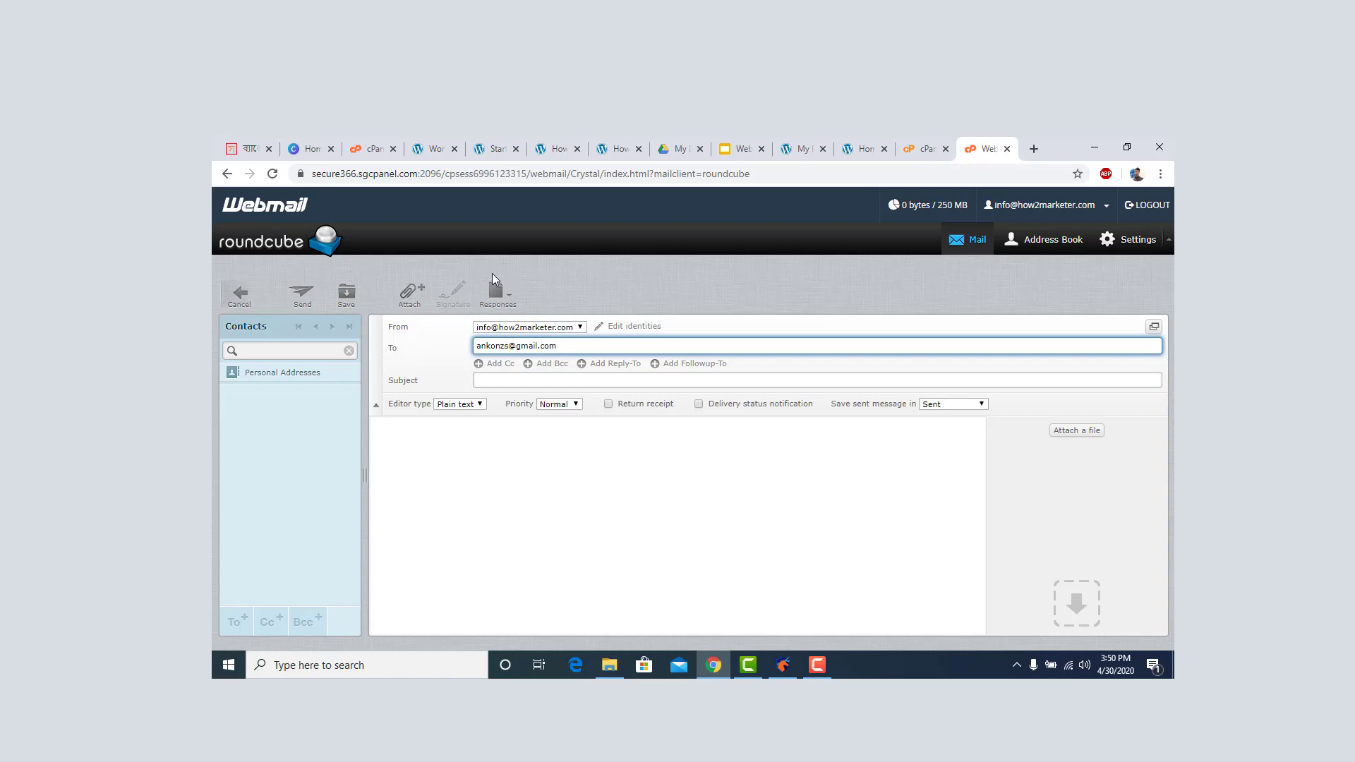
Send a 'Hello' email reading 'Hello , This is for testing.' to the Gmail address.
{"action": "left_click", "coordinate": [544, 374]}
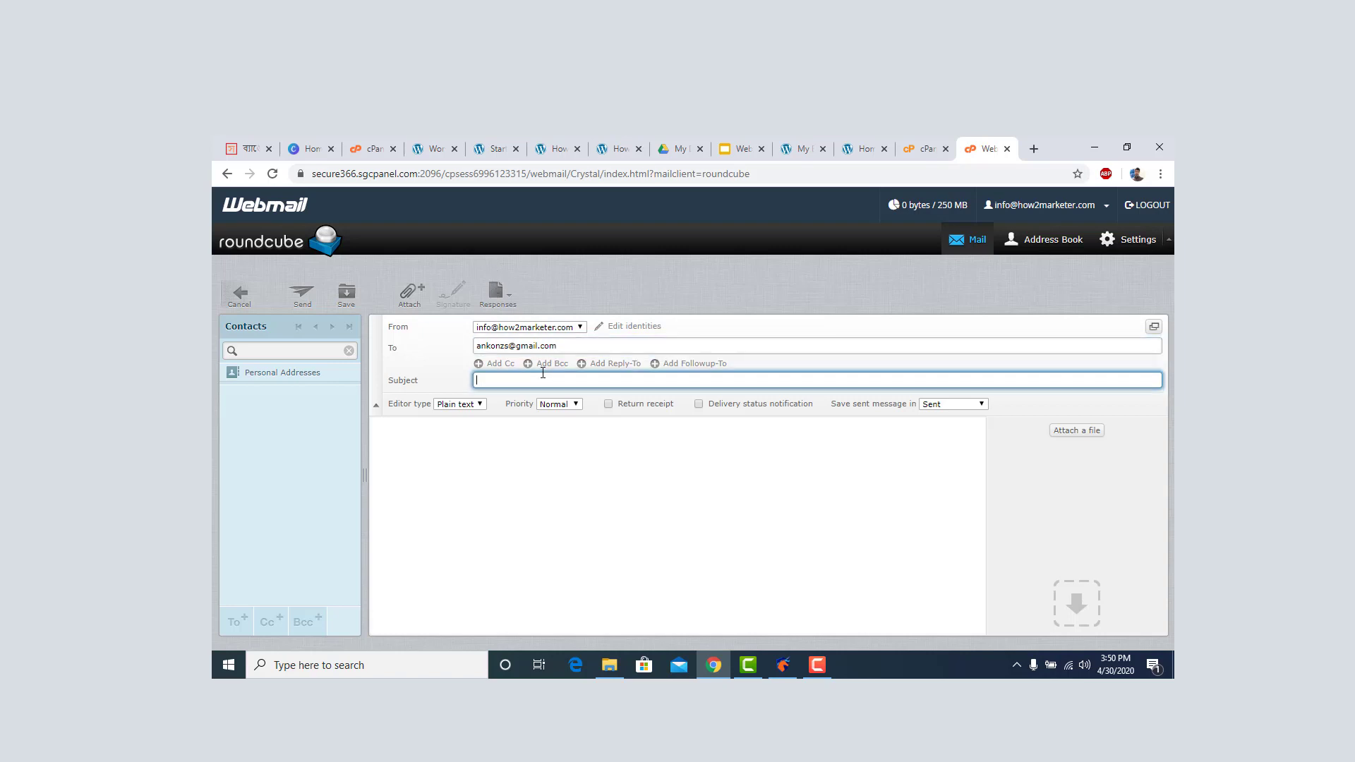
{"action": "left_click", "coordinate": [812, 665]}
{"action": "left_click", "coordinate": [1080, 585]}
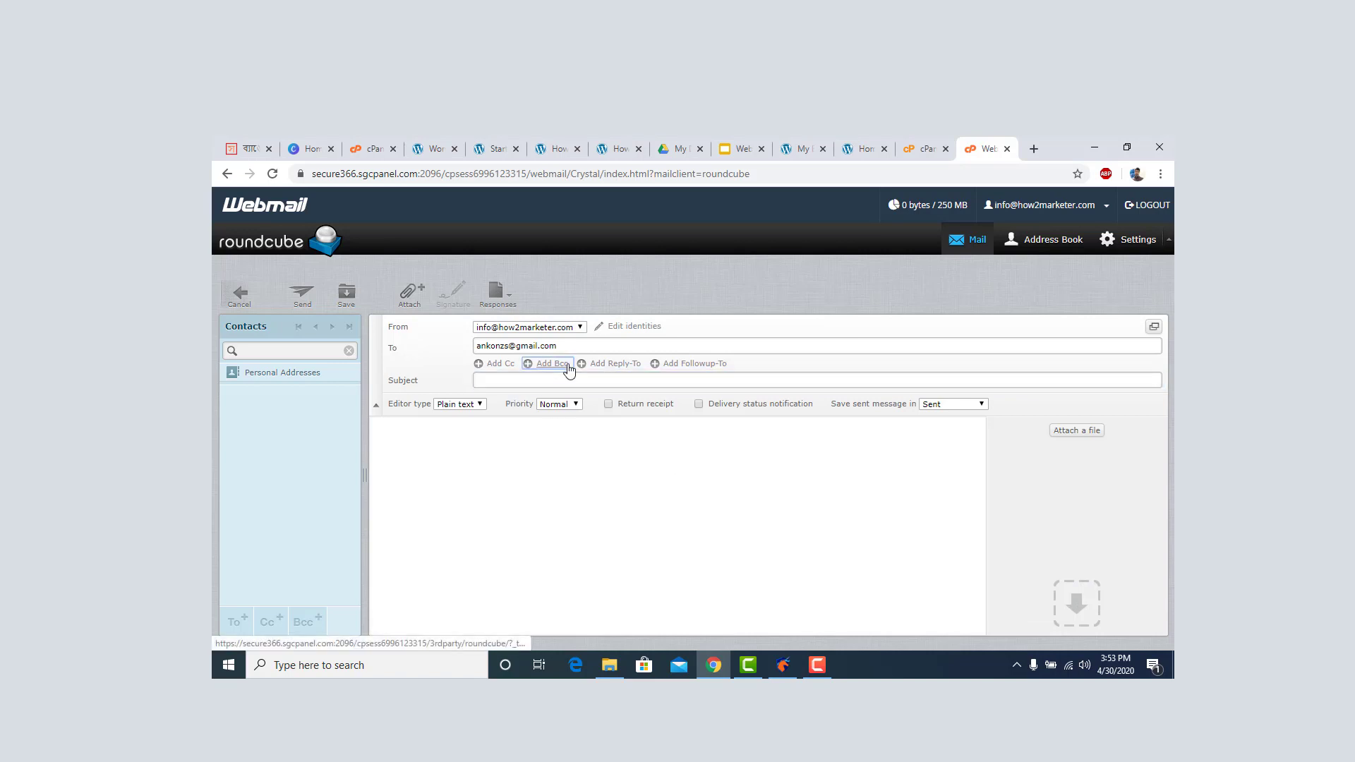
{"action": "left_click", "coordinate": [547, 363]}
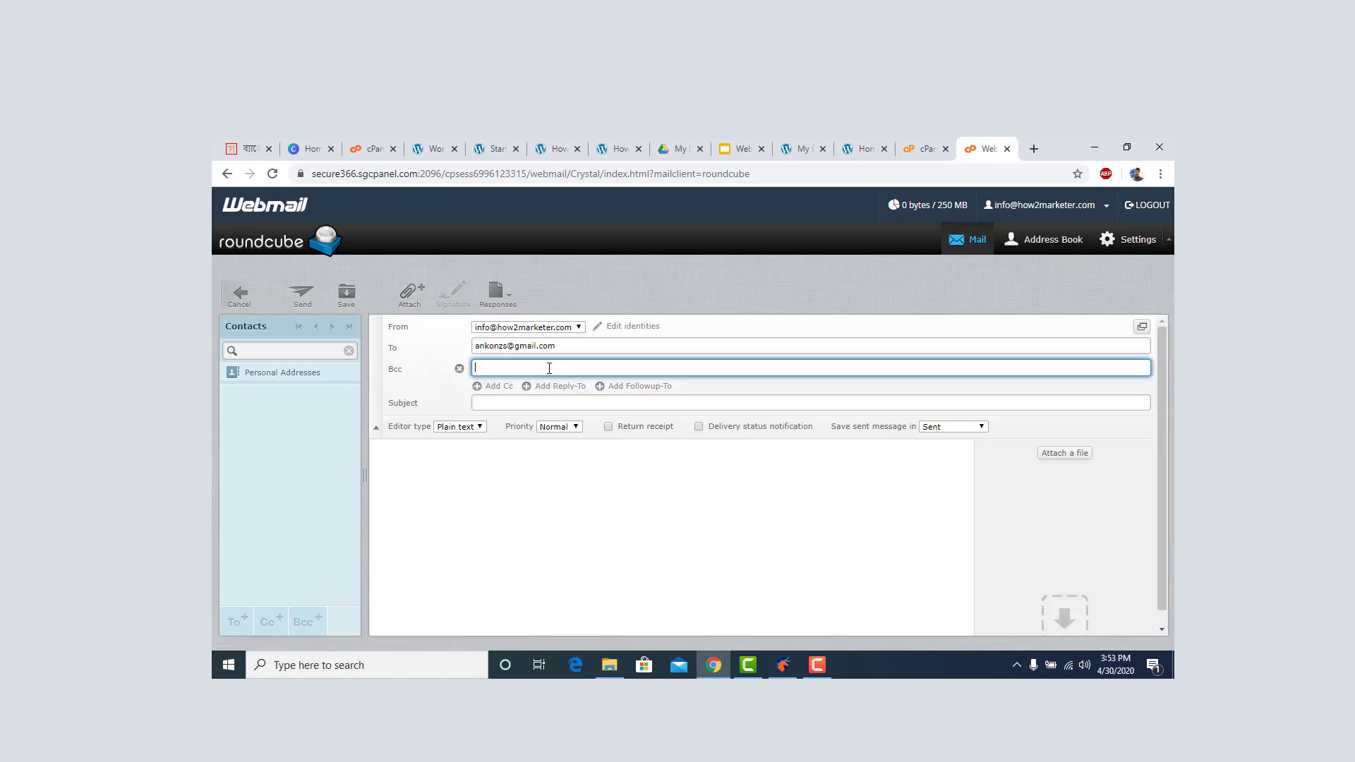
{"action": "left_click", "coordinate": [459, 369]}
{"action": "left_click", "coordinate": [495, 381]}
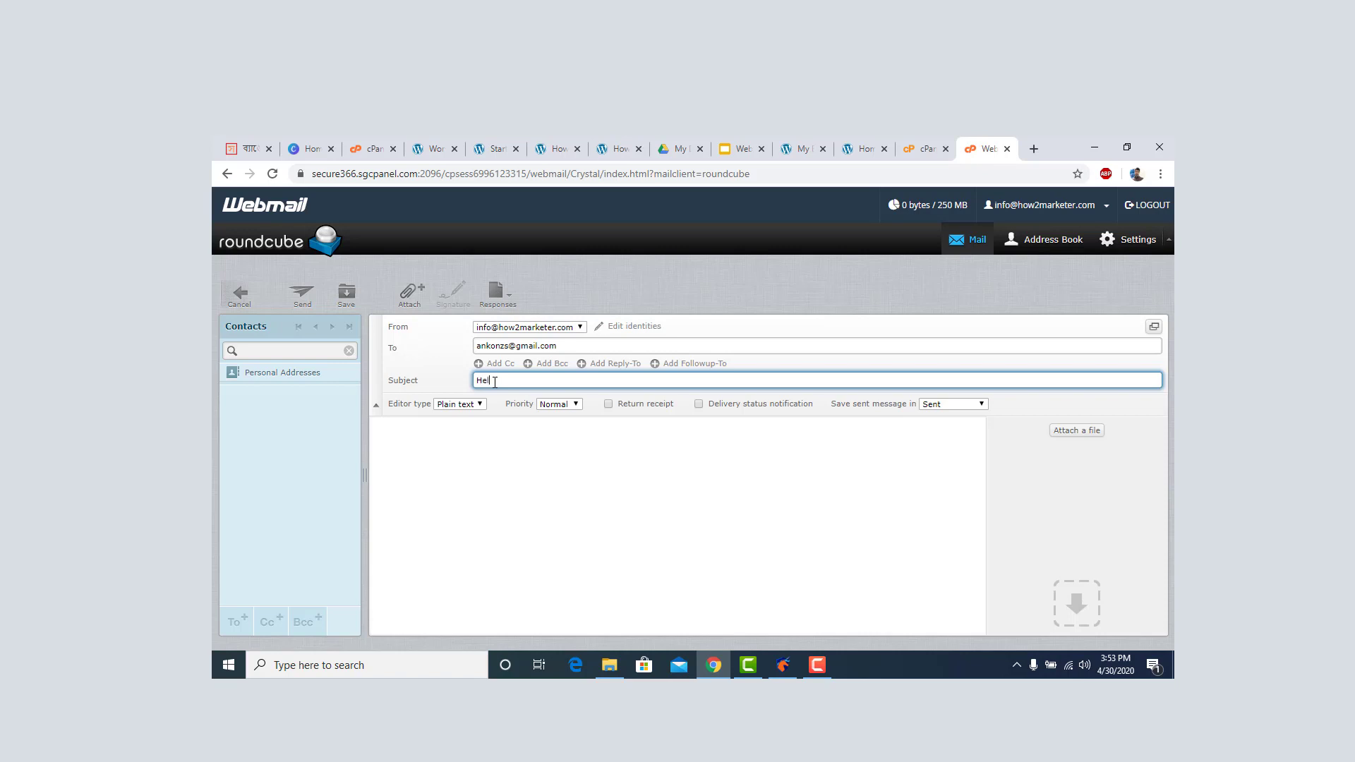
{"action": "left_click", "coordinate": [470, 465]}
{"action": "type", "text": "Hello , This is for testing."}
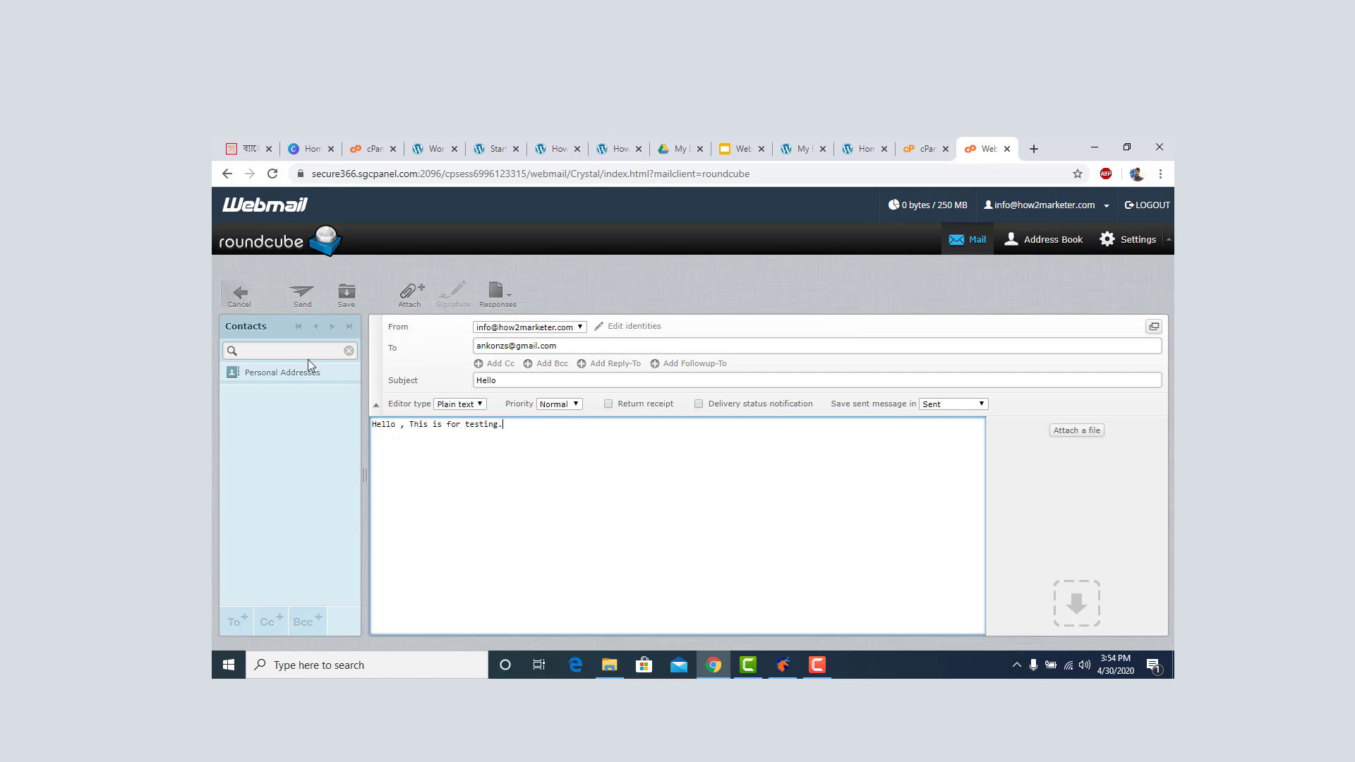
{"action": "left_click", "coordinate": [301, 297]}
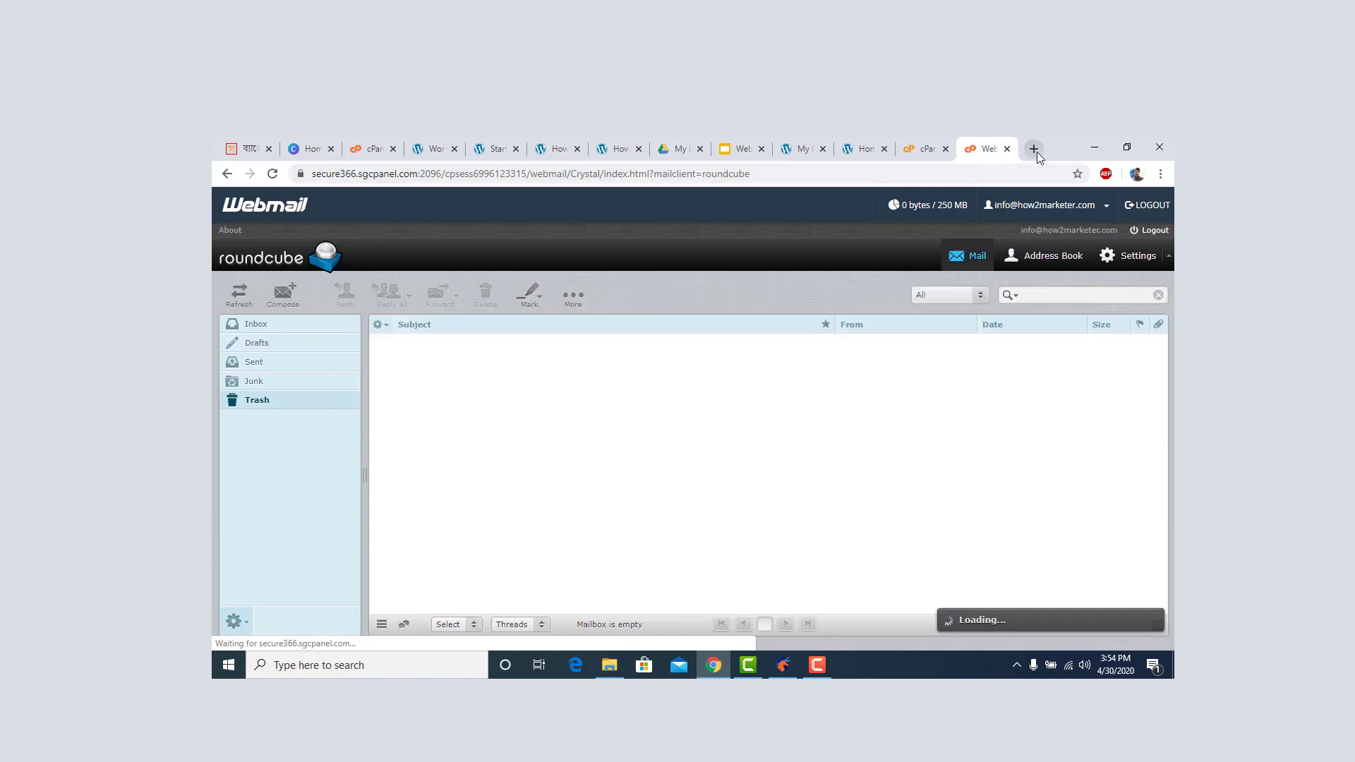
Open gmail.com in a new tab and switch to the second Google account's inbox.
{"action": "left_click", "coordinate": [1034, 149]}
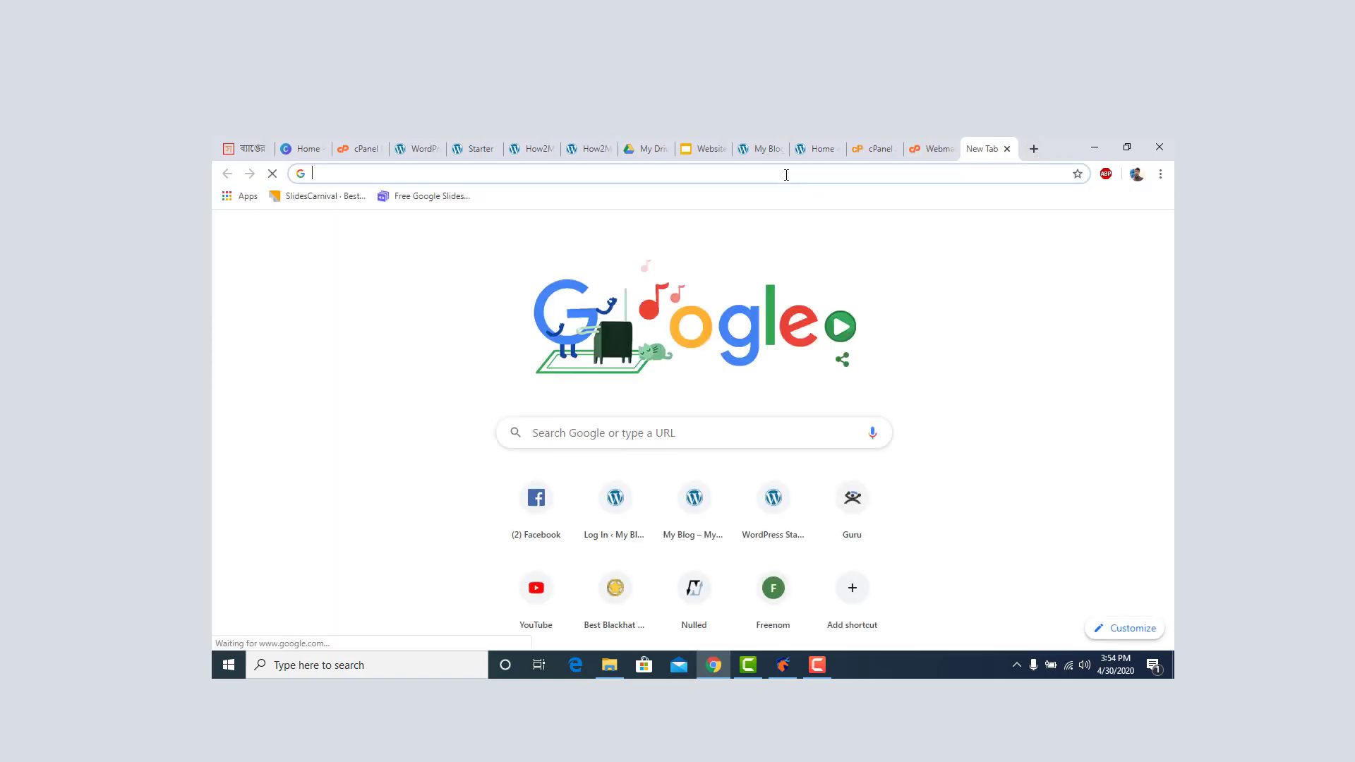
{"action": "type", "text": "gm"}
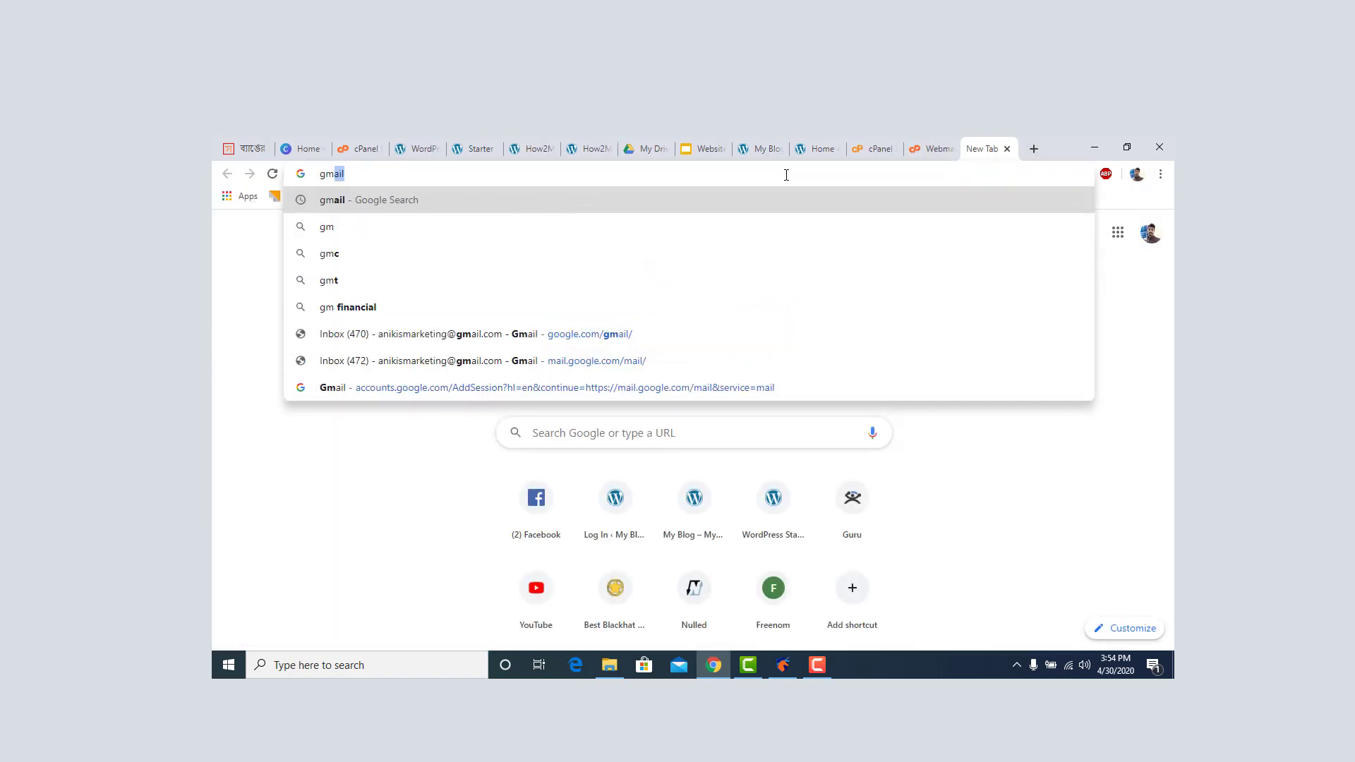
{"action": "type", "text": "ail.com"}
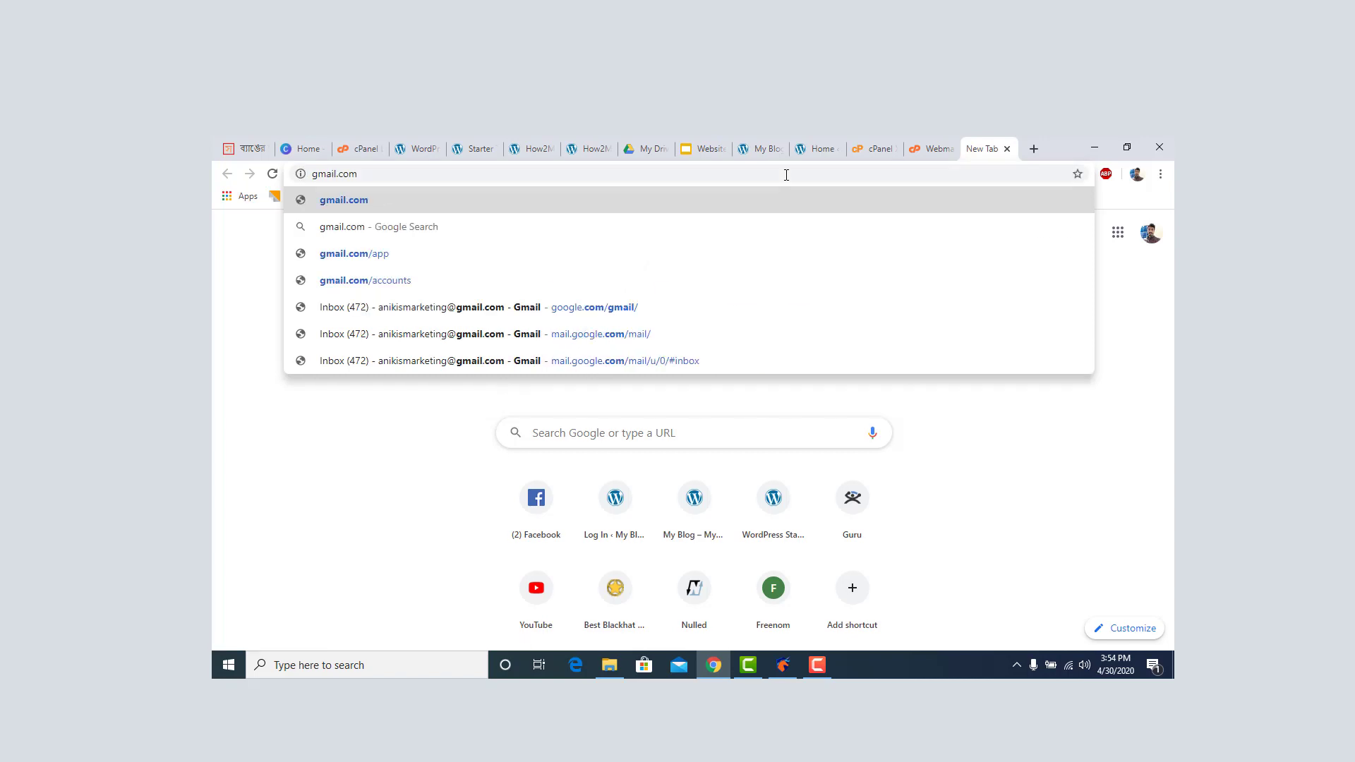
{"action": "key", "text": "Return"}
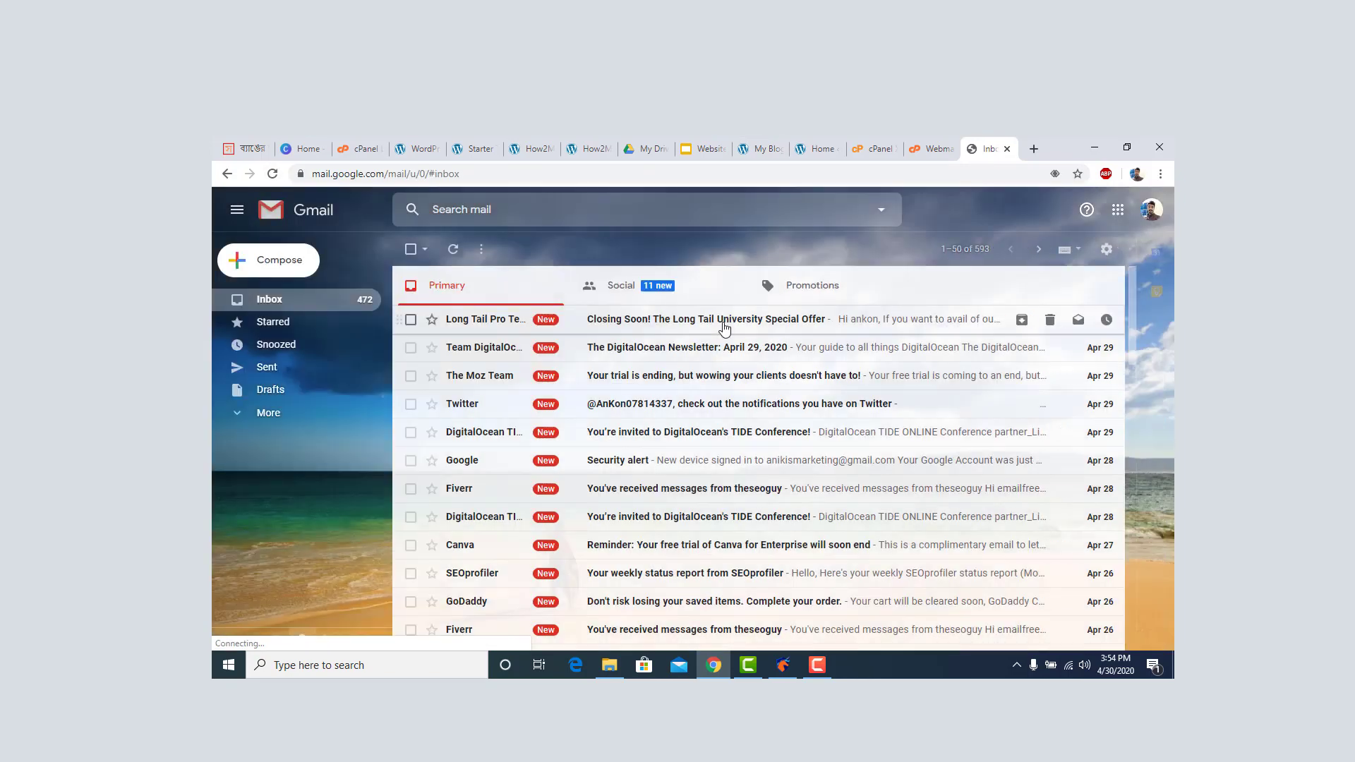
{"action": "left_click", "coordinate": [1151, 212]}
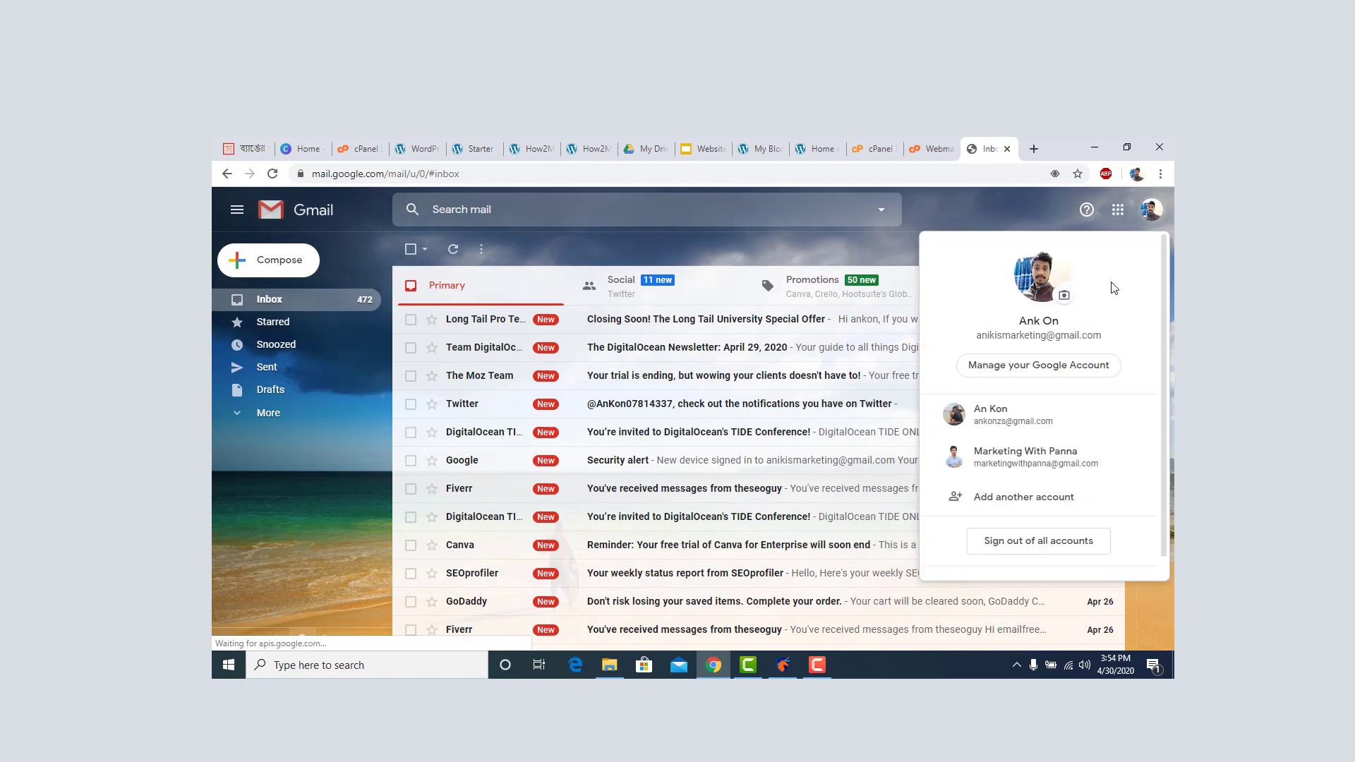
{"action": "left_click", "coordinate": [1019, 418]}
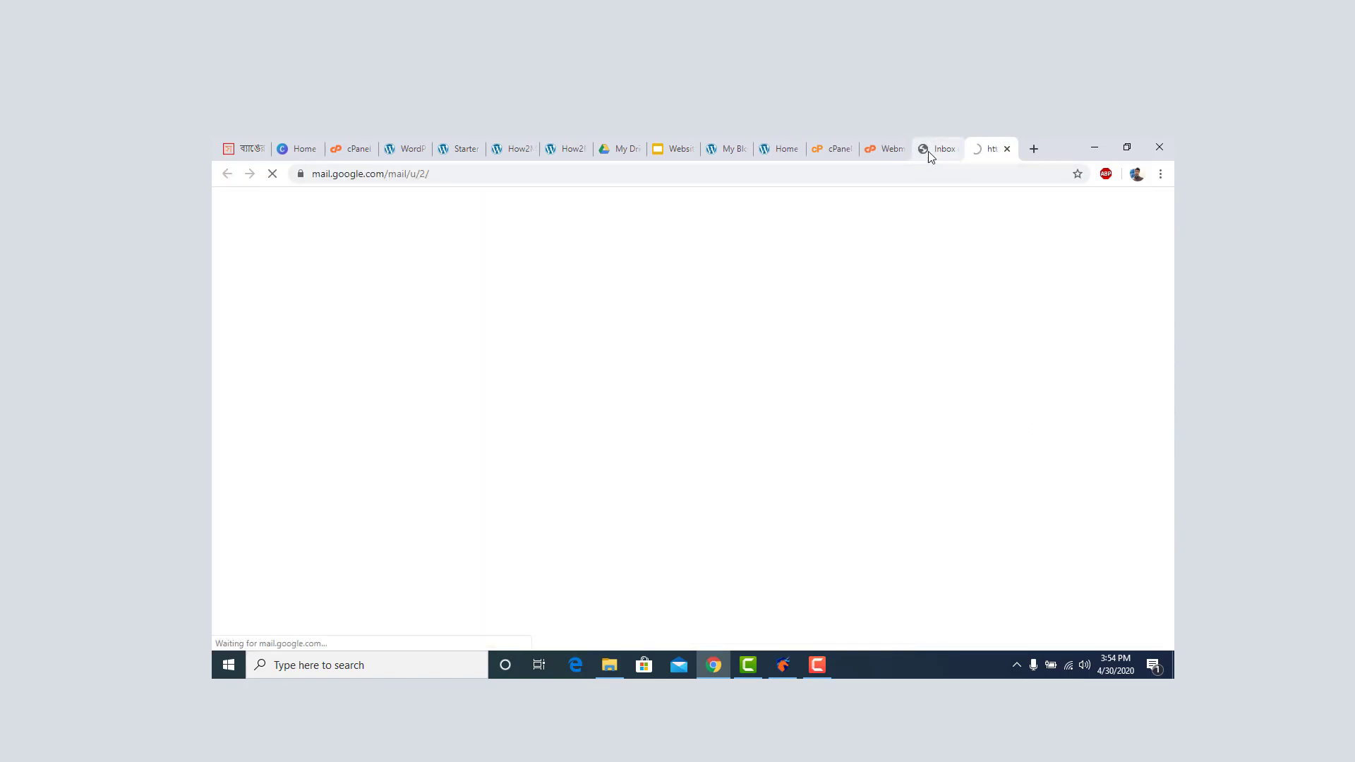
{"action": "left_click", "coordinate": [929, 151]}
{"action": "left_click", "coordinate": [955, 150]}
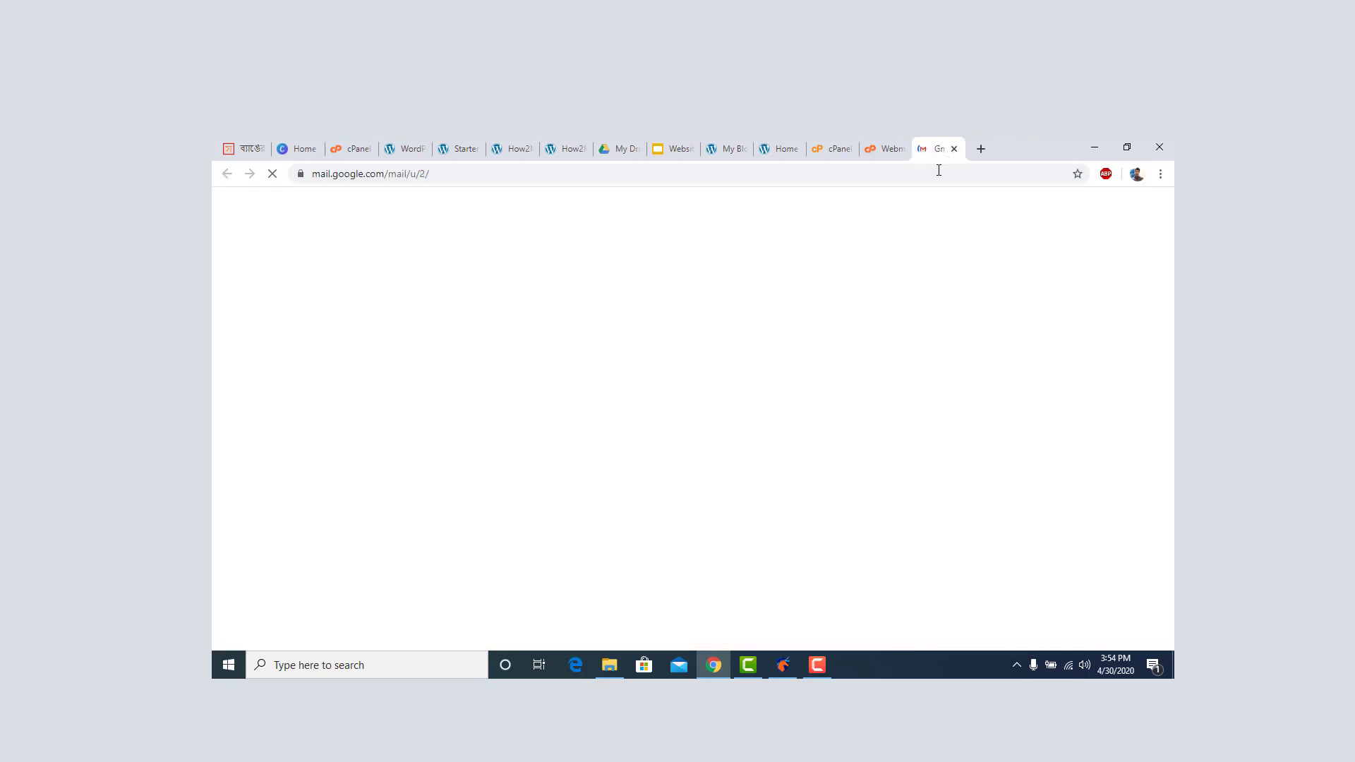
{"action": "left_click", "coordinate": [819, 664]}
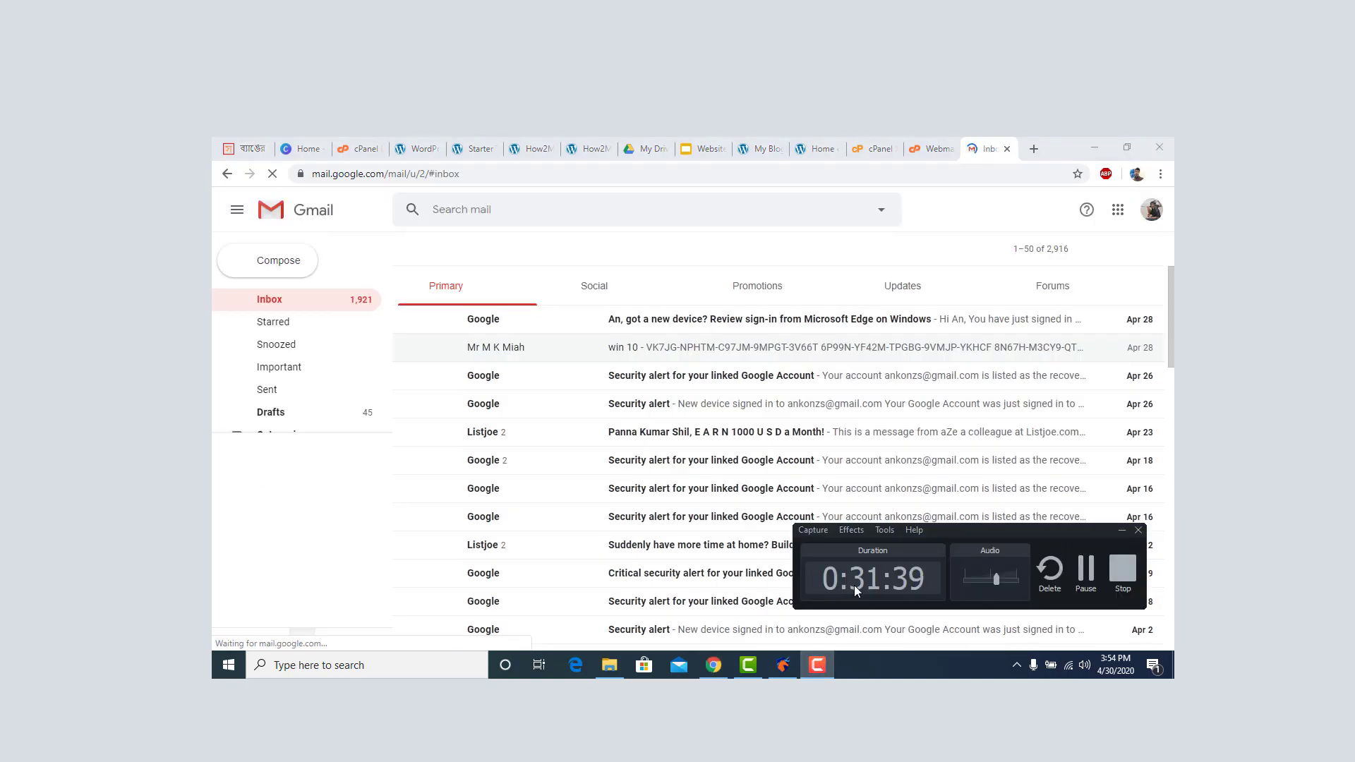
Open the Hello test email from info and inspect its sender details.
{"action": "left_click", "coordinate": [1081, 573]}
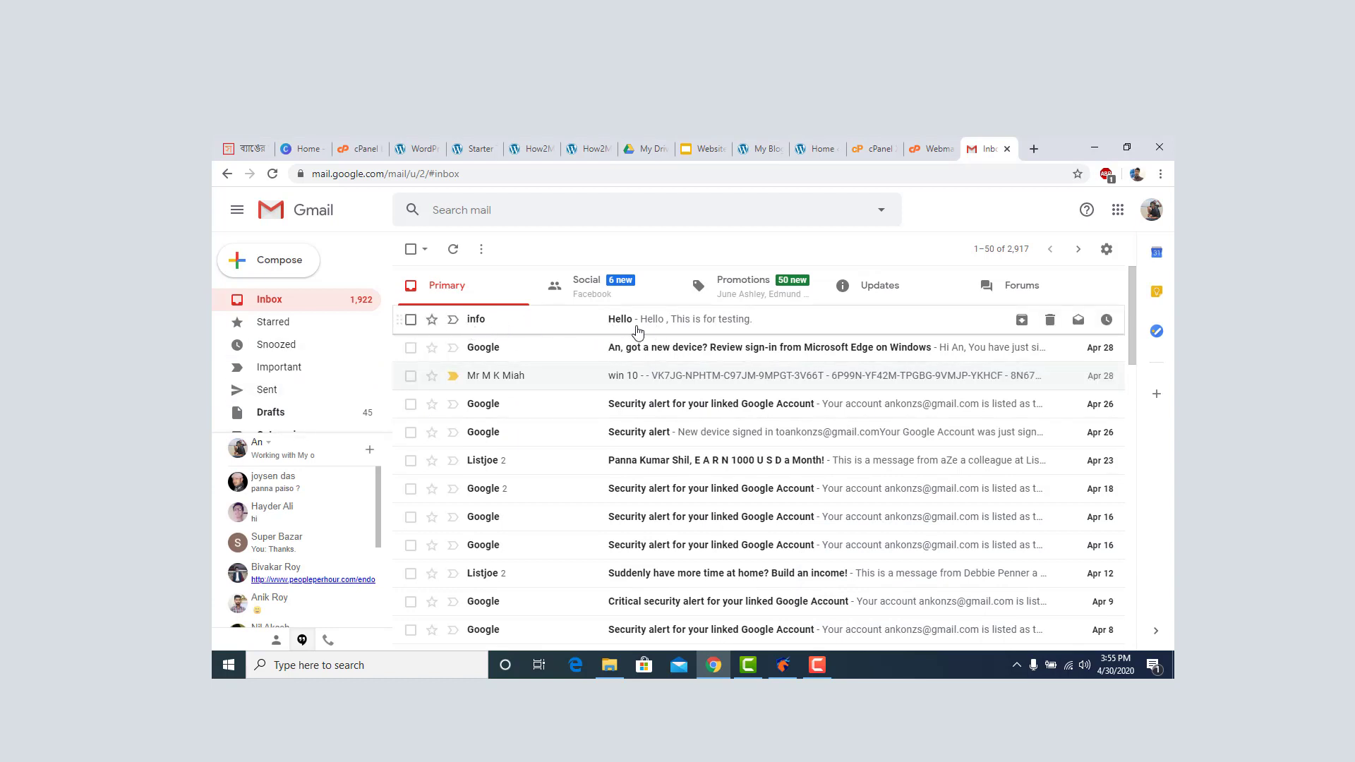
{"action": "left_click", "coordinate": [668, 332]}
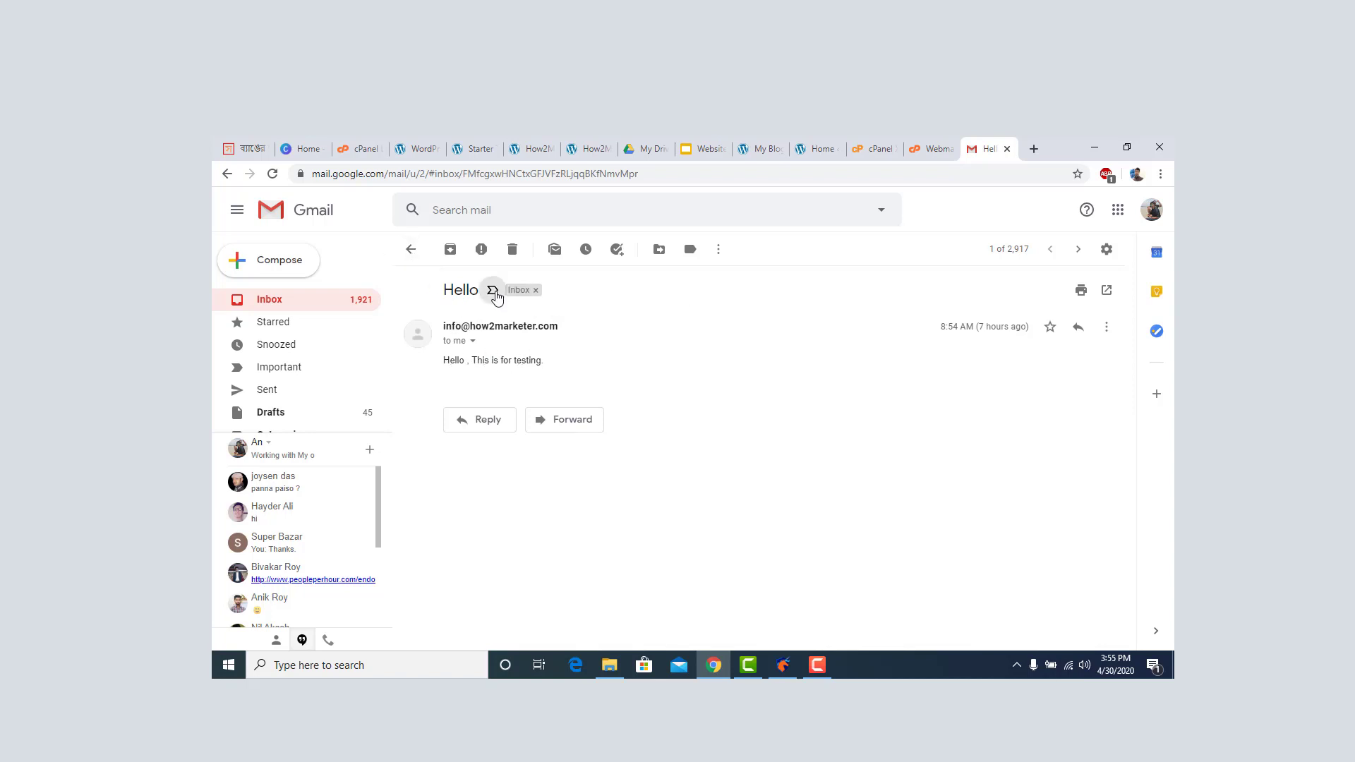
{"action": "left_click", "coordinate": [494, 293]}
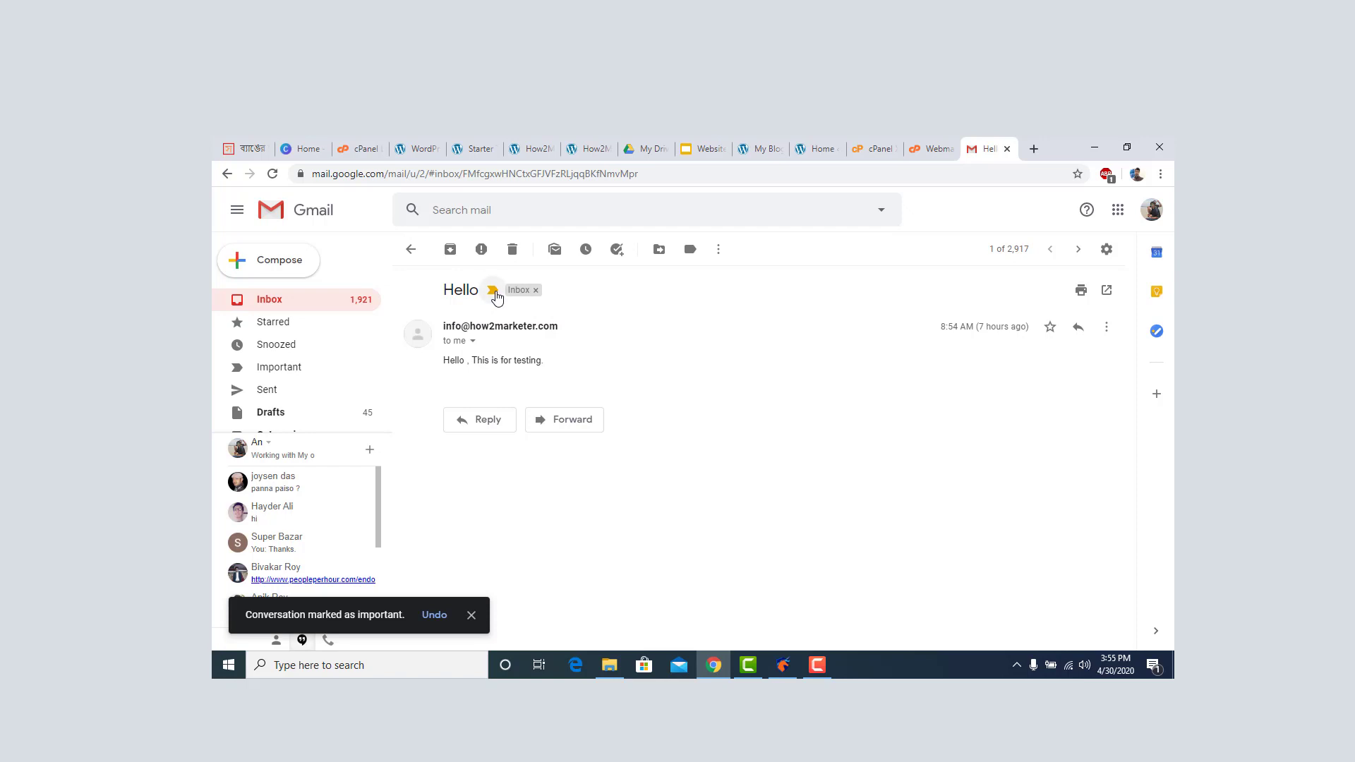
{"action": "left_click", "coordinate": [494, 293]}
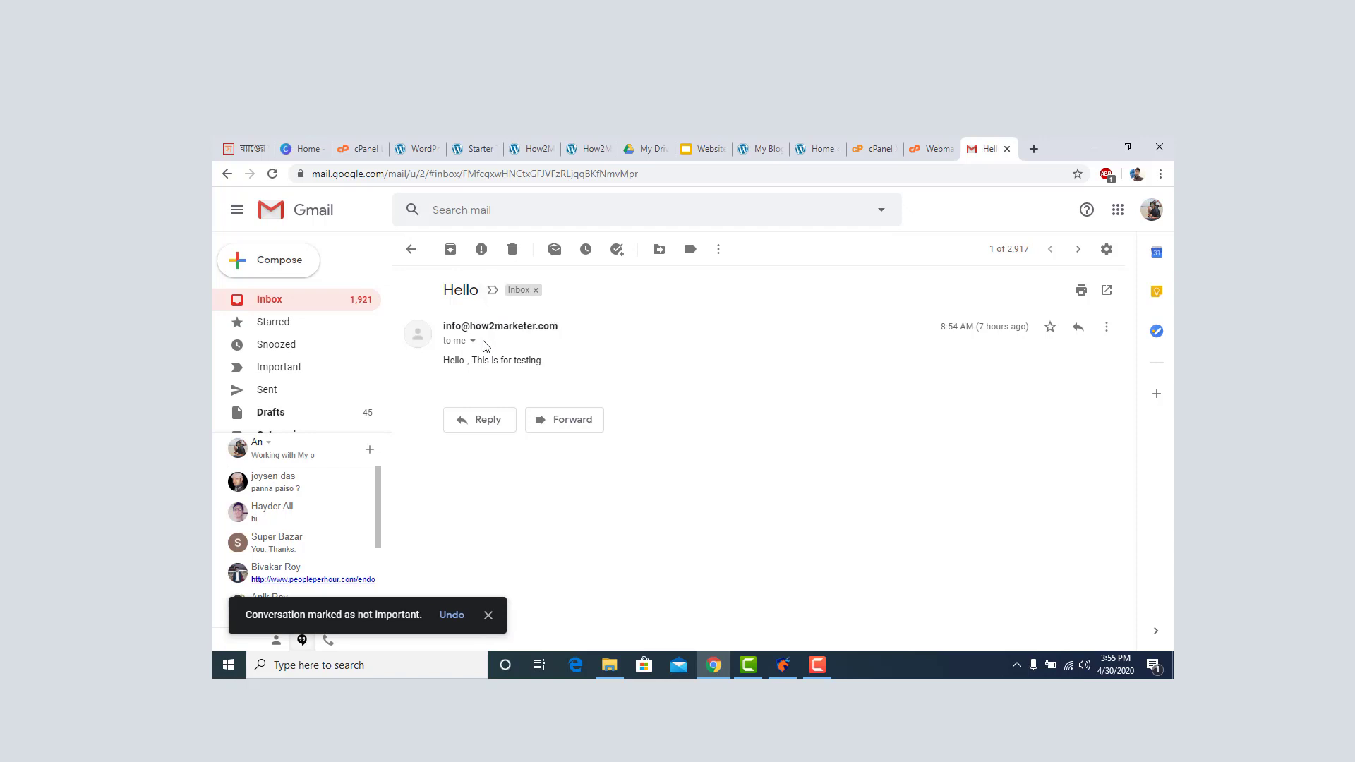
{"action": "left_click", "coordinate": [472, 341]}
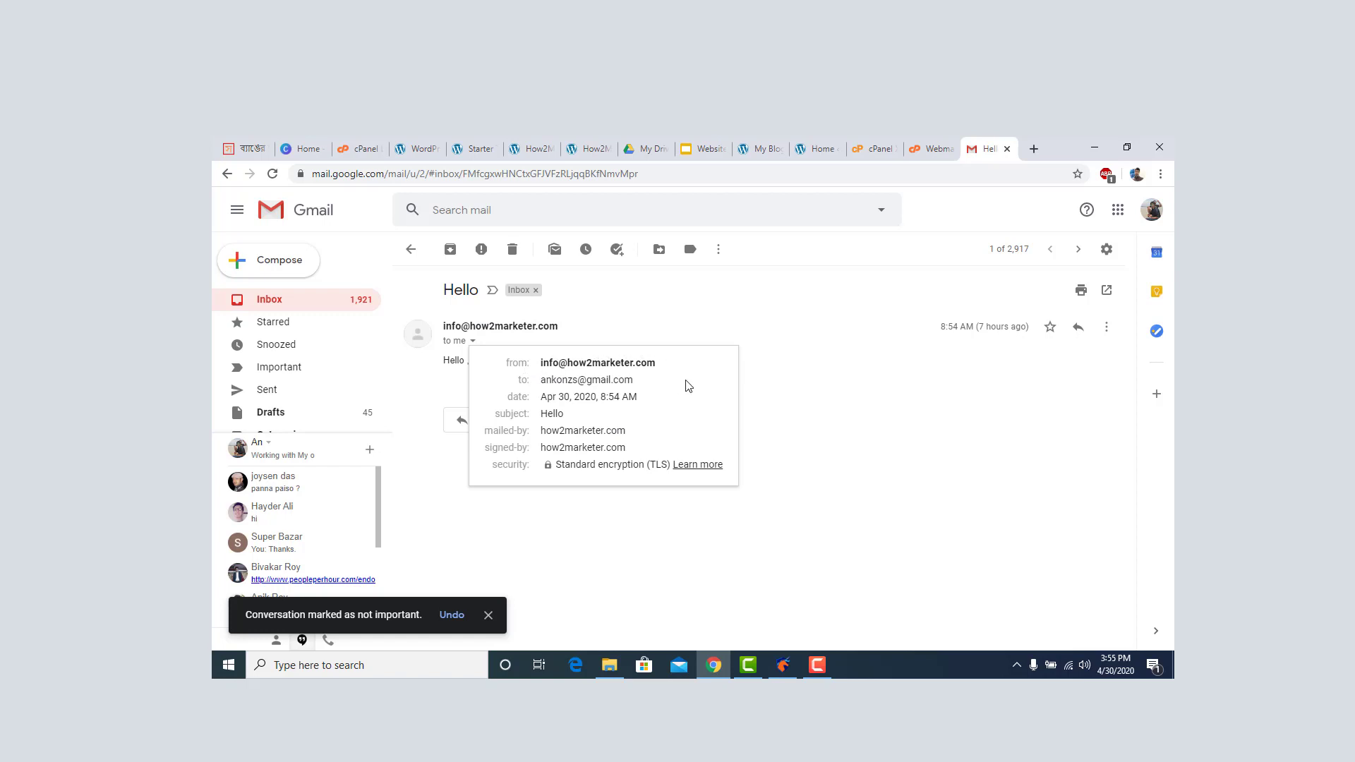
Reply 'Hello , Testing 1 2 3' and reload the Roundcube webmail tab.
{"action": "left_click", "coordinate": [701, 544]}
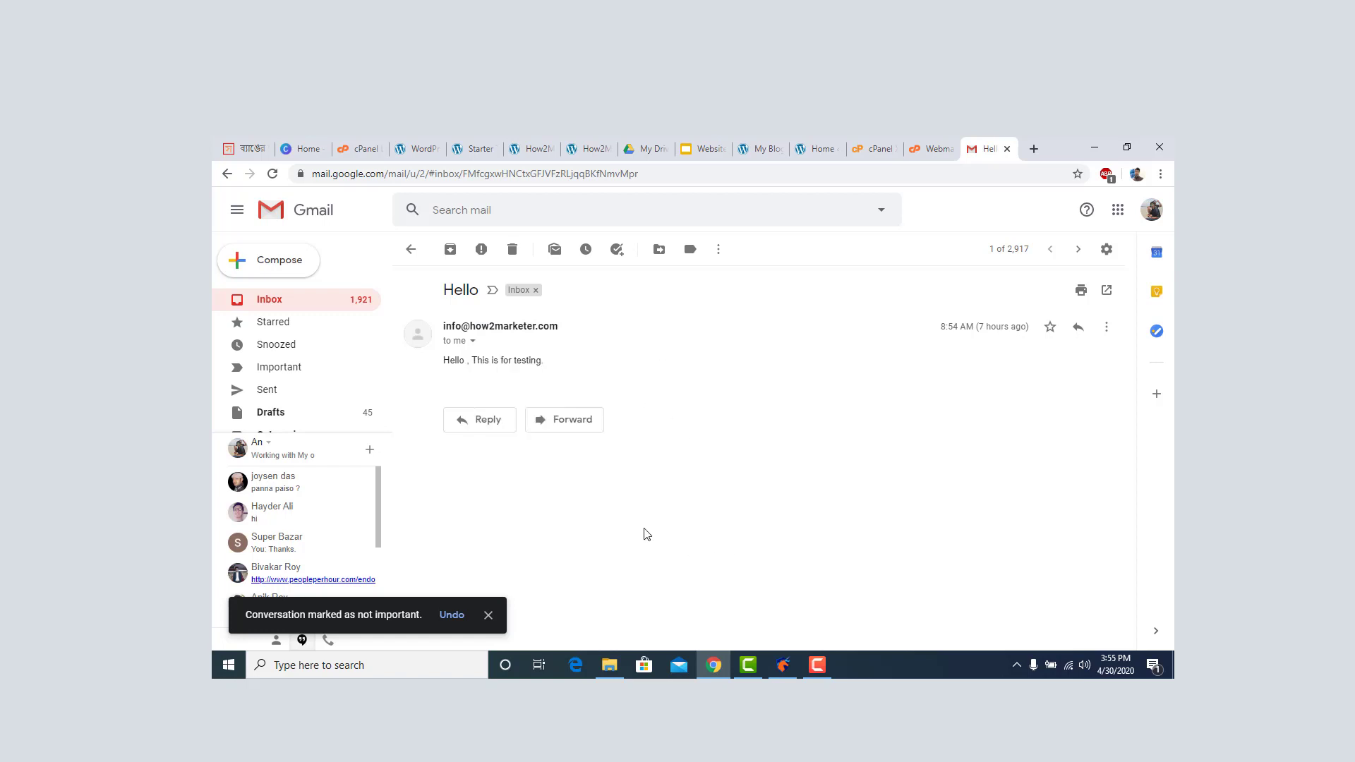
{"action": "left_click", "coordinate": [485, 422]}
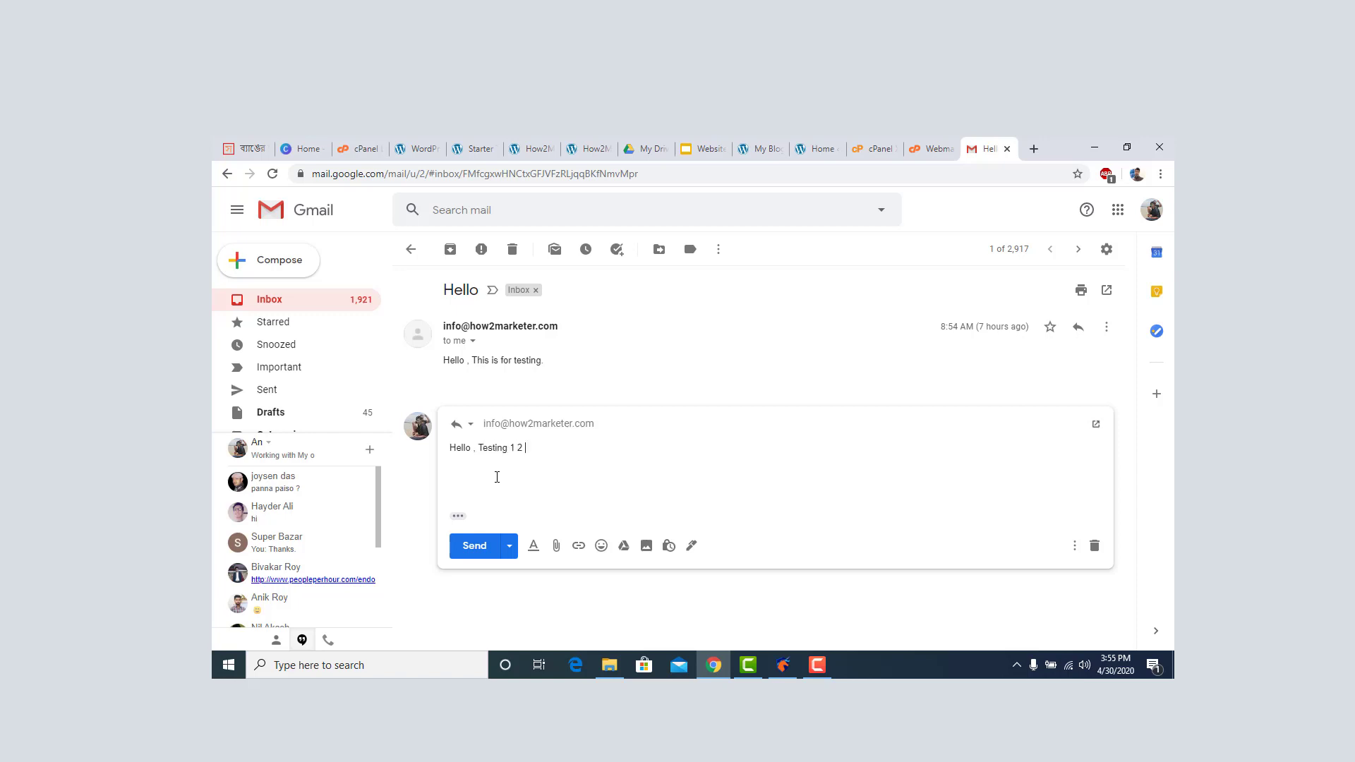
{"action": "left_click", "coordinate": [476, 551]}
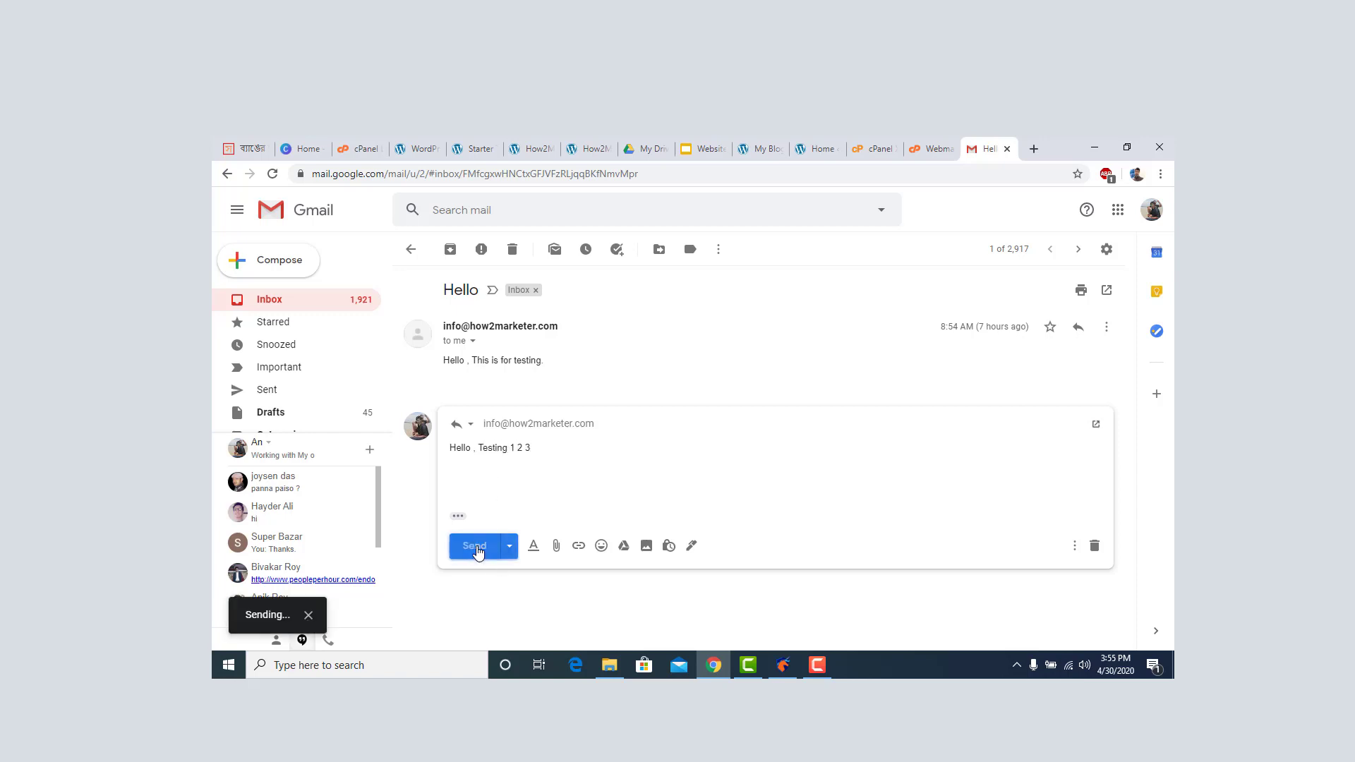
{"action": "left_click", "coordinate": [932, 148]}
{"action": "left_click", "coordinate": [221, 240]}
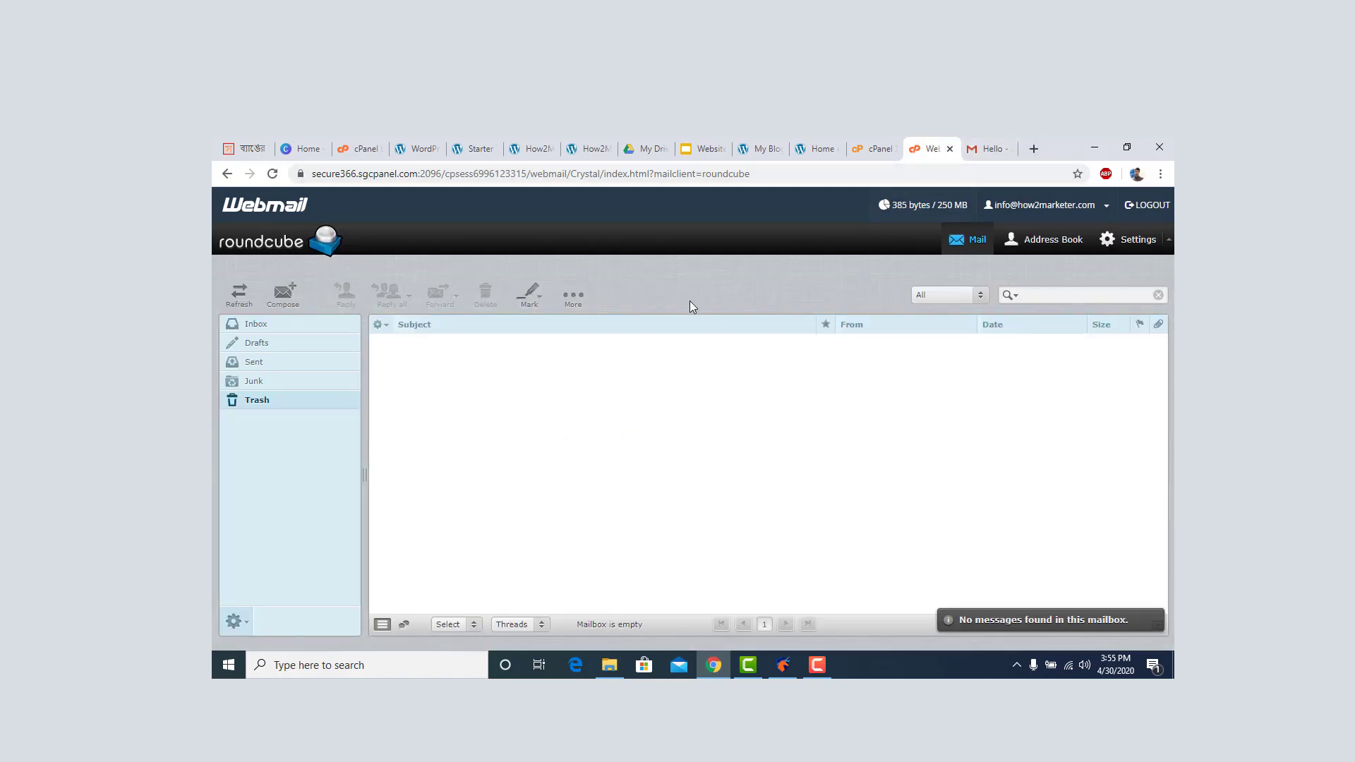
Refresh the Roundcube Inbox until the 'Re: Hello' reply arrives, then open it to read 'Hello , Testing 1 2 3'.
{"action": "left_click", "coordinate": [297, 323]}
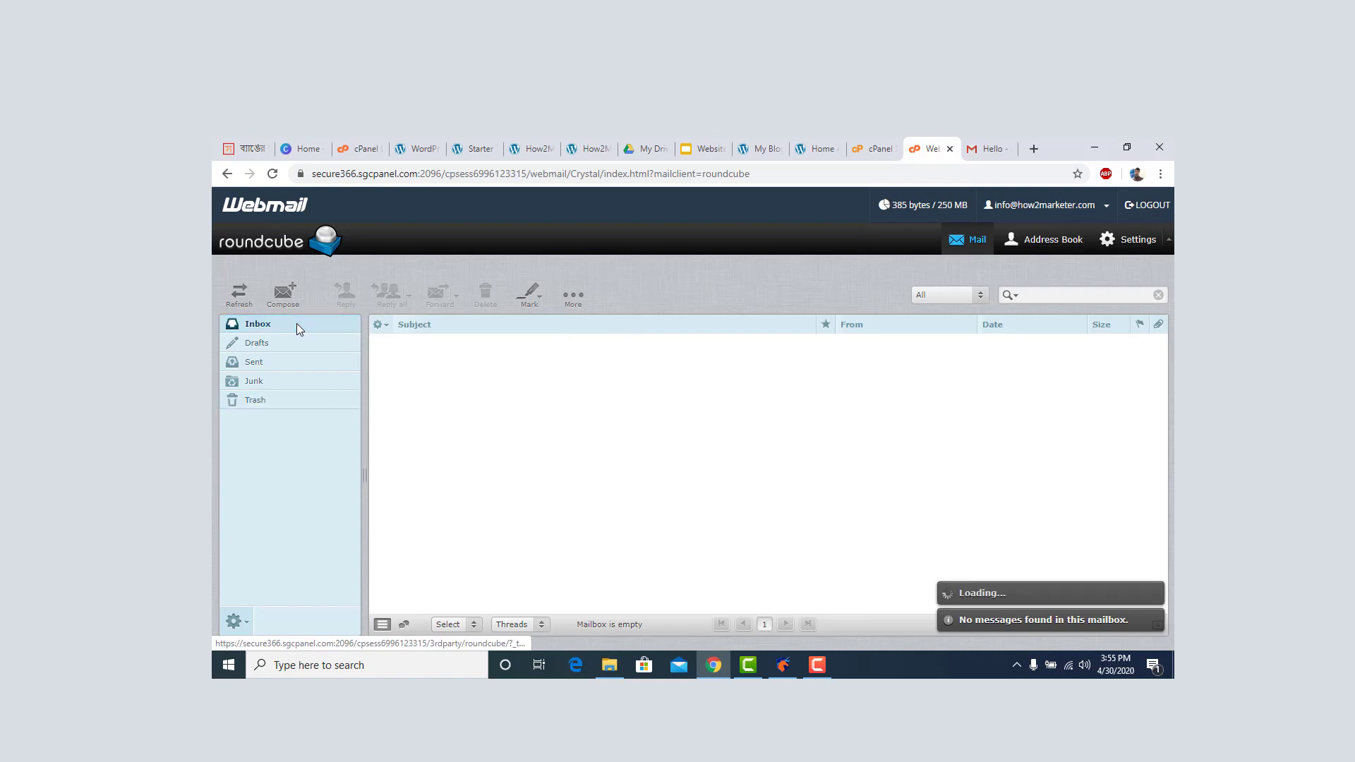
{"action": "left_click", "coordinate": [272, 174]}
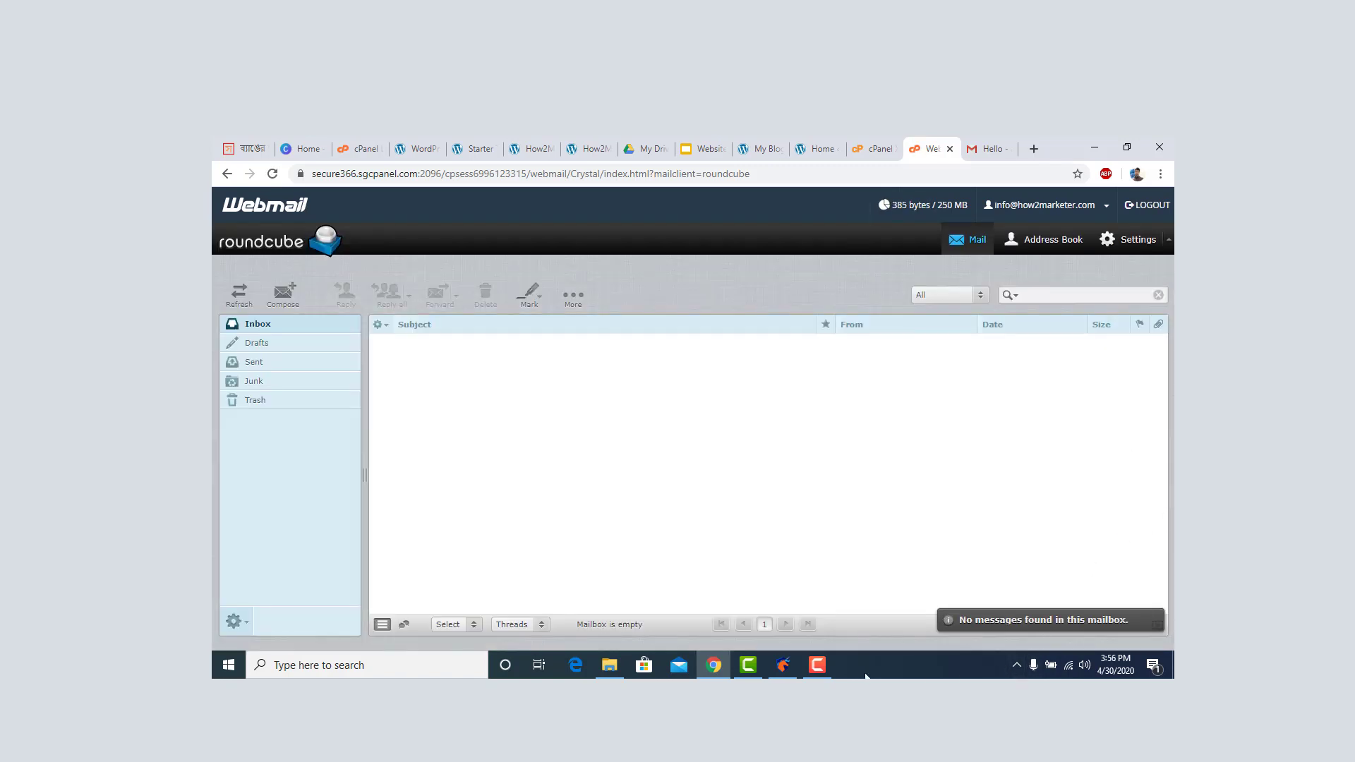
{"action": "left_click", "coordinate": [817, 665]}
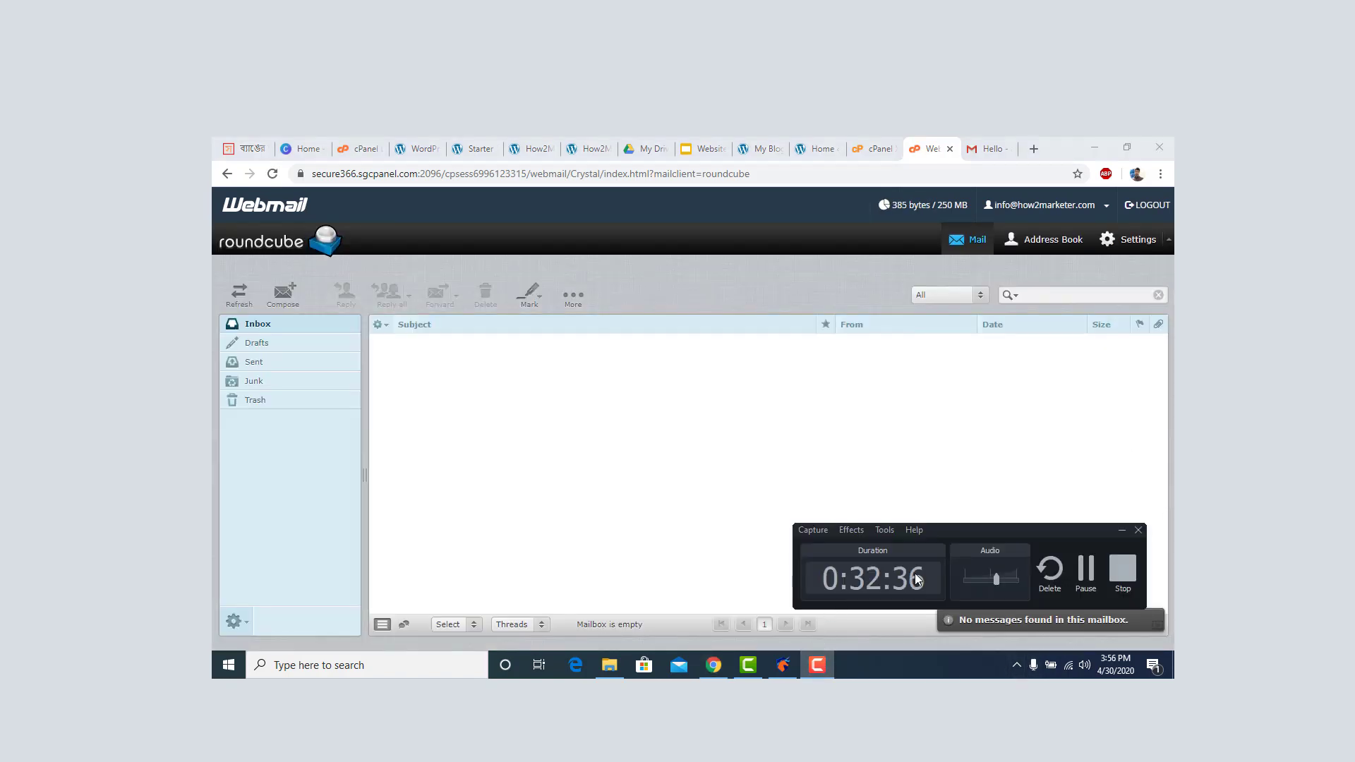
{"action": "left_click", "coordinate": [1087, 570]}
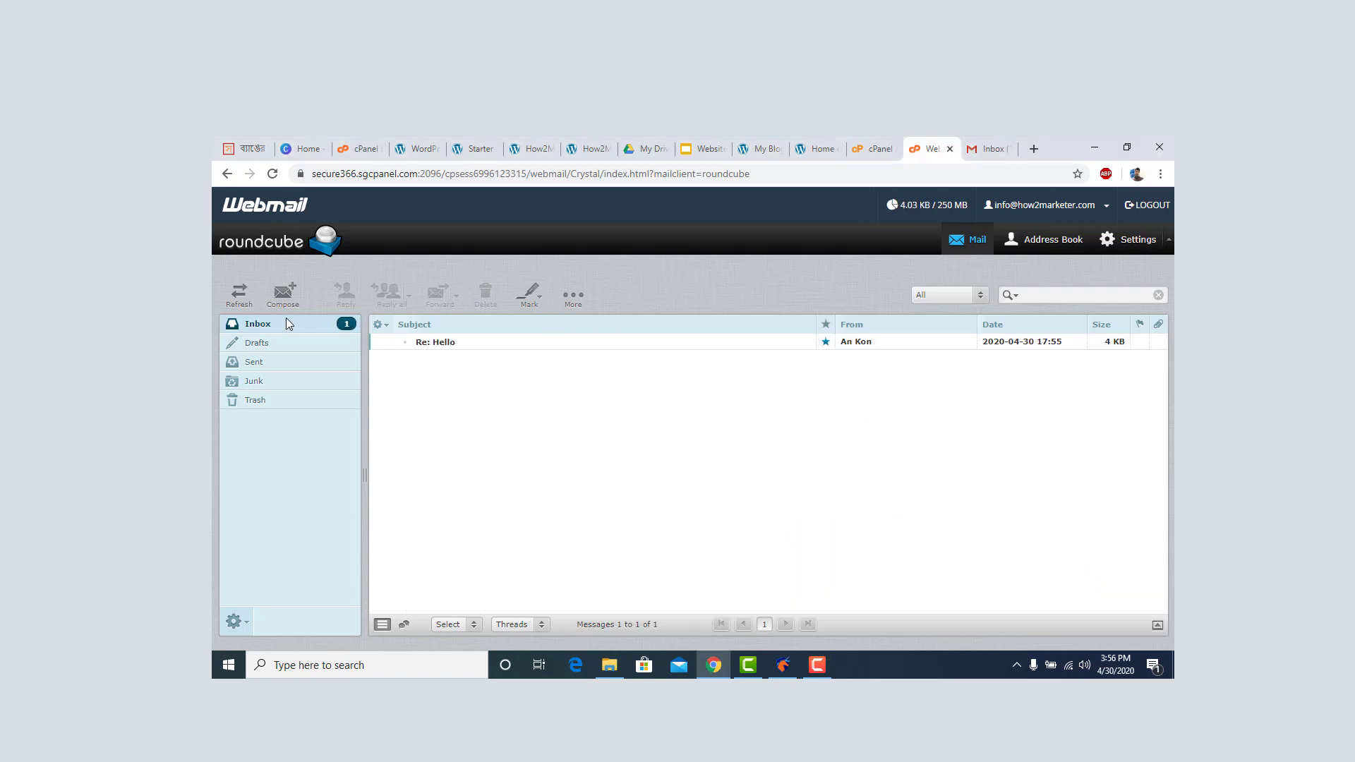
{"action": "double_click", "coordinate": [484, 343]}
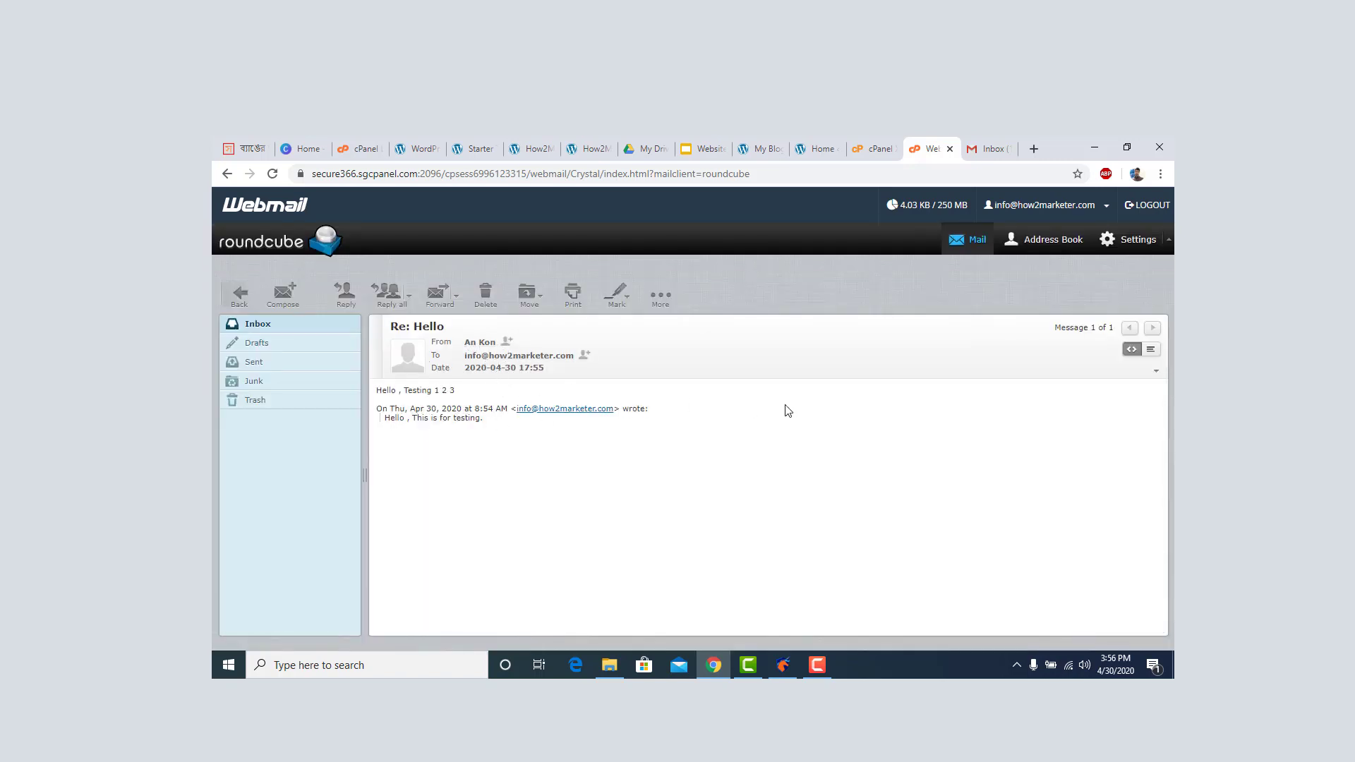
Review the cPanel Email Accounts list, then return to the Roundcube inbox showing the 'Re: Hello' reply.
{"action": "left_click", "coordinate": [280, 253]}
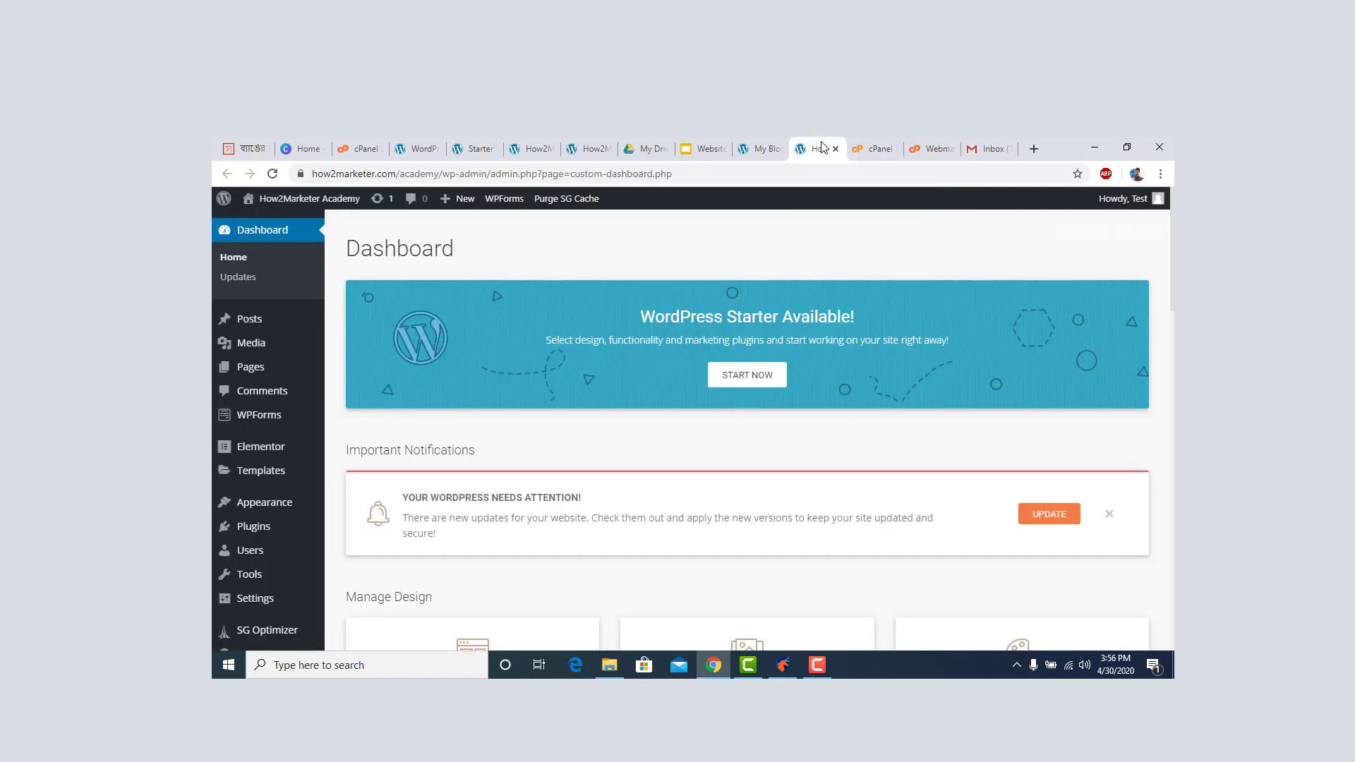
{"action": "left_click", "coordinate": [822, 148]}
{"action": "left_click", "coordinate": [873, 148]}
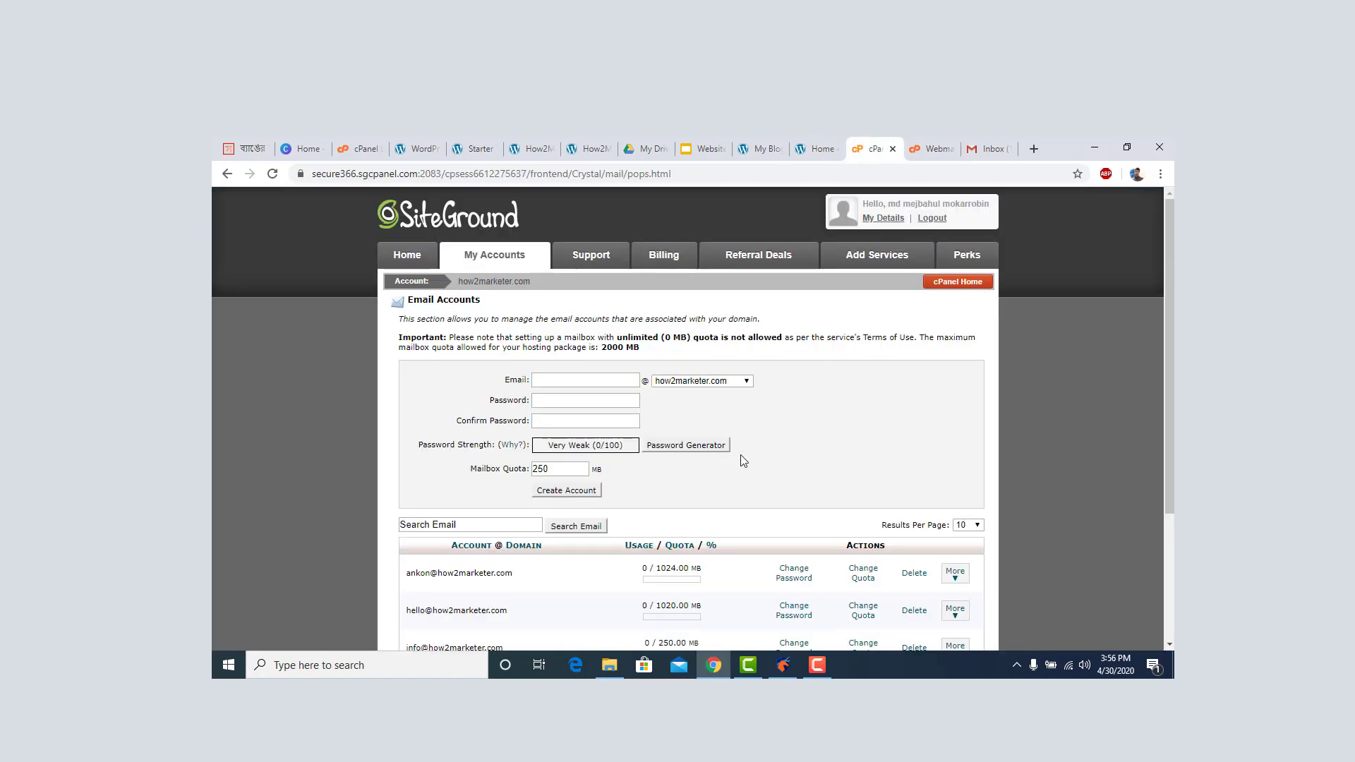
{"action": "scroll", "coordinate": [744, 460], "scroll_direction": "down", "scroll_amount": 3}
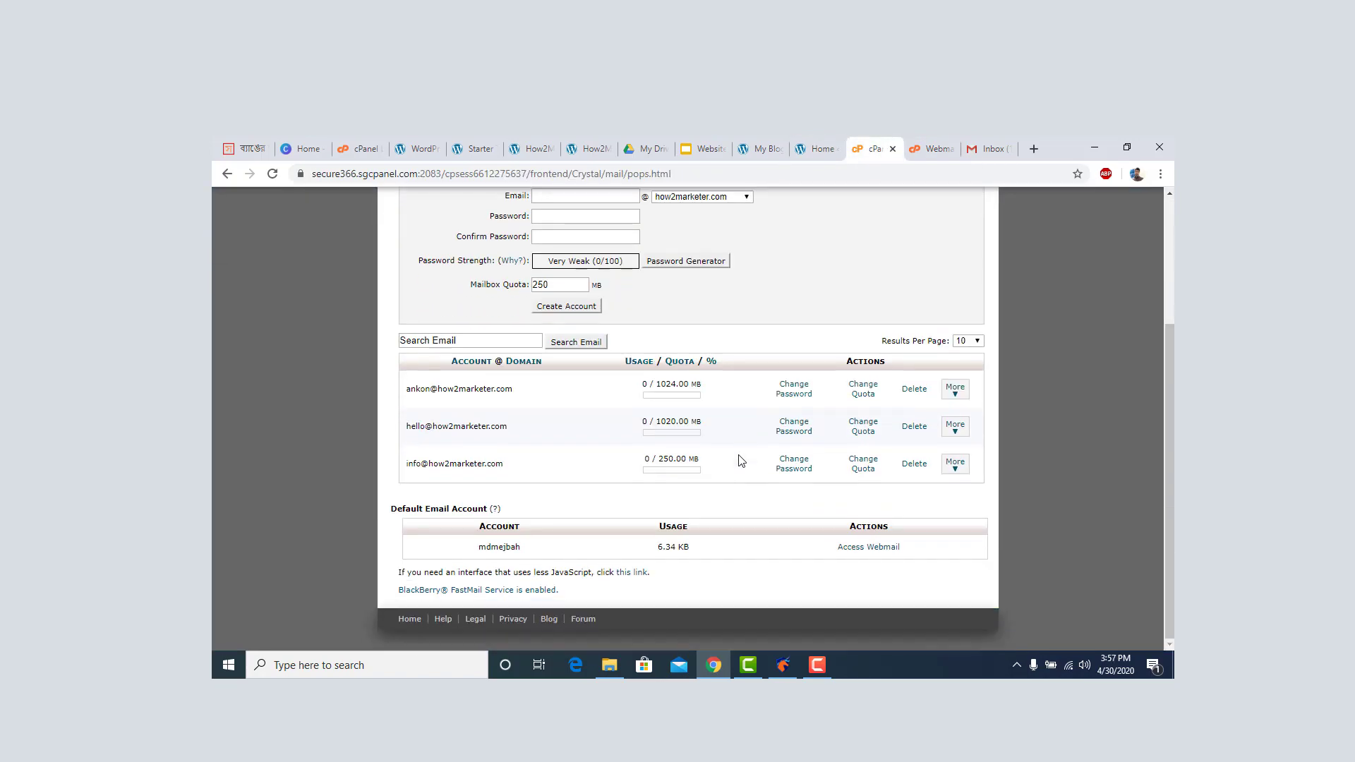
{"action": "left_click", "coordinate": [934, 149]}
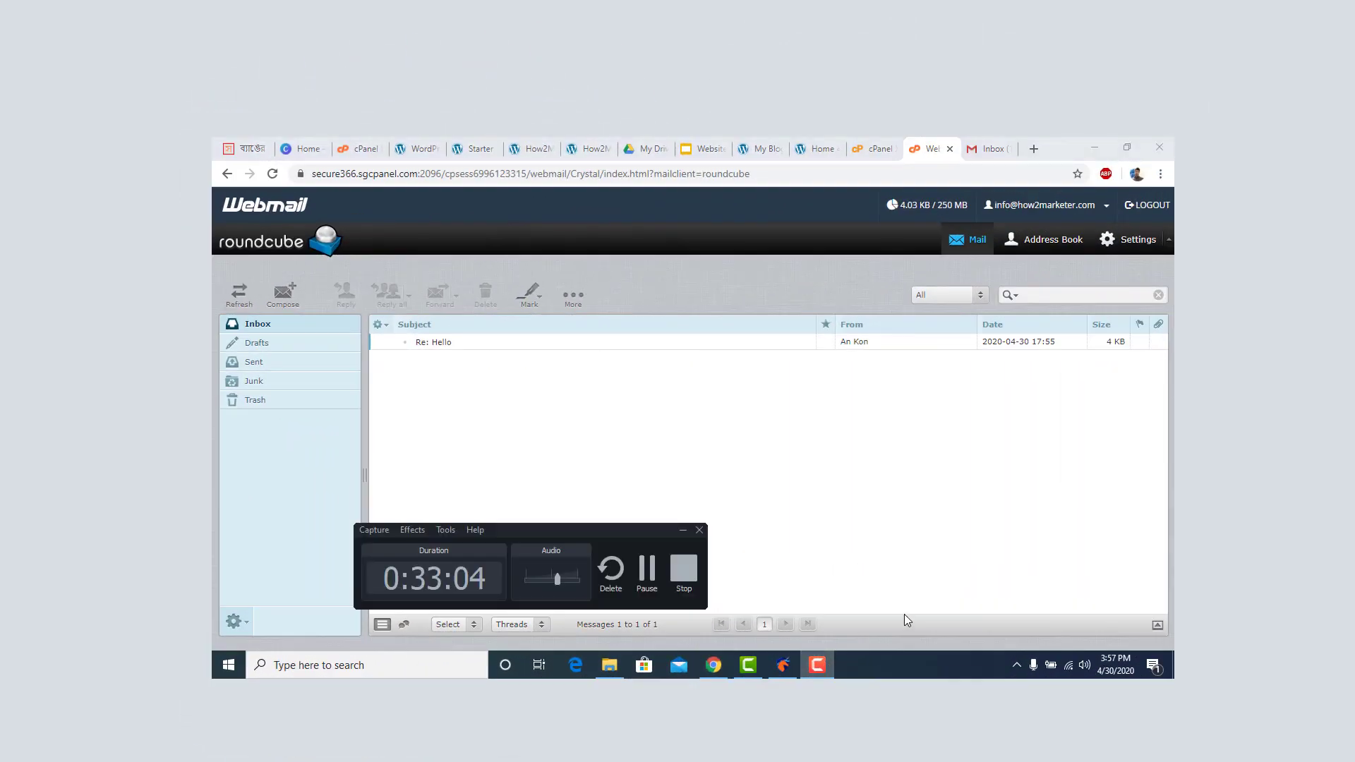
{"action": "left_click", "coordinate": [646, 569]}
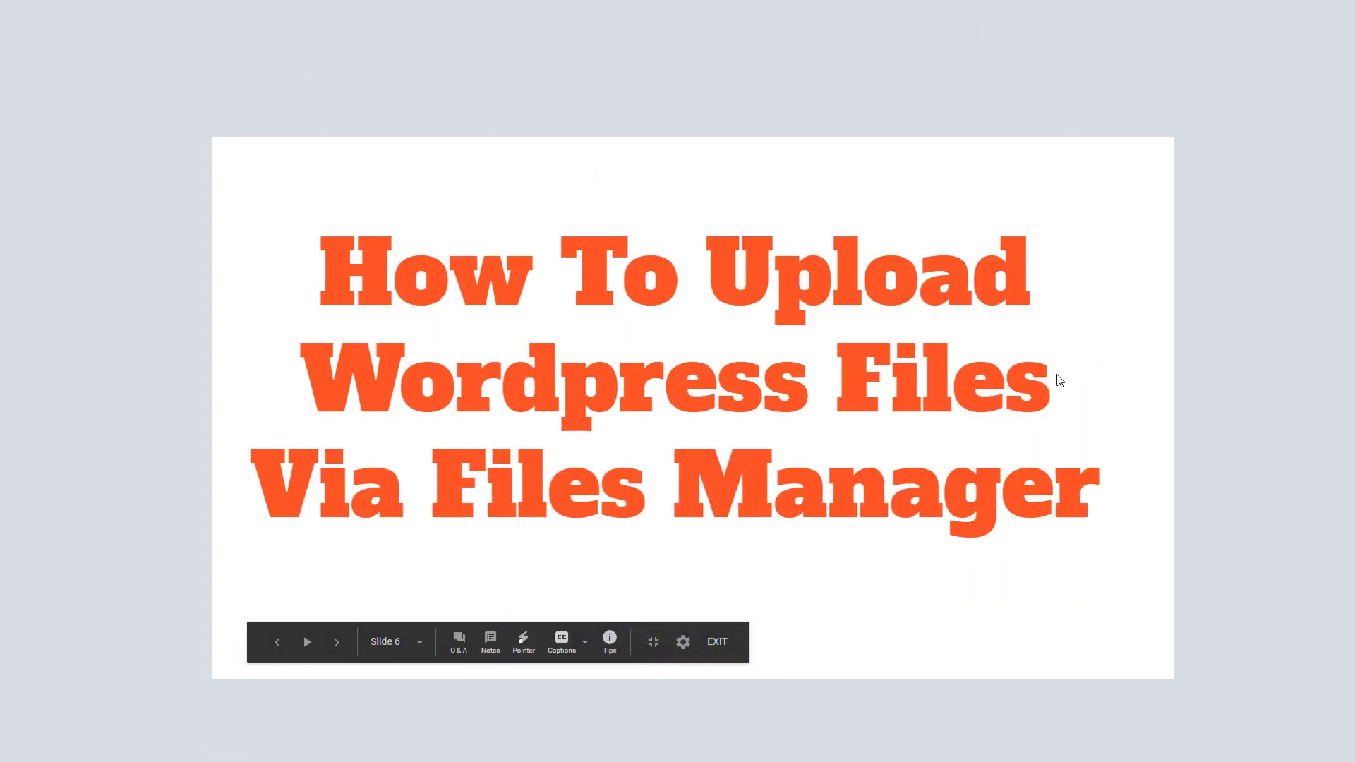
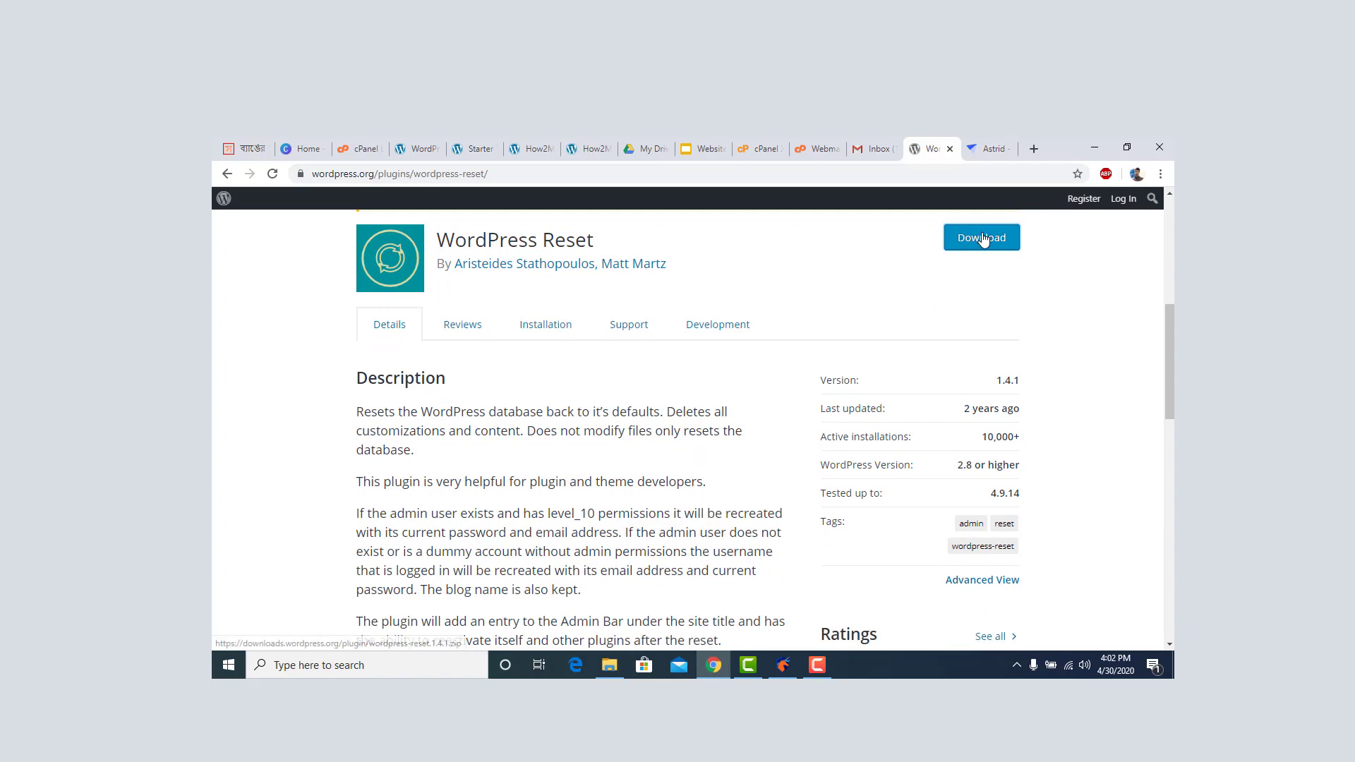
Download the WordPress Reset plugin zip, then view the Astrid theme page.
{"action": "left_click", "coordinate": [981, 239]}
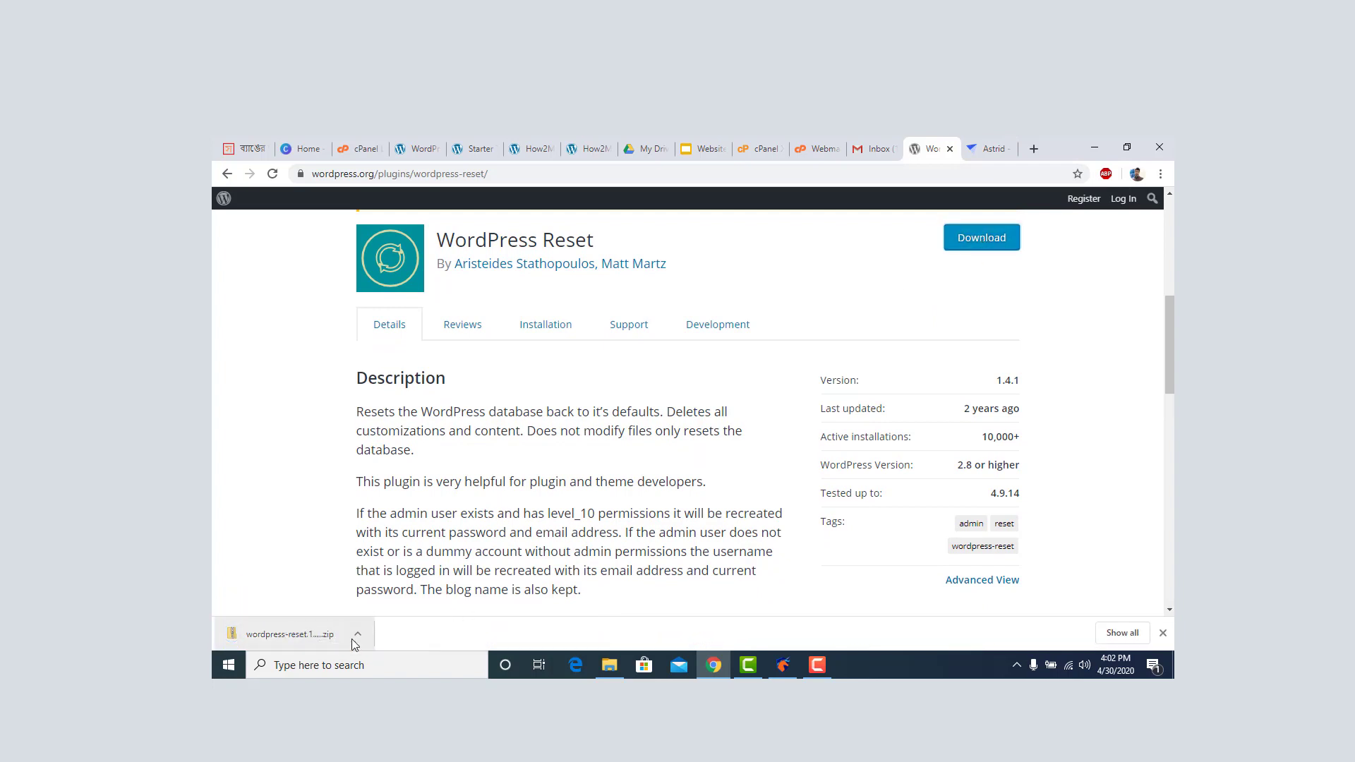
{"action": "left_click", "coordinate": [994, 149]}
{"action": "scroll", "coordinate": [692, 427], "scroll_direction": "up", "scroll_amount": 5}
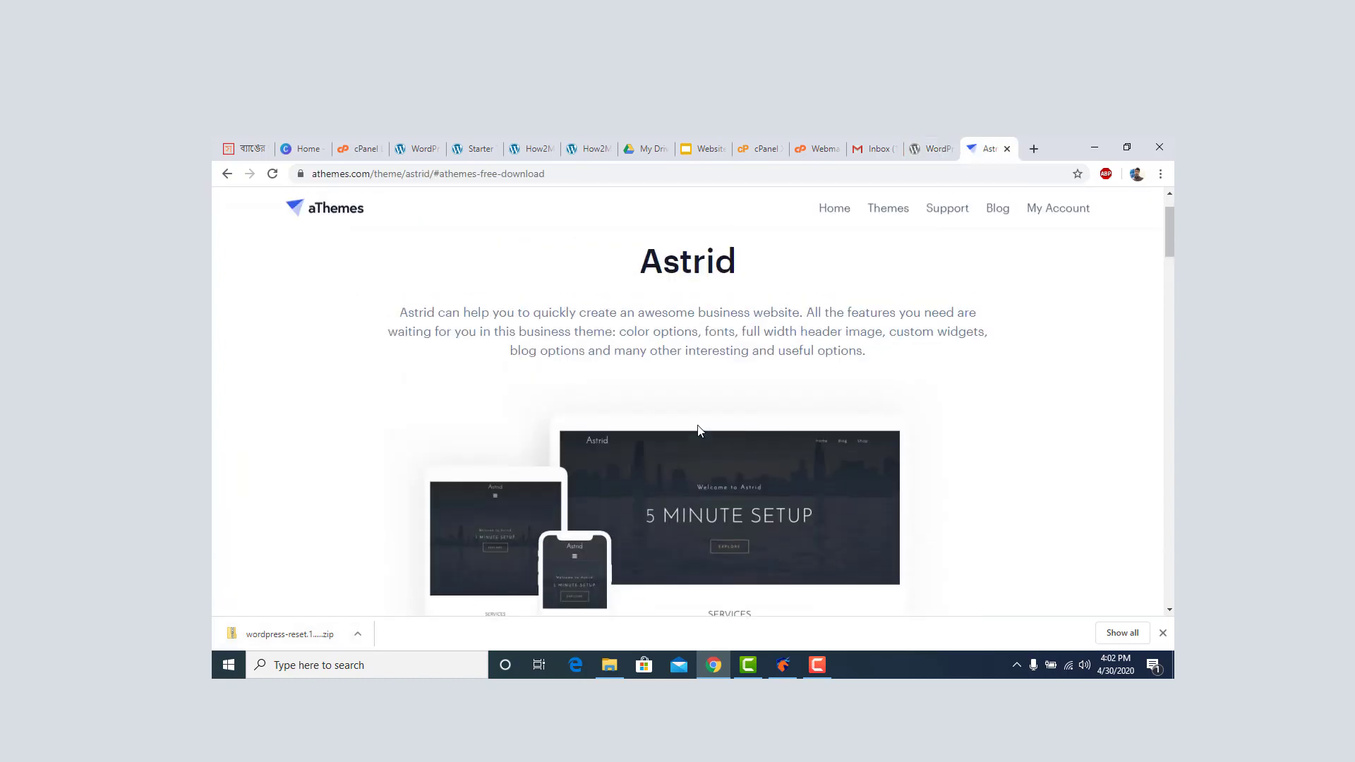
{"action": "scroll", "coordinate": [703, 425], "scroll_direction": "down", "scroll_amount": 4}
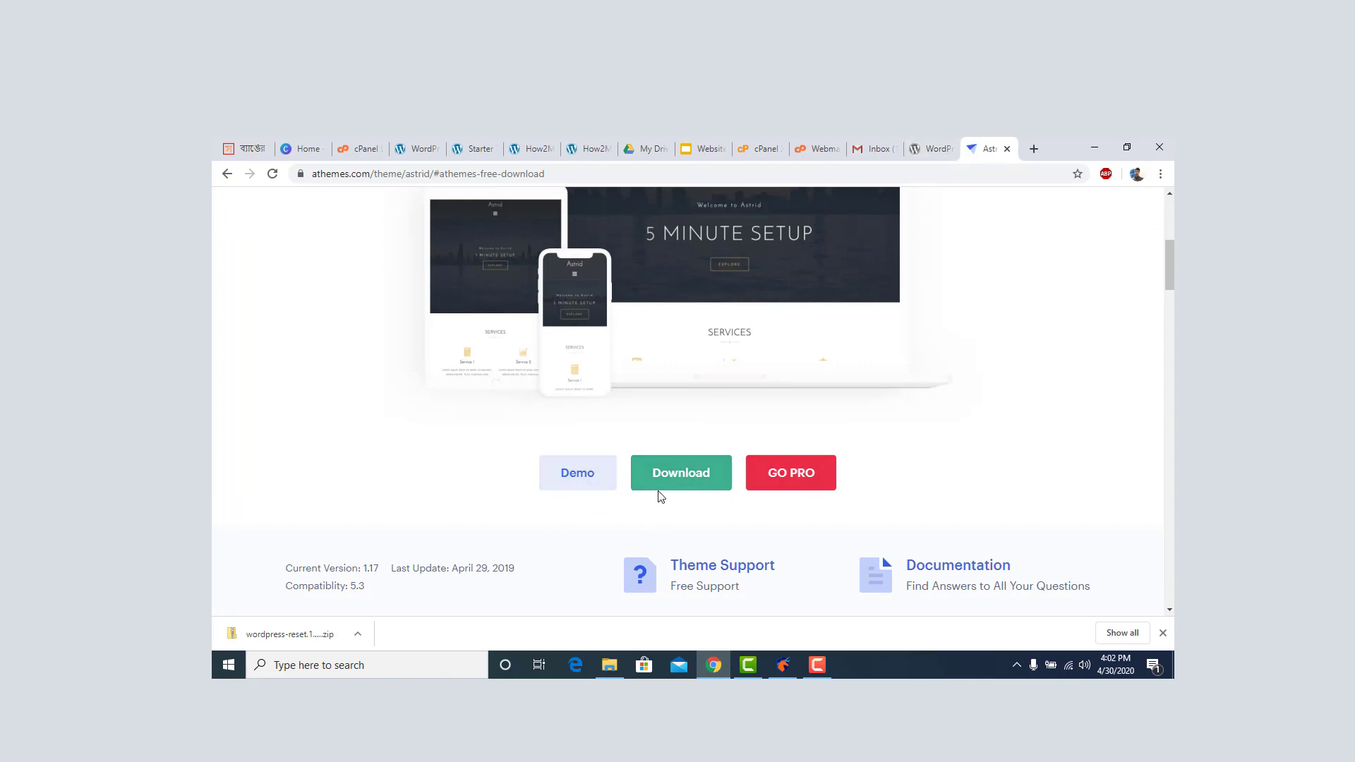
Download the free Astrid theme zip by entering an e-mail address and choosing Subscribe & Download.
{"action": "left_click", "coordinate": [677, 478]}
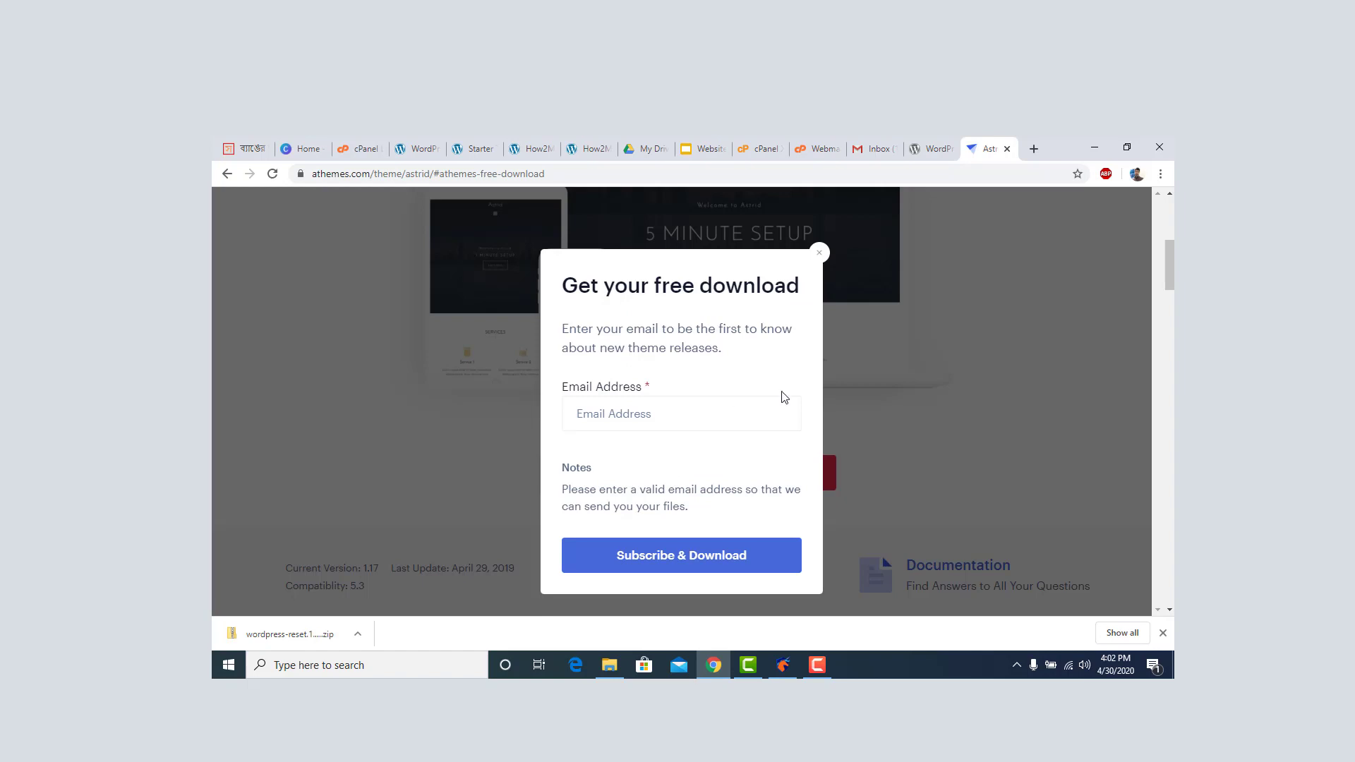
{"action": "scroll", "coordinate": [784, 397], "scroll_direction": "down", "scroll_amount": 2}
{"action": "scroll", "coordinate": [434, 418], "scroll_direction": "up", "scroll_amount": 5}
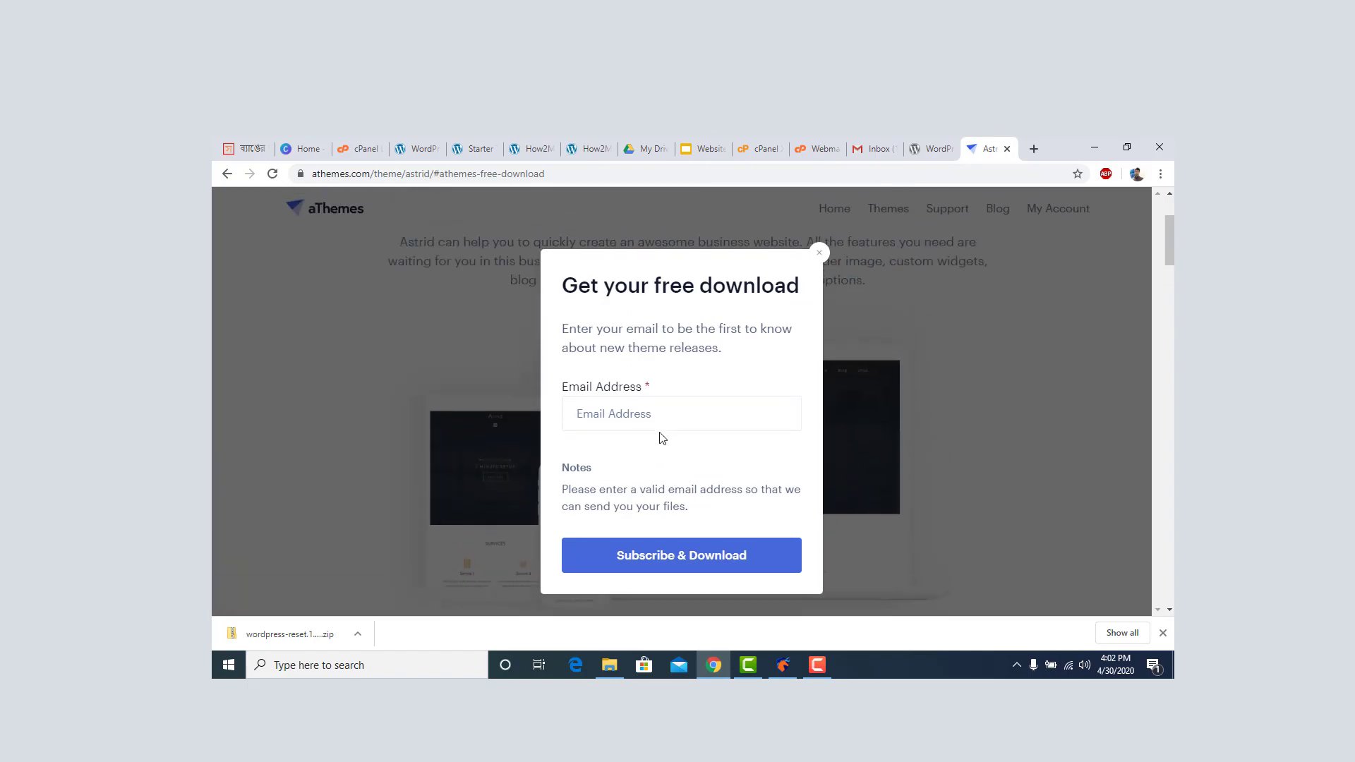
{"action": "left_click", "coordinate": [619, 416]}
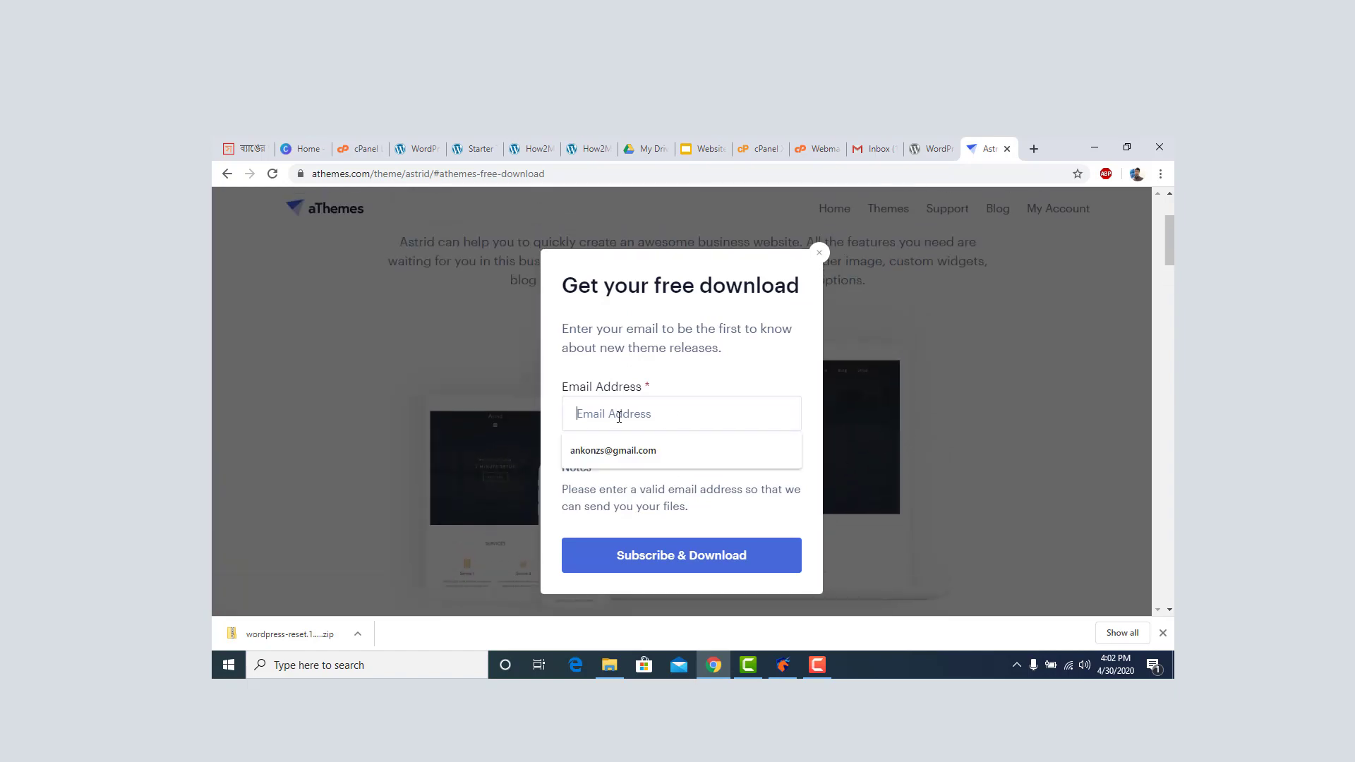
{"action": "left_click", "coordinate": [634, 450]}
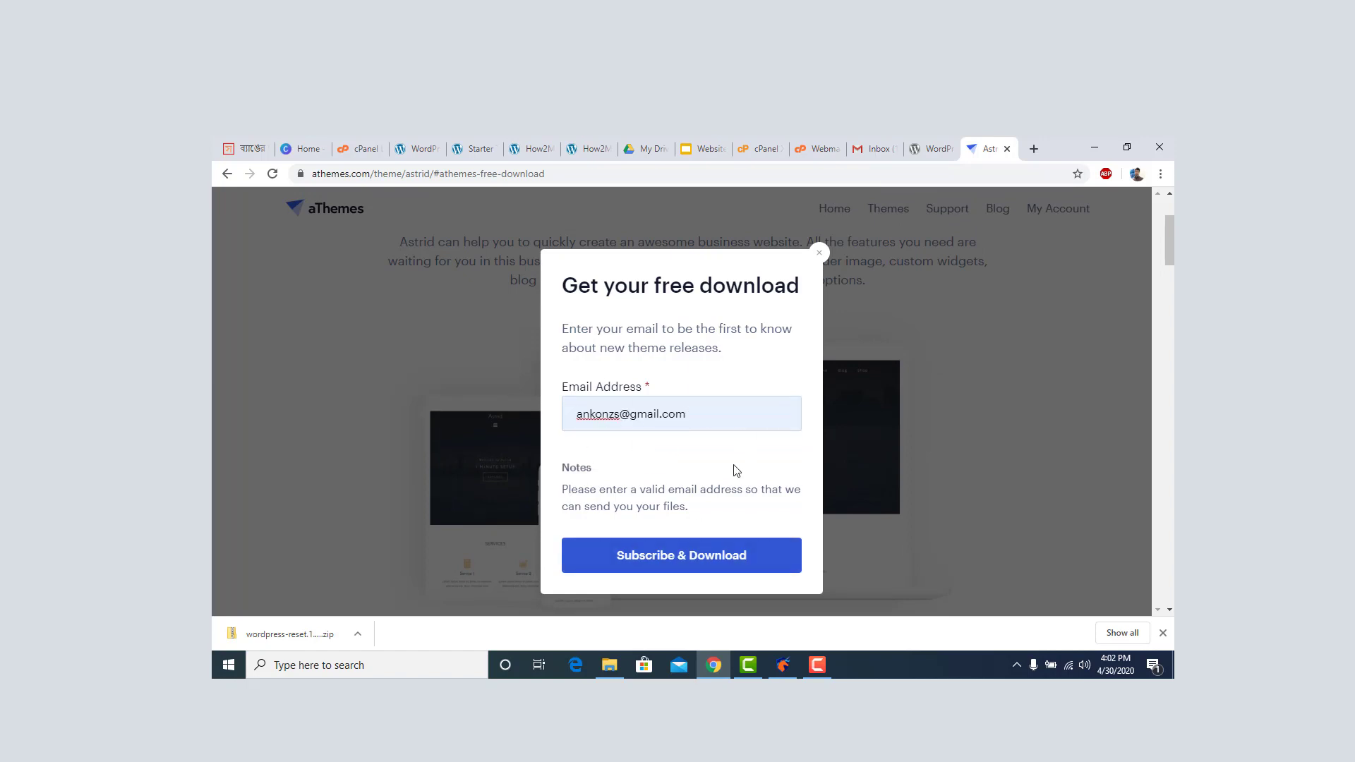
{"action": "left_click", "coordinate": [685, 564]}
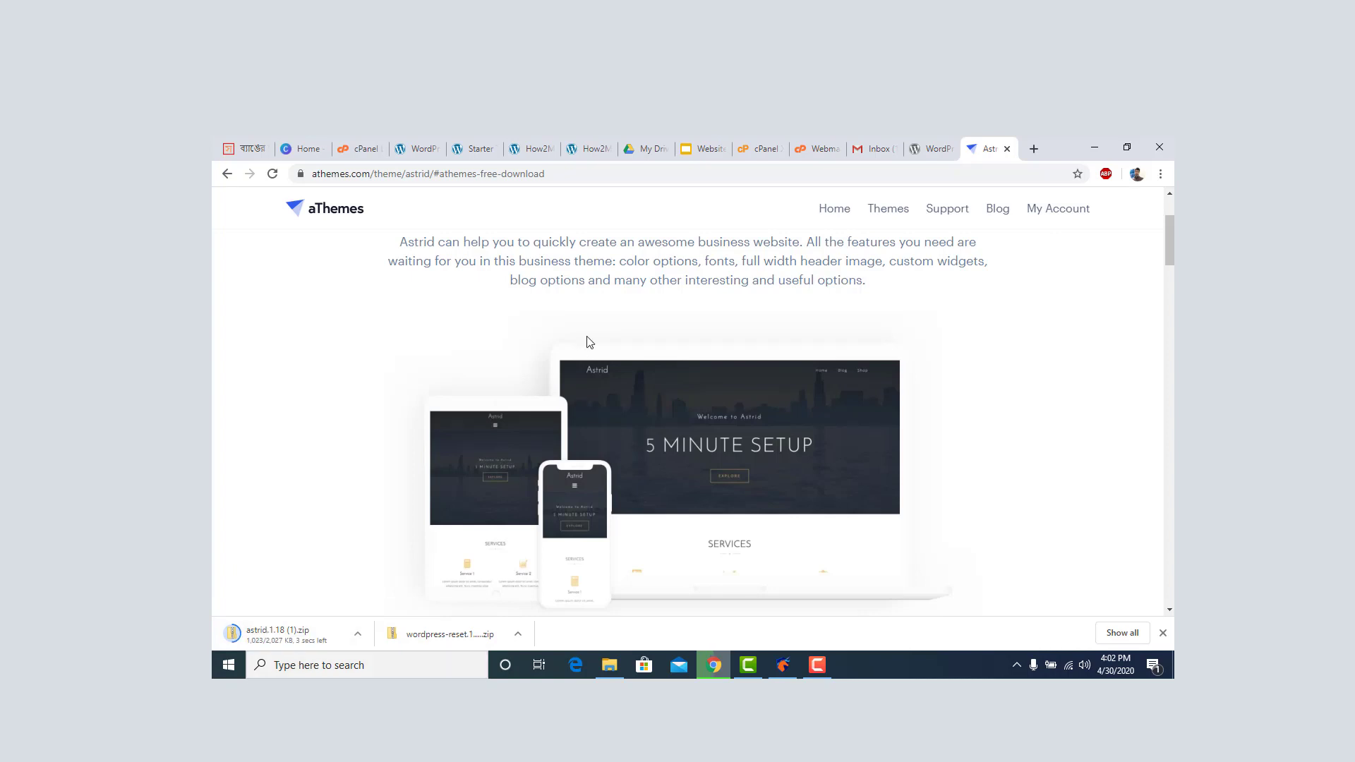
{"action": "left_click", "coordinate": [757, 148]}
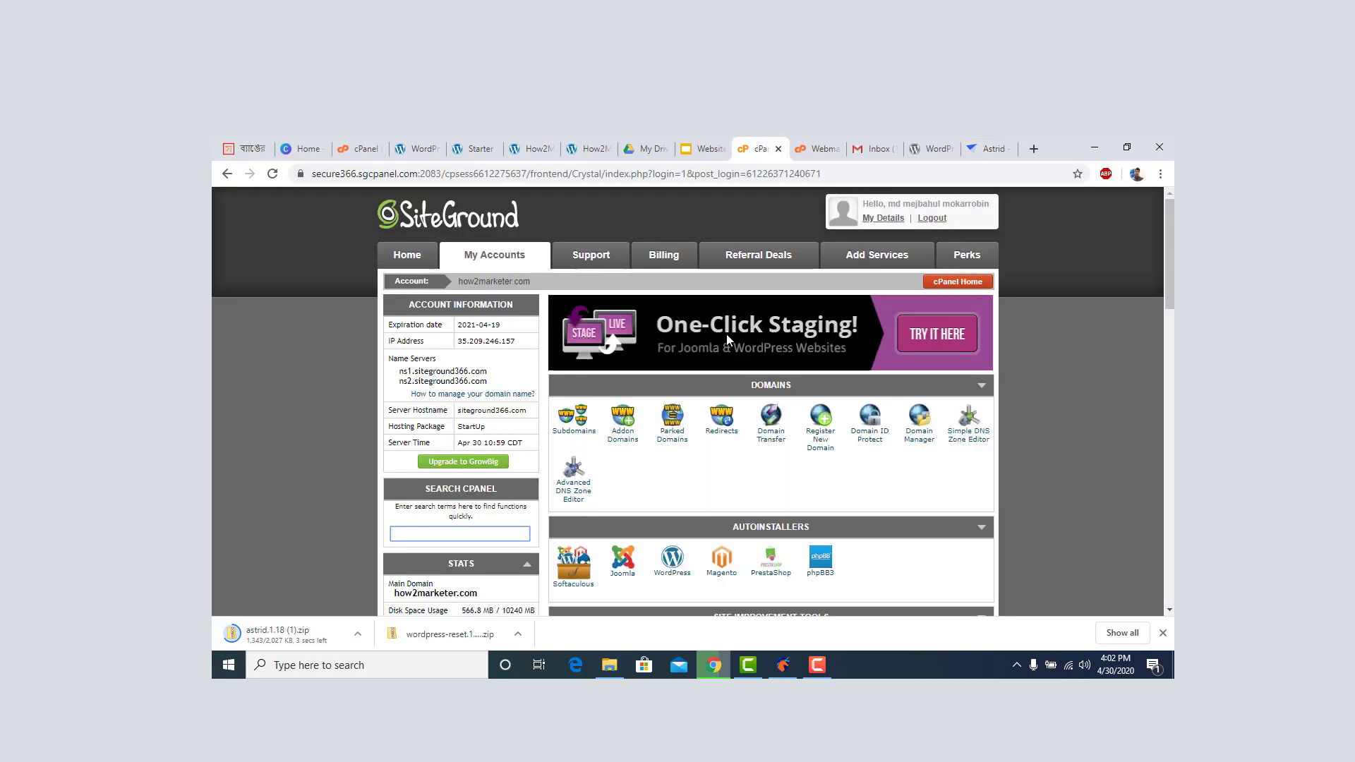
Open the How2Marketer Academy site's WordPress admin dashboard.
{"action": "left_click", "coordinate": [821, 147]}
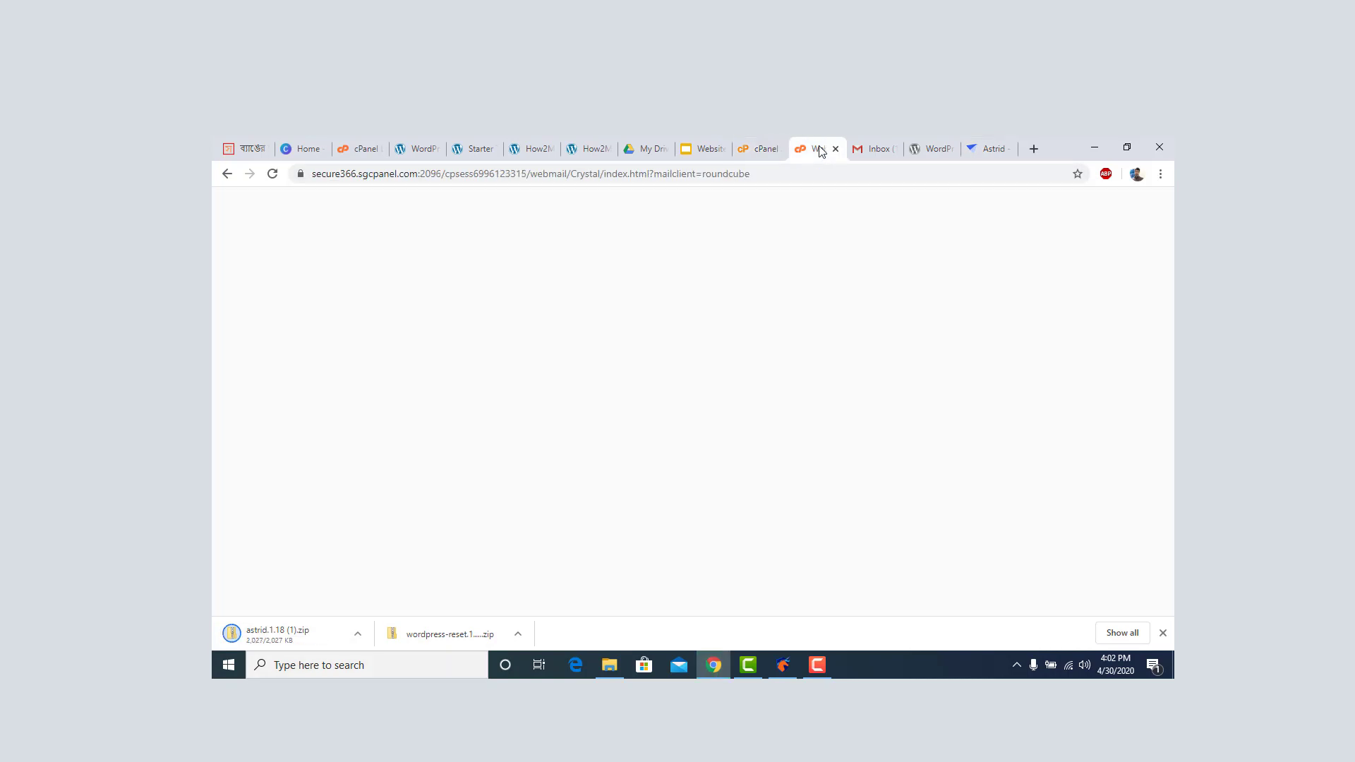
{"action": "left_click", "coordinate": [941, 150]}
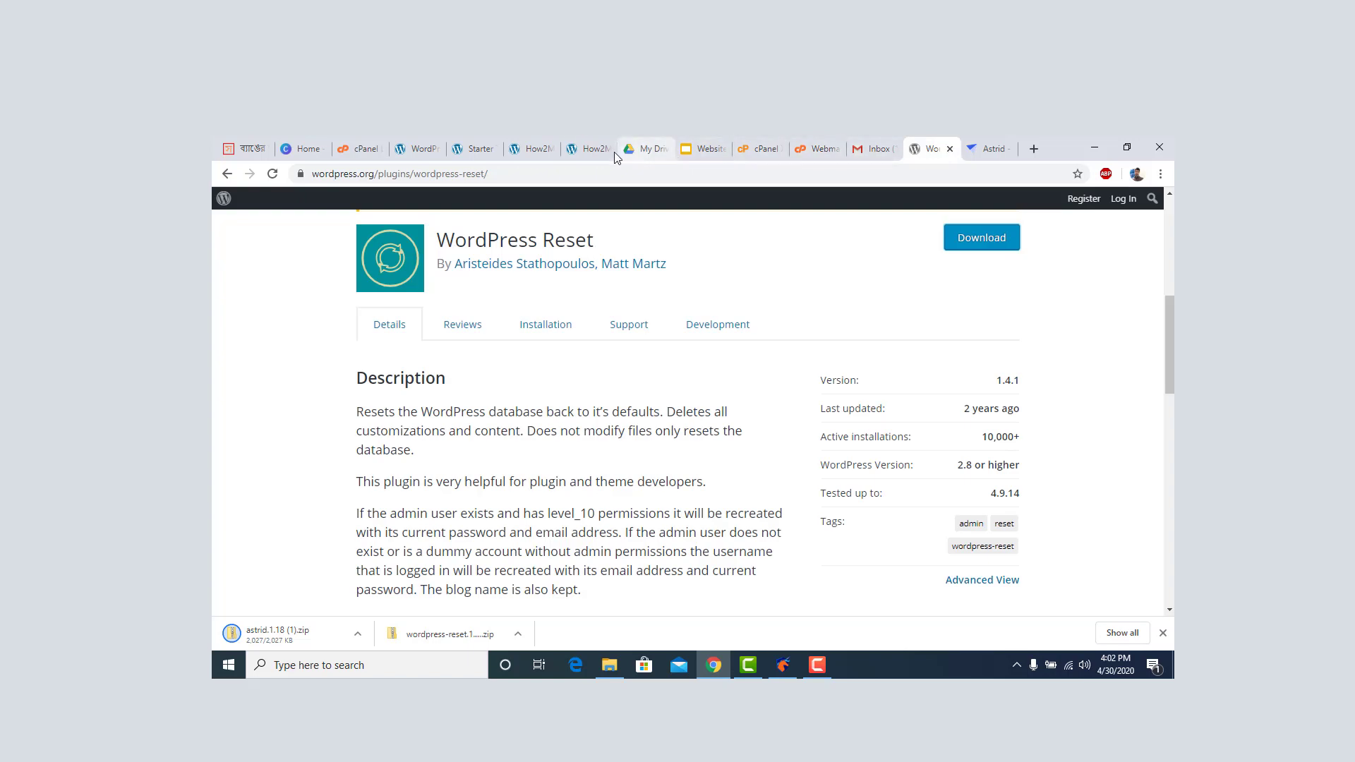
{"action": "left_click", "coordinate": [581, 150]}
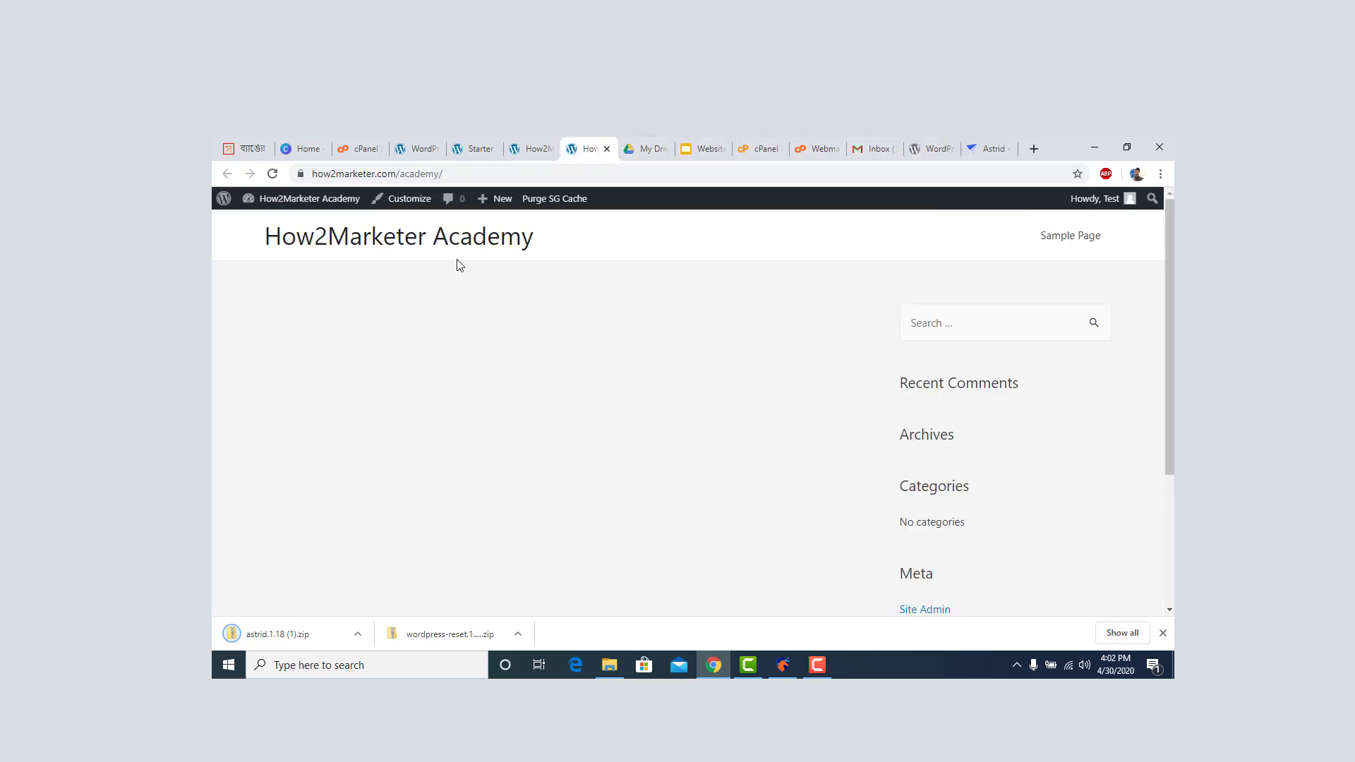
{"action": "mouse_move", "coordinate": [296, 210]}
{"action": "left_click", "coordinate": [266, 241]}
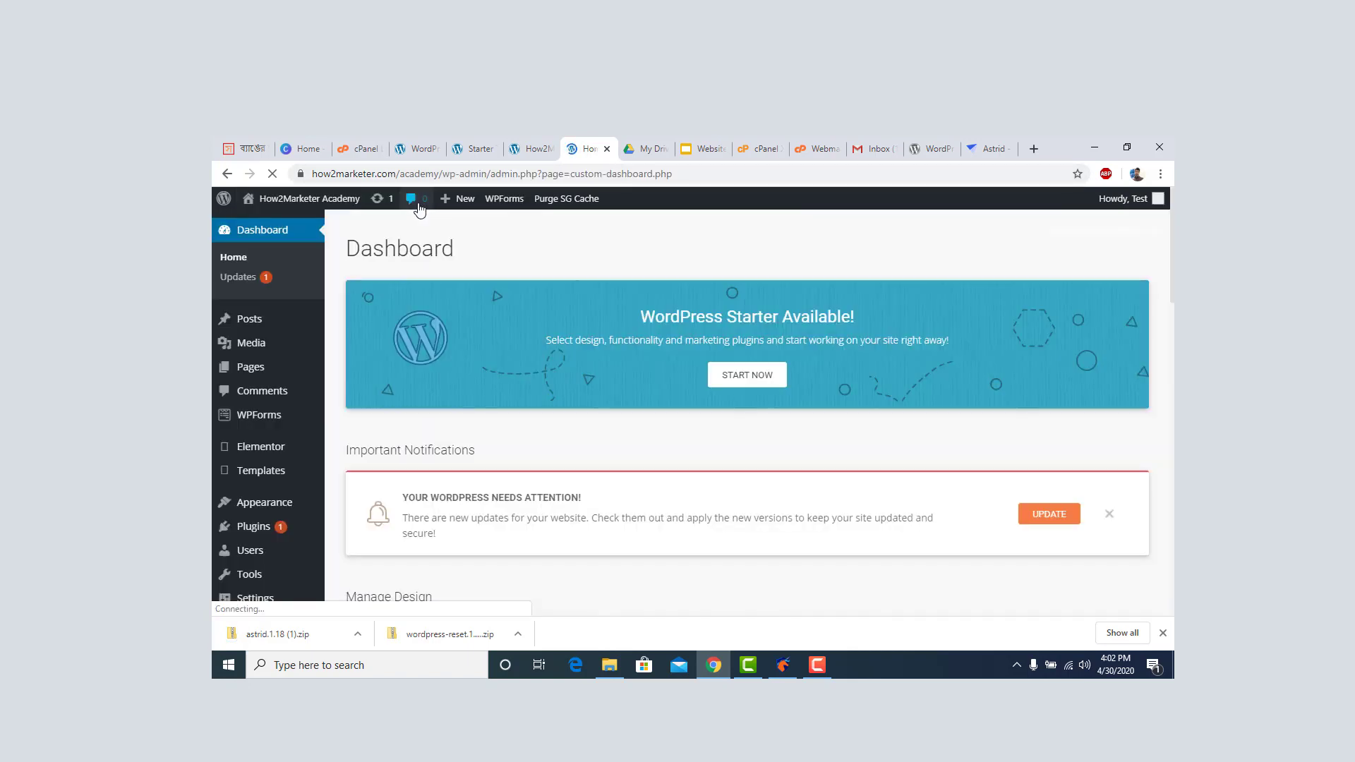
{"action": "scroll", "coordinate": [279, 466], "scroll_direction": "down", "scroll_amount": 2}
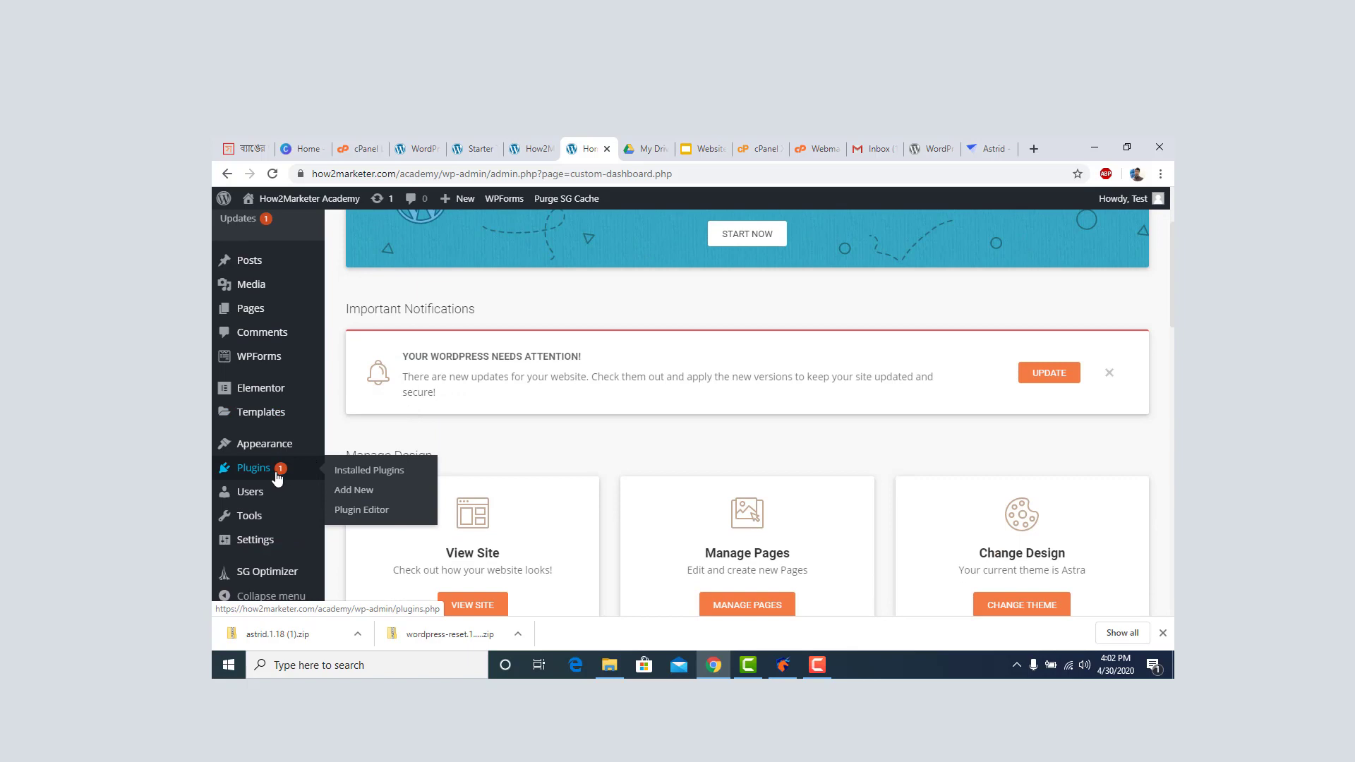
Scroll through the six plugins listed under Plugins > Installed Plugins.
{"action": "left_click", "coordinate": [264, 477]}
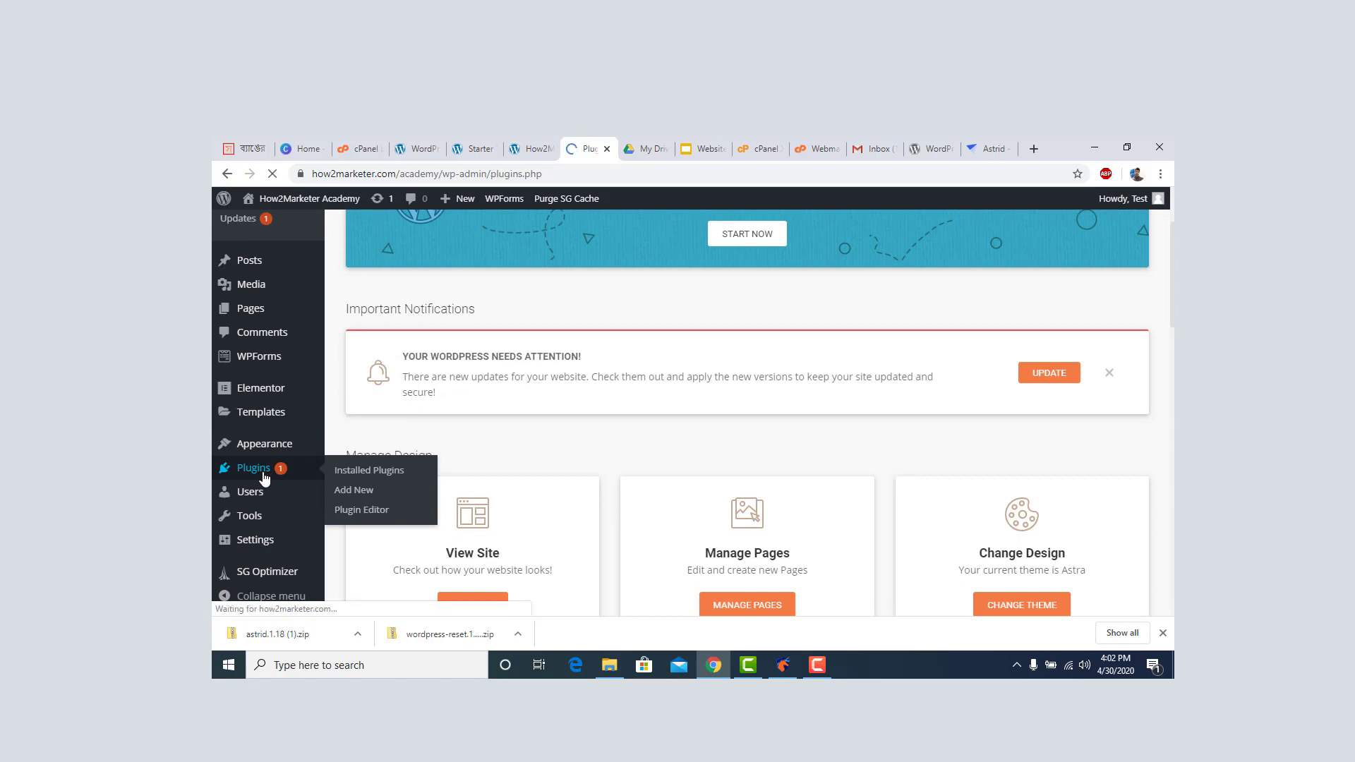
{"action": "scroll", "coordinate": [446, 395], "scroll_direction": "down", "scroll_amount": 3}
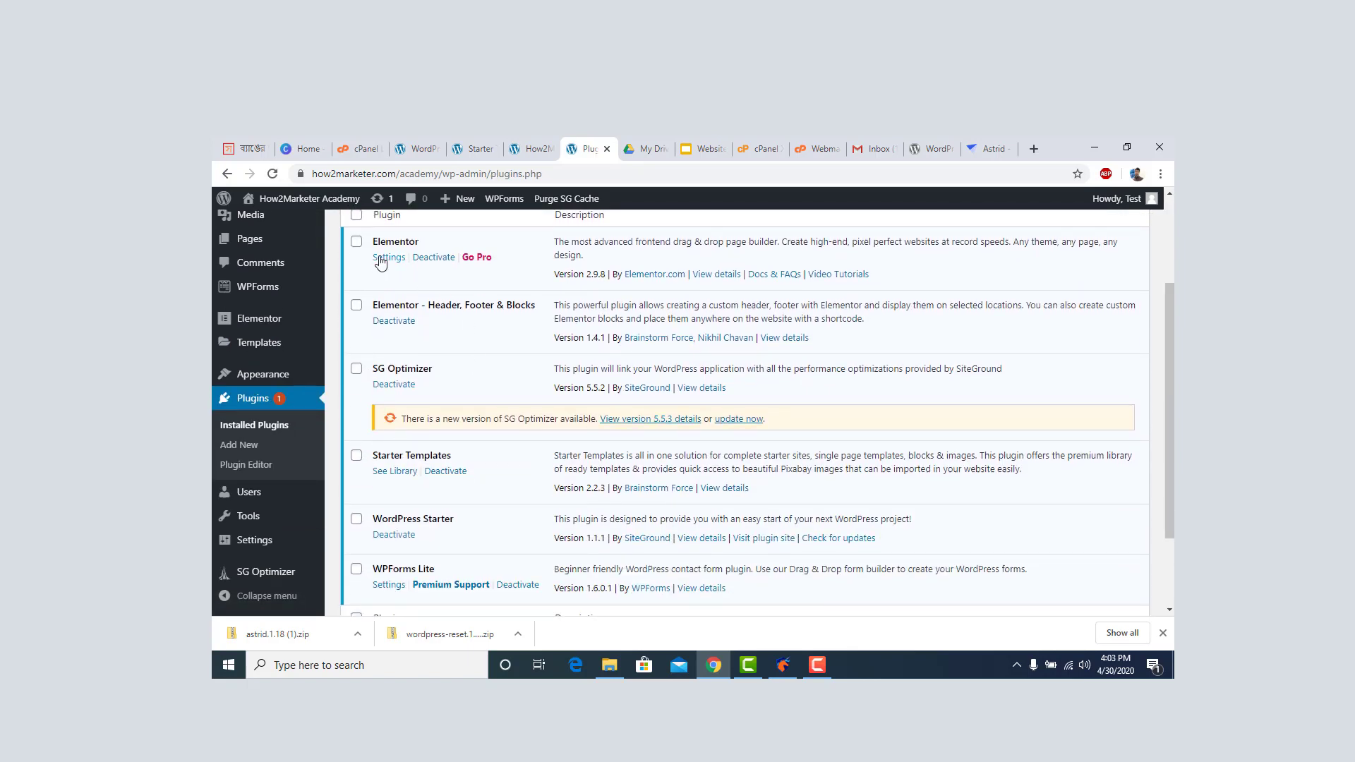
{"action": "scroll", "coordinate": [459, 349], "scroll_direction": "down", "scroll_amount": 1}
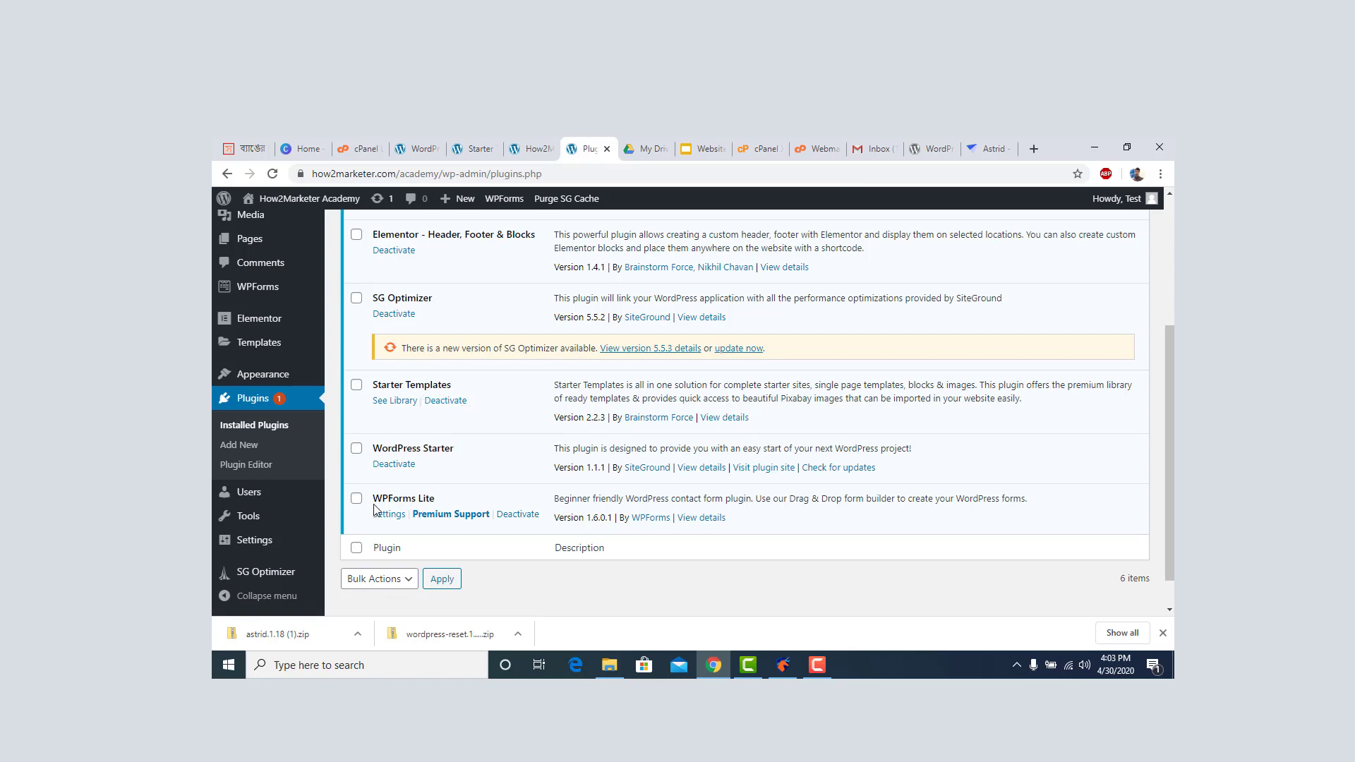
{"action": "scroll", "coordinate": [436, 507], "scroll_direction": "up", "scroll_amount": 3}
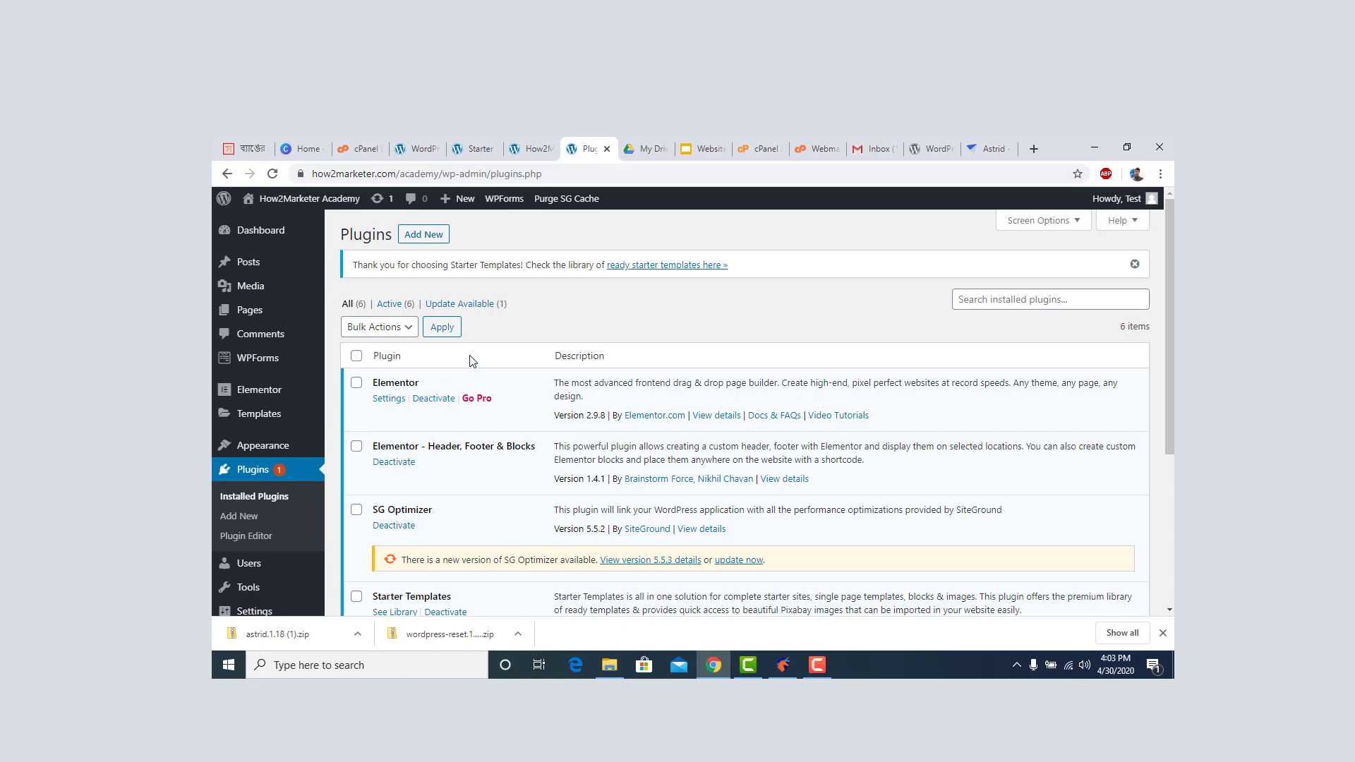
{"action": "scroll", "coordinate": [492, 452], "scroll_direction": "down", "scroll_amount": 5}
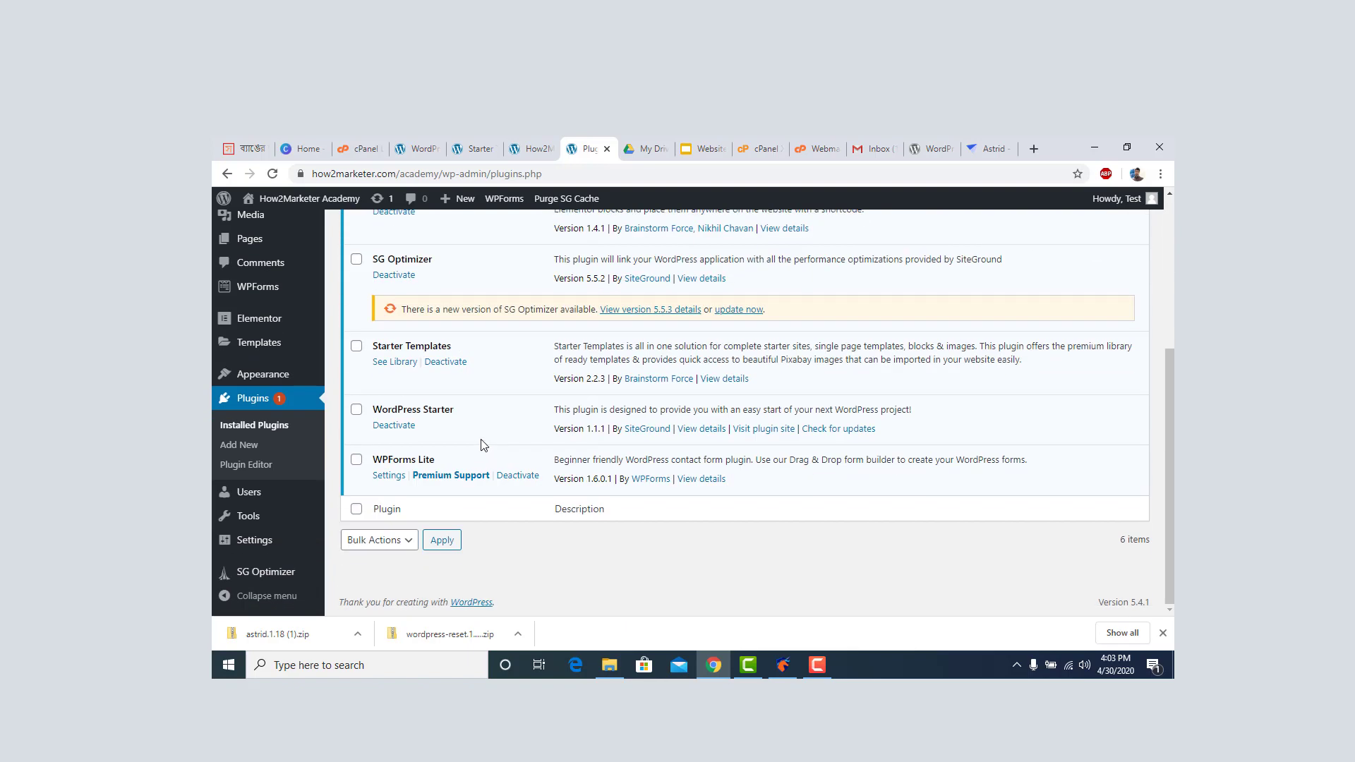
{"action": "scroll", "coordinate": [484, 444], "scroll_direction": "up", "scroll_amount": 5}
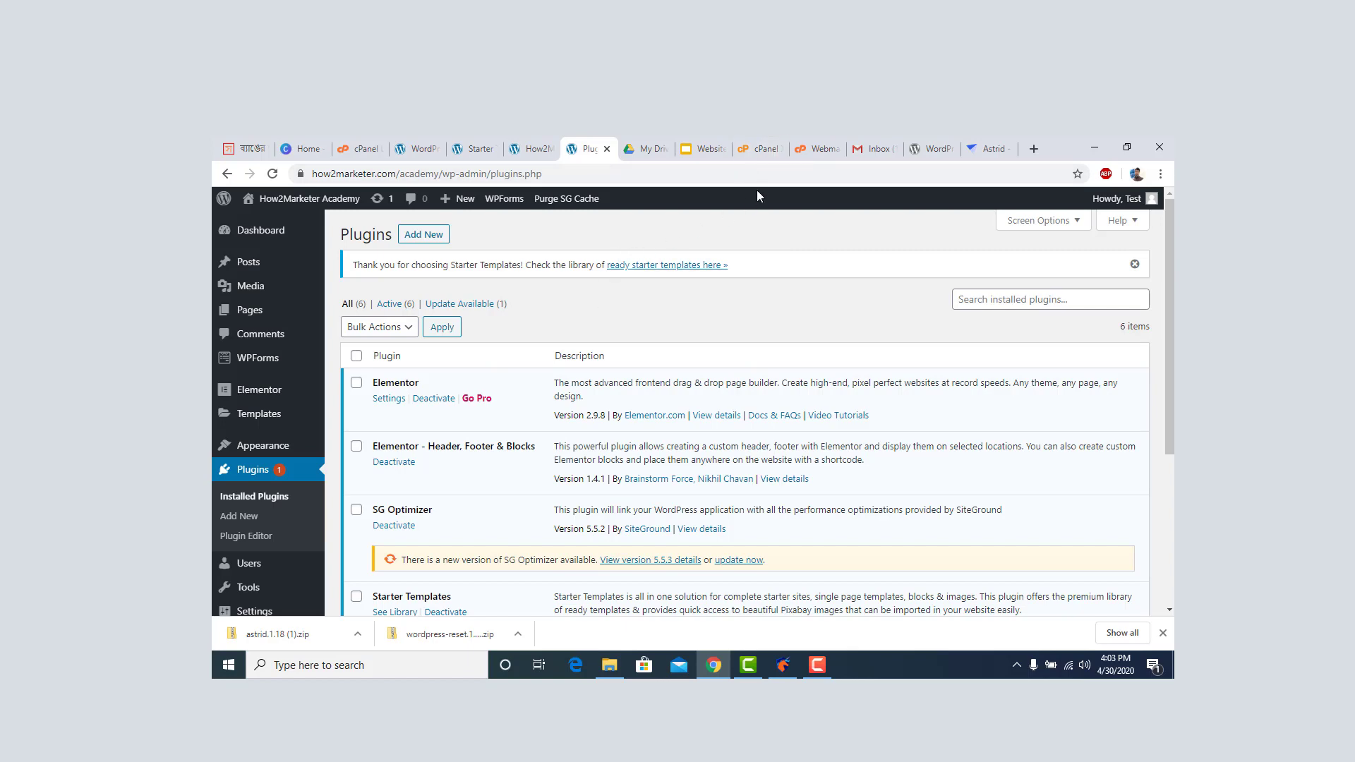
{"action": "left_click", "coordinate": [761, 149]}
{"action": "scroll", "coordinate": [633, 490], "scroll_direction": "down", "scroll_amount": 8}
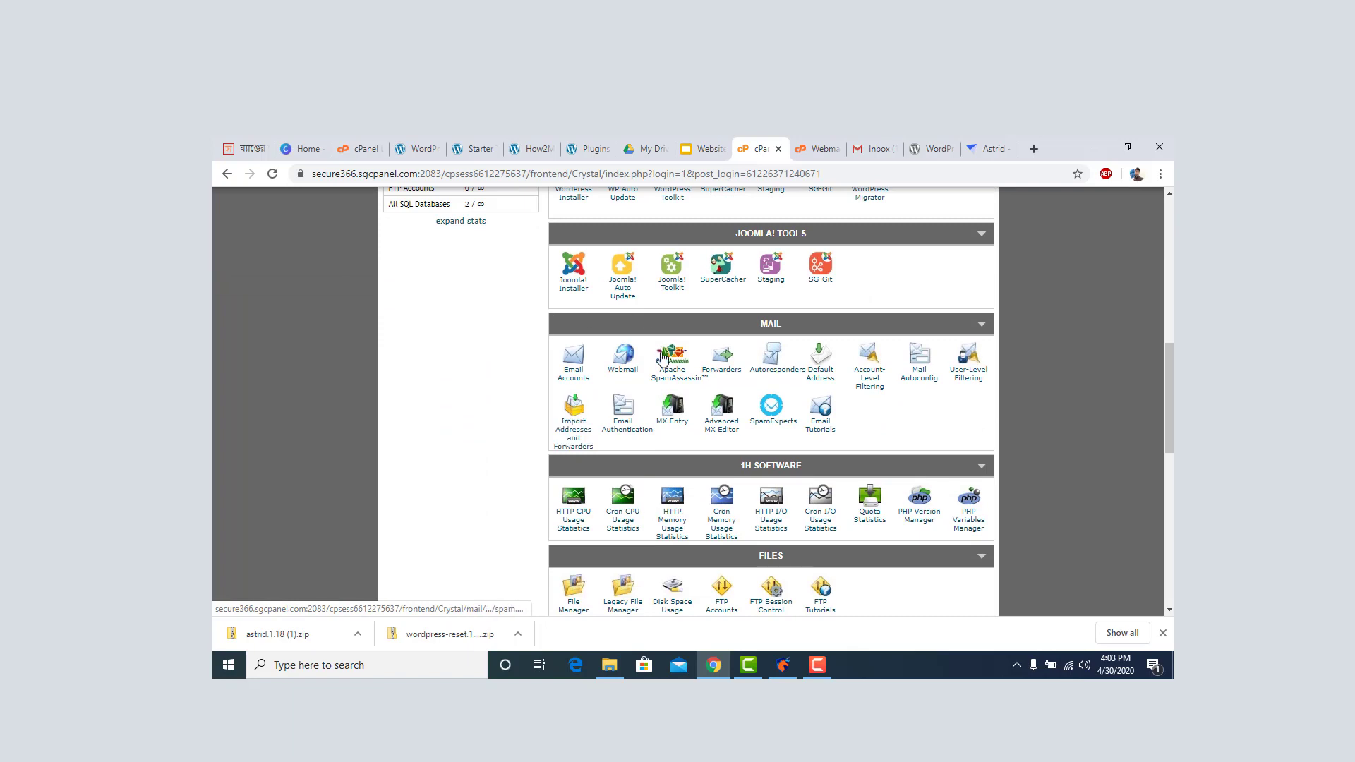
Close the downloads bar and open File Manager at the Web Root (public_html/www).
{"action": "scroll", "coordinate": [672, 494], "scroll_direction": "down", "scroll_amount": 2}
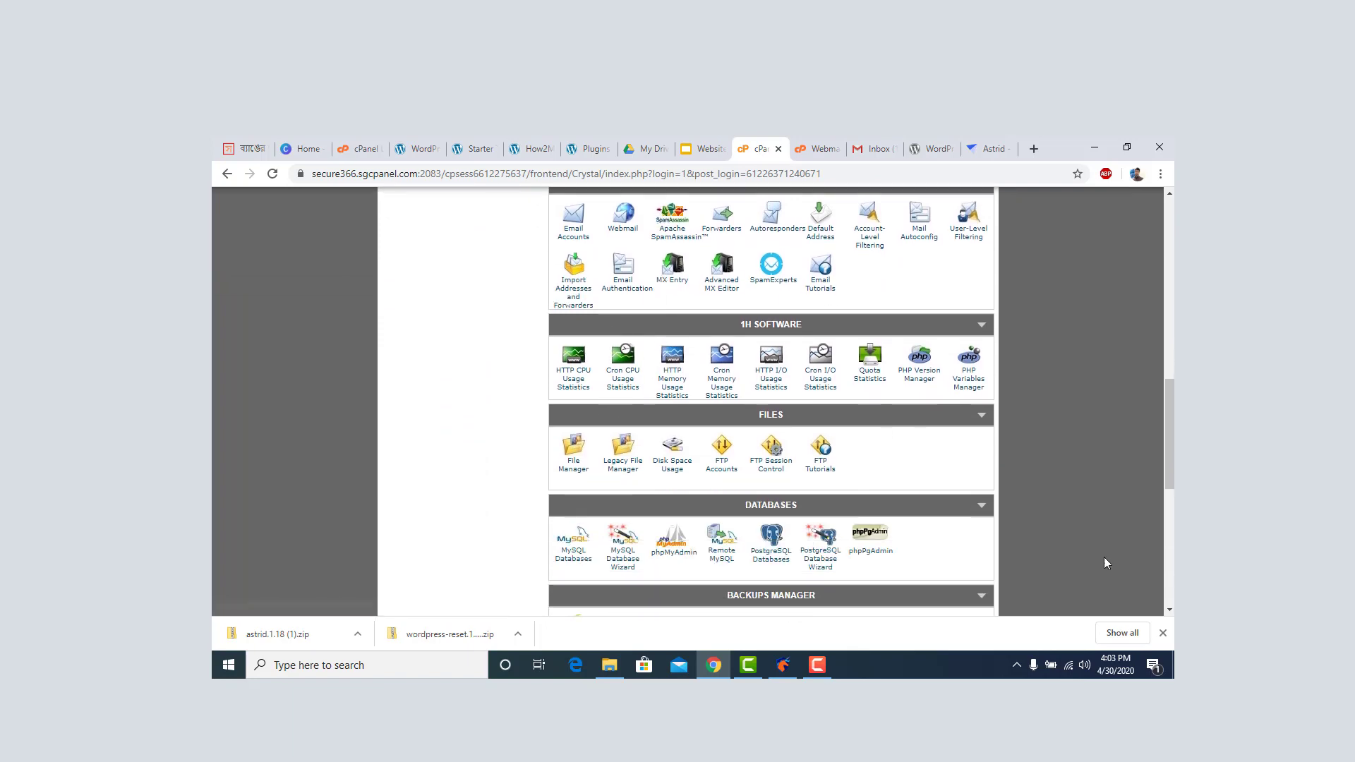
{"action": "left_click", "coordinate": [1162, 633]}
{"action": "scroll", "coordinate": [791, 438], "scroll_direction": "up", "scroll_amount": 6}
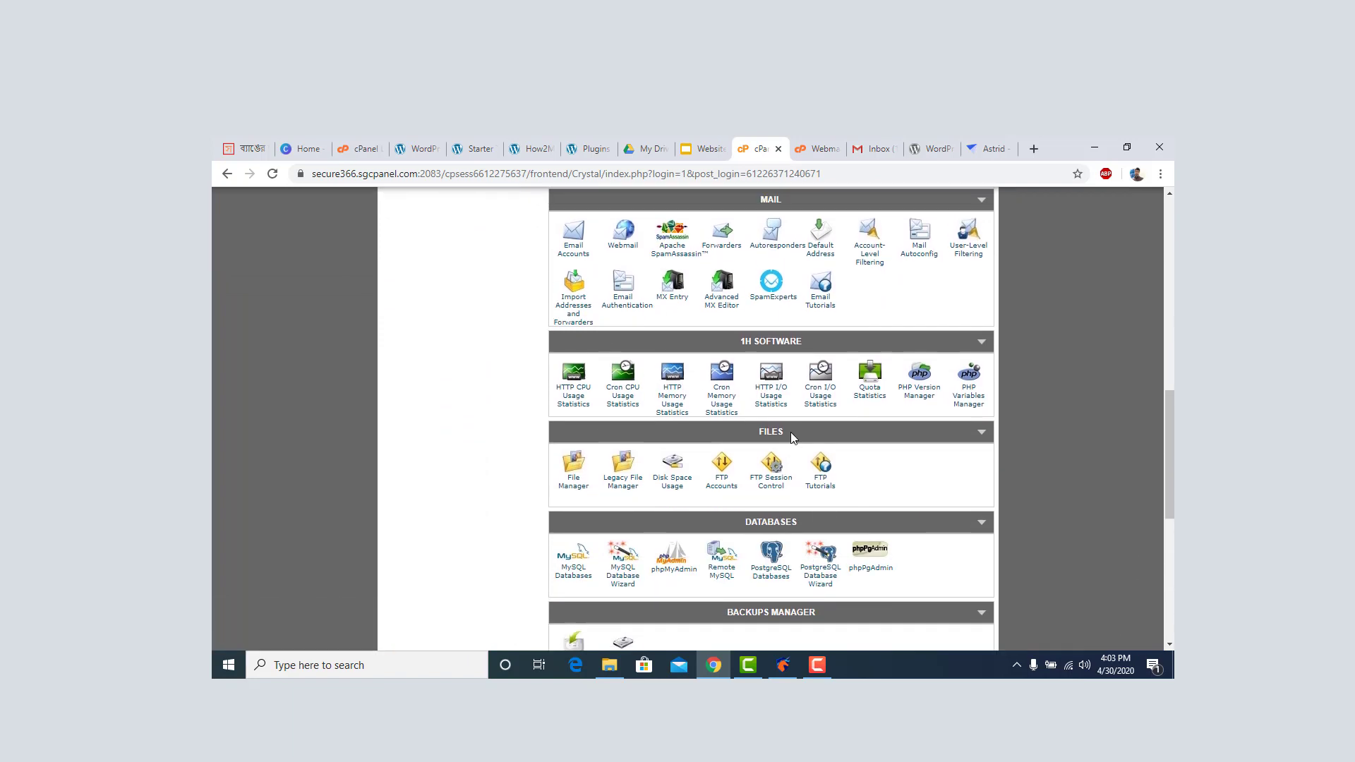
{"action": "scroll", "coordinate": [795, 435], "scroll_direction": "down", "scroll_amount": 6}
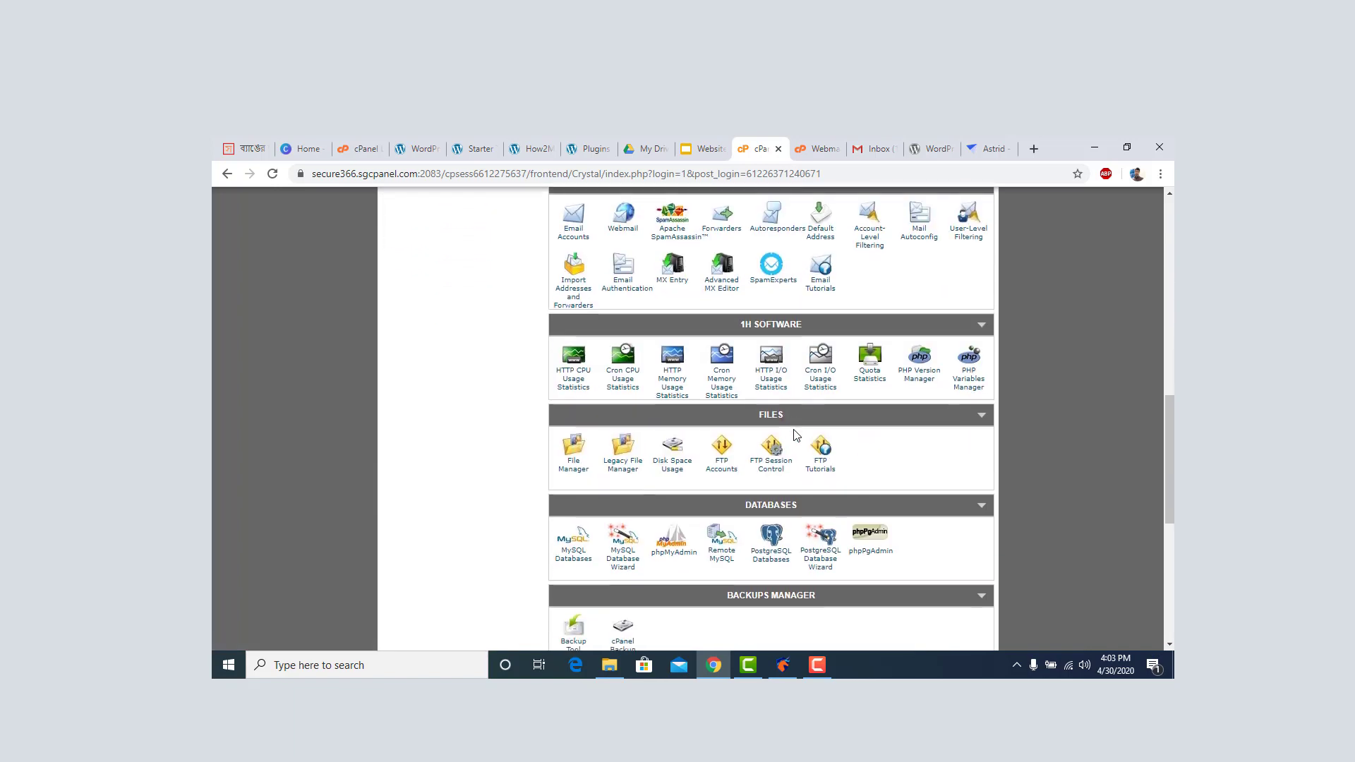
{"action": "scroll", "coordinate": [722, 387], "scroll_direction": "down", "scroll_amount": 2}
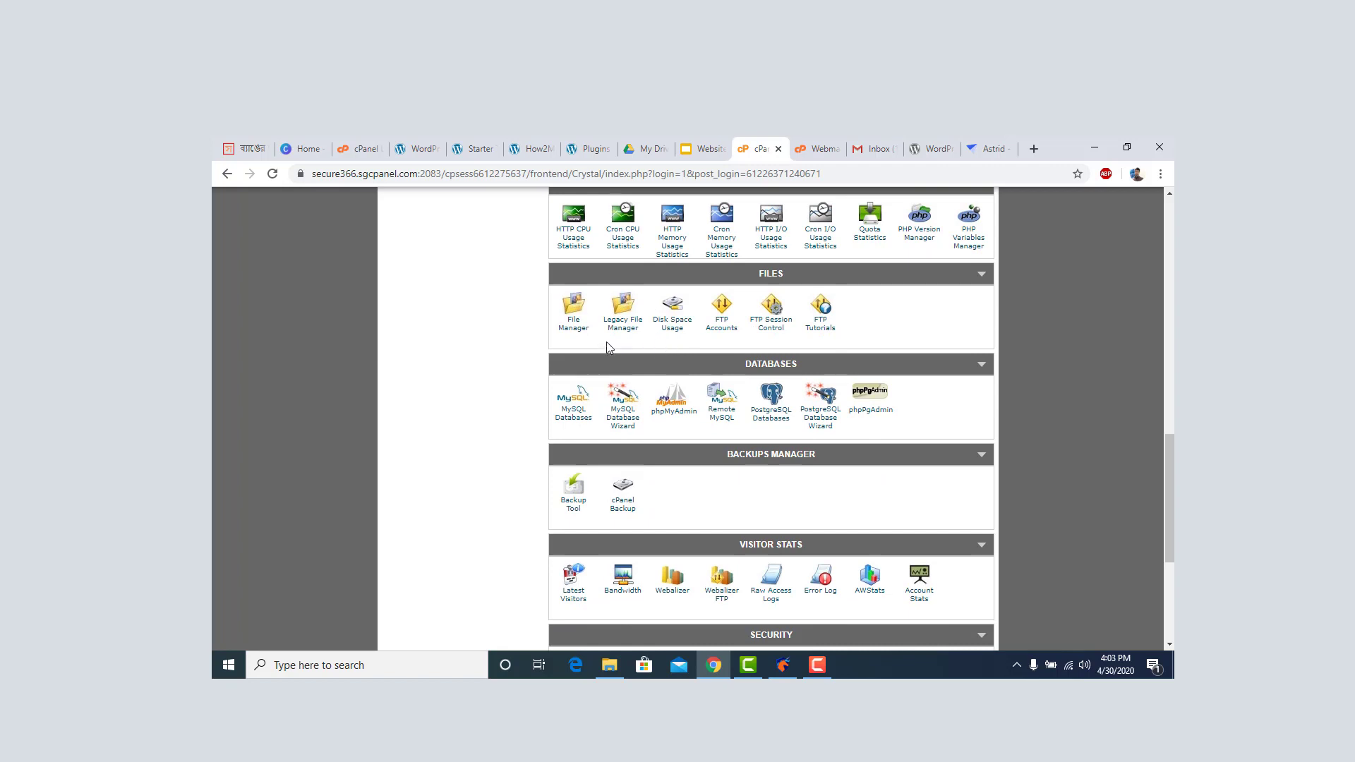
{"action": "left_click", "coordinate": [572, 326]}
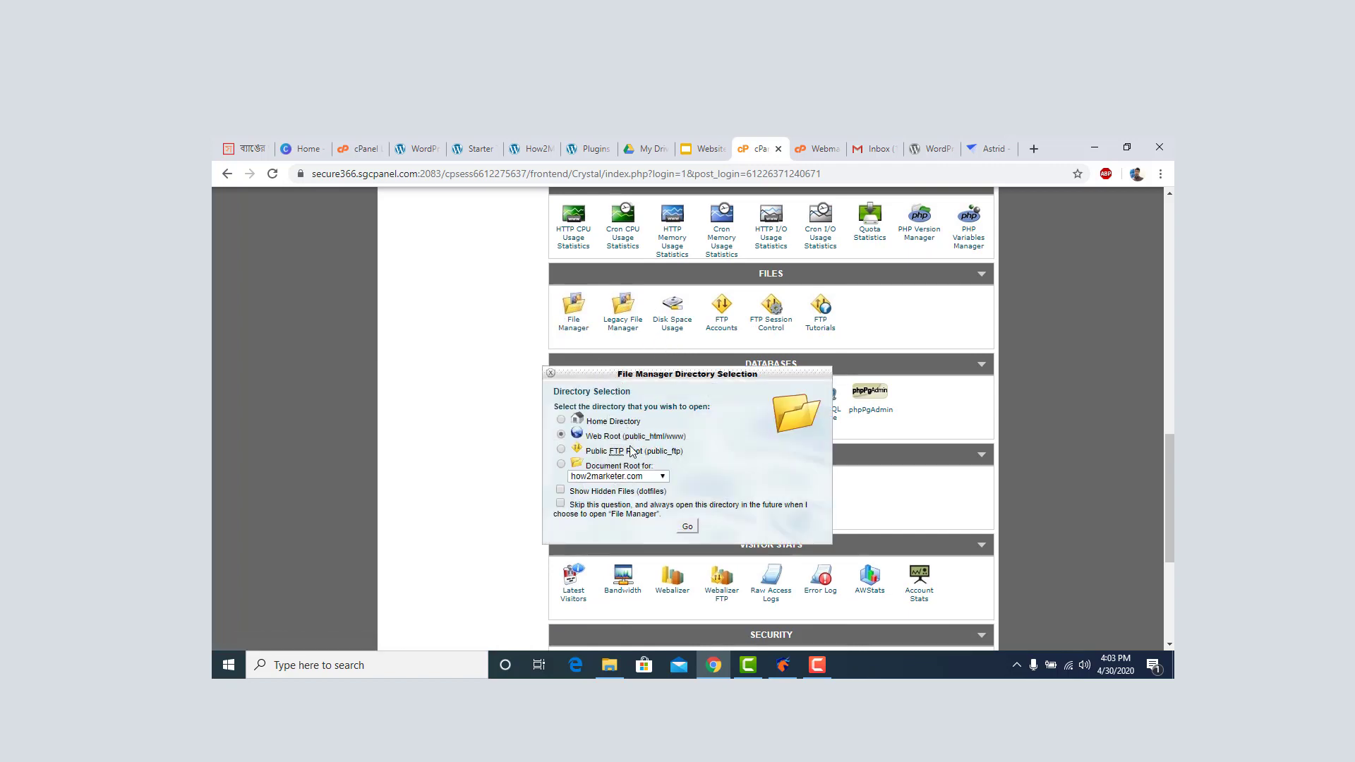
{"action": "left_click", "coordinate": [688, 528]}
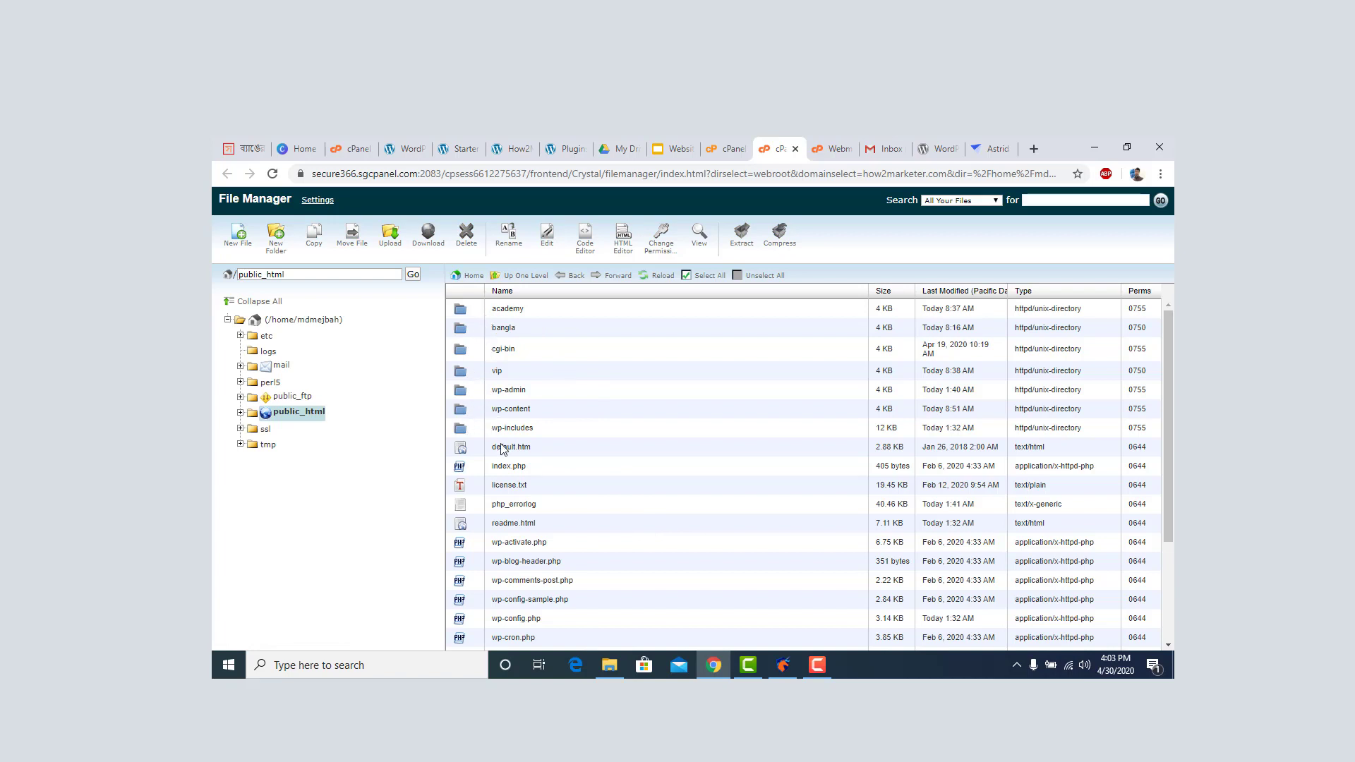
Open the academy folder in the public_html listing.
{"action": "scroll", "coordinate": [580, 476], "scroll_direction": "down", "scroll_amount": 2}
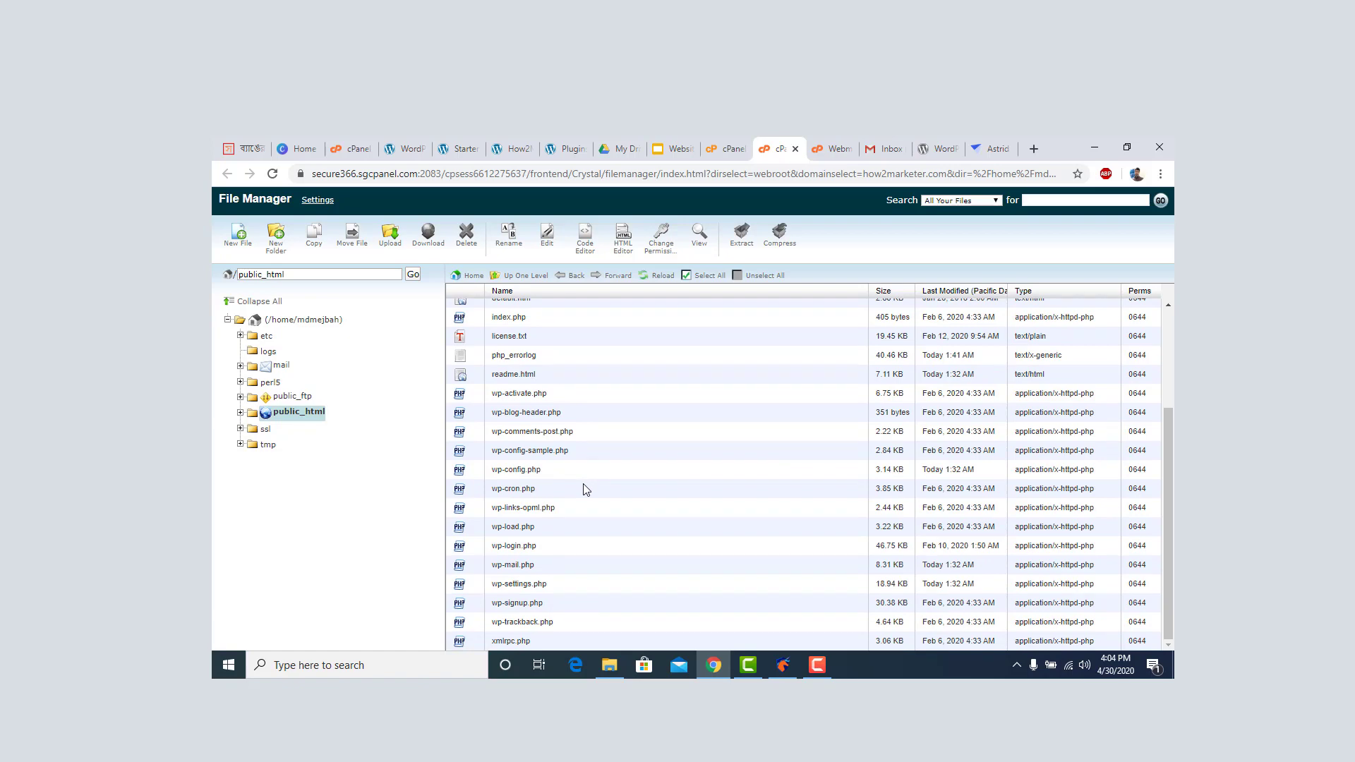
{"action": "scroll", "coordinate": [585, 489], "scroll_direction": "up", "scroll_amount": 2}
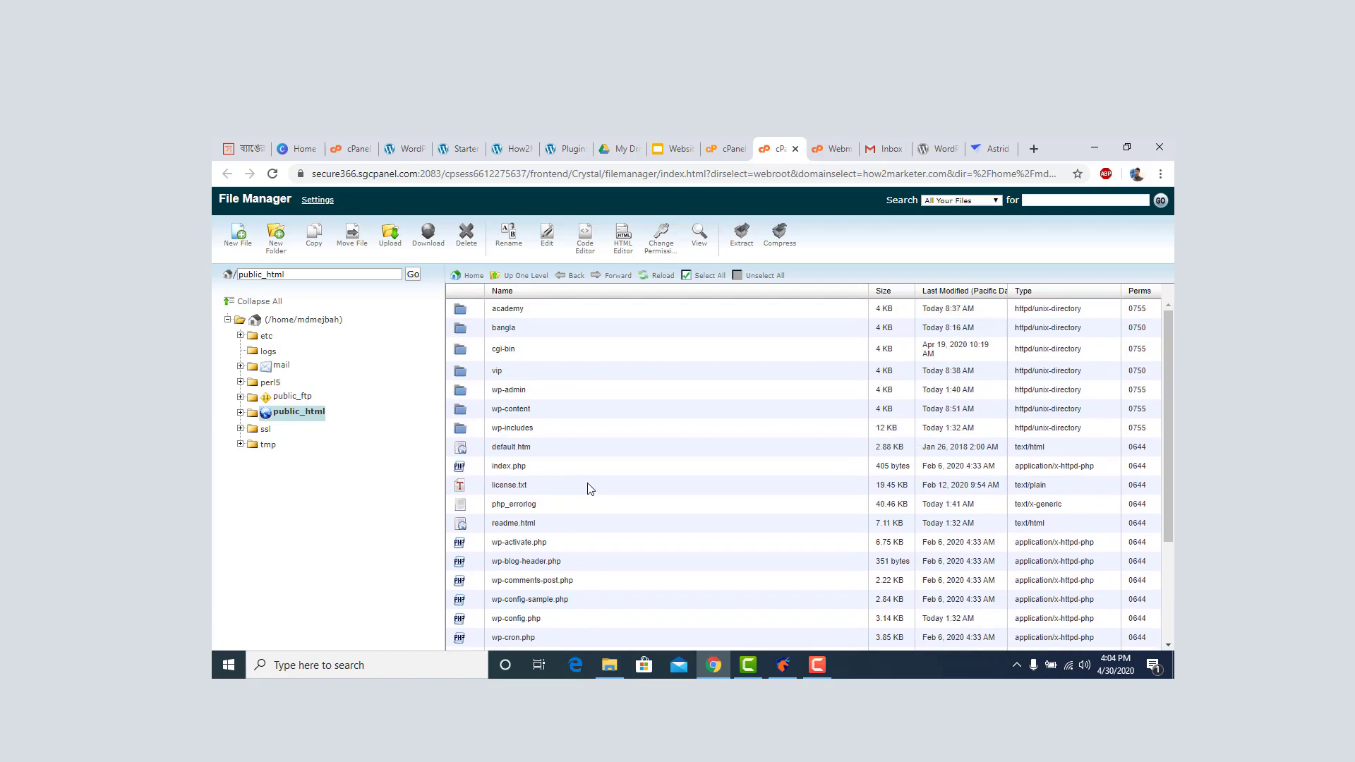
{"action": "scroll", "coordinate": [531, 408], "scroll_direction": "down", "scroll_amount": 2}
{"action": "scroll", "coordinate": [531, 408], "scroll_direction": "up", "scroll_amount": 2}
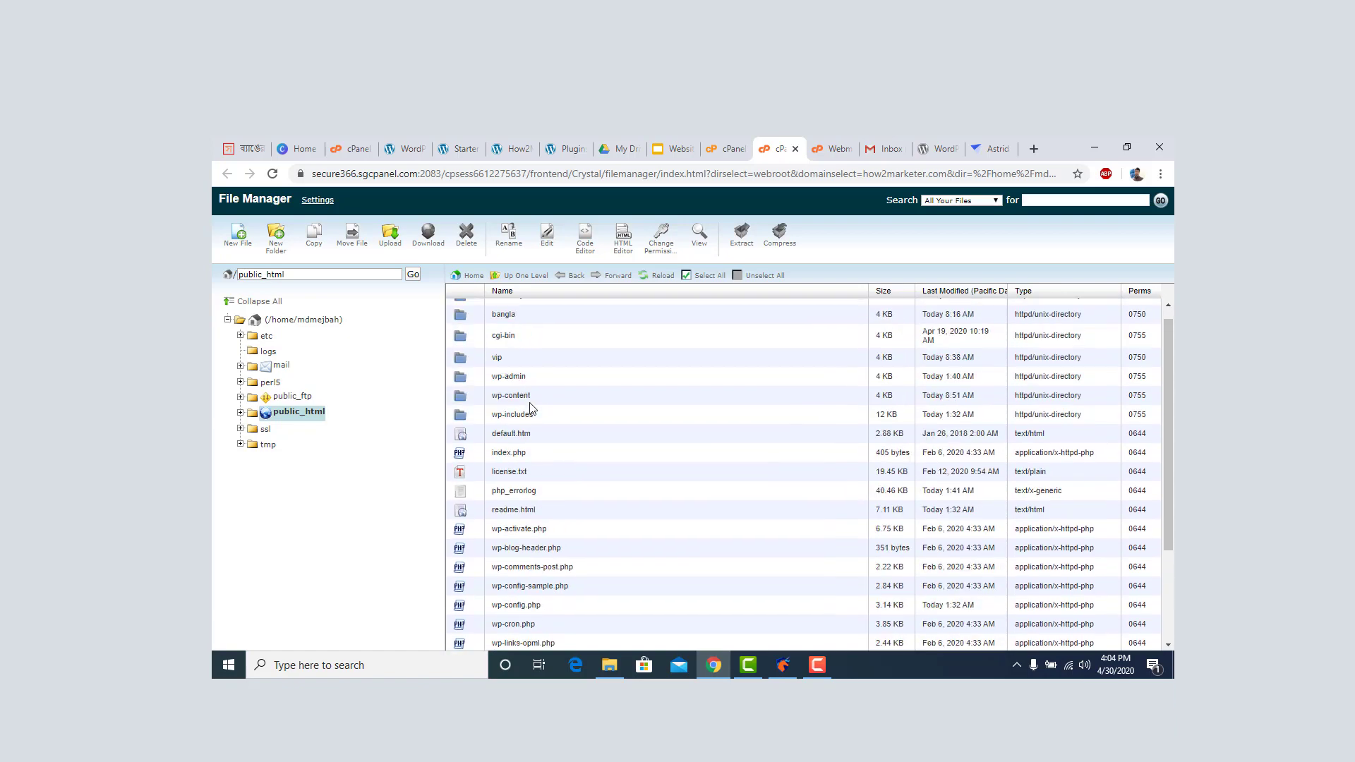
{"action": "left_click", "coordinate": [833, 150]}
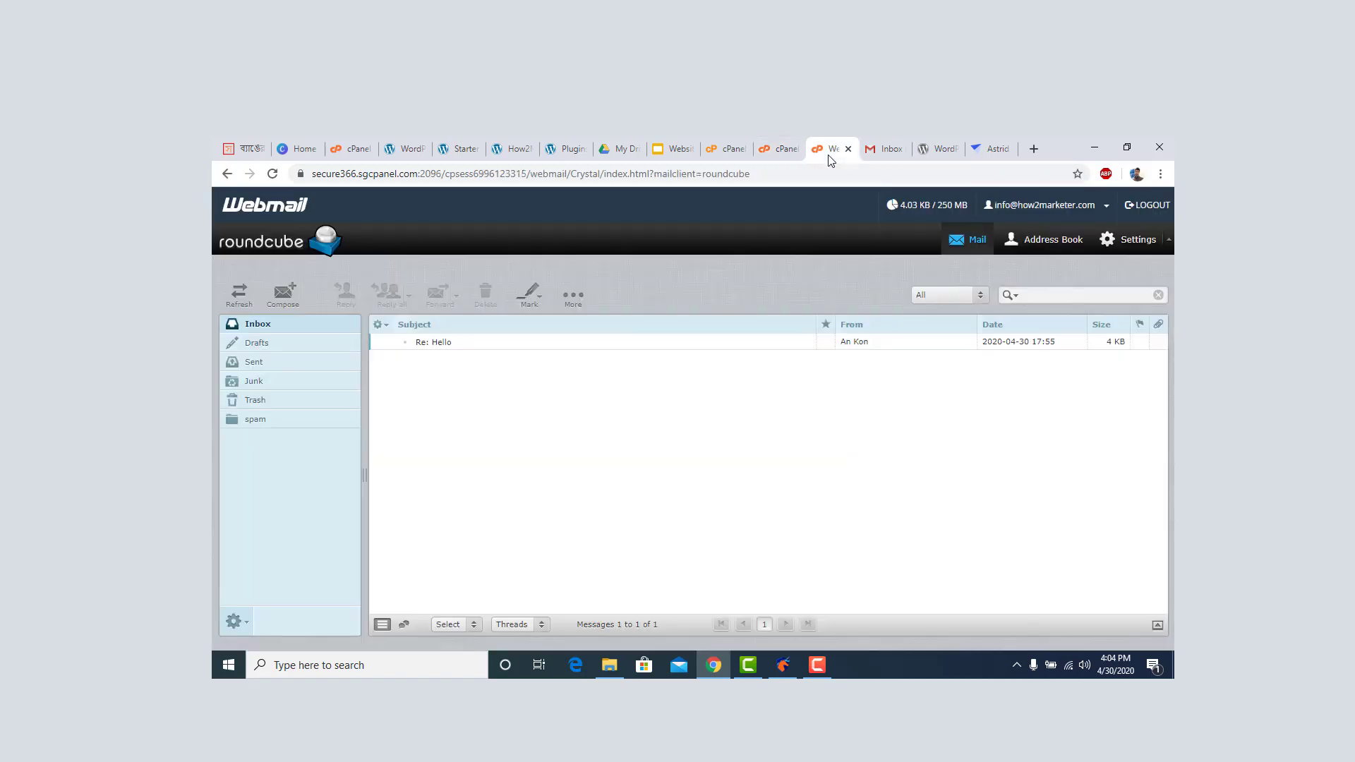
{"action": "left_click", "coordinate": [777, 150]}
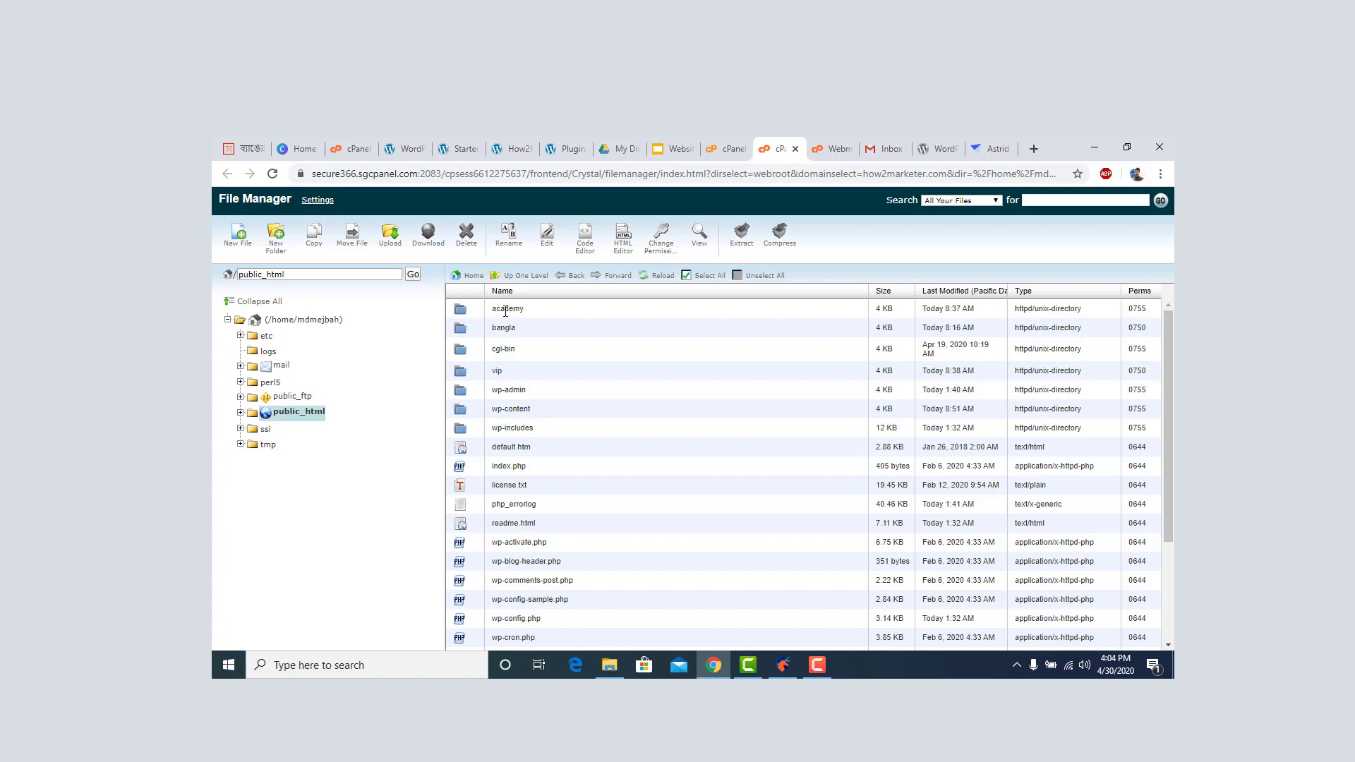
{"action": "double_click", "coordinate": [463, 311]}
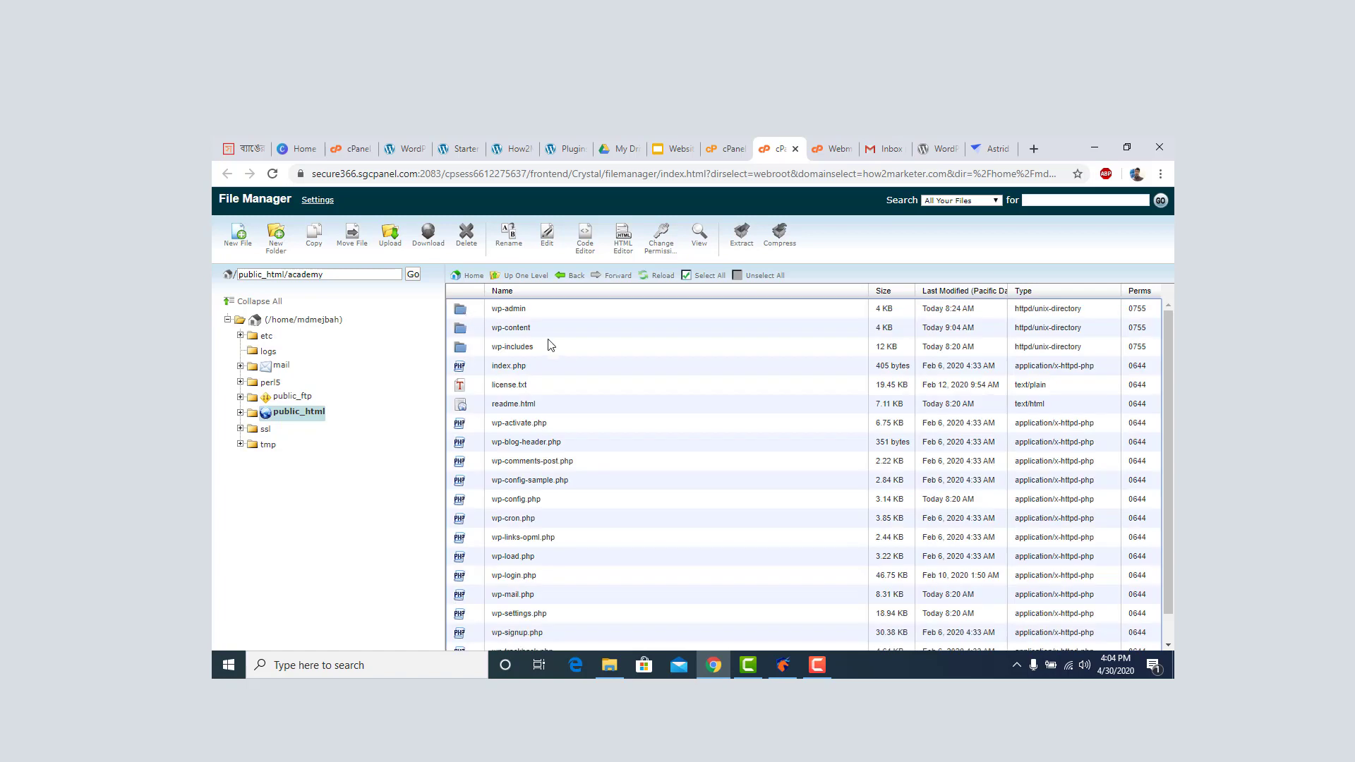
Go into academy's wp-content folder and then its plugins folder.
{"action": "scroll", "coordinate": [569, 346], "scroll_direction": "down", "scroll_amount": 1}
{"action": "scroll", "coordinate": [570, 345], "scroll_direction": "up", "scroll_amount": 1}
{"action": "scroll", "coordinate": [558, 487], "scroll_direction": "down", "scroll_amount": 1}
{"action": "scroll", "coordinate": [570, 346], "scroll_direction": "up", "scroll_amount": 1}
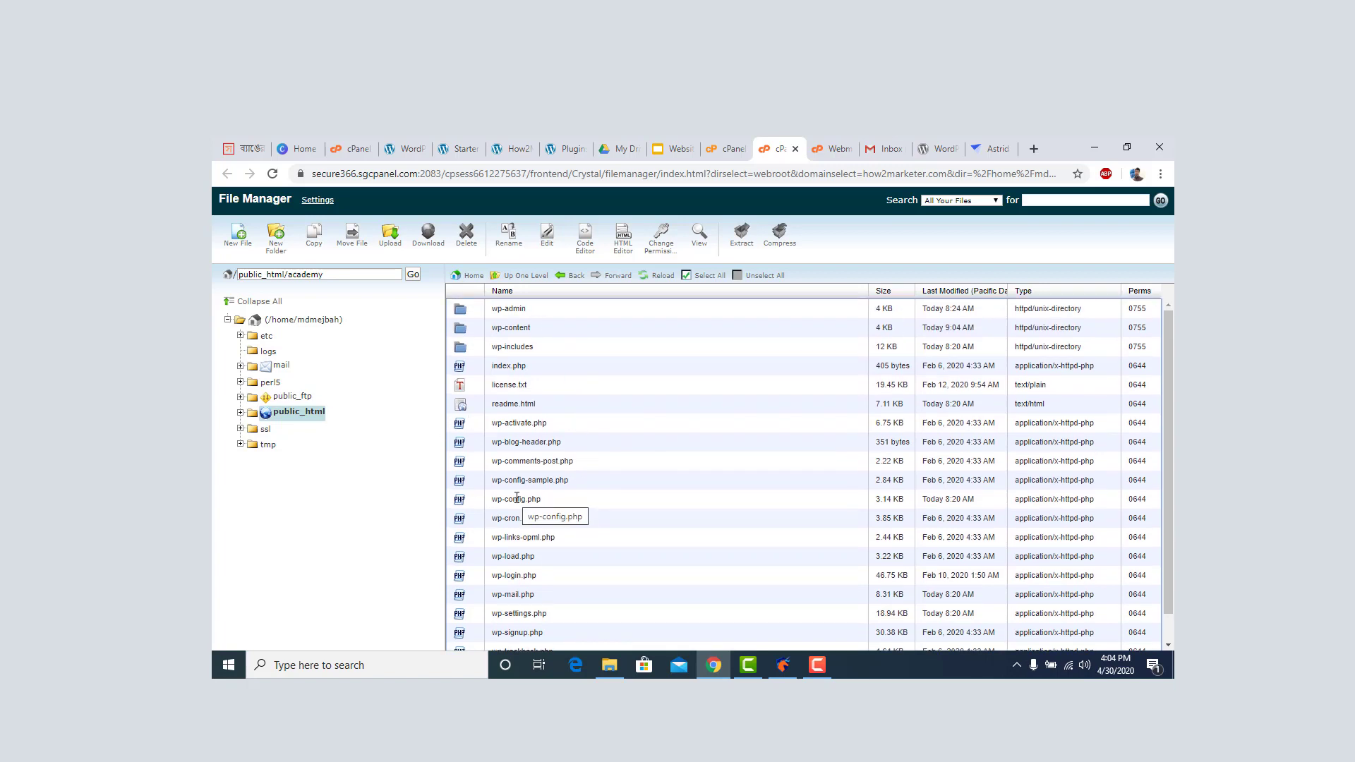
{"action": "left_click", "coordinate": [466, 334]}
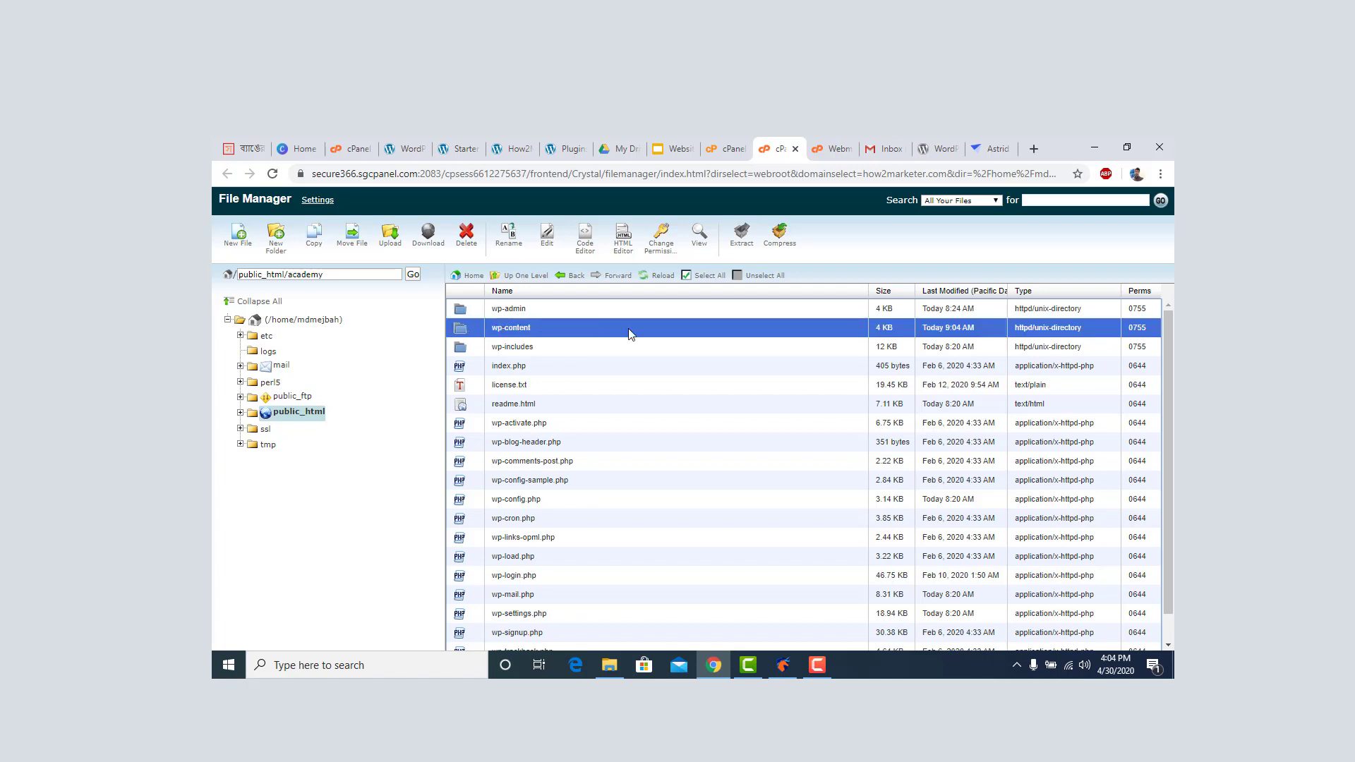
{"action": "double_click", "coordinate": [466, 336]}
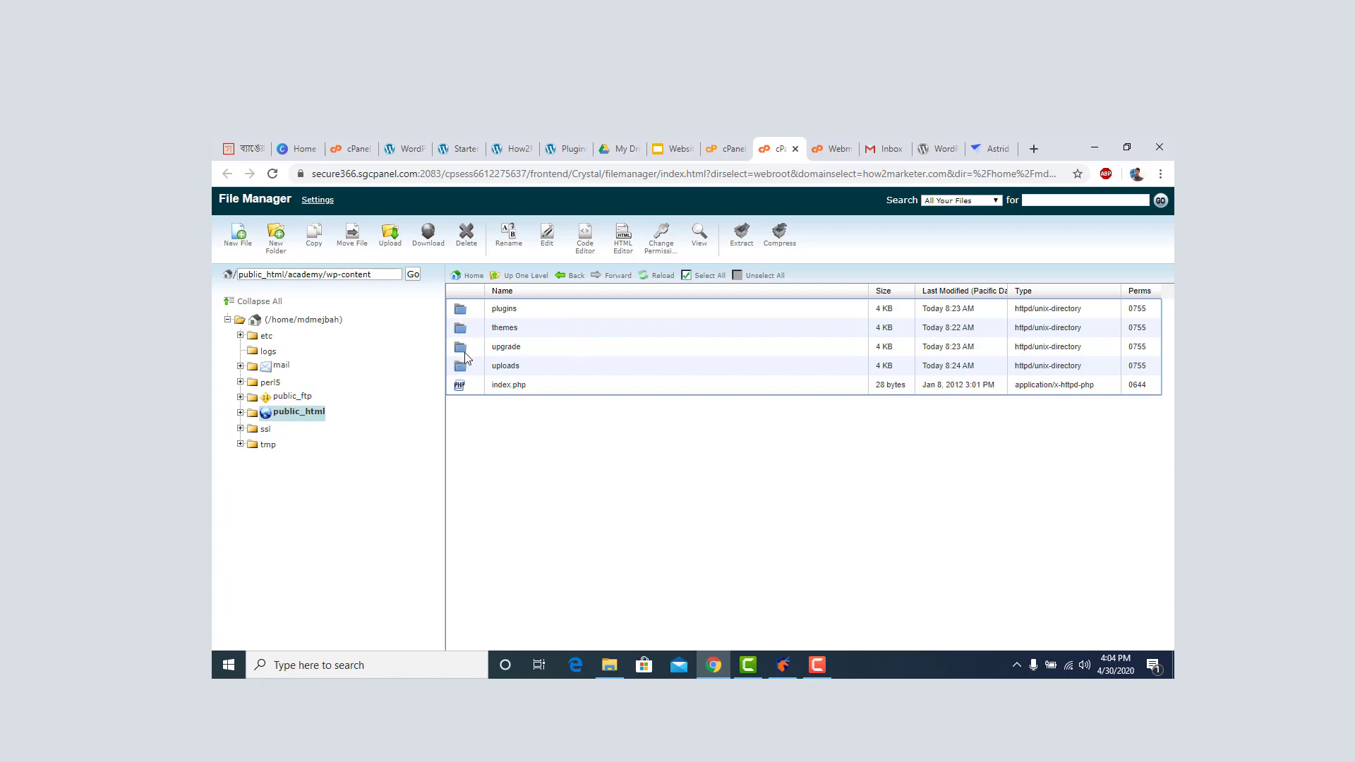
{"action": "double_click", "coordinate": [463, 315]}
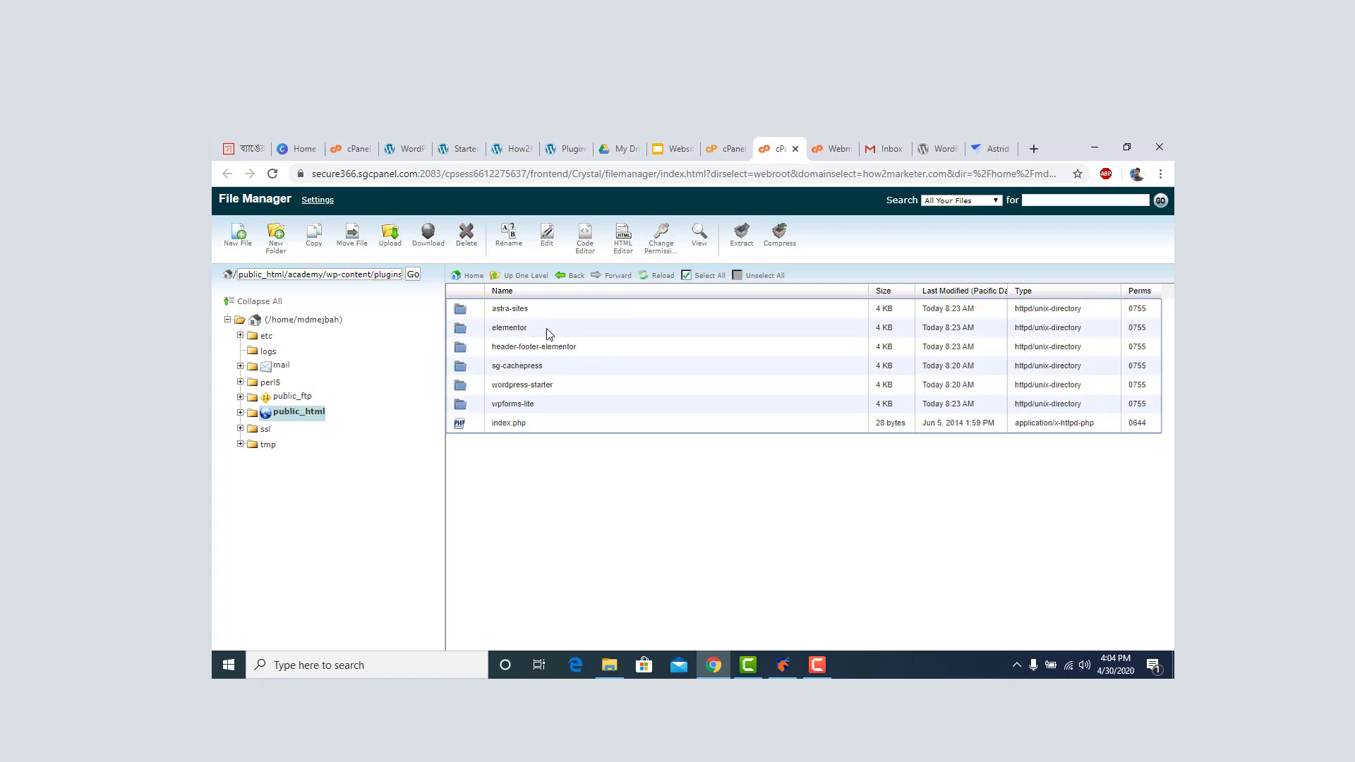
Upload wordpress-reset.1.4.1.zip from Downloads into the plugins folder and return to the listing.
{"action": "left_click", "coordinate": [393, 245]}
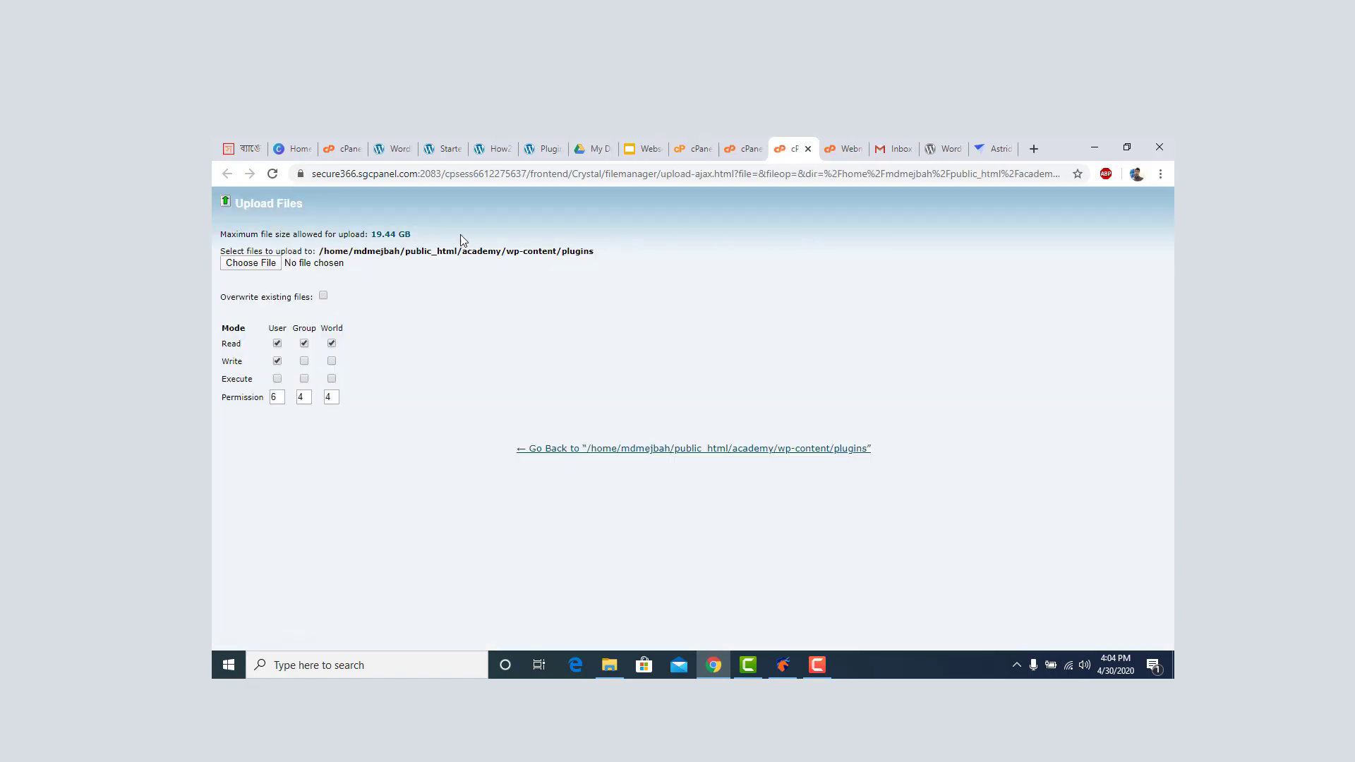
{"action": "left_click", "coordinate": [258, 266]}
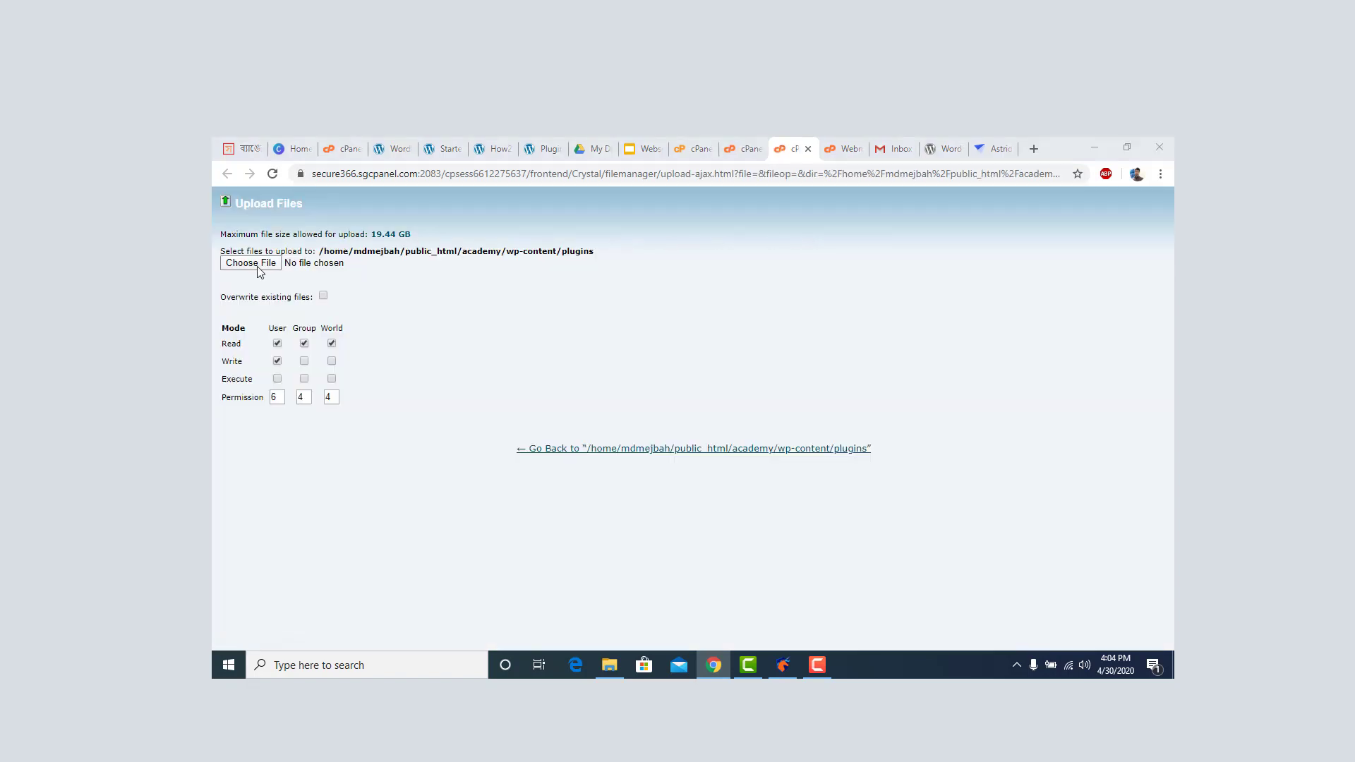
{"action": "left_click", "coordinate": [266, 271]}
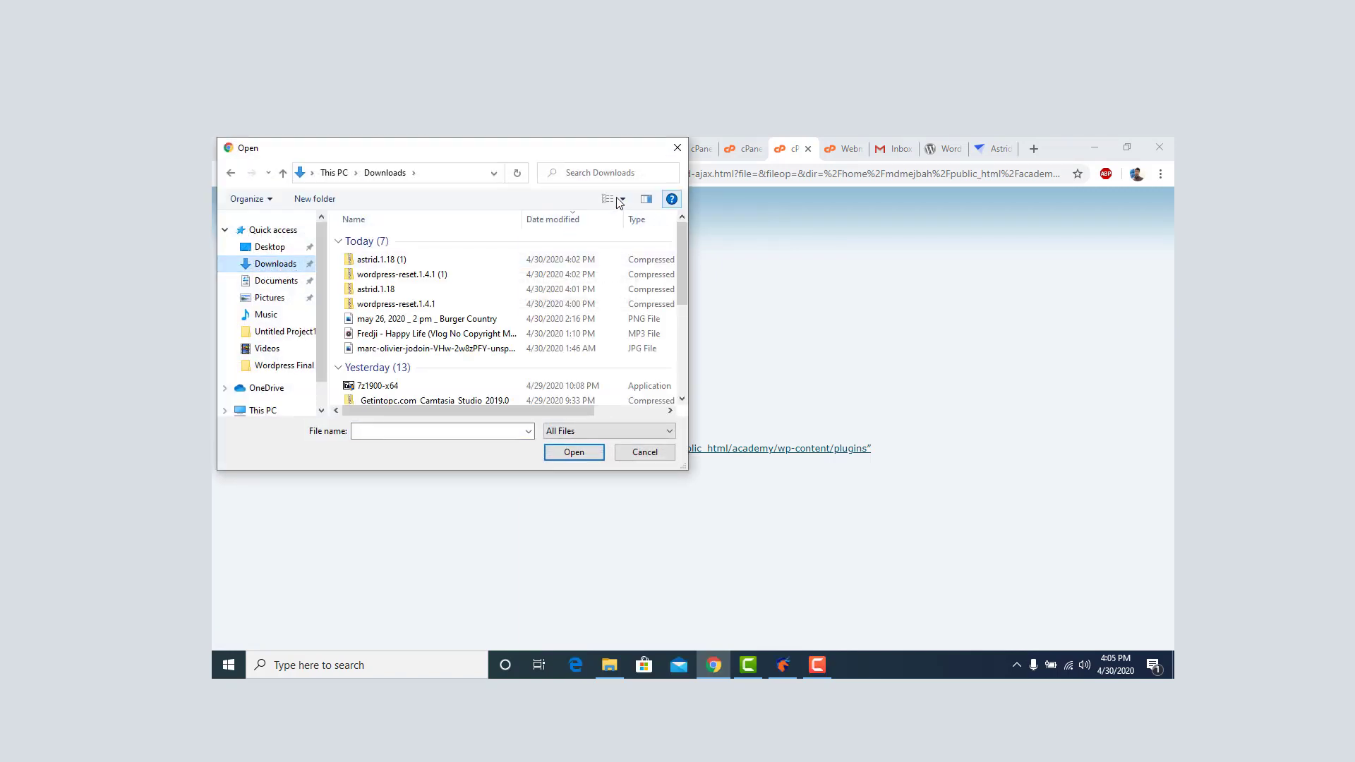
{"action": "left_click", "coordinate": [423, 305]}
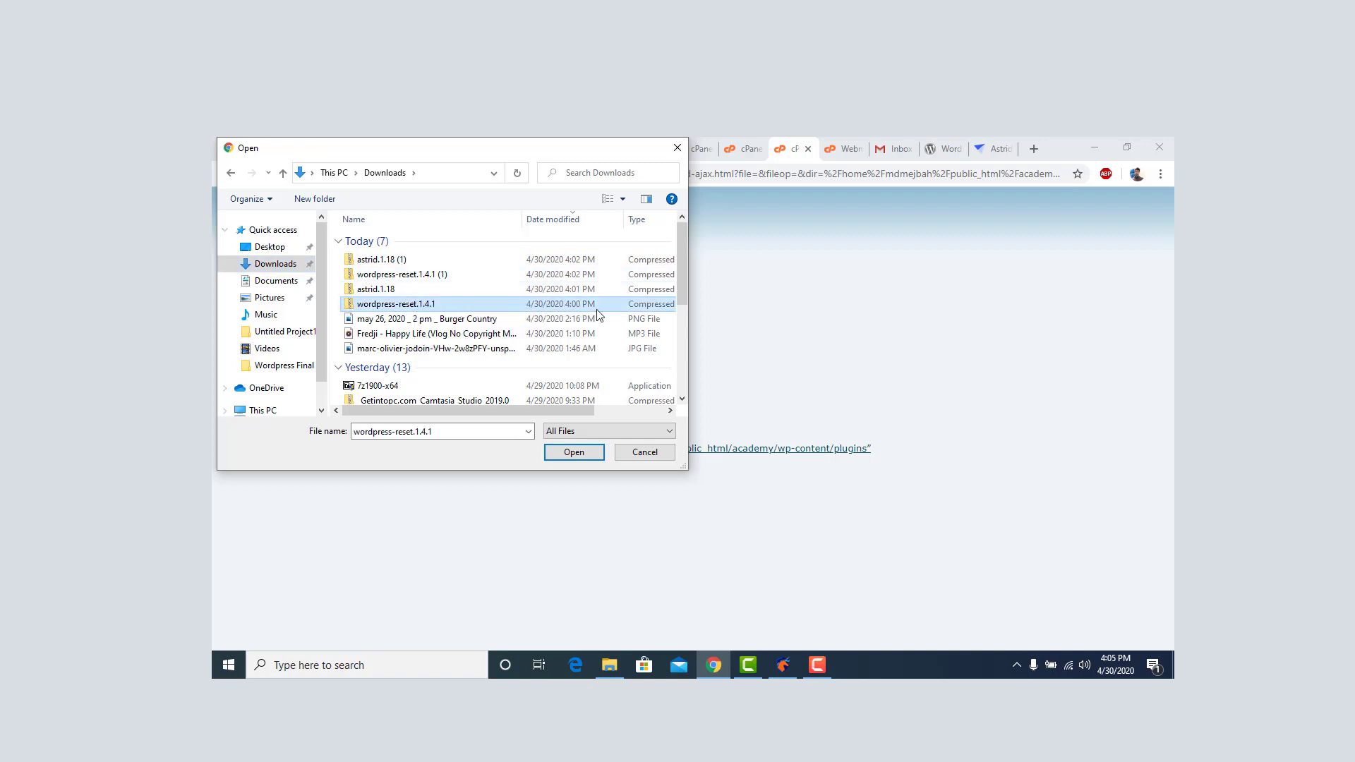
{"action": "left_click", "coordinate": [582, 456]}
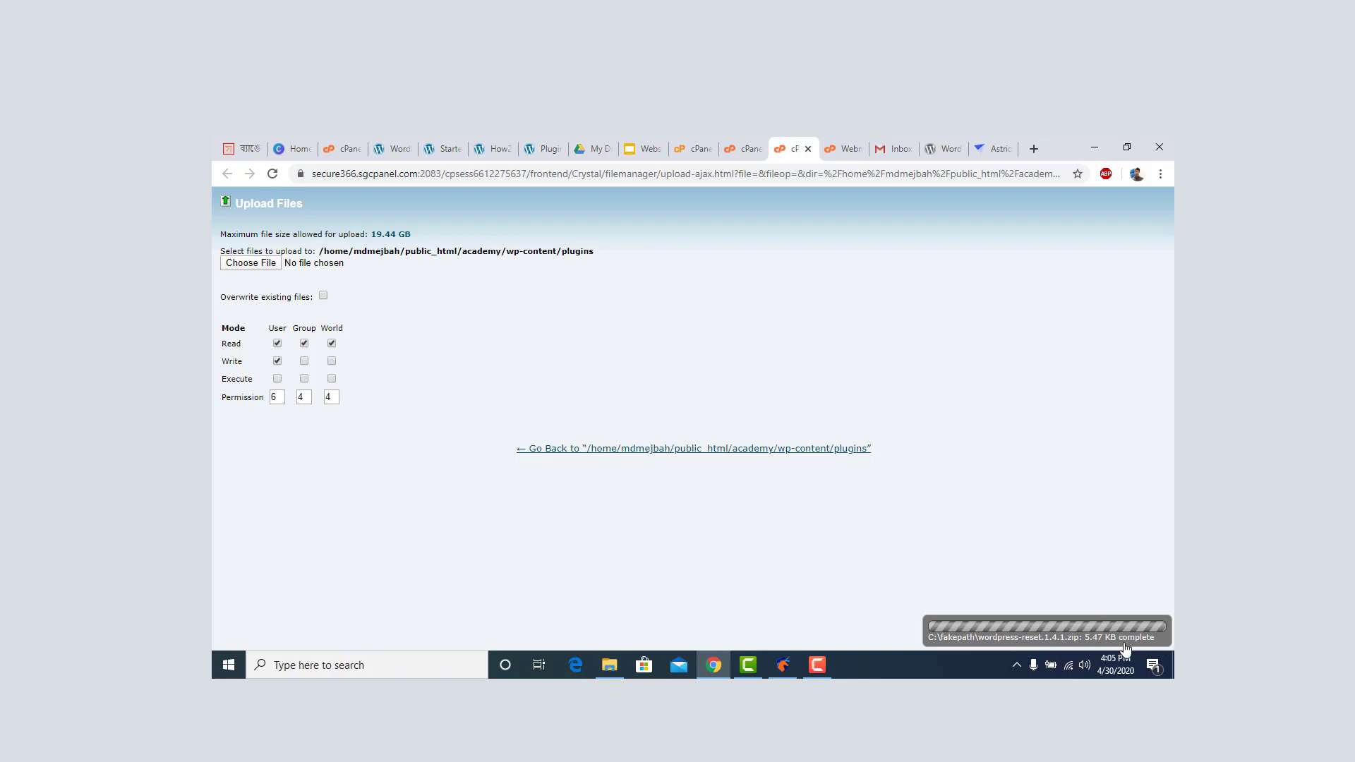
{"action": "left_click", "coordinate": [741, 450]}
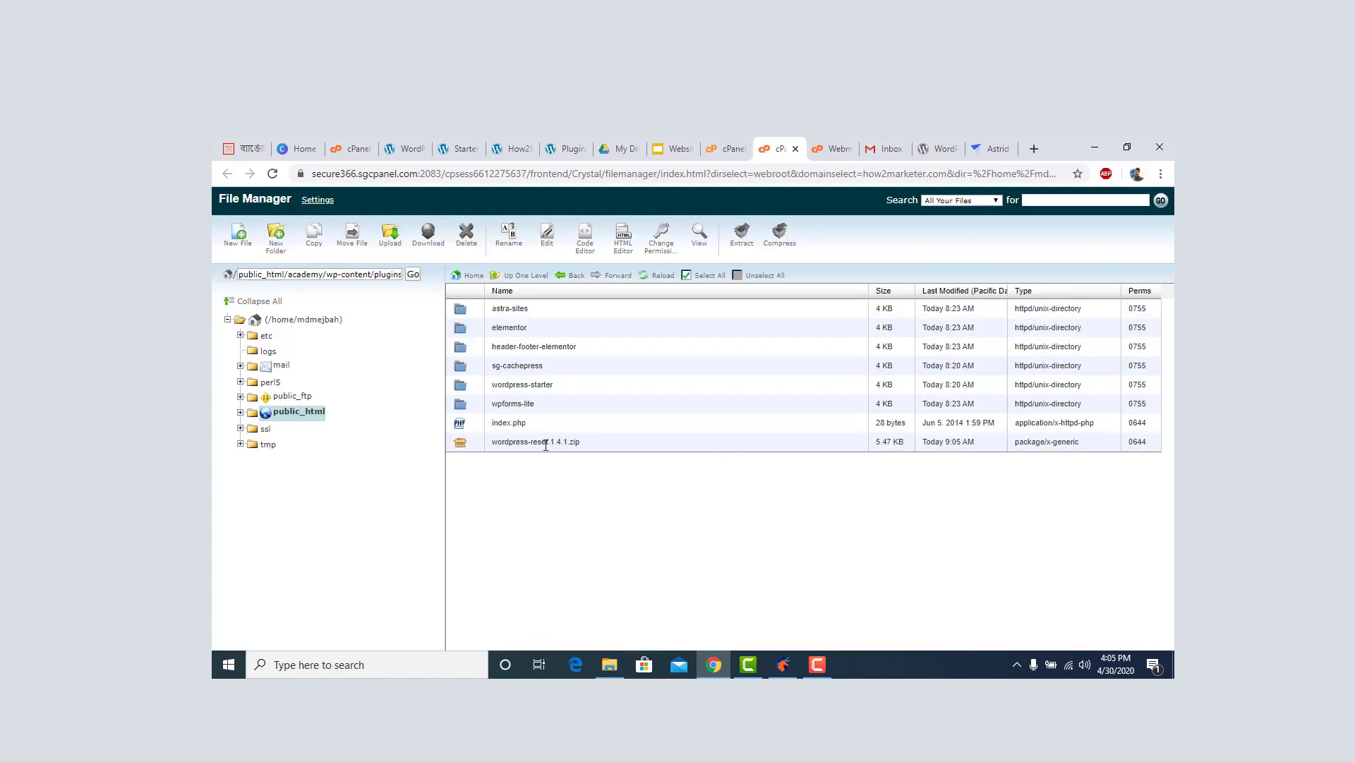
Extract wordpress-reset.1.4.1.zip into the plugins folder and refresh the listing.
{"action": "left_click", "coordinate": [463, 448]}
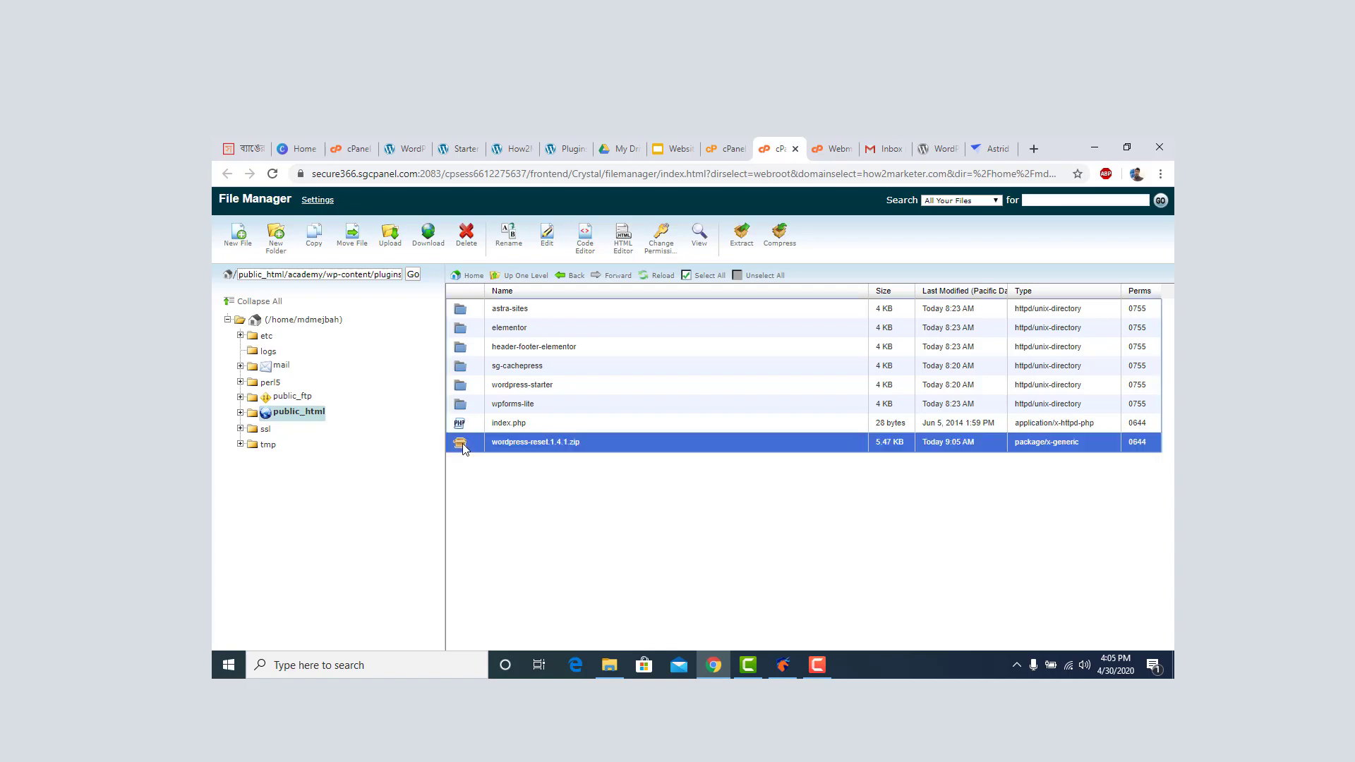
{"action": "right_click", "coordinate": [464, 448]}
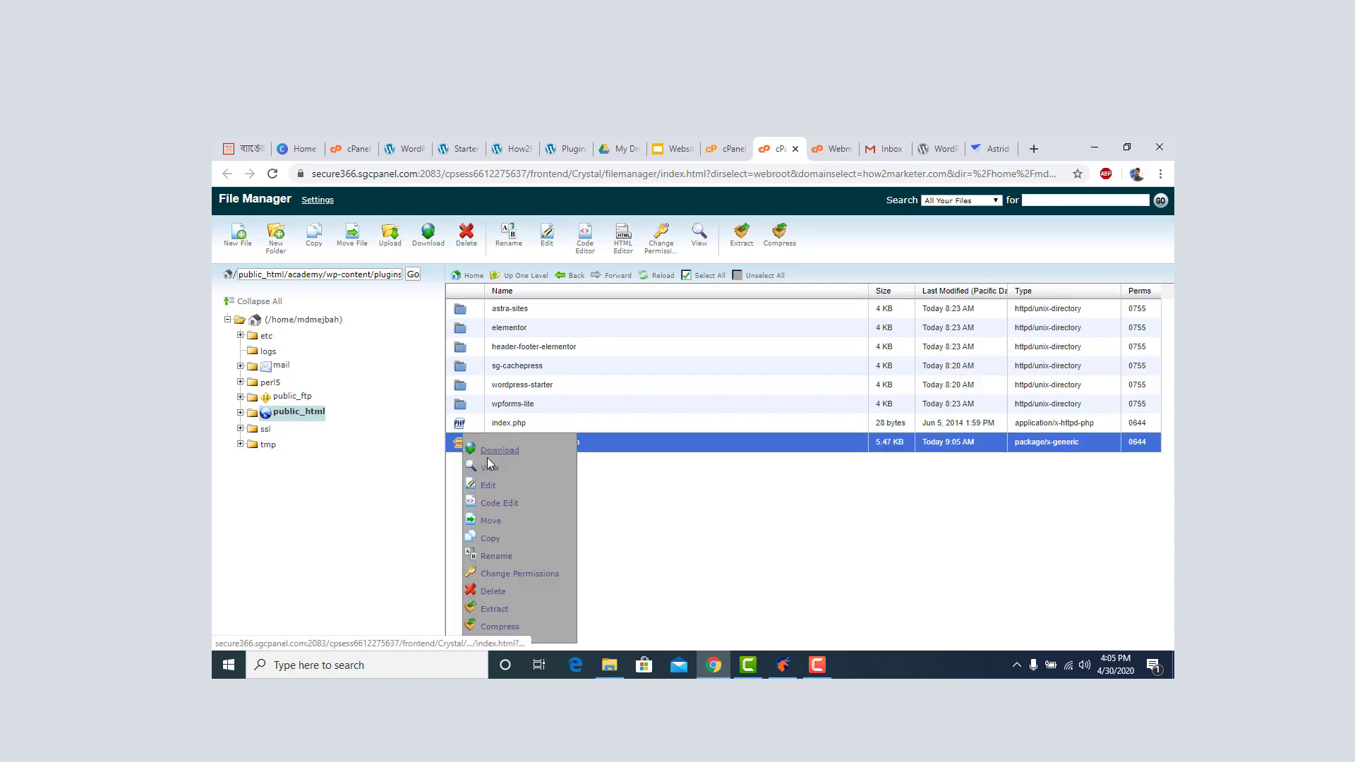
{"action": "left_click", "coordinate": [494, 609]}
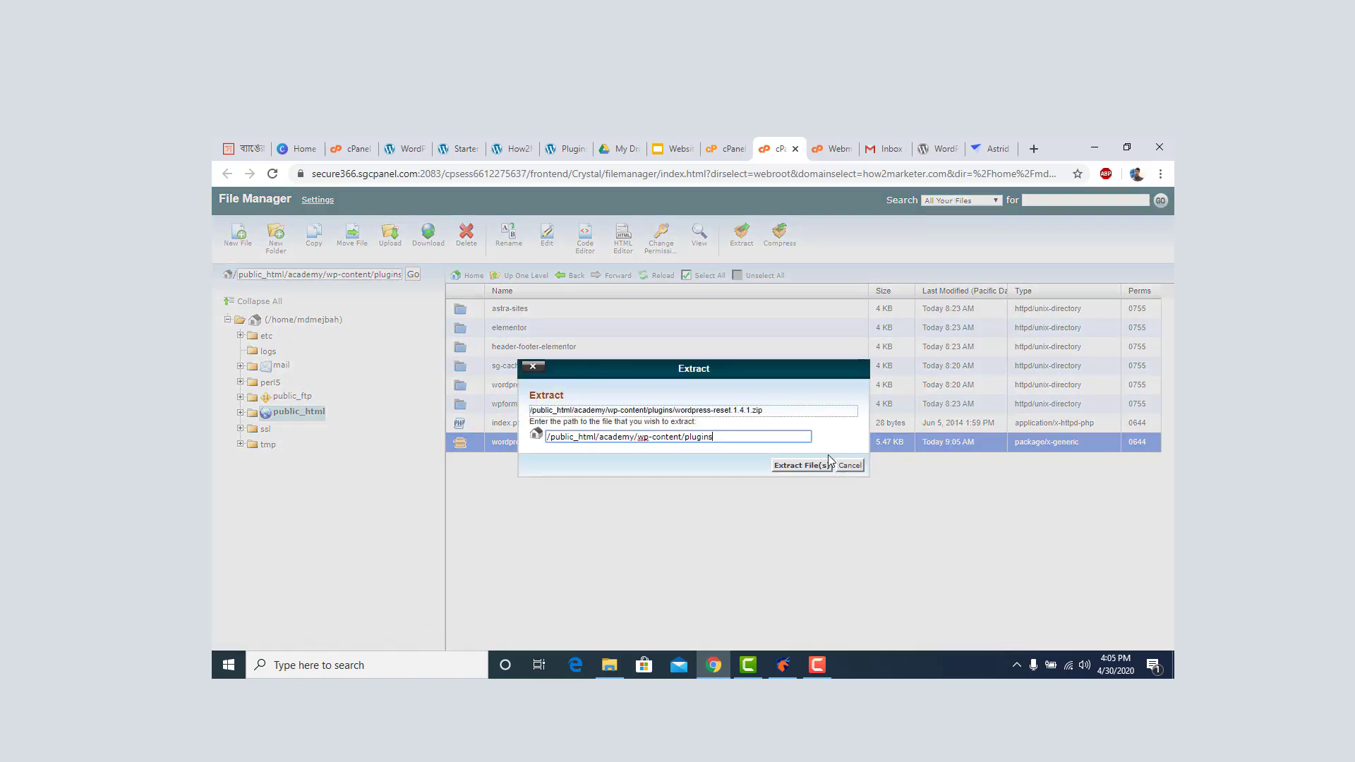
{"action": "left_click", "coordinate": [792, 467]}
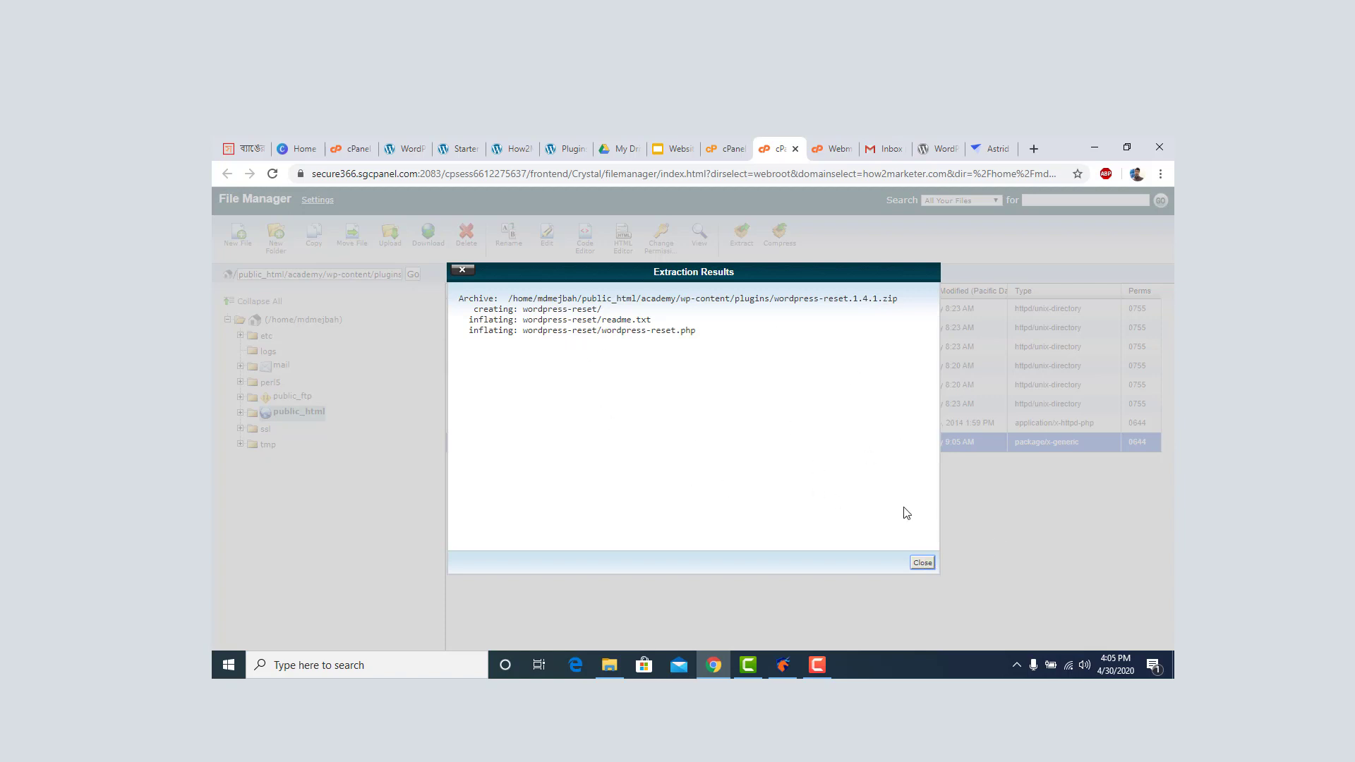
{"action": "left_click", "coordinate": [930, 561]}
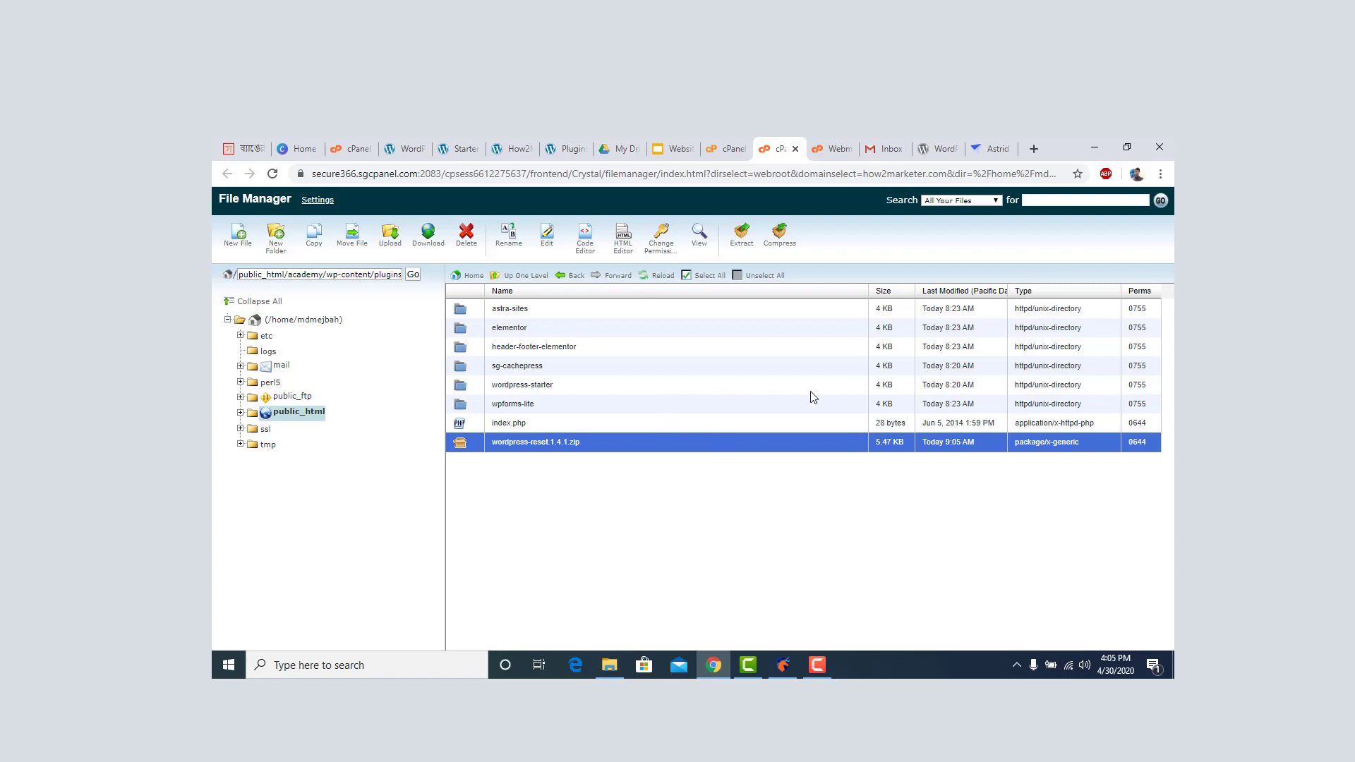
{"action": "left_click", "coordinate": [651, 277]}
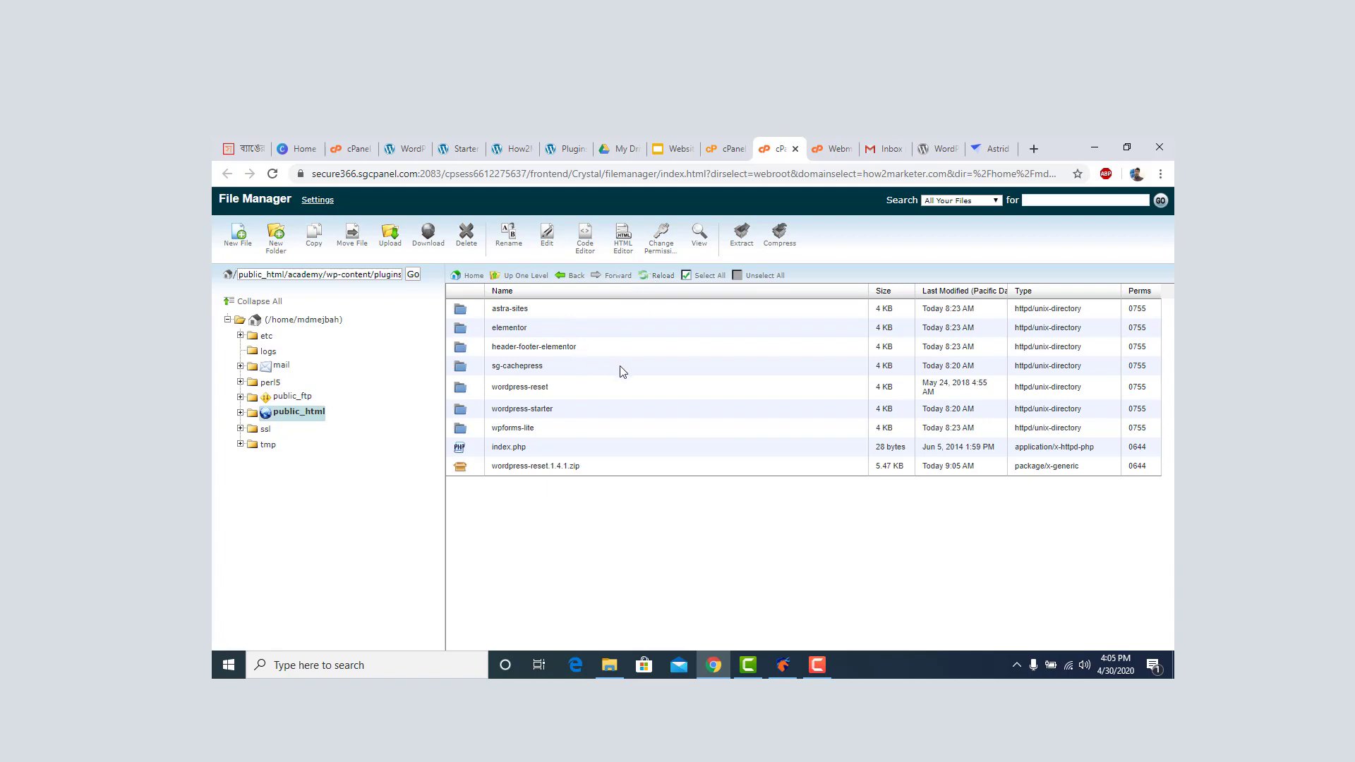
Delete the leftover wordpress-reset.1.4.1.zip, keeping the extracted wordpress-reset folder.
{"action": "left_click", "coordinate": [470, 390]}
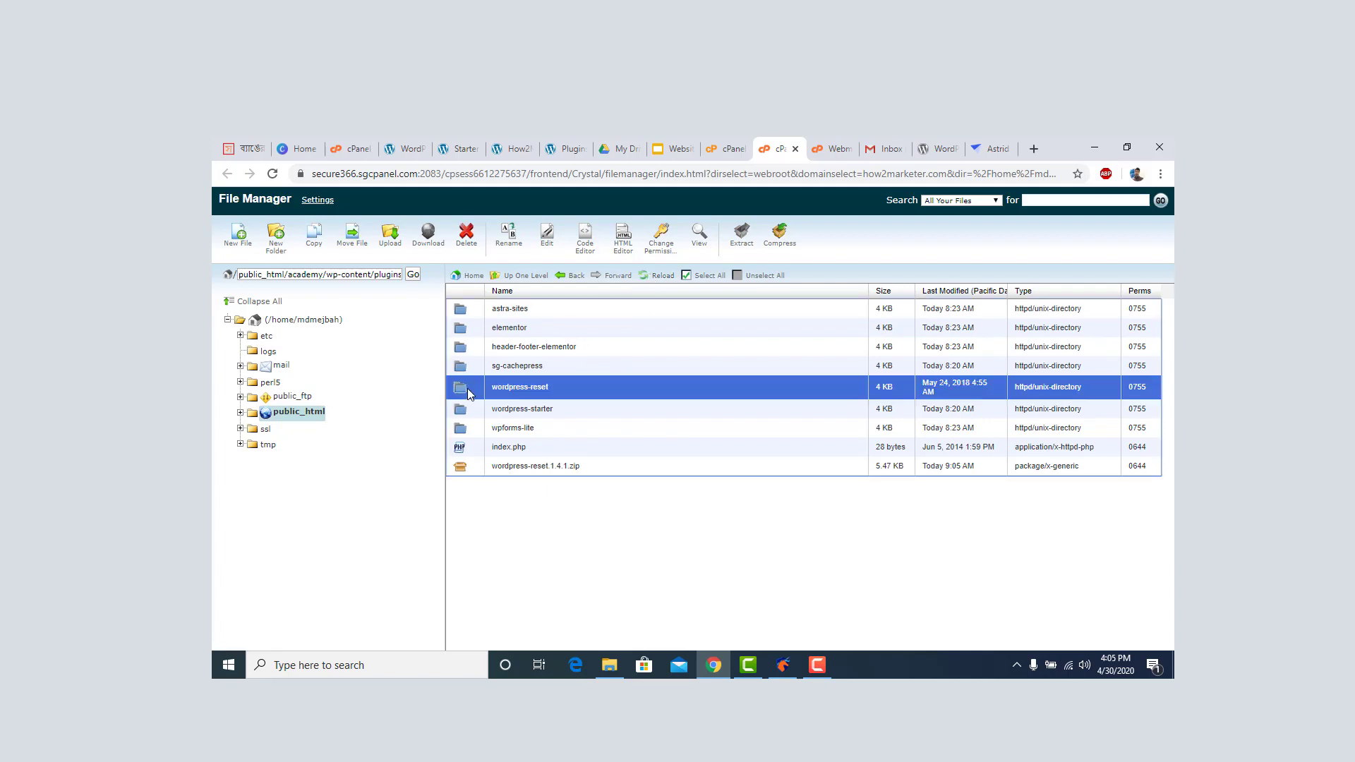
{"action": "left_click", "coordinate": [460, 466]}
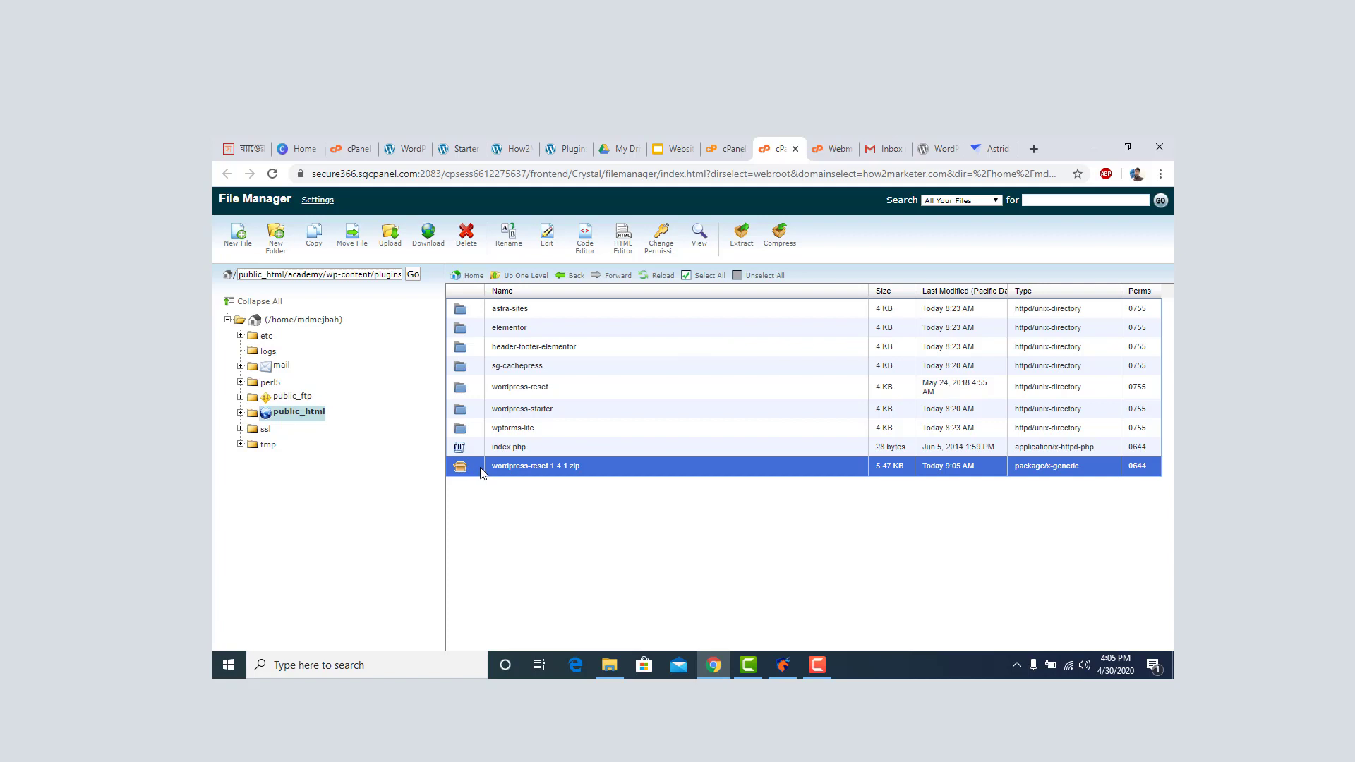
{"action": "left_click", "coordinate": [468, 238]}
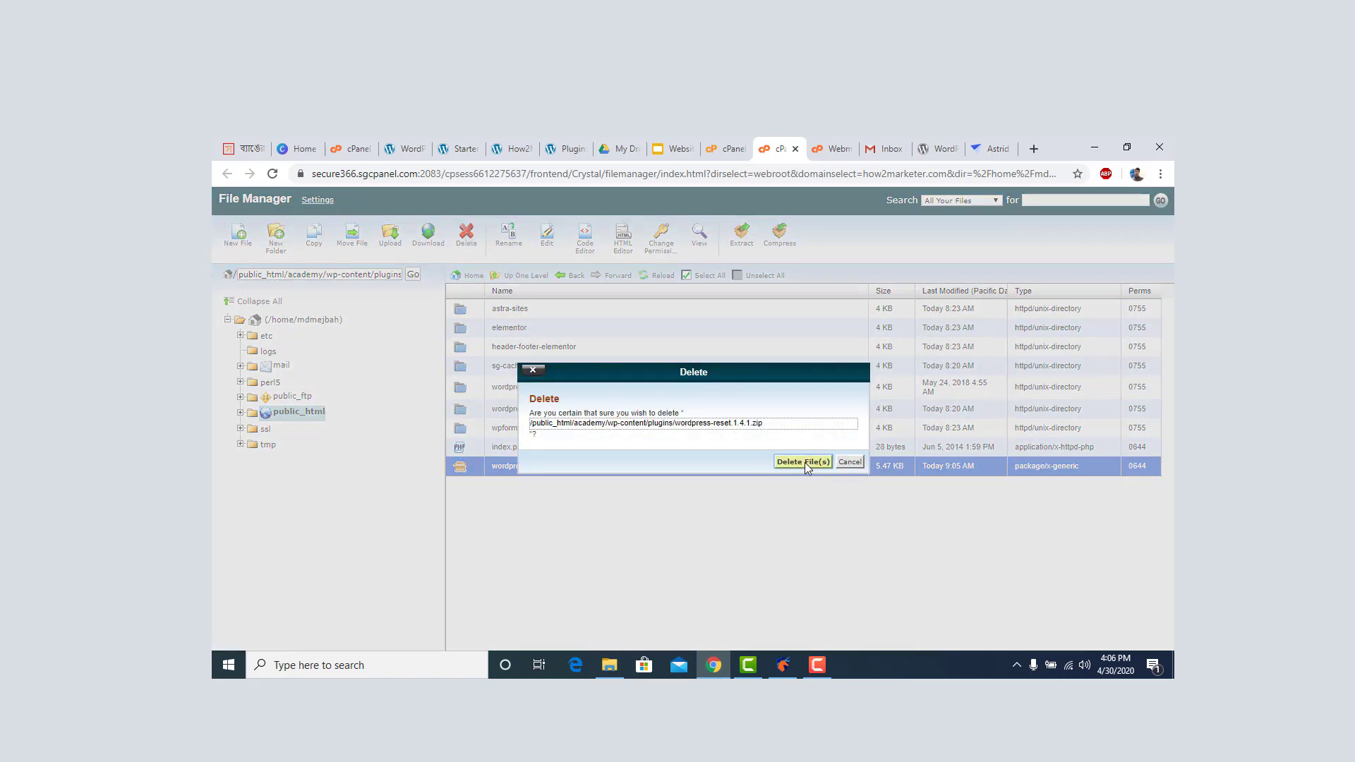
{"action": "left_click", "coordinate": [804, 463]}
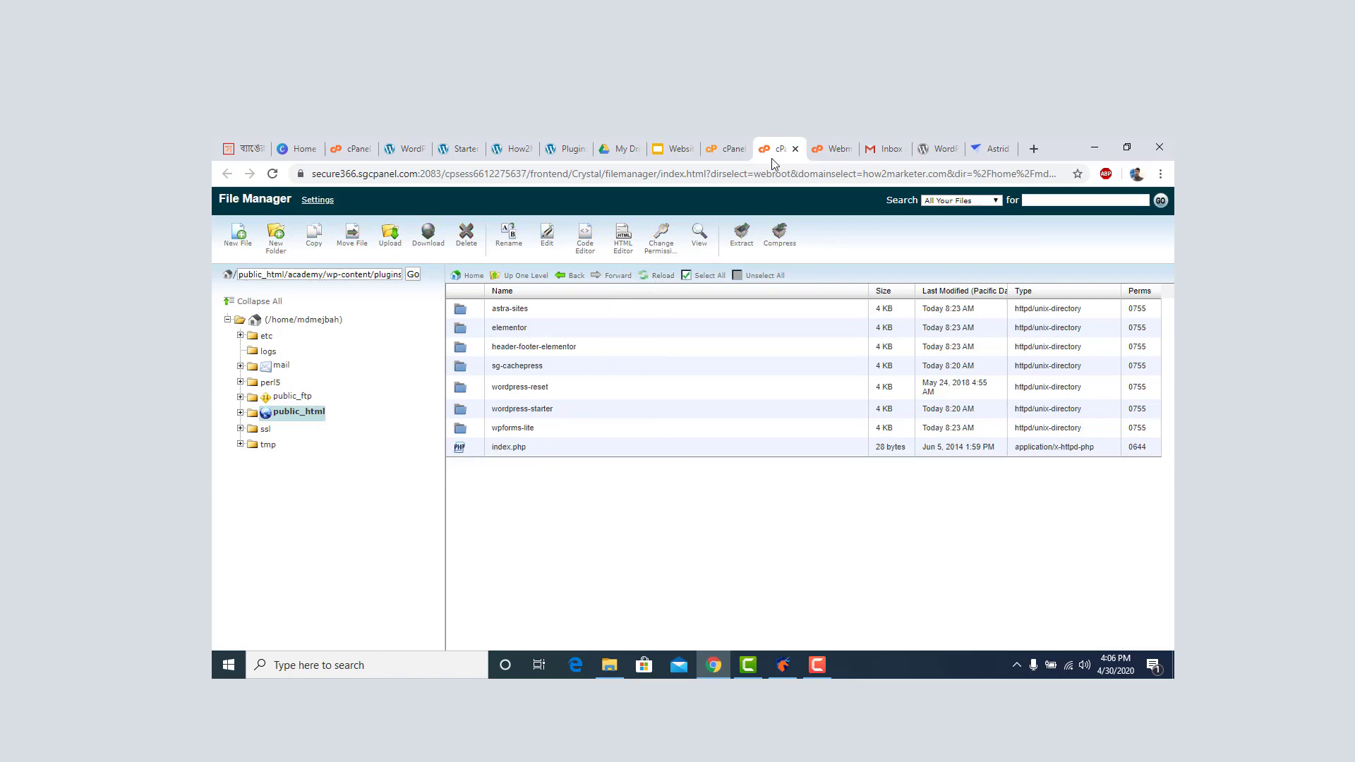
Reload the WordPress Plugins page and activate the WordPress Reset plugin.
{"action": "left_click", "coordinate": [576, 149]}
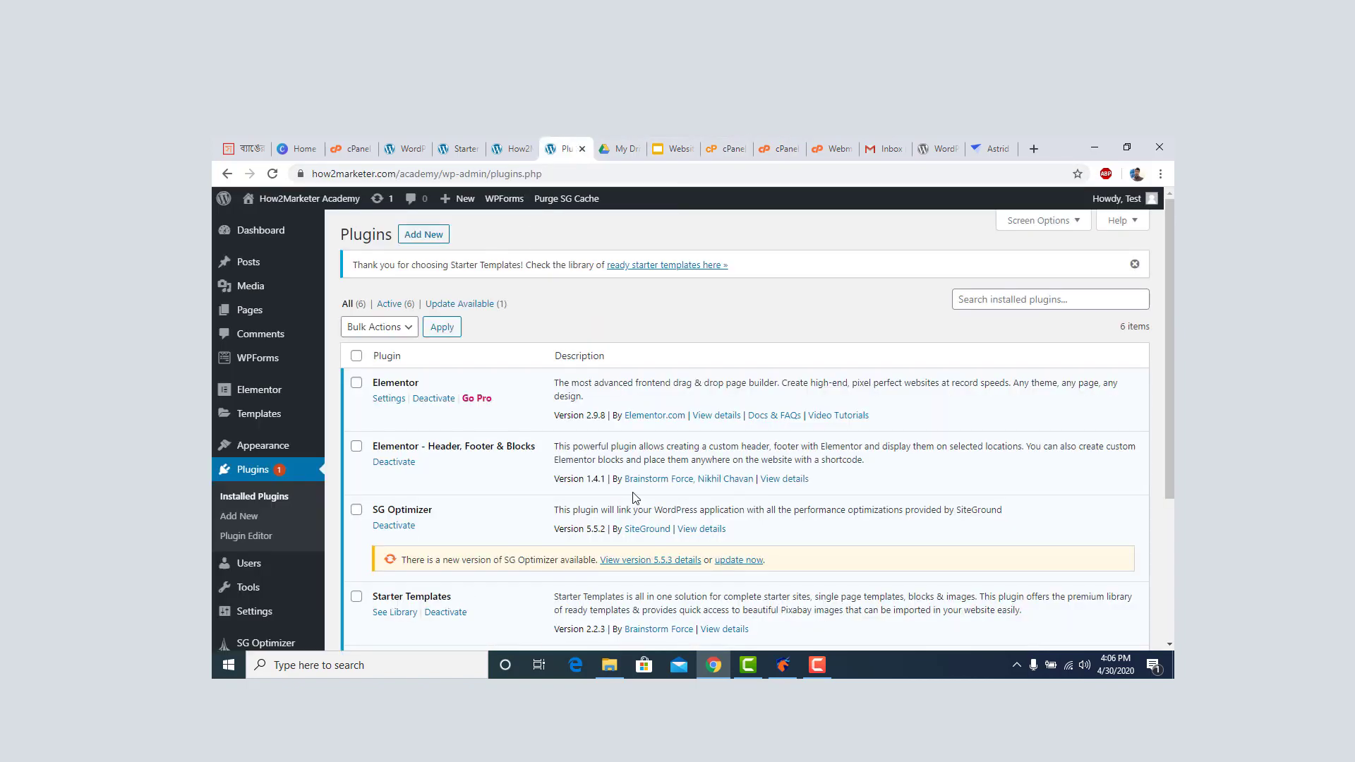
{"action": "scroll", "coordinate": [635, 497], "scroll_direction": "down", "scroll_amount": 3}
{"action": "scroll", "coordinate": [637, 498], "scroll_direction": "up", "scroll_amount": 3}
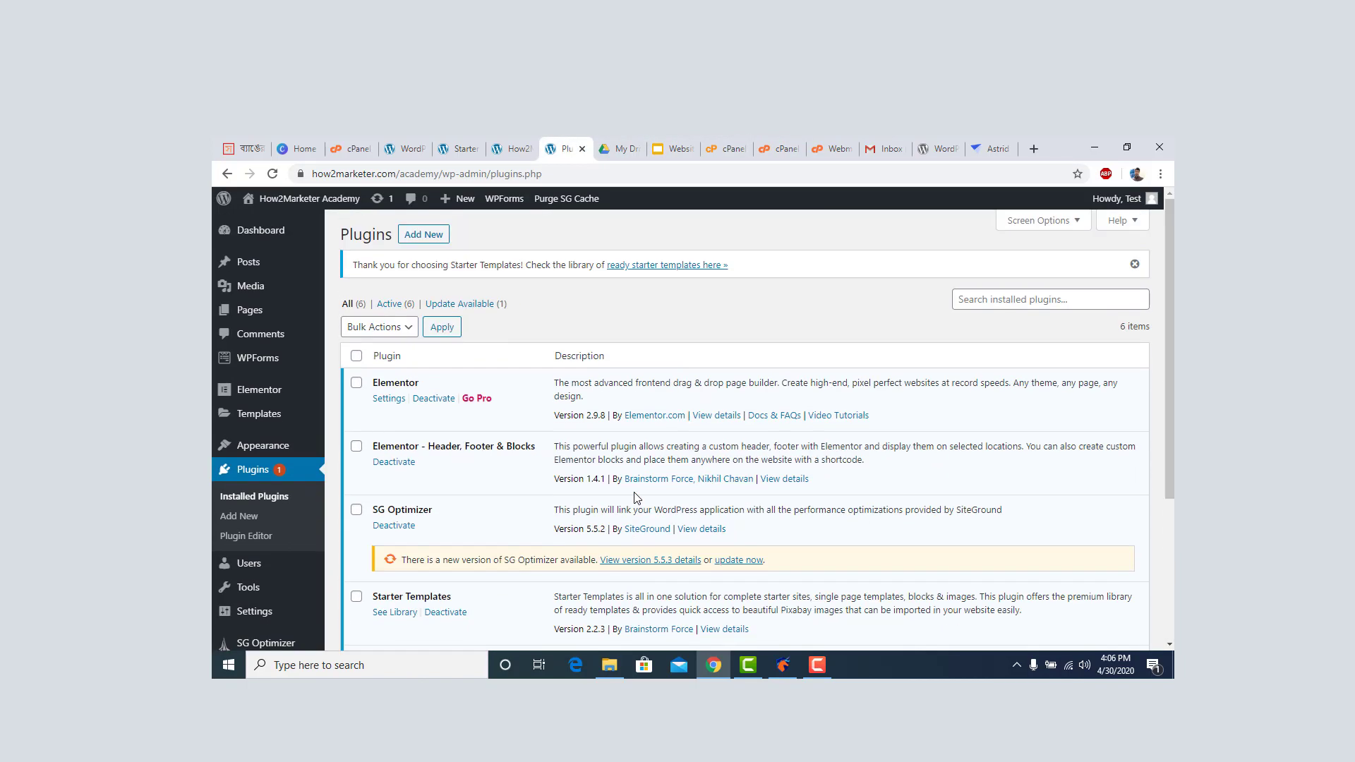
{"action": "left_click", "coordinate": [278, 174]}
{"action": "mouse_move", "coordinate": [303, 199]}
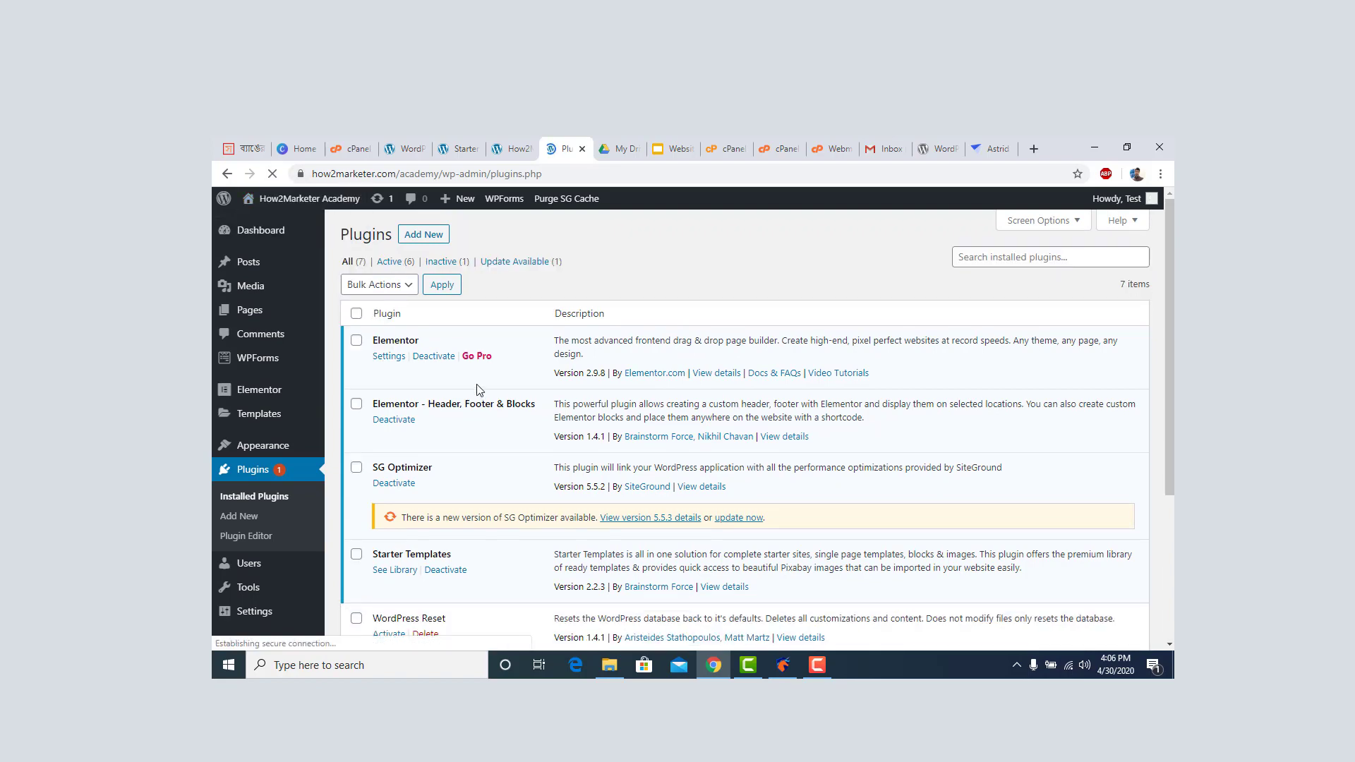
{"action": "scroll", "coordinate": [480, 390], "scroll_direction": "down", "scroll_amount": 3}
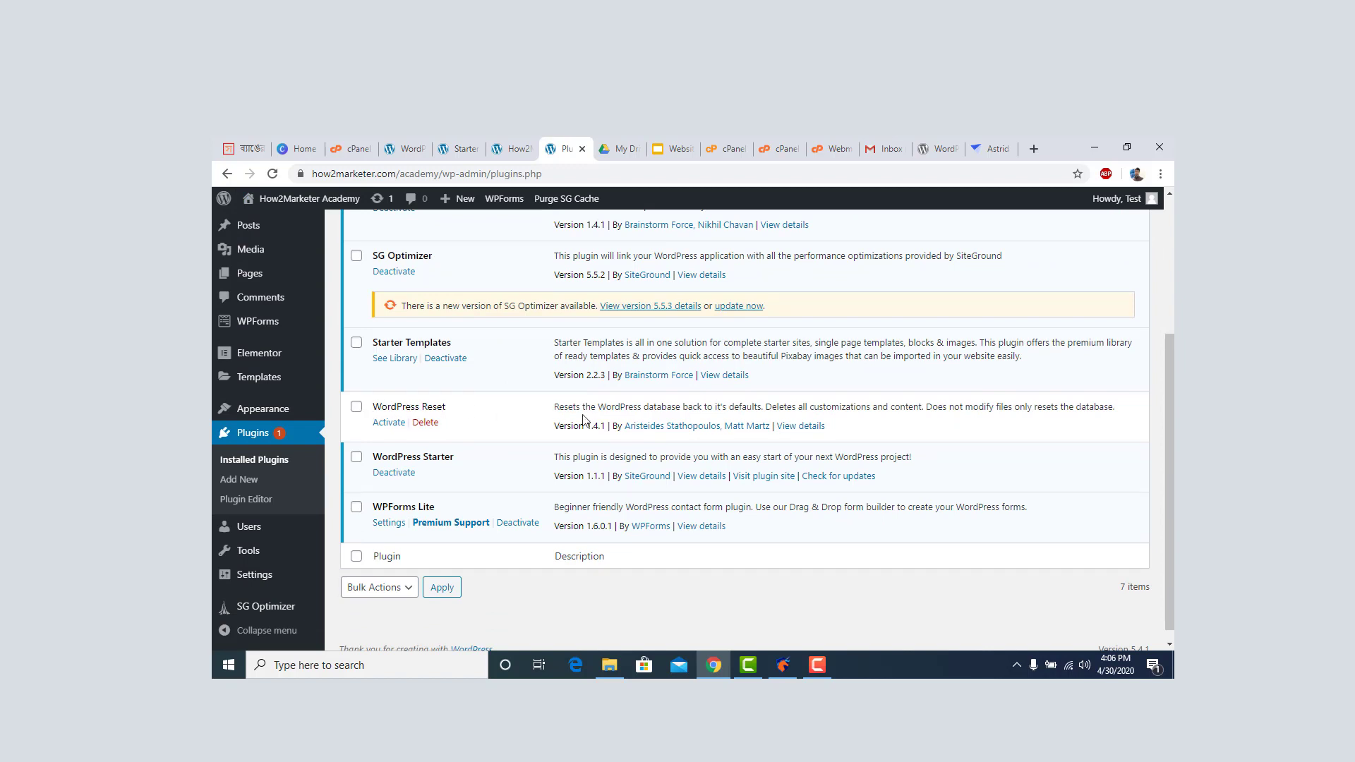
{"action": "left_click", "coordinate": [389, 424]}
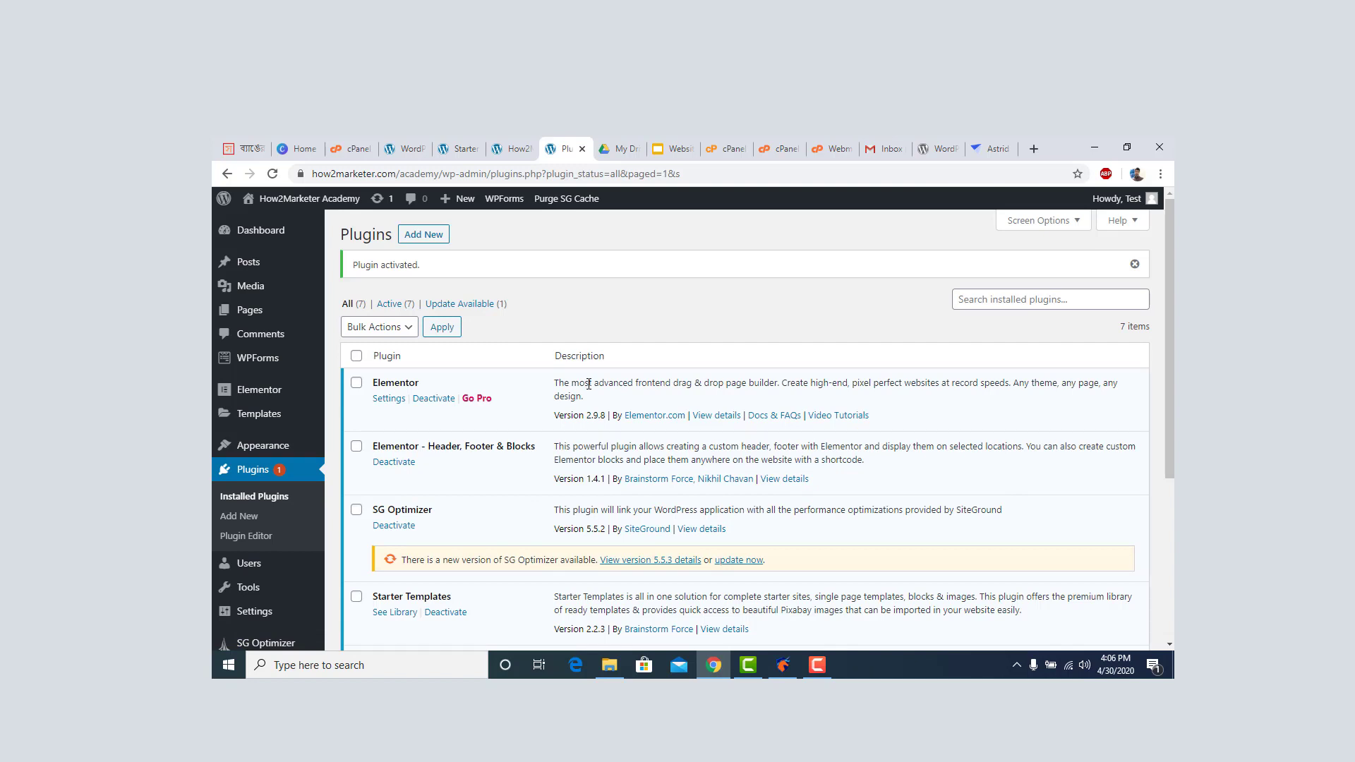
Go to Appearance > Themes, showing Astra active beside Twenty Nineteen and Twenty Twenty.
{"action": "mouse_move", "coordinate": [271, 244]}
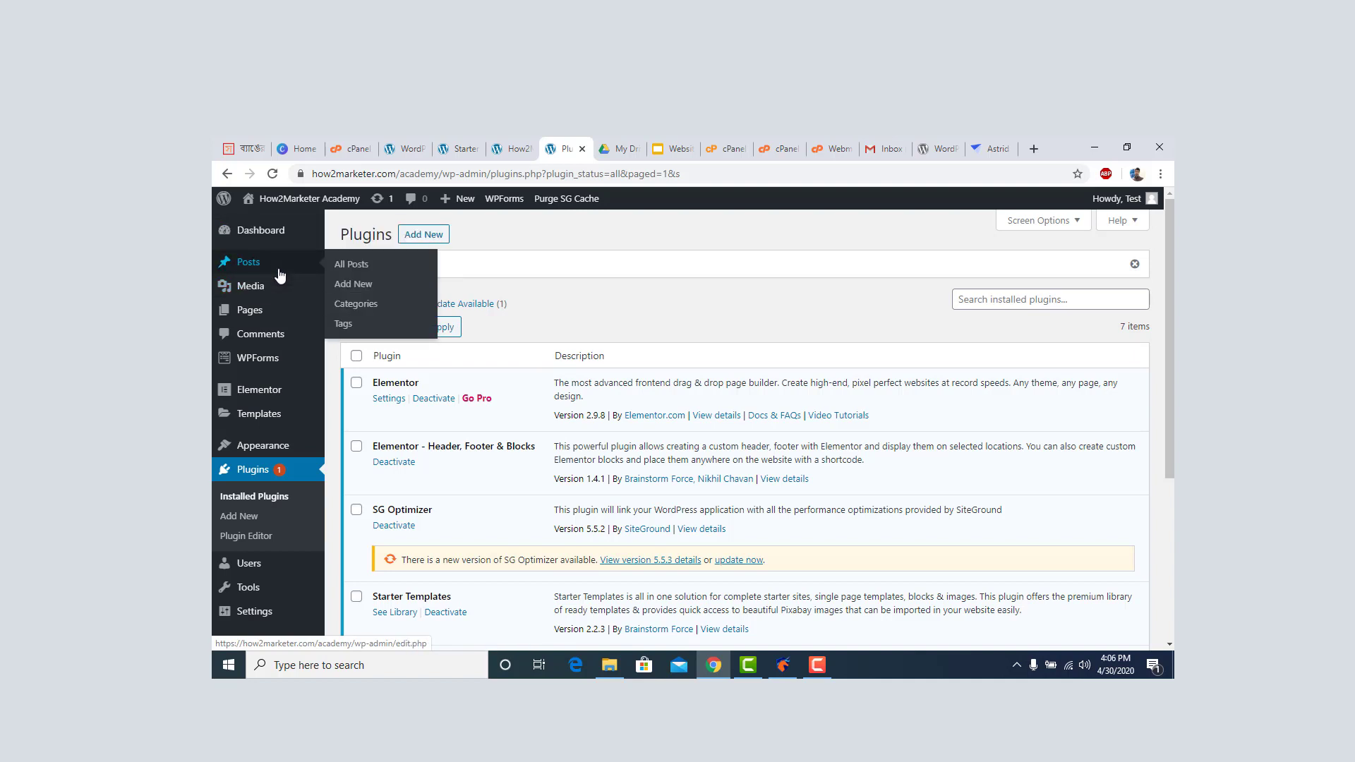
{"action": "mouse_move", "coordinate": [275, 448]}
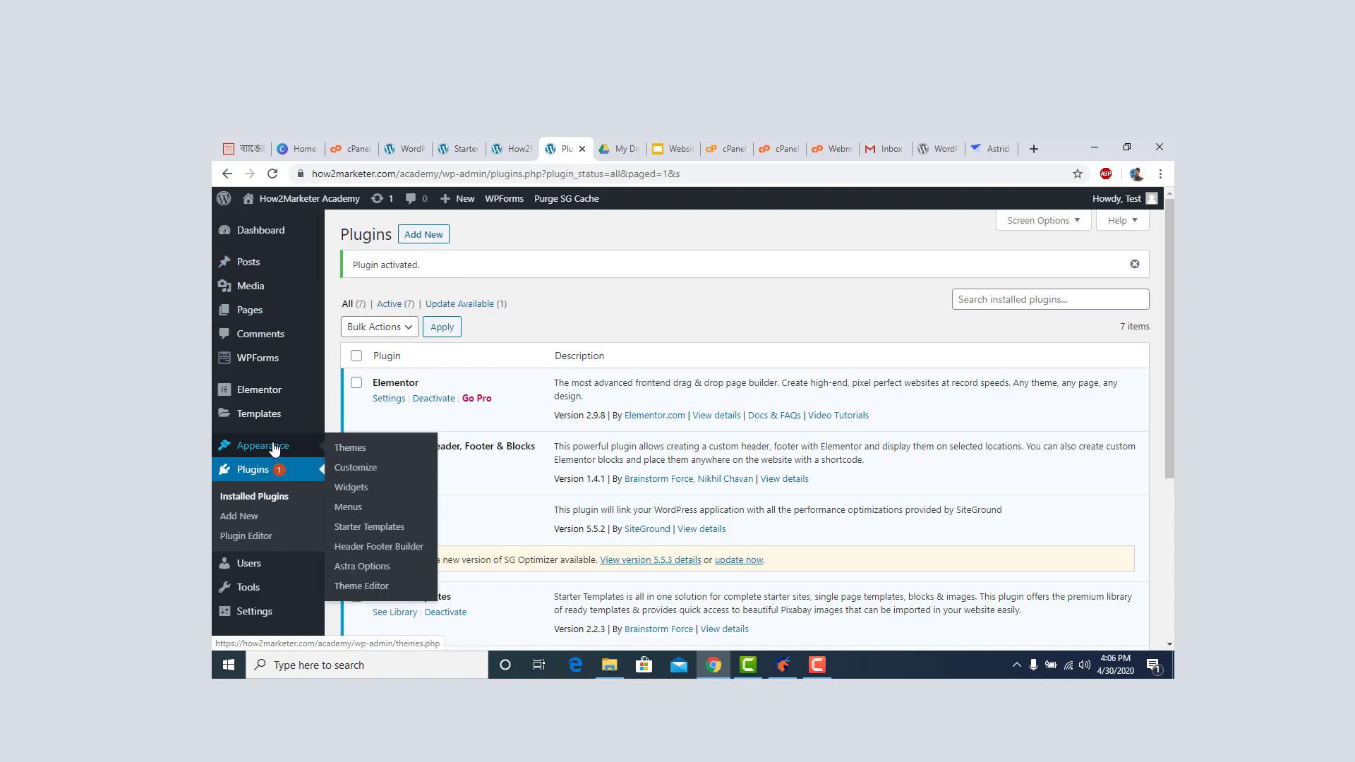
{"action": "left_click", "coordinate": [354, 449]}
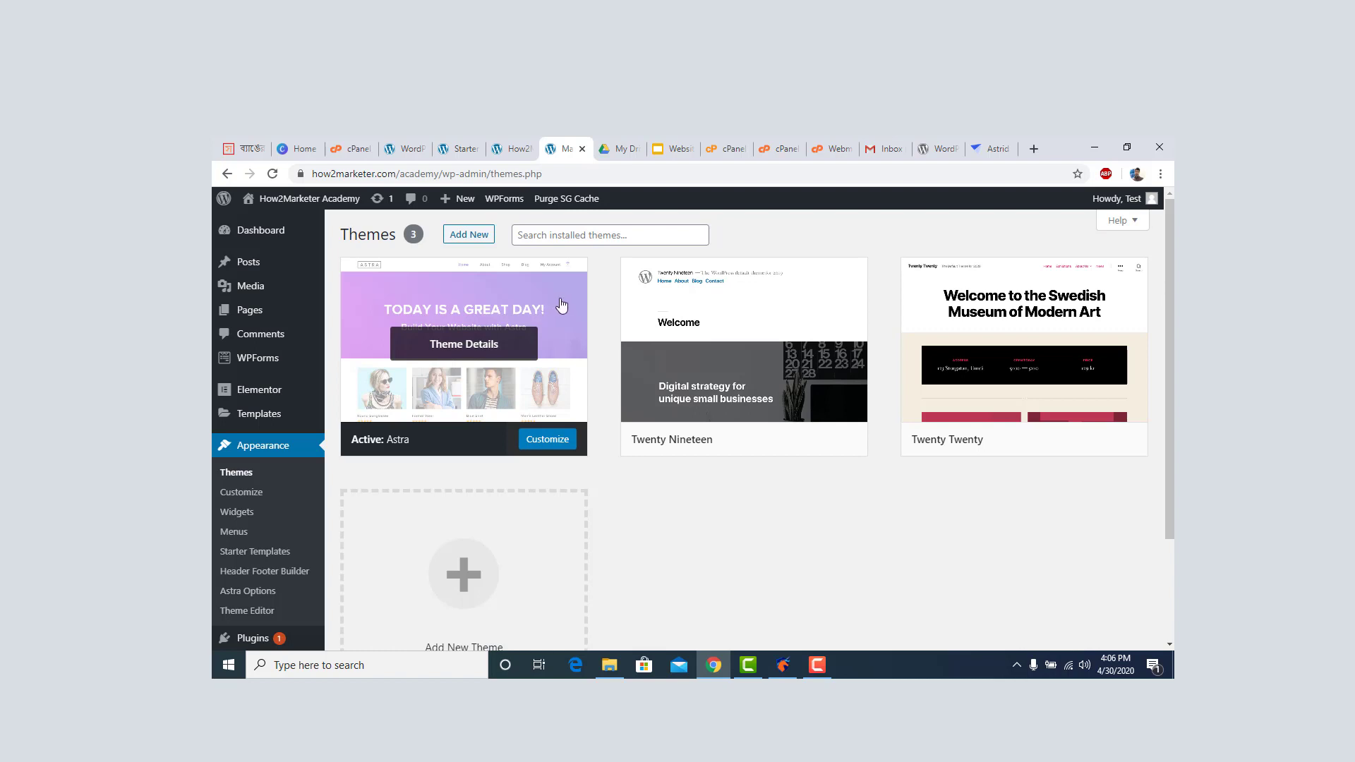
Close the old File Manager and webmail tabs and open a new File Manager at the web root.
{"action": "left_click", "coordinate": [782, 148]}
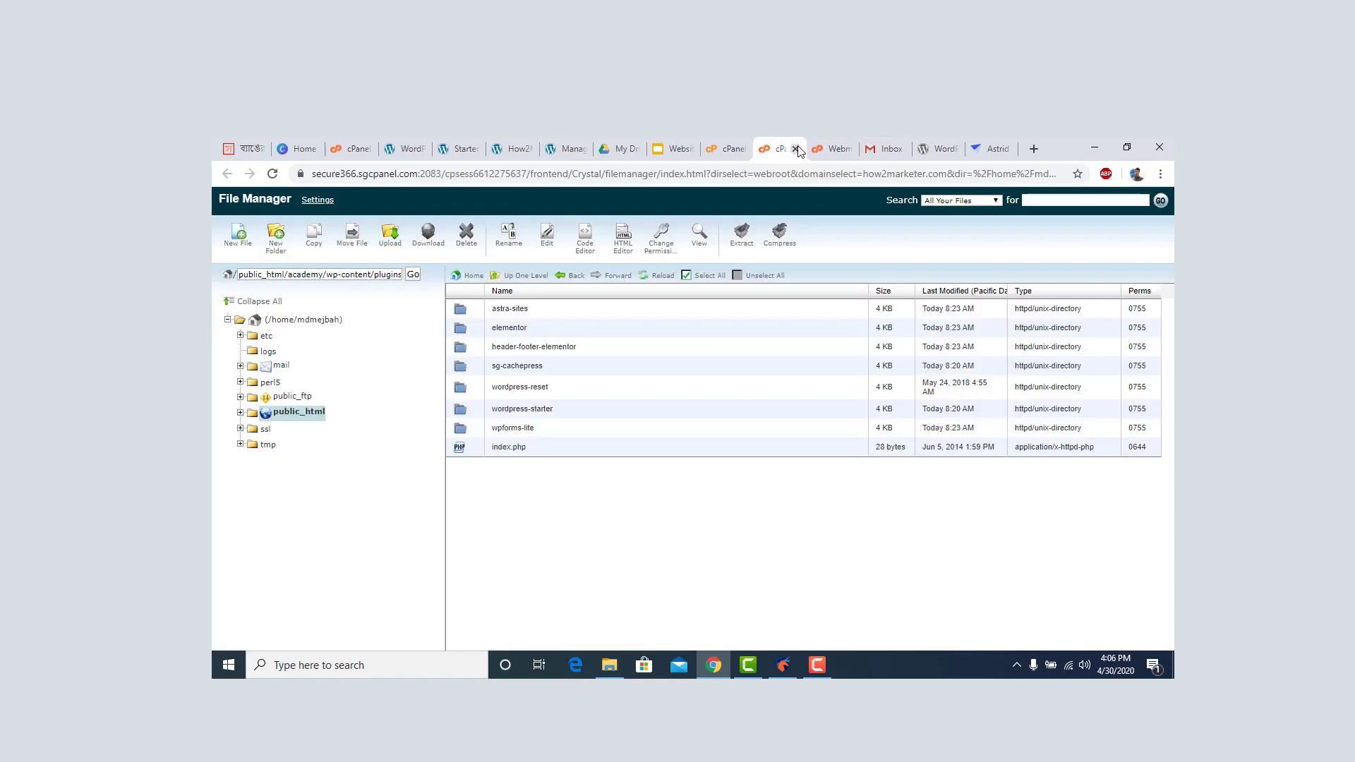
{"action": "left_click", "coordinate": [796, 149]}
{"action": "left_click", "coordinate": [796, 149]}
{"action": "left_click", "coordinate": [722, 149]}
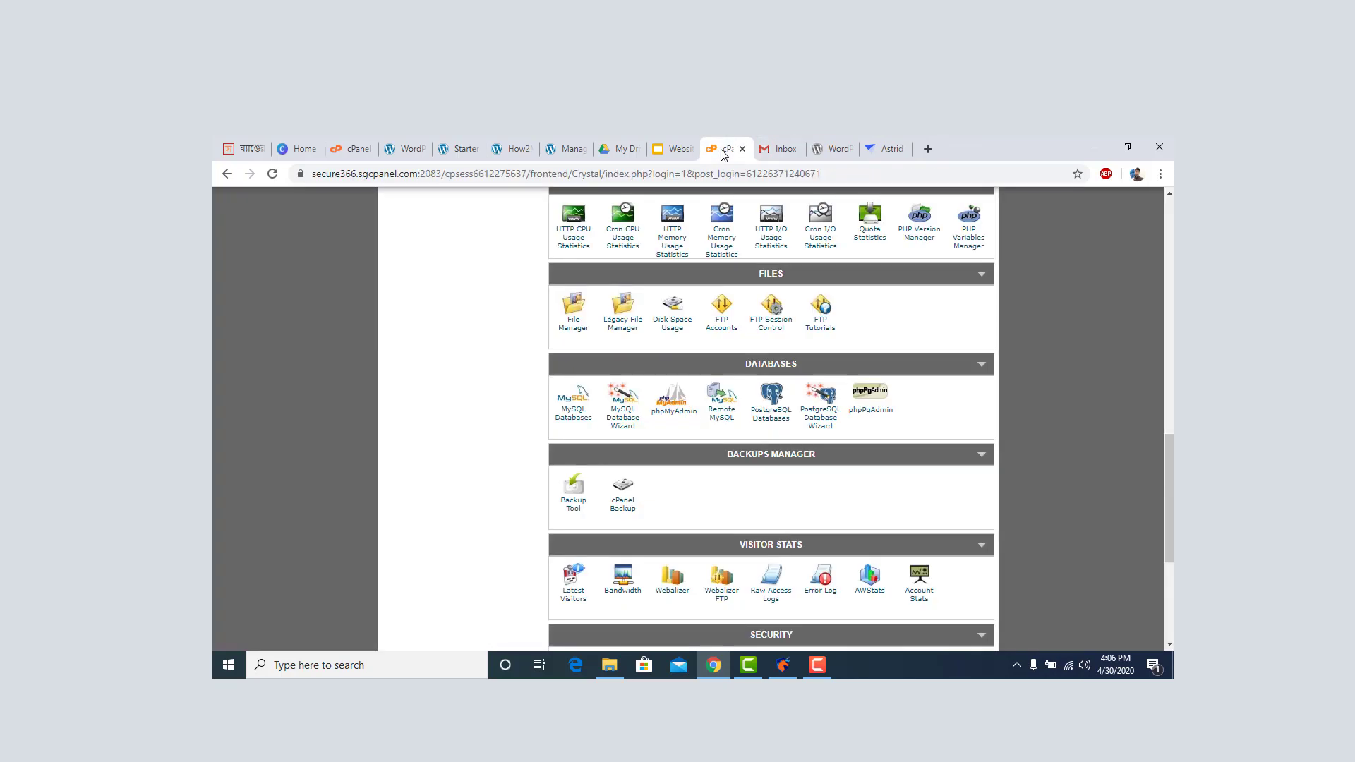
{"action": "scroll", "coordinate": [713, 240], "scroll_direction": "up", "scroll_amount": 12}
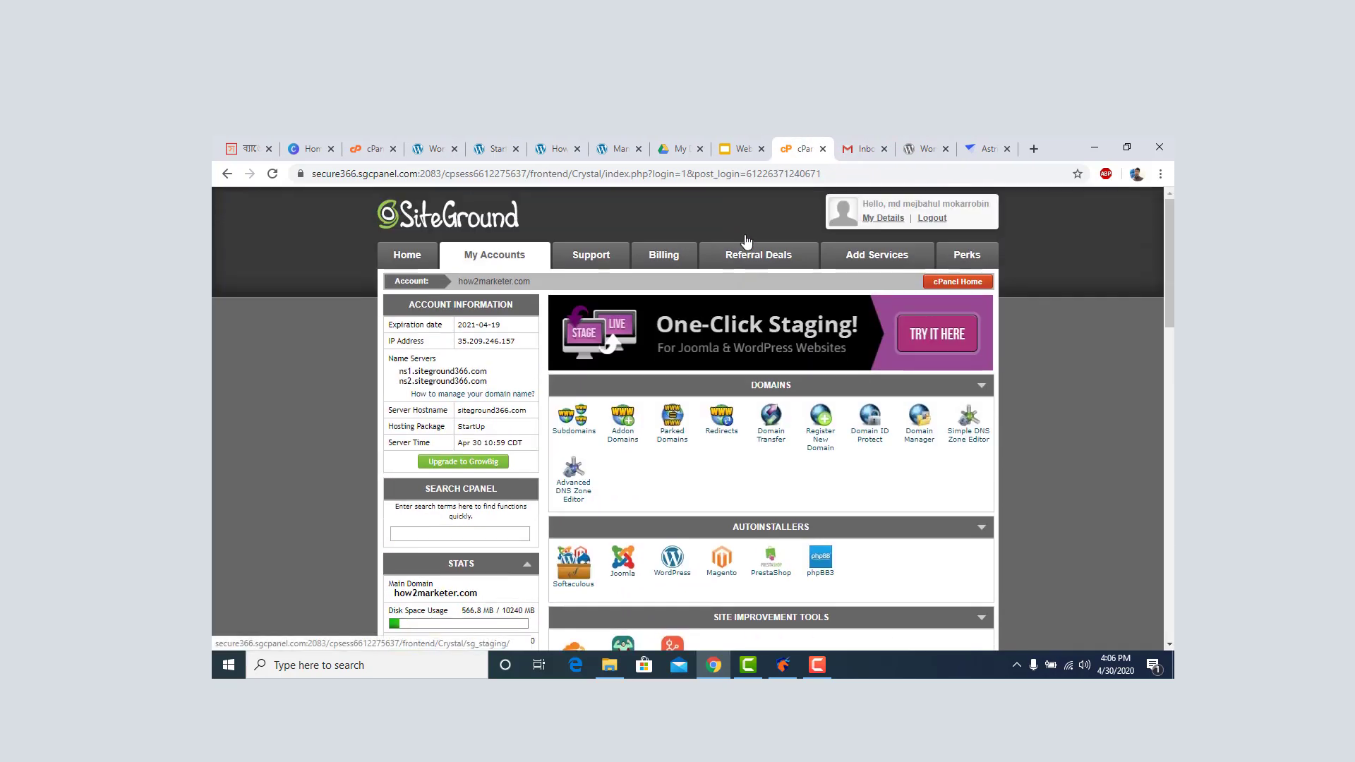
{"action": "scroll", "coordinate": [742, 240], "scroll_direction": "down", "scroll_amount": 6}
{"action": "scroll", "coordinate": [744, 236], "scroll_direction": "down", "scroll_amount": 15}
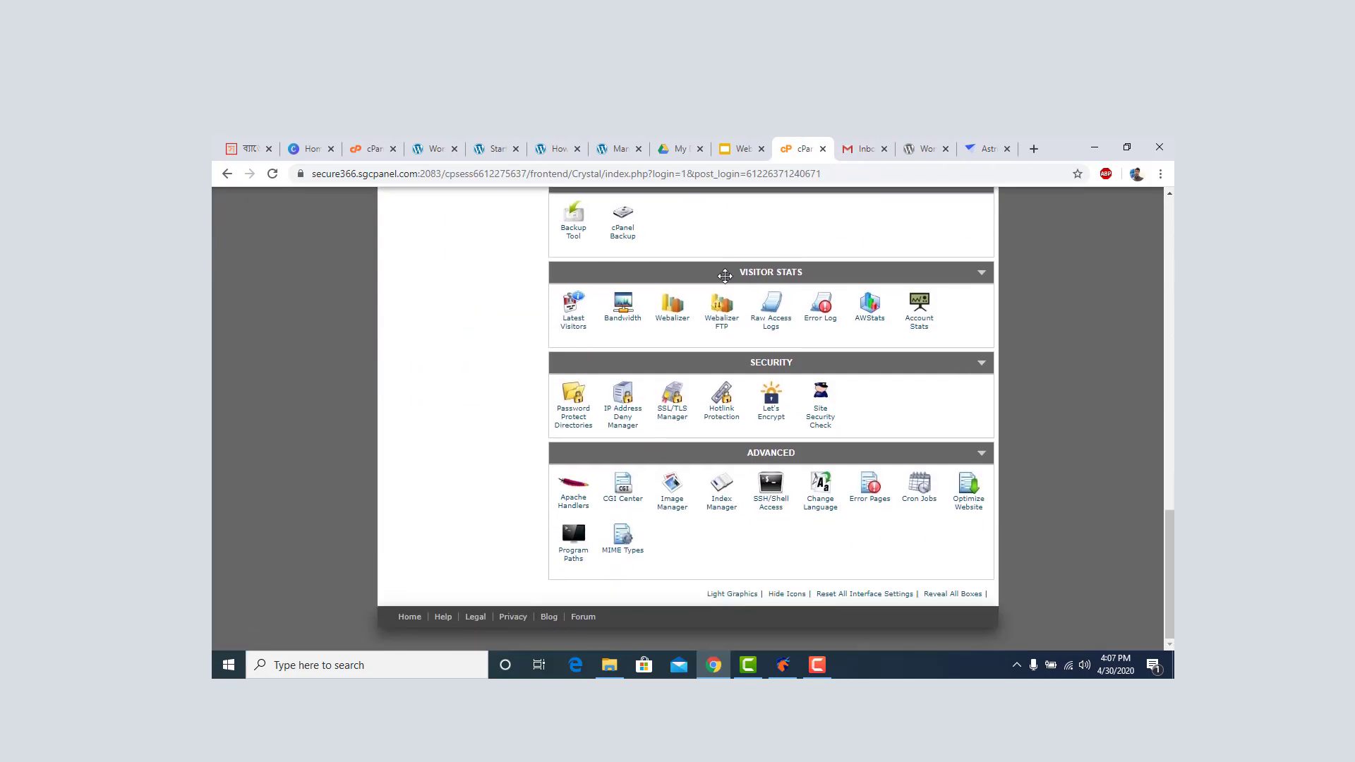
{"action": "scroll", "coordinate": [698, 371], "scroll_direction": "up", "scroll_amount": 4}
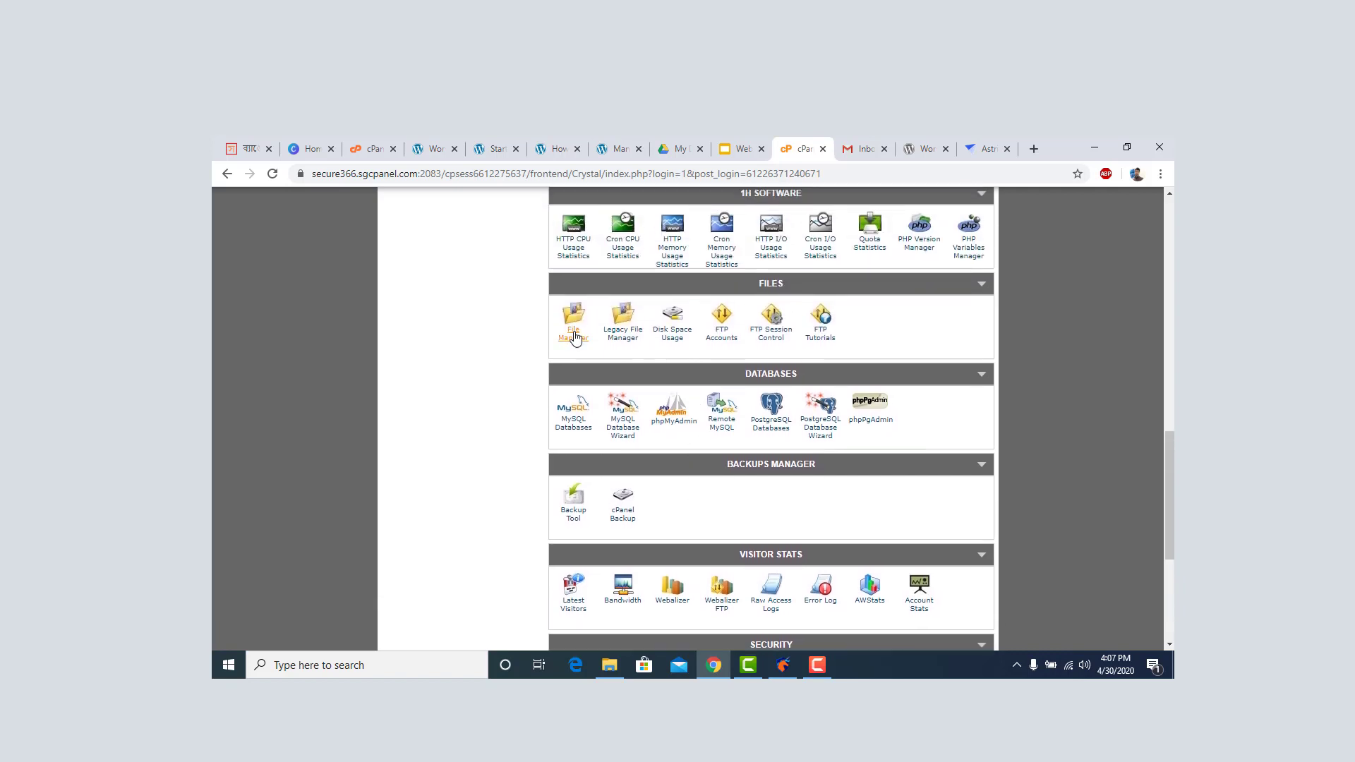
{"action": "left_click", "coordinate": [574, 335]}
{"action": "left_click", "coordinate": [688, 489]}
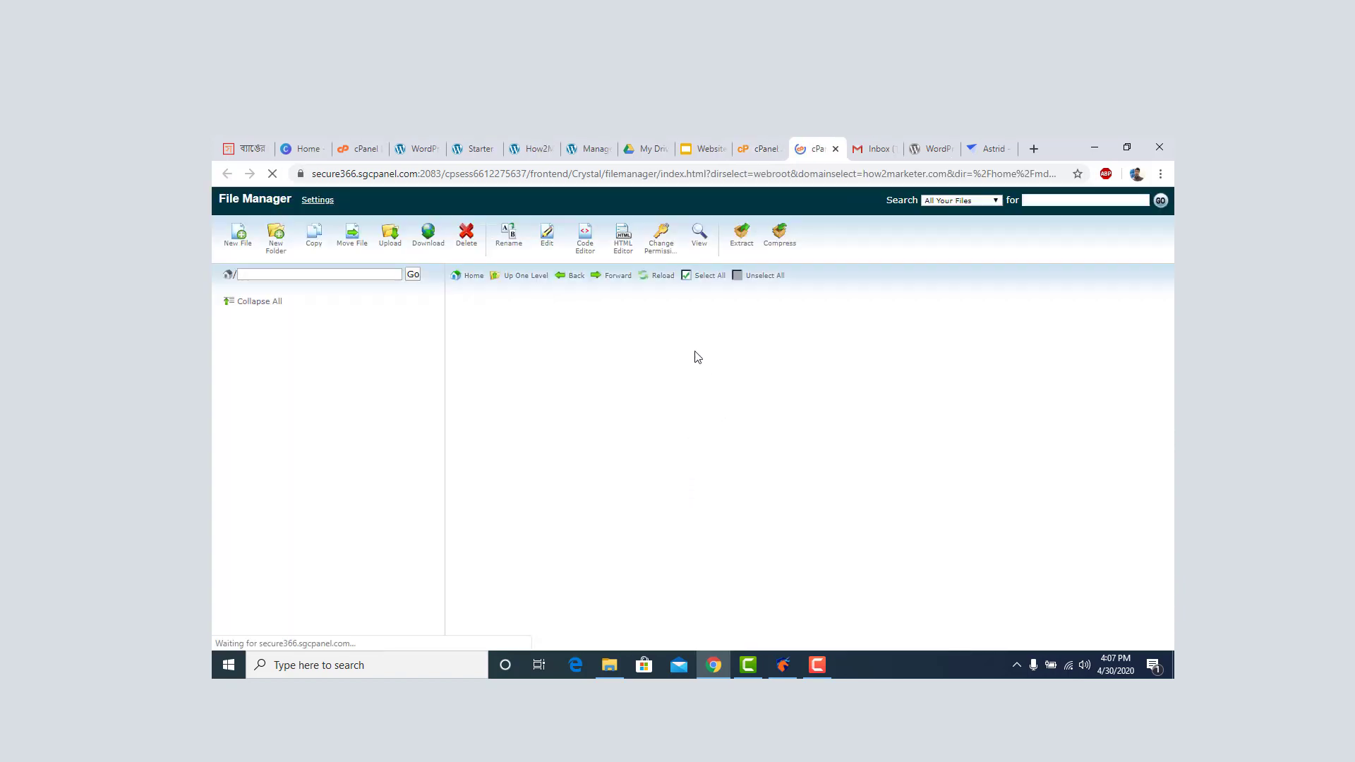
Glance at the WordPress Themes page, then open the academy folder in File Manager.
{"action": "left_click", "coordinate": [577, 150]}
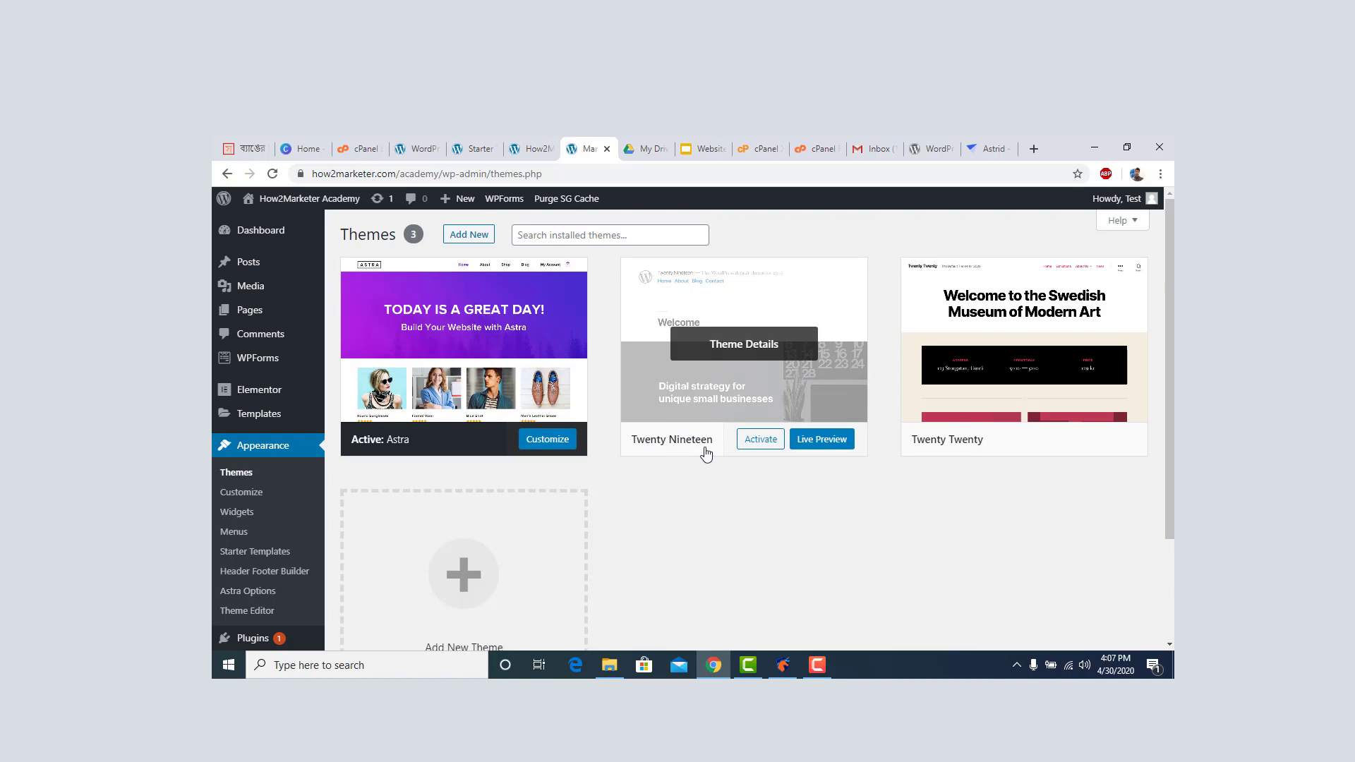
{"action": "scroll", "coordinate": [918, 445], "scroll_direction": "down", "scroll_amount": 2}
{"action": "scroll", "coordinate": [960, 441], "scroll_direction": "up", "scroll_amount": 2}
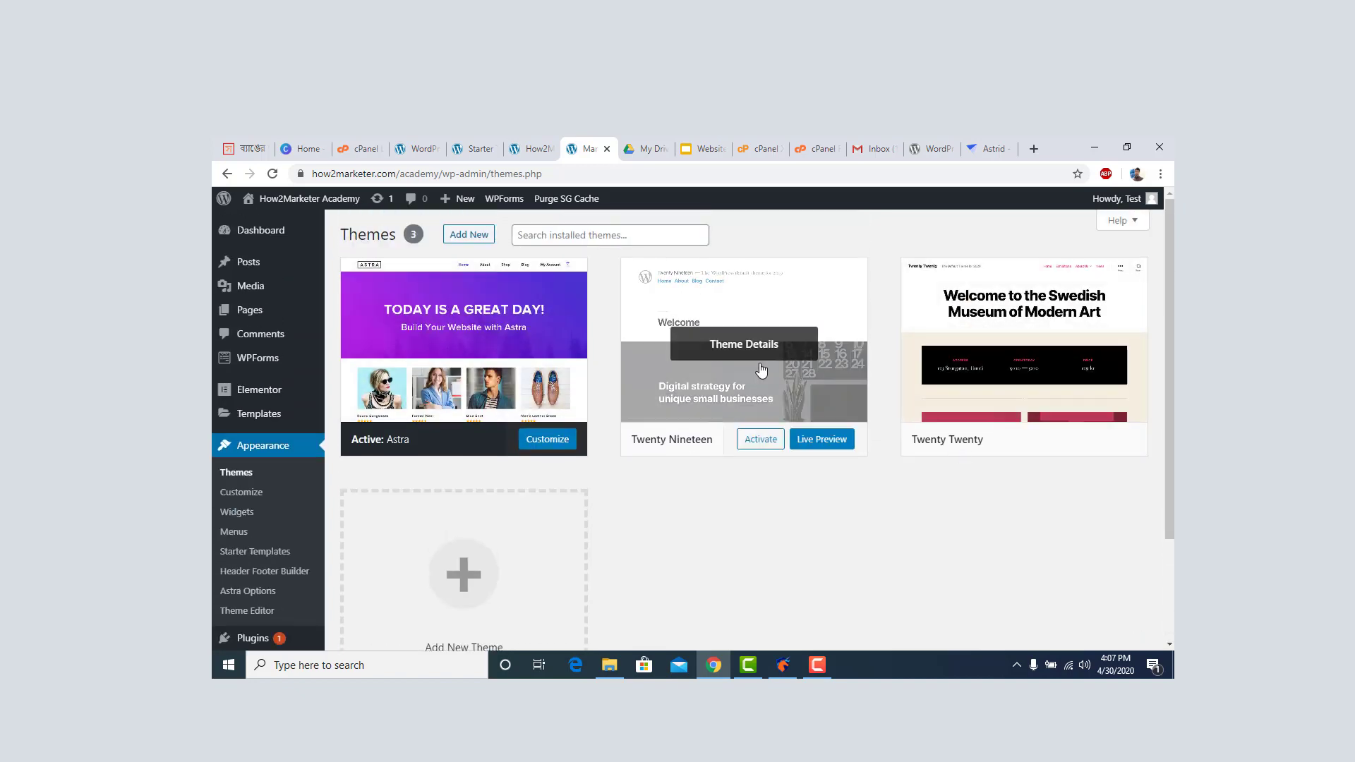
{"action": "left_click", "coordinate": [819, 148]}
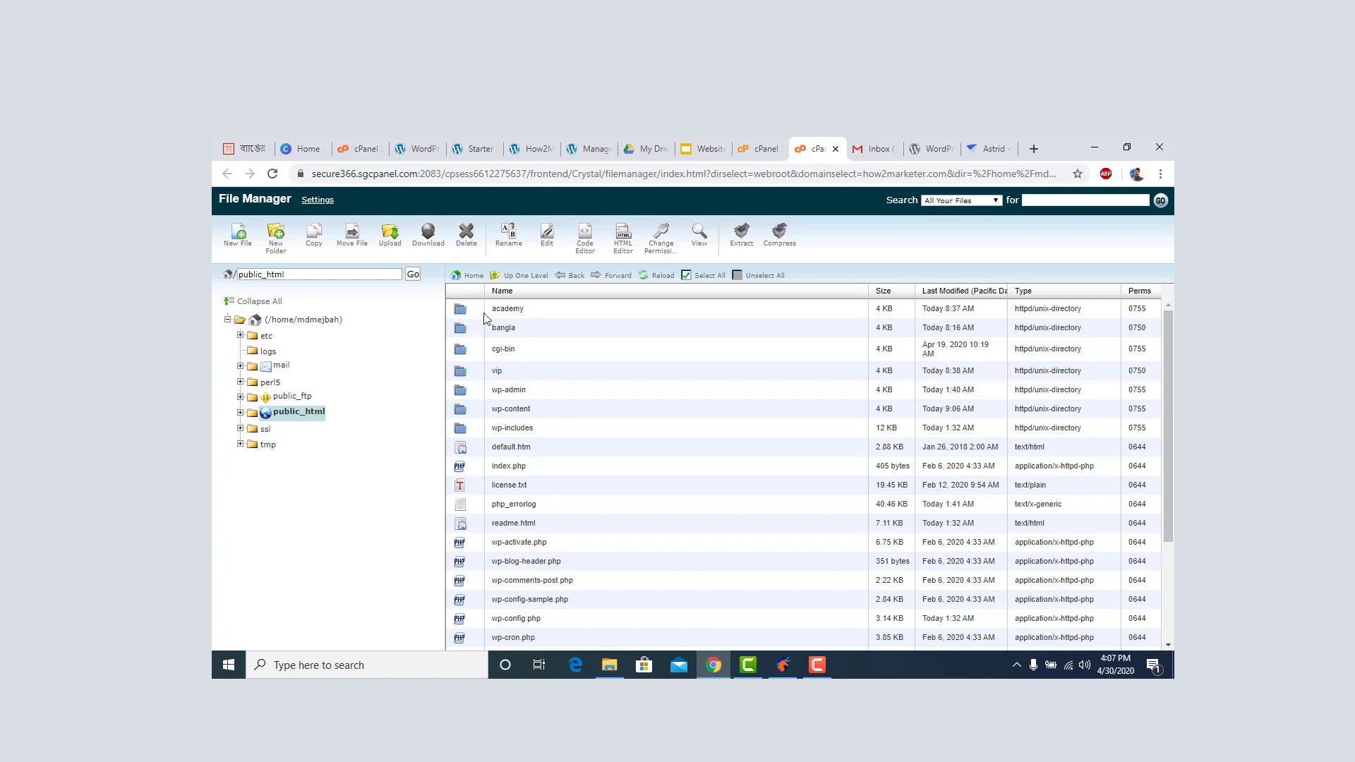
{"action": "double_click", "coordinate": [462, 313]}
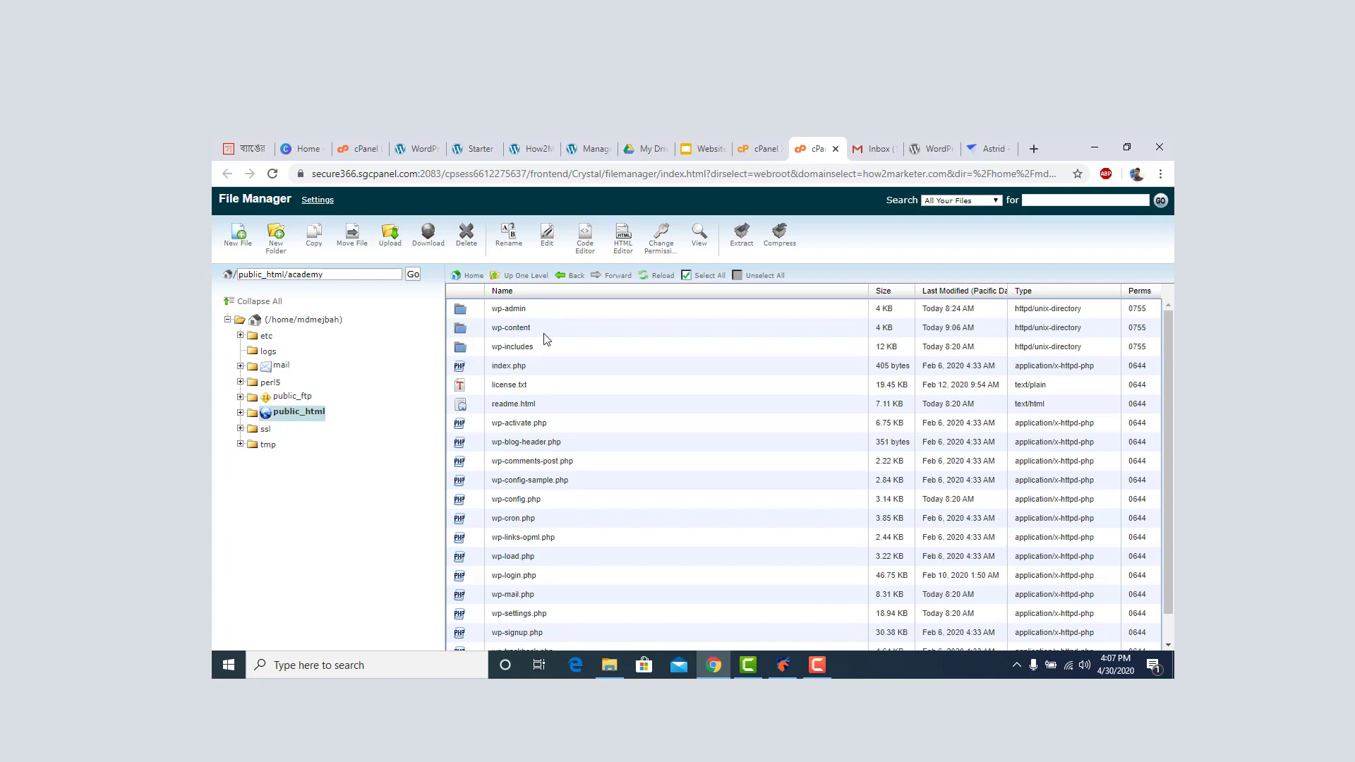
Navigate into academy/wp-content/themes and bring up the Upload form there.
{"action": "double_click", "coordinate": [464, 333]}
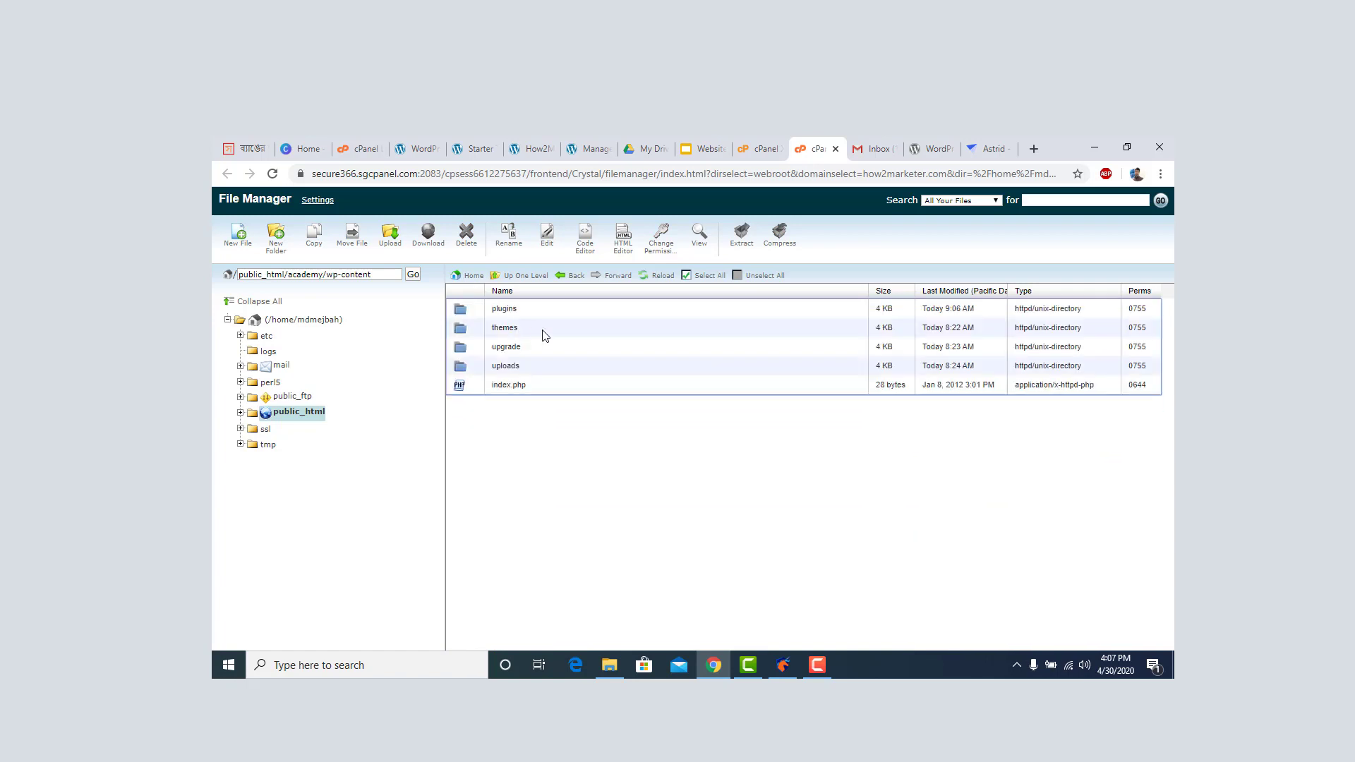
{"action": "left_click", "coordinate": [462, 311]}
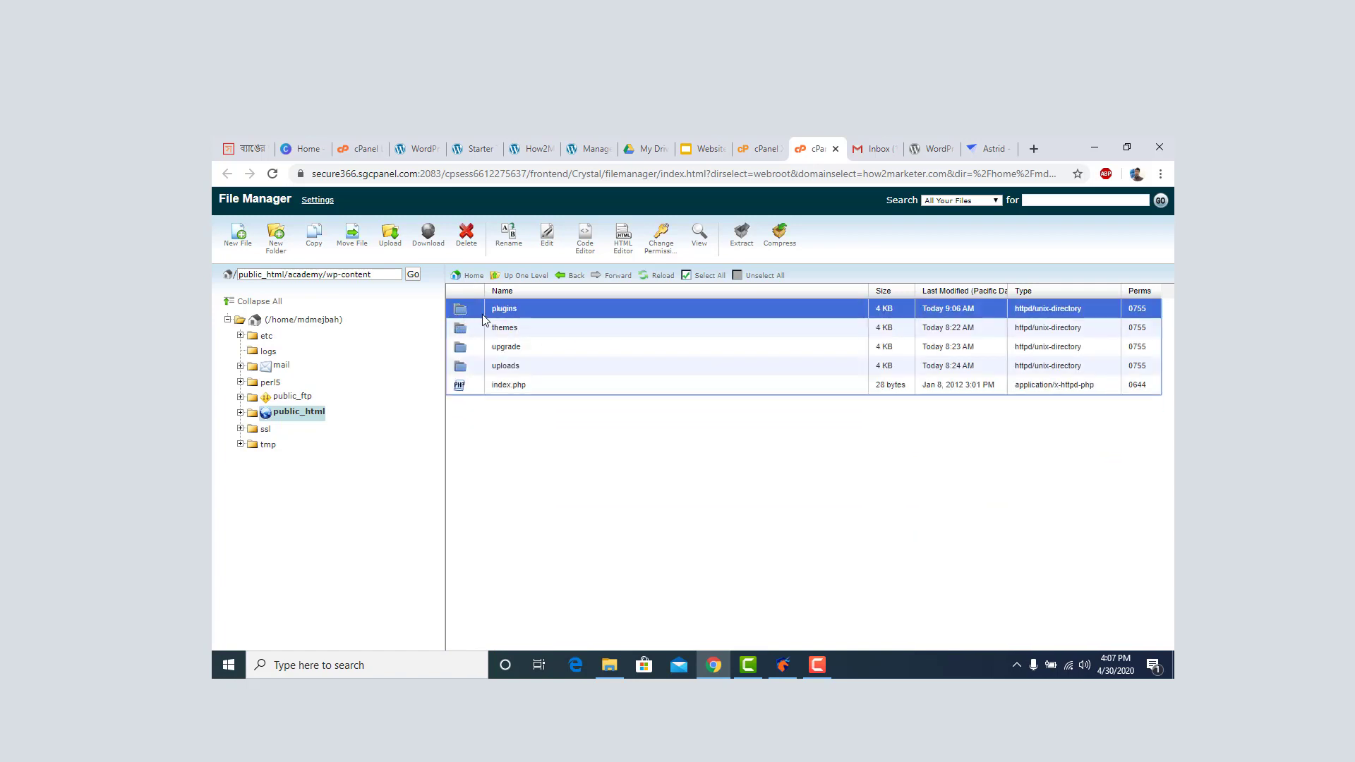
{"action": "left_click", "coordinate": [464, 333]}
{"action": "double_click", "coordinate": [462, 333]}
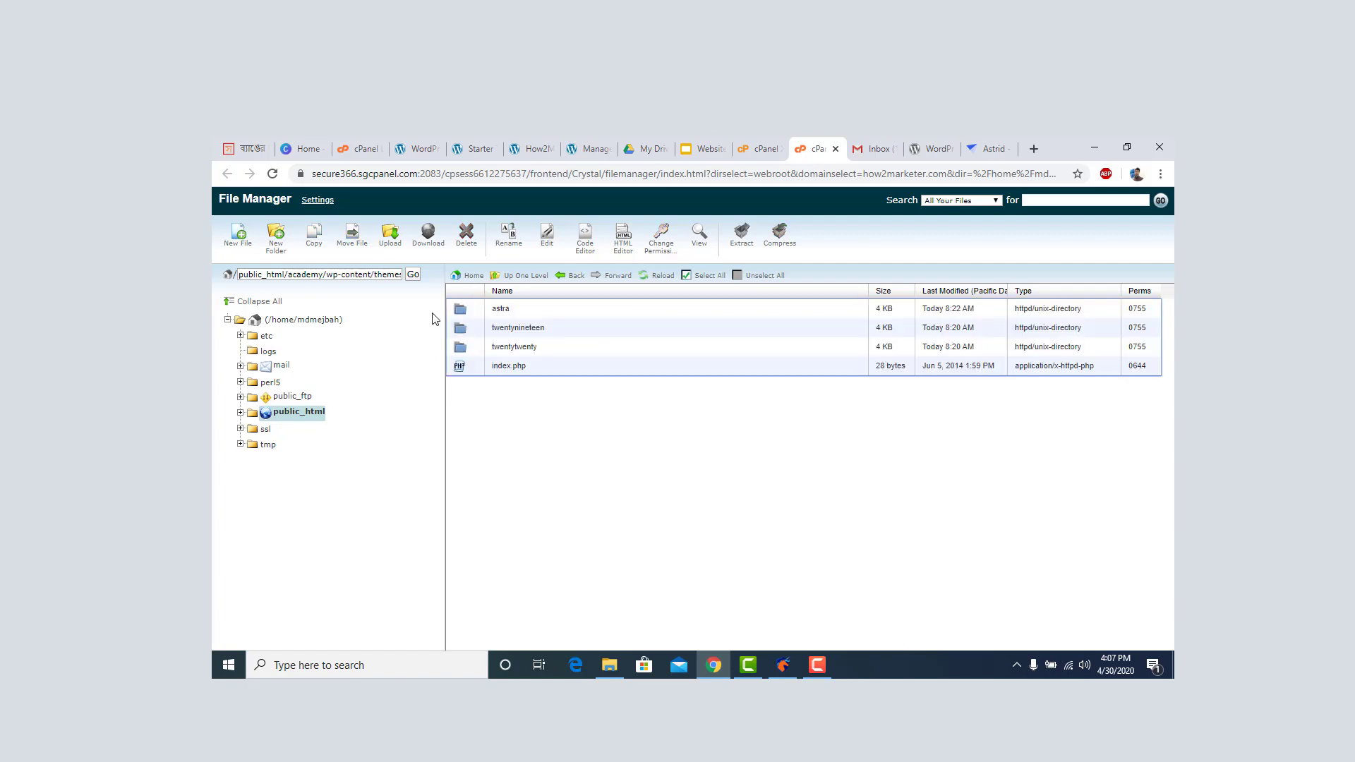
{"action": "left_click", "coordinate": [395, 244]}
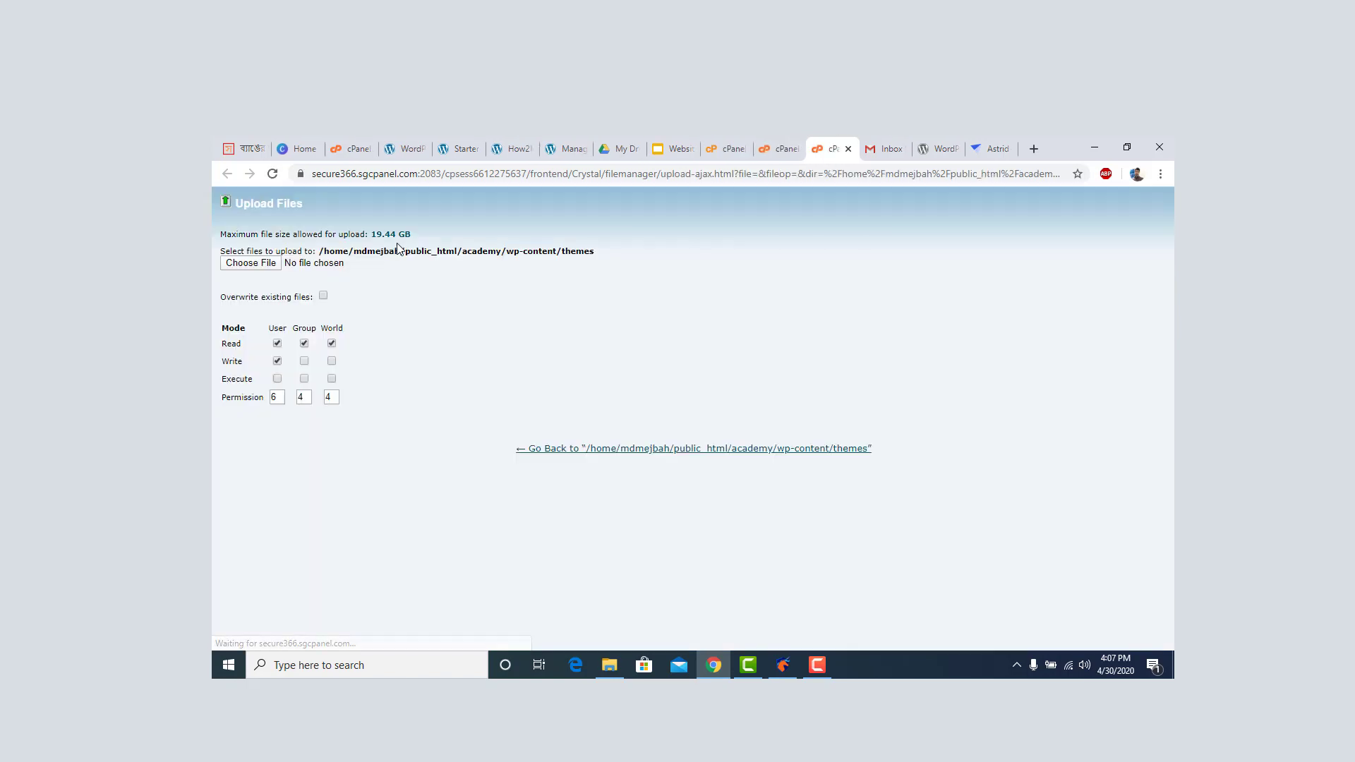
Upload astrid.1.18.zip (1.98 MB) from Downloads into themes and return to the folder listing.
{"action": "left_click", "coordinate": [261, 267]}
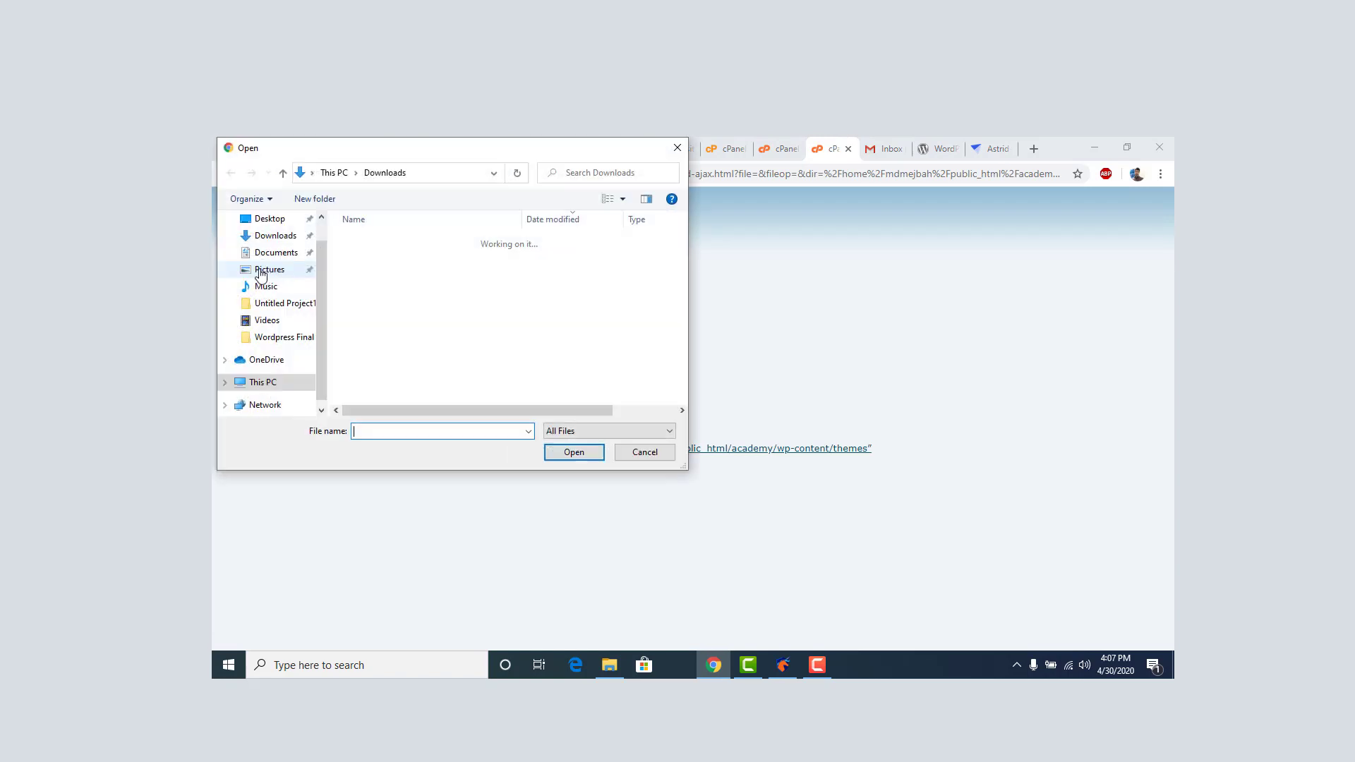
{"action": "left_click", "coordinate": [381, 290]}
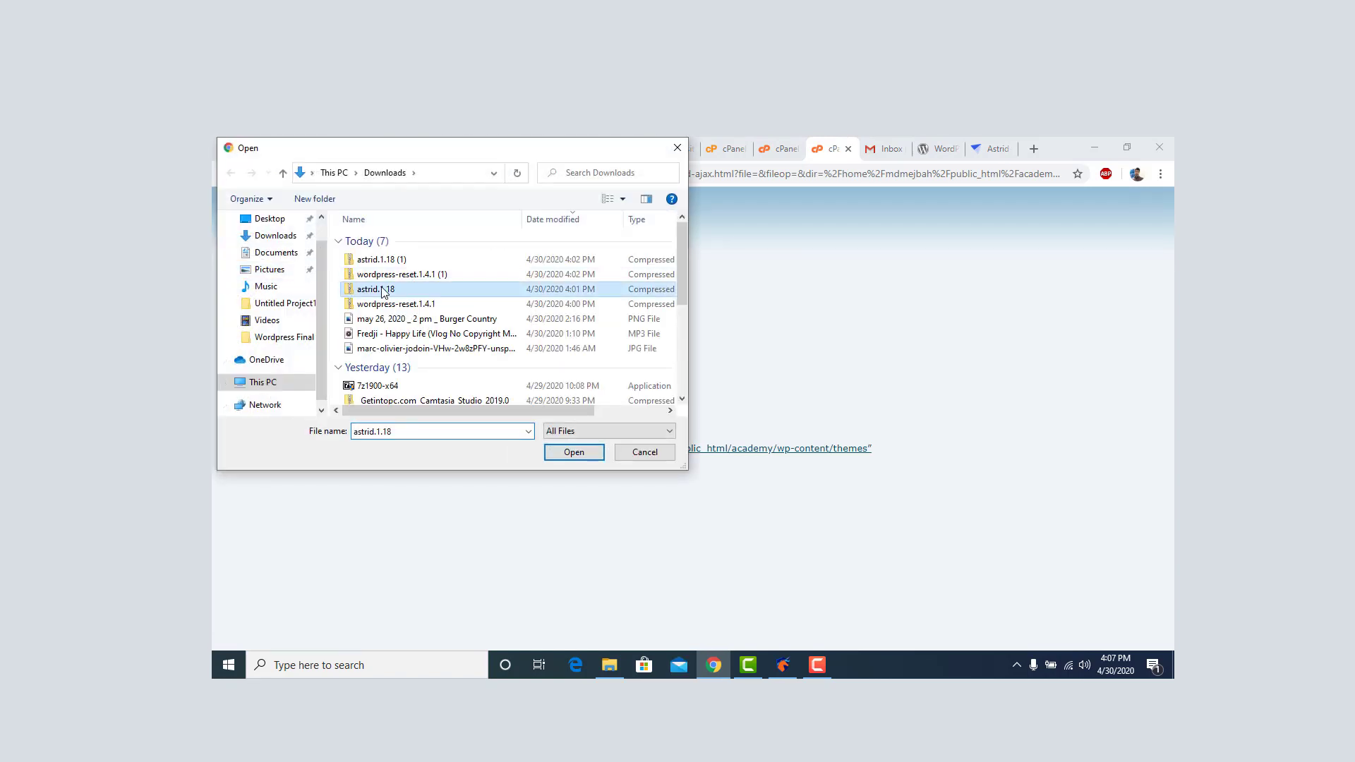
{"action": "left_click", "coordinate": [572, 453]}
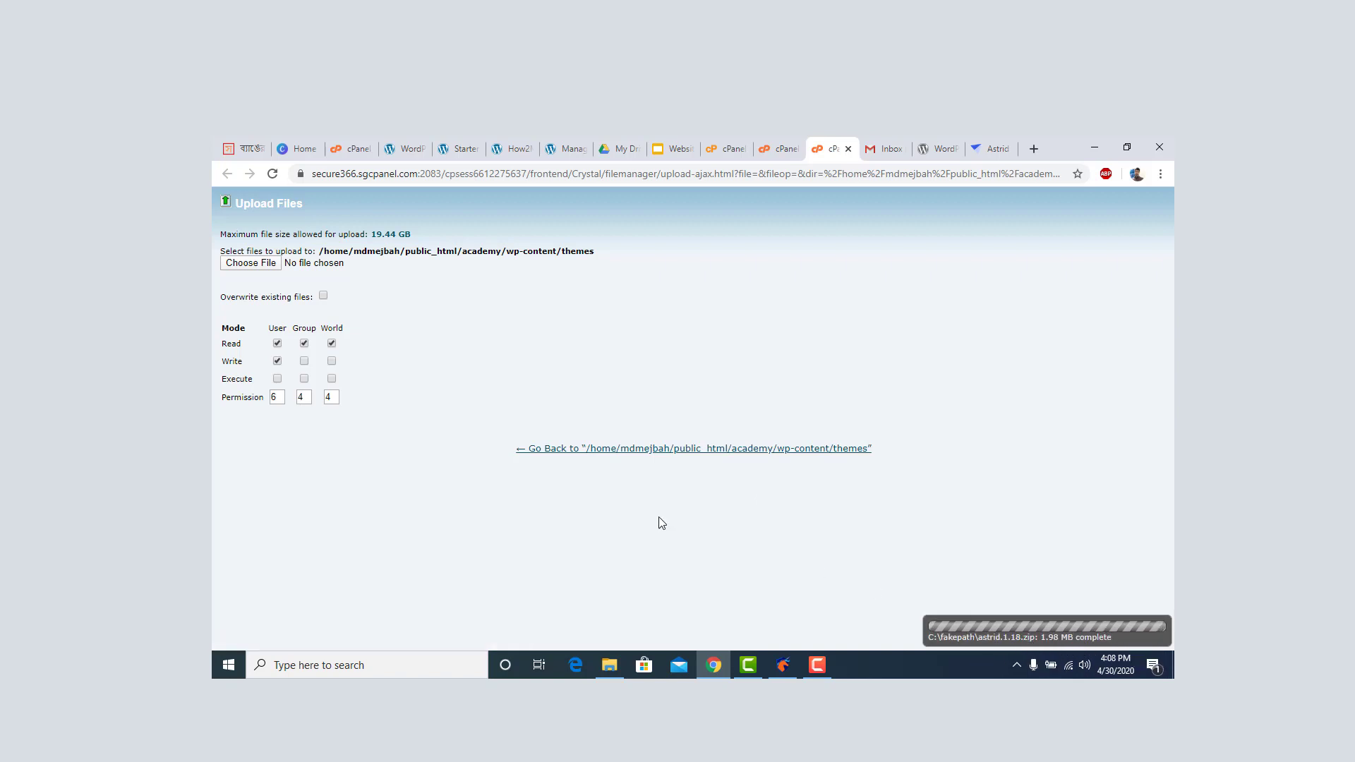
{"action": "left_click", "coordinate": [681, 455]}
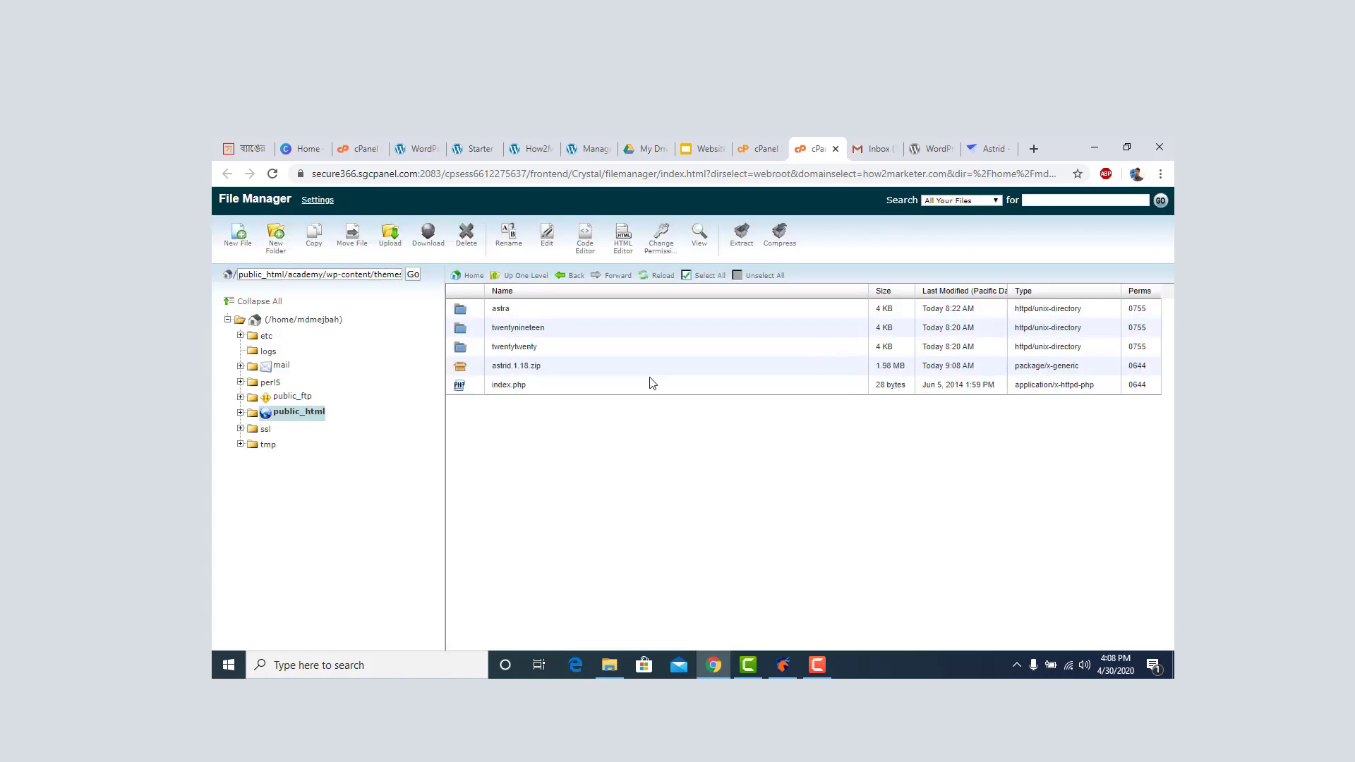
Extract astrid.1.18.zip into the themes folder and reload to show the new astrid folder.
{"action": "left_click", "coordinate": [468, 368]}
{"action": "right_click", "coordinate": [467, 367]}
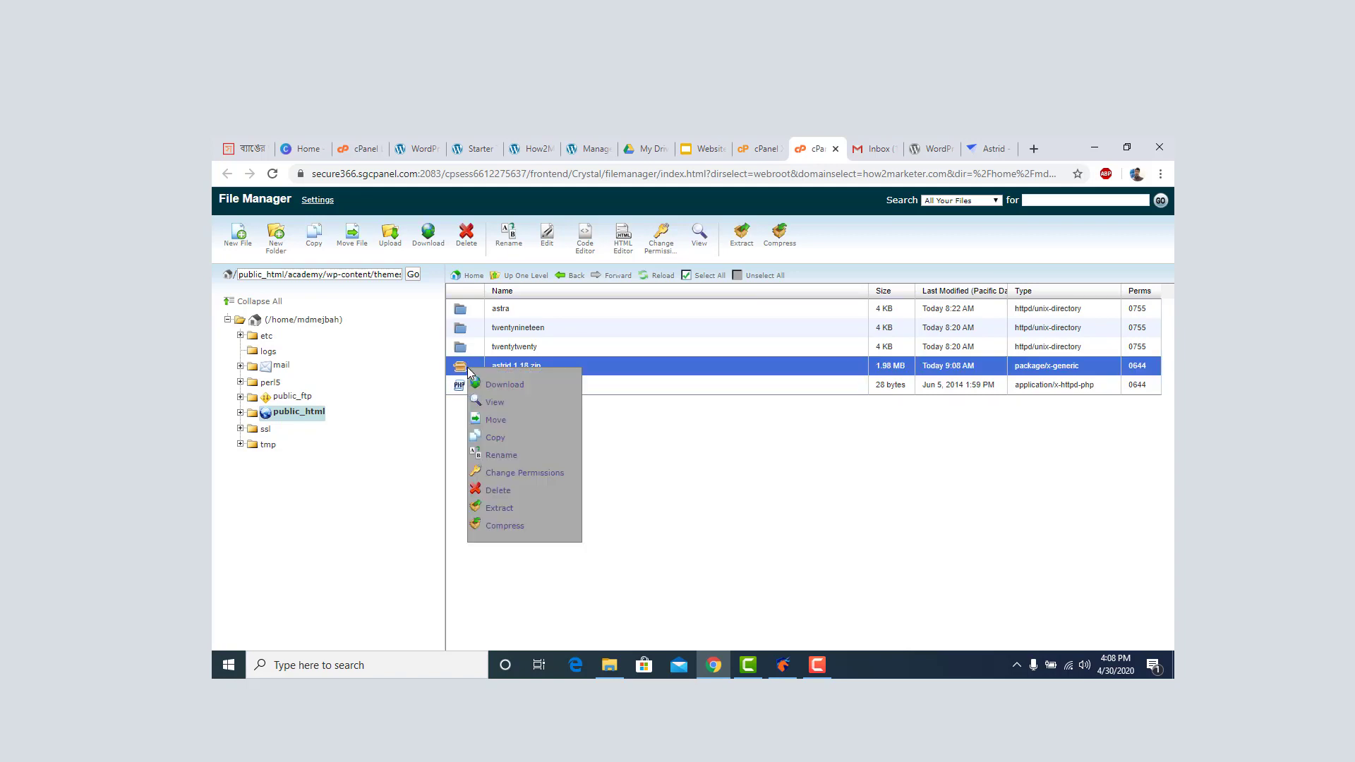
{"action": "left_click", "coordinate": [493, 507]}
{"action": "left_click", "coordinate": [782, 465]}
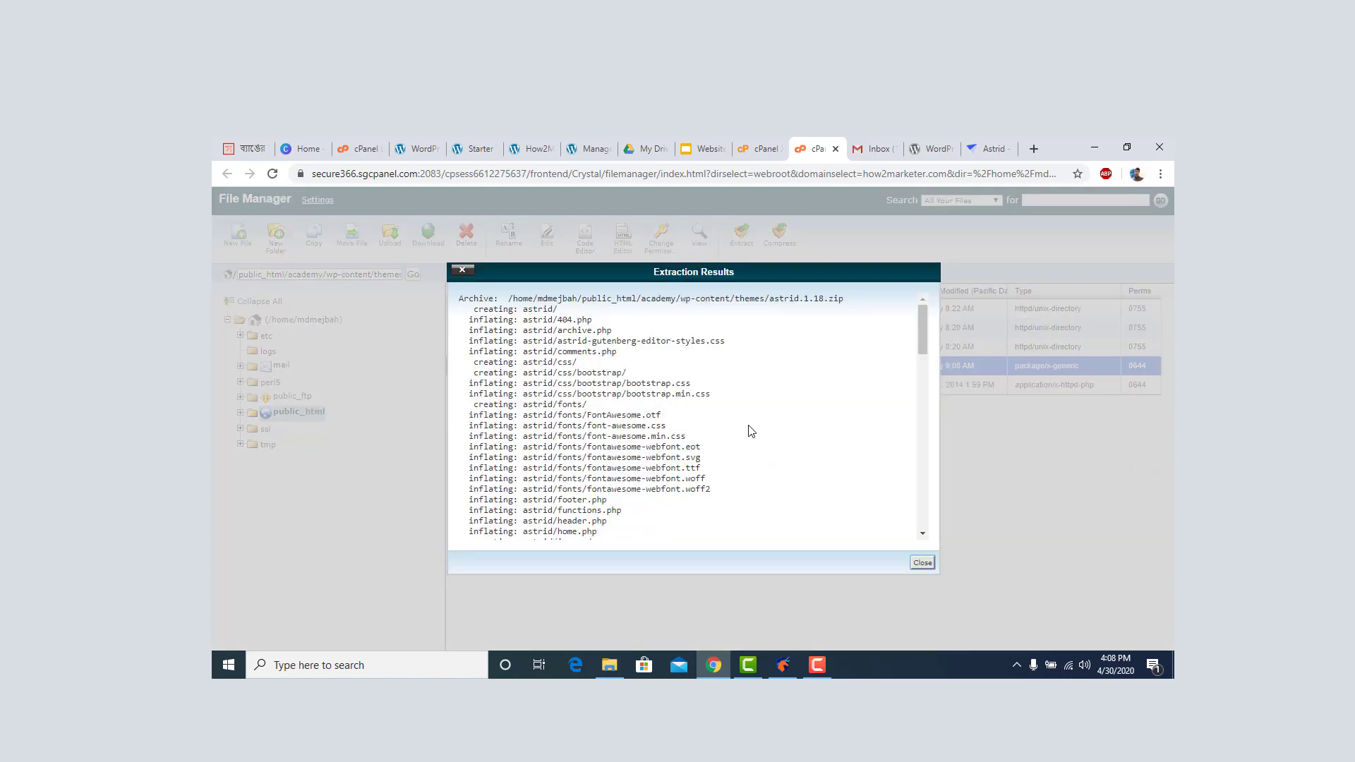
{"action": "scroll", "coordinate": [907, 536], "scroll_direction": "down", "scroll_amount": 3}
{"action": "left_click", "coordinate": [922, 563]}
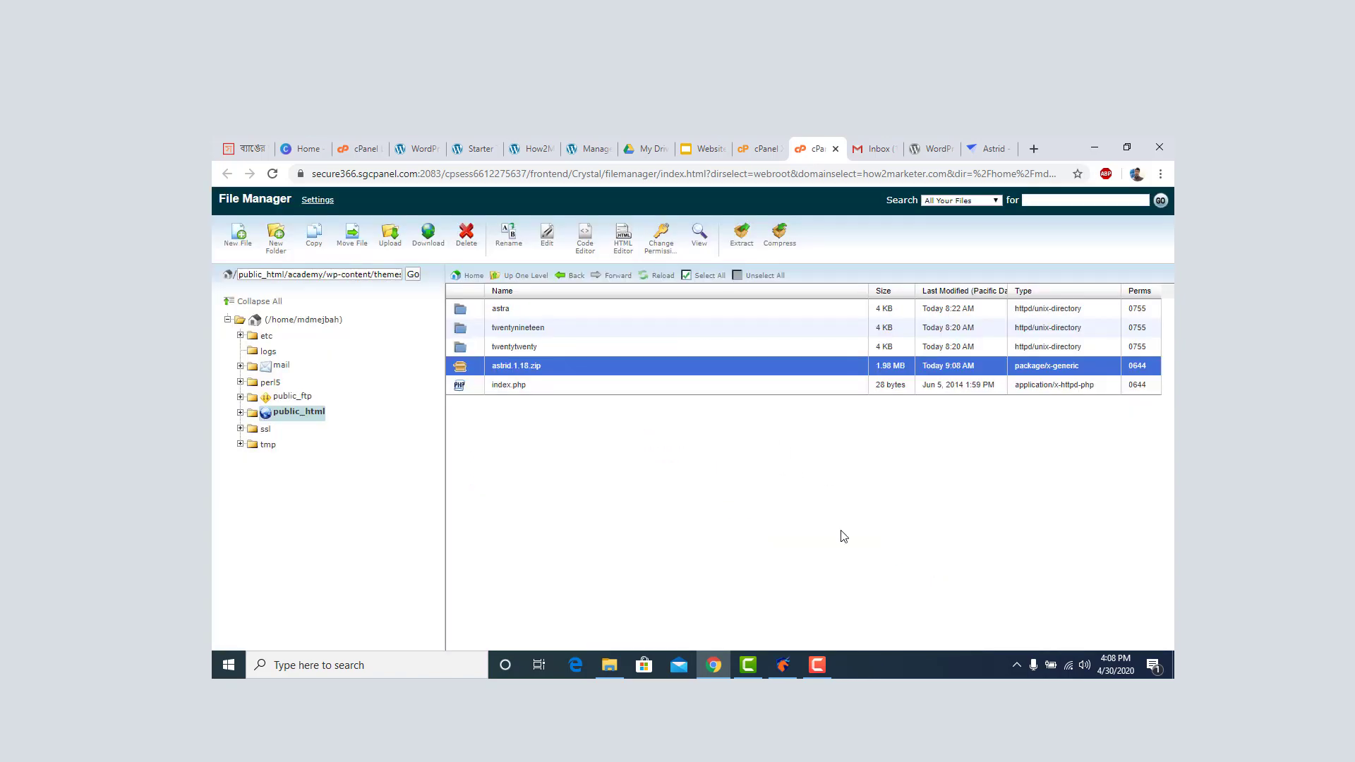
{"action": "left_click", "coordinate": [659, 277]}
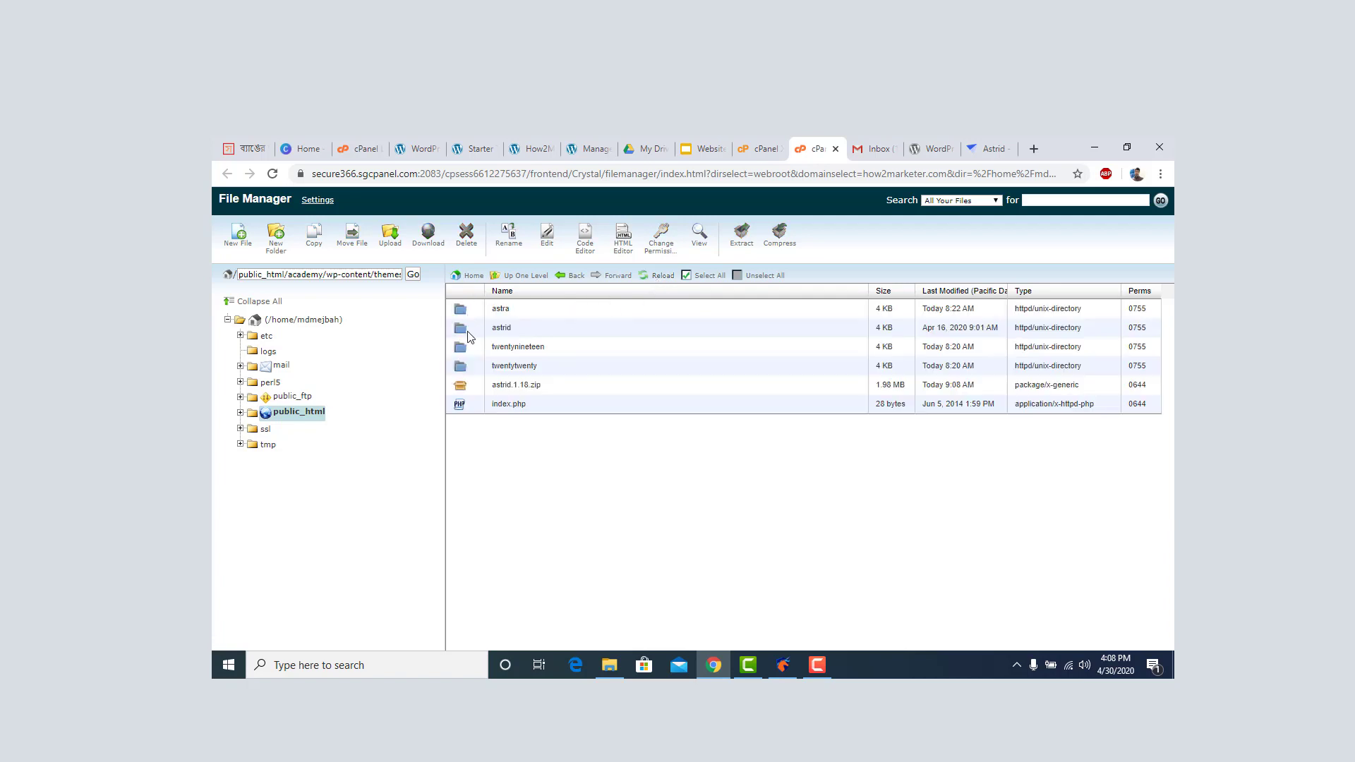
{"action": "left_click", "coordinate": [468, 331]}
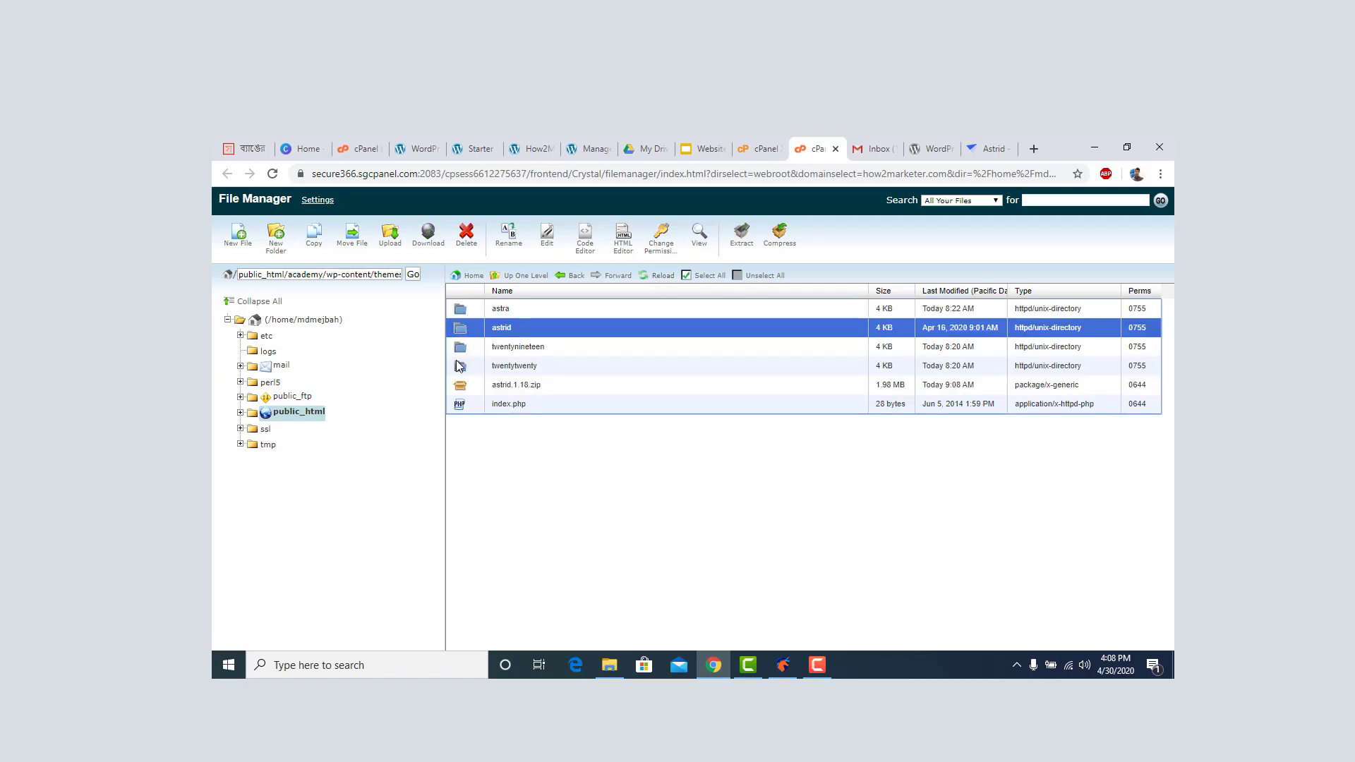
Delete the leftover astrid.1.18.zip archive.
{"action": "left_click", "coordinate": [463, 390]}
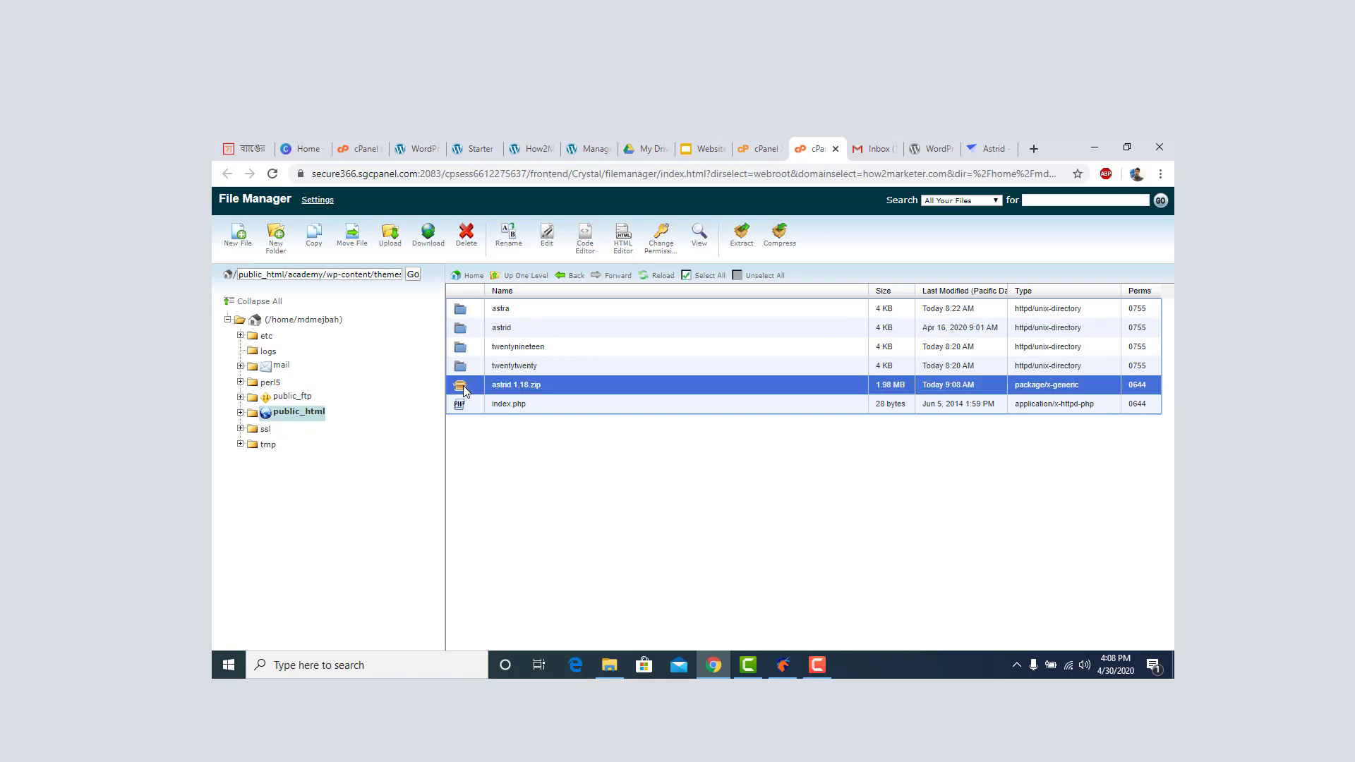
{"action": "right_click", "coordinate": [464, 391]}
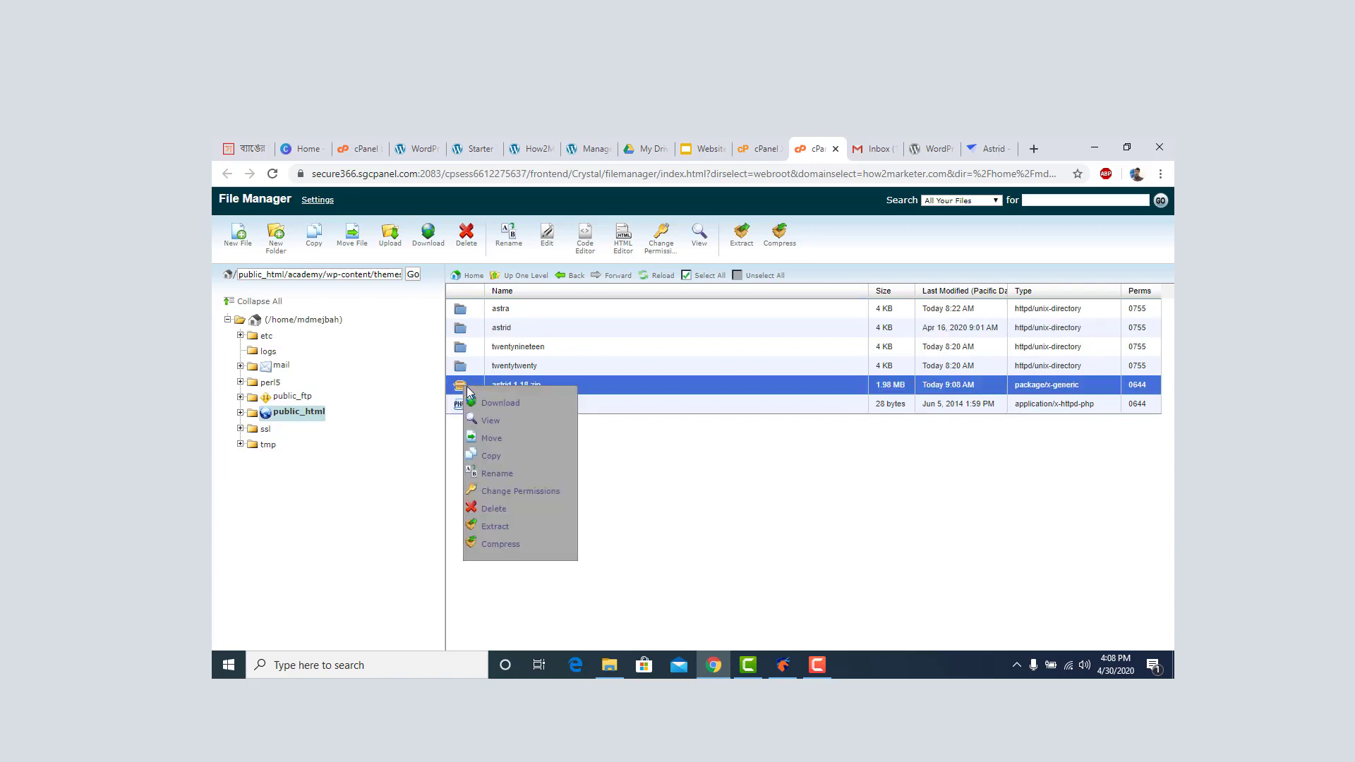
{"action": "left_click", "coordinate": [498, 509]}
{"action": "left_click", "coordinate": [795, 462]}
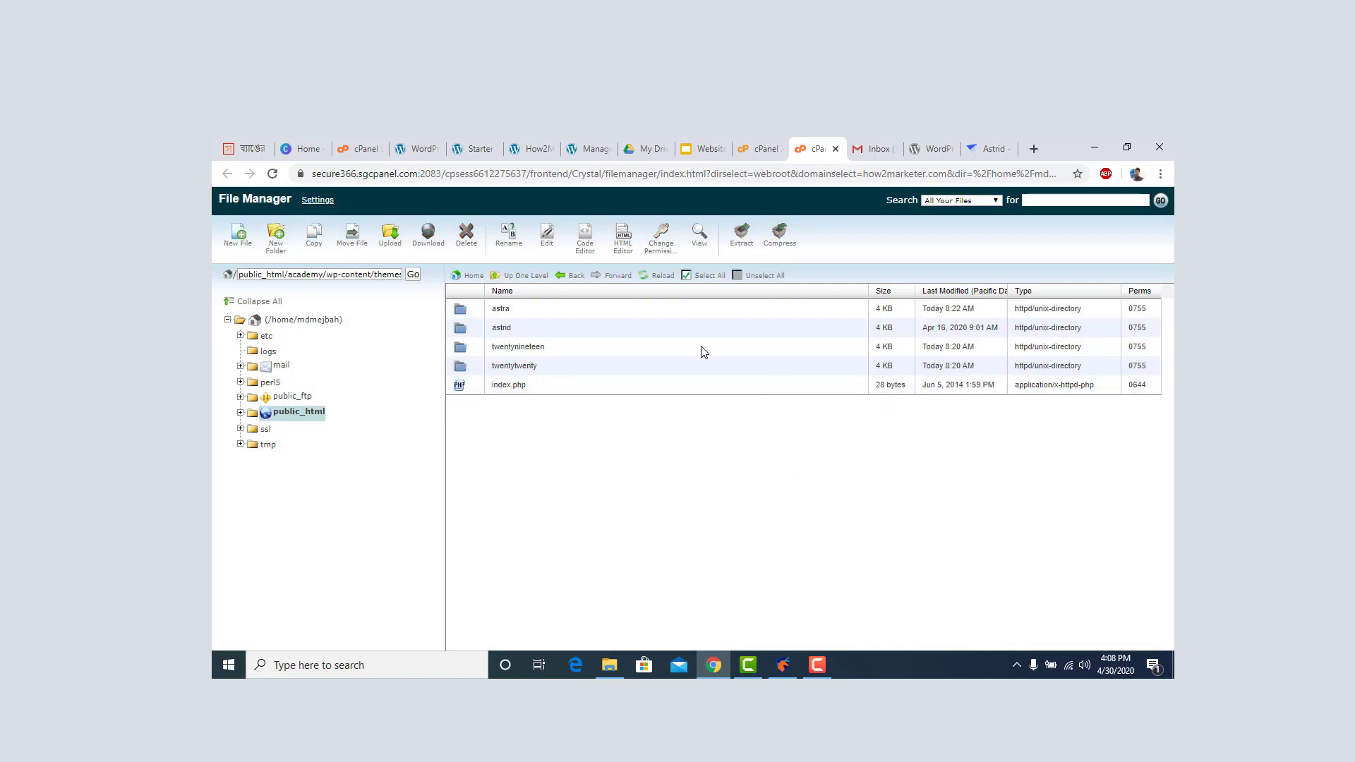
Reload the WordPress Themes page so the Astrid theme is listed.
{"action": "left_click", "coordinate": [588, 149]}
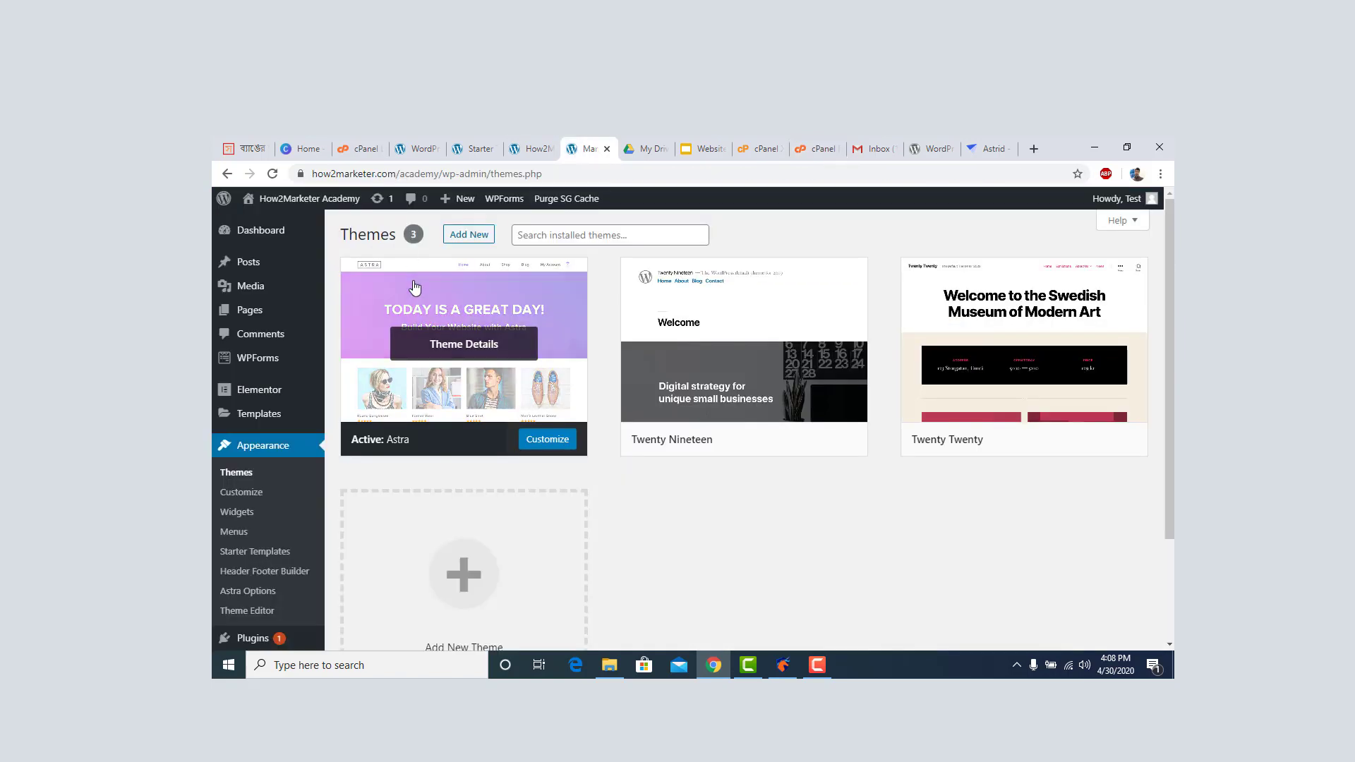
{"action": "left_click", "coordinate": [271, 175]}
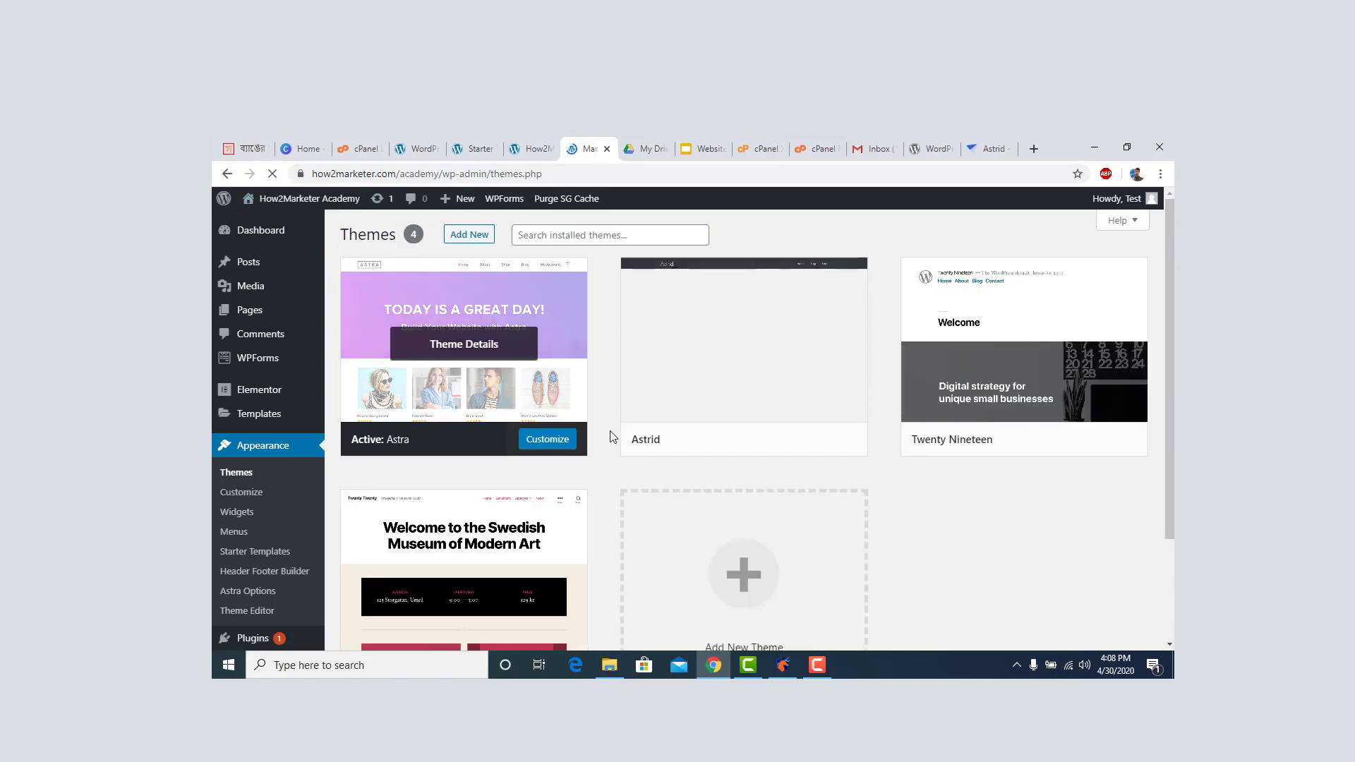
{"action": "scroll", "coordinate": [629, 410], "scroll_direction": "down", "scroll_amount": 2}
{"action": "scroll", "coordinate": [432, 408], "scroll_direction": "up", "scroll_amount": 2}
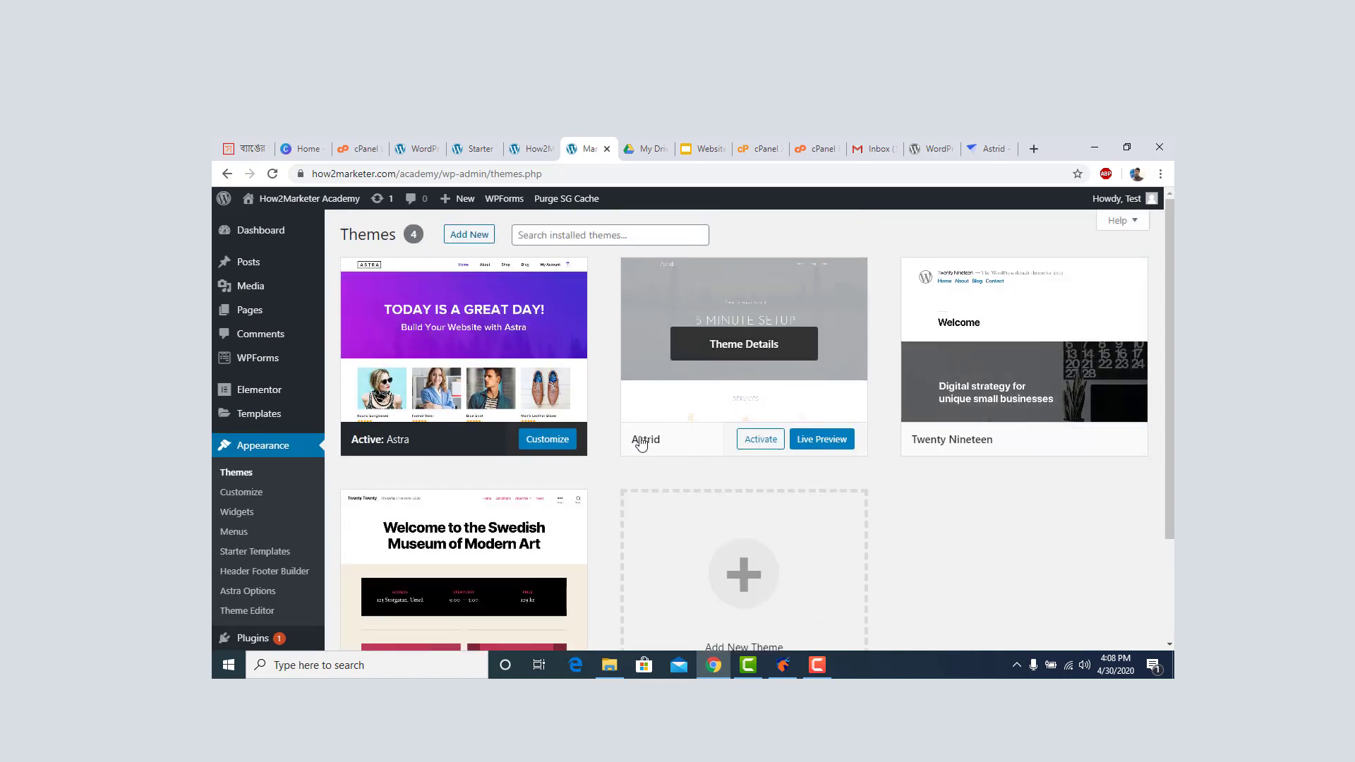
{"action": "mouse_move", "coordinate": [758, 431]}
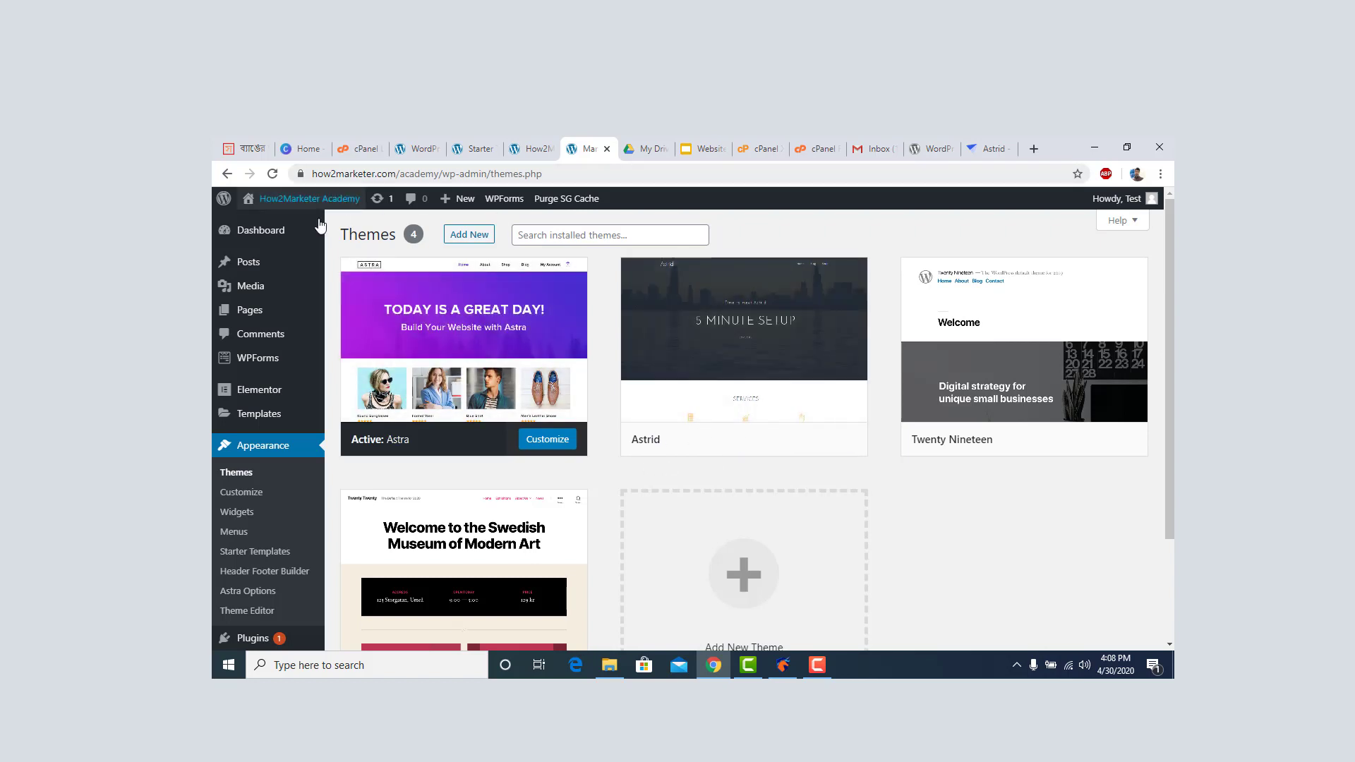
Open the live academy site in a new tab to view it.
{"action": "right_click", "coordinate": [269, 221]}
{"action": "left_click", "coordinate": [295, 234]}
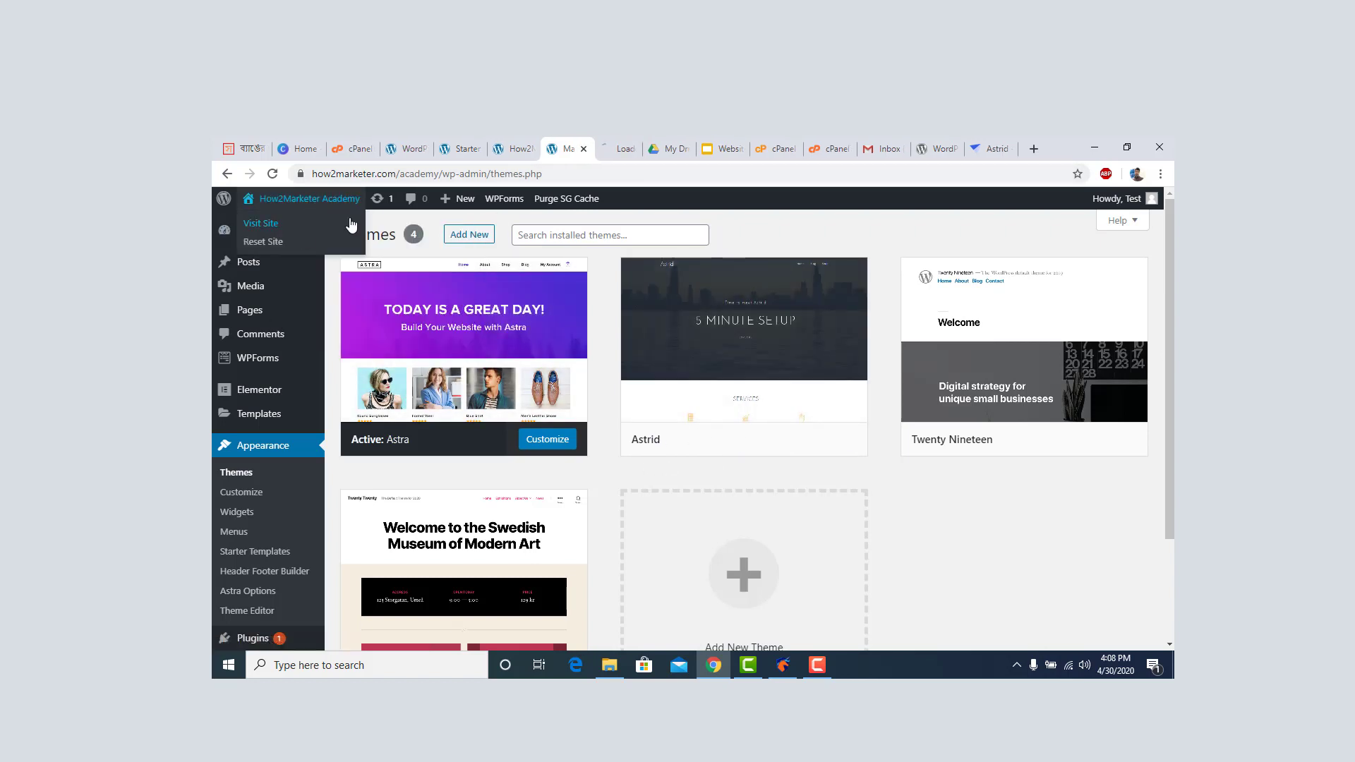
{"action": "left_click", "coordinate": [616, 139]}
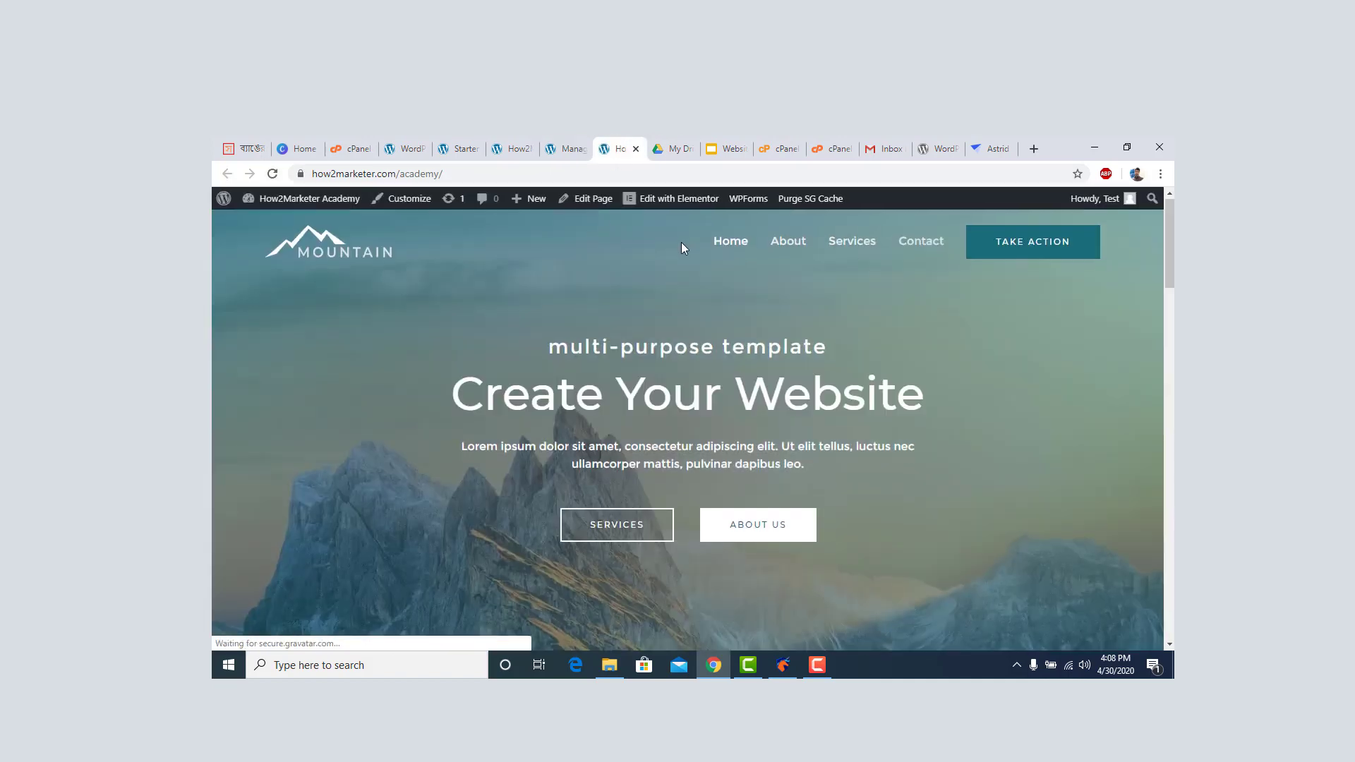
{"action": "scroll", "coordinate": [686, 249], "scroll_direction": "down", "scroll_amount": 5}
{"action": "scroll", "coordinate": [686, 250], "scroll_direction": "up", "scroll_amount": 5}
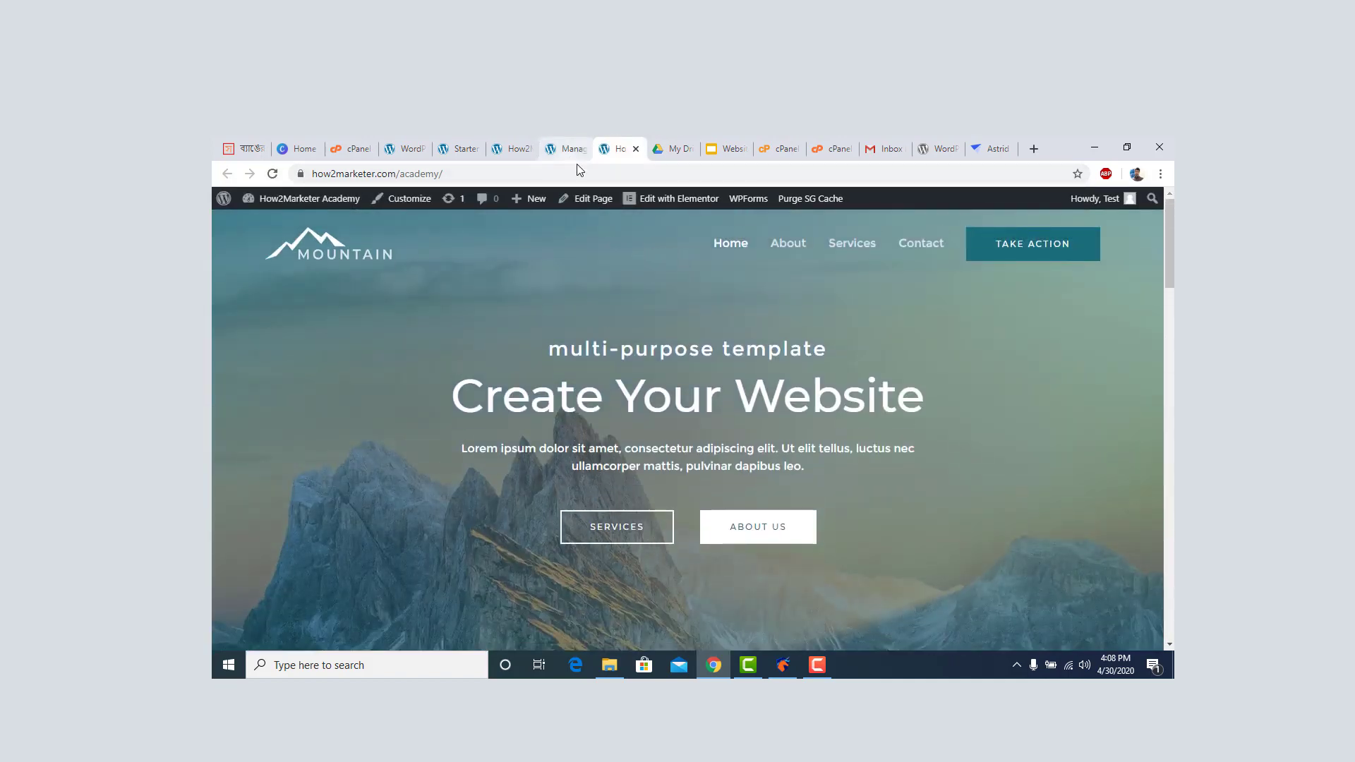
{"action": "mouse_move", "coordinate": [1170, 244]}
{"action": "left_mouse_down"}
{"action": "mouse_move", "coordinate": [1169, 568]}
{"action": "mouse_move", "coordinate": [1170, 241]}
{"action": "left_mouse_up"}
Back on the Themes page, activate Astrid in place of Astra.
{"action": "left_click", "coordinate": [558, 151]}
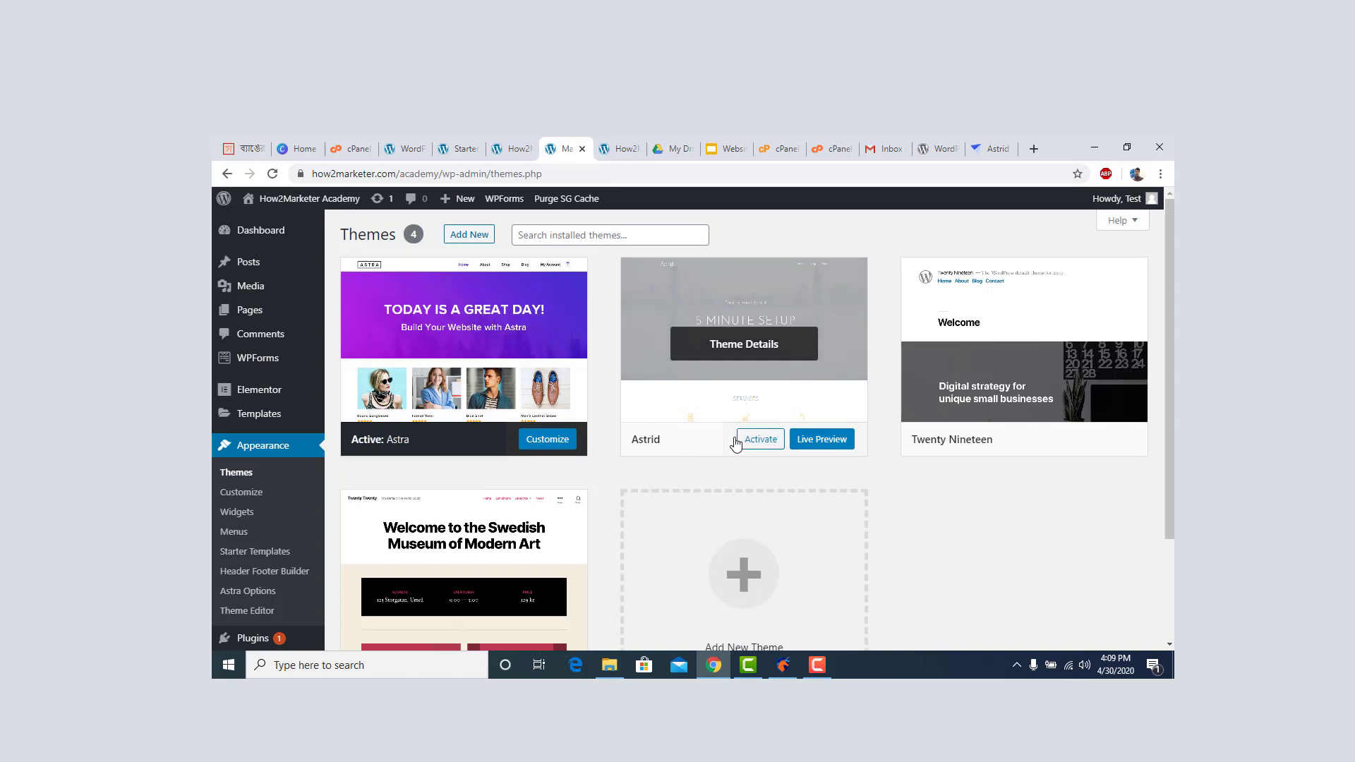
{"action": "left_click", "coordinate": [763, 441]}
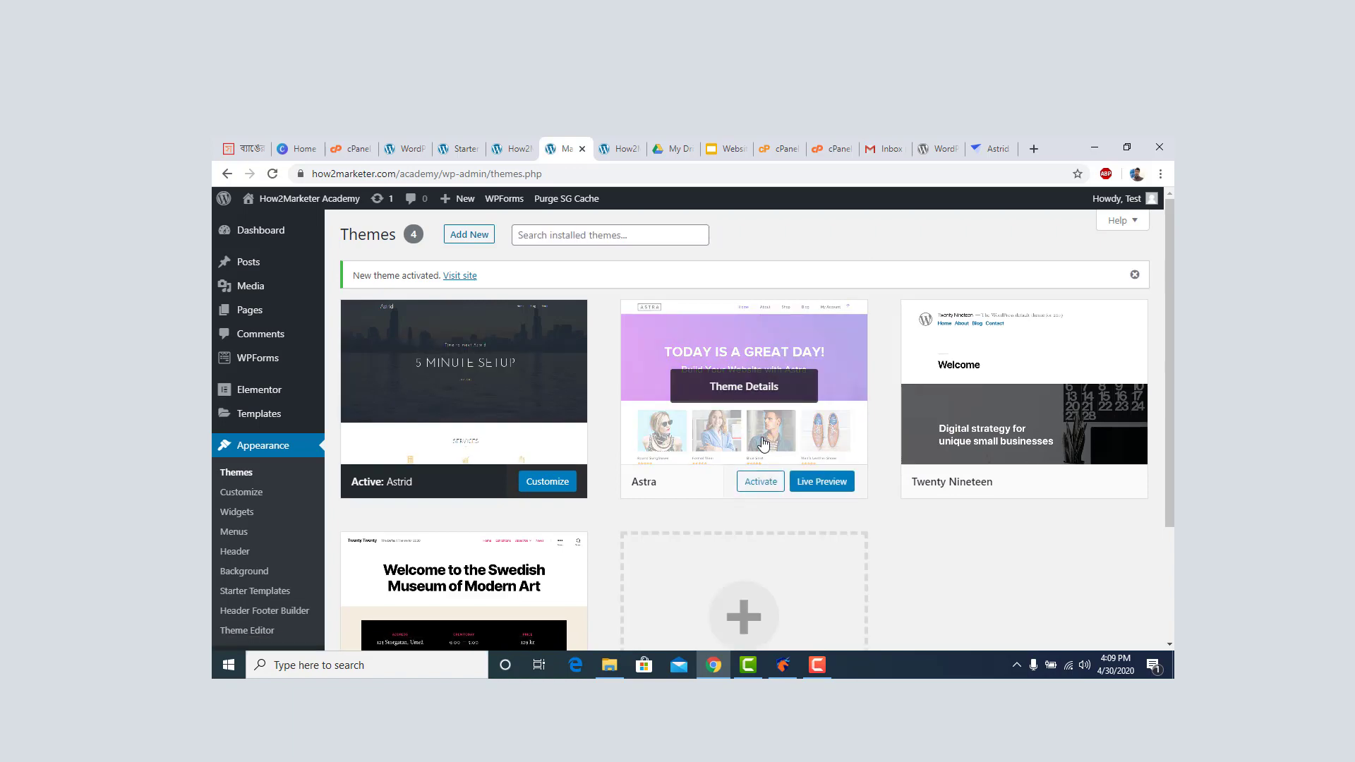
{"action": "scroll", "coordinate": [614, 438], "scroll_direction": "down", "scroll_amount": 2}
{"action": "scroll", "coordinate": [627, 433], "scroll_direction": "up", "scroll_amount": 2}
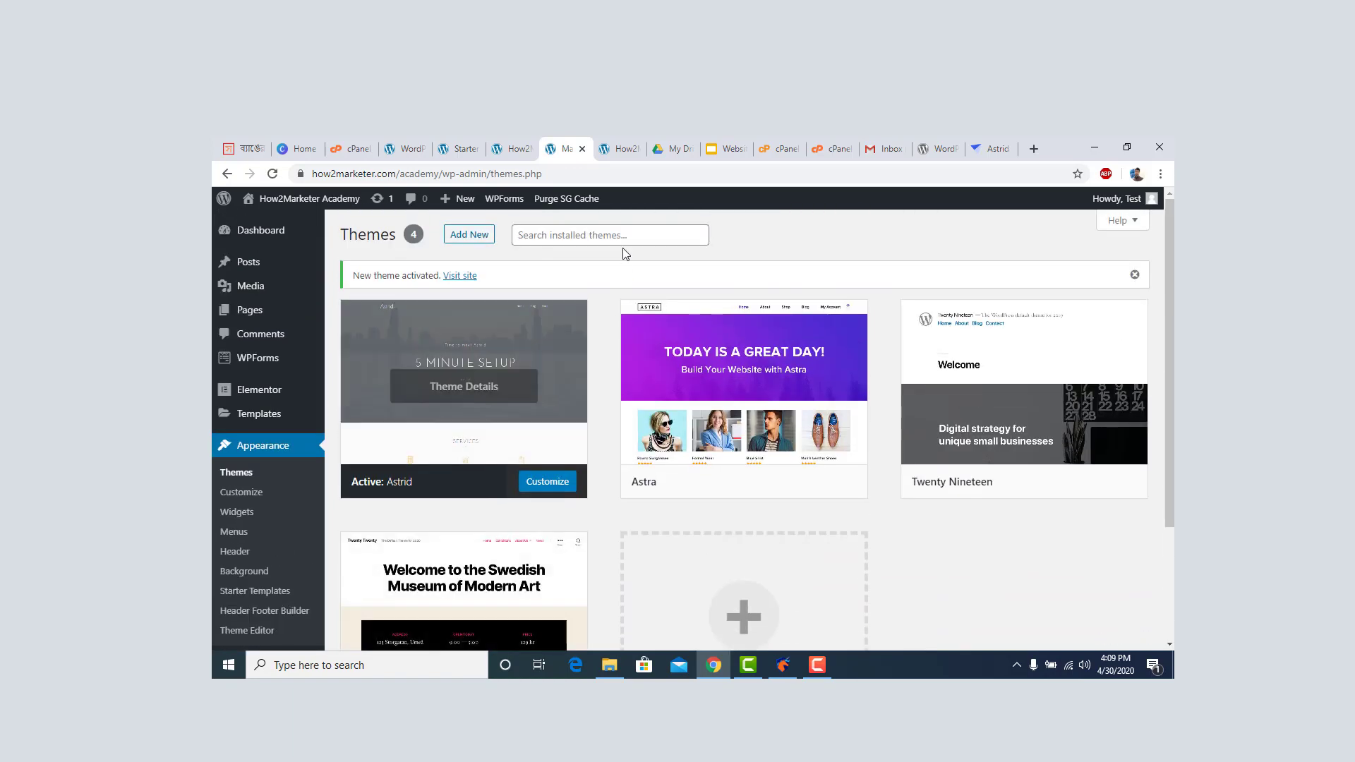
{"action": "left_click", "coordinate": [626, 145]}
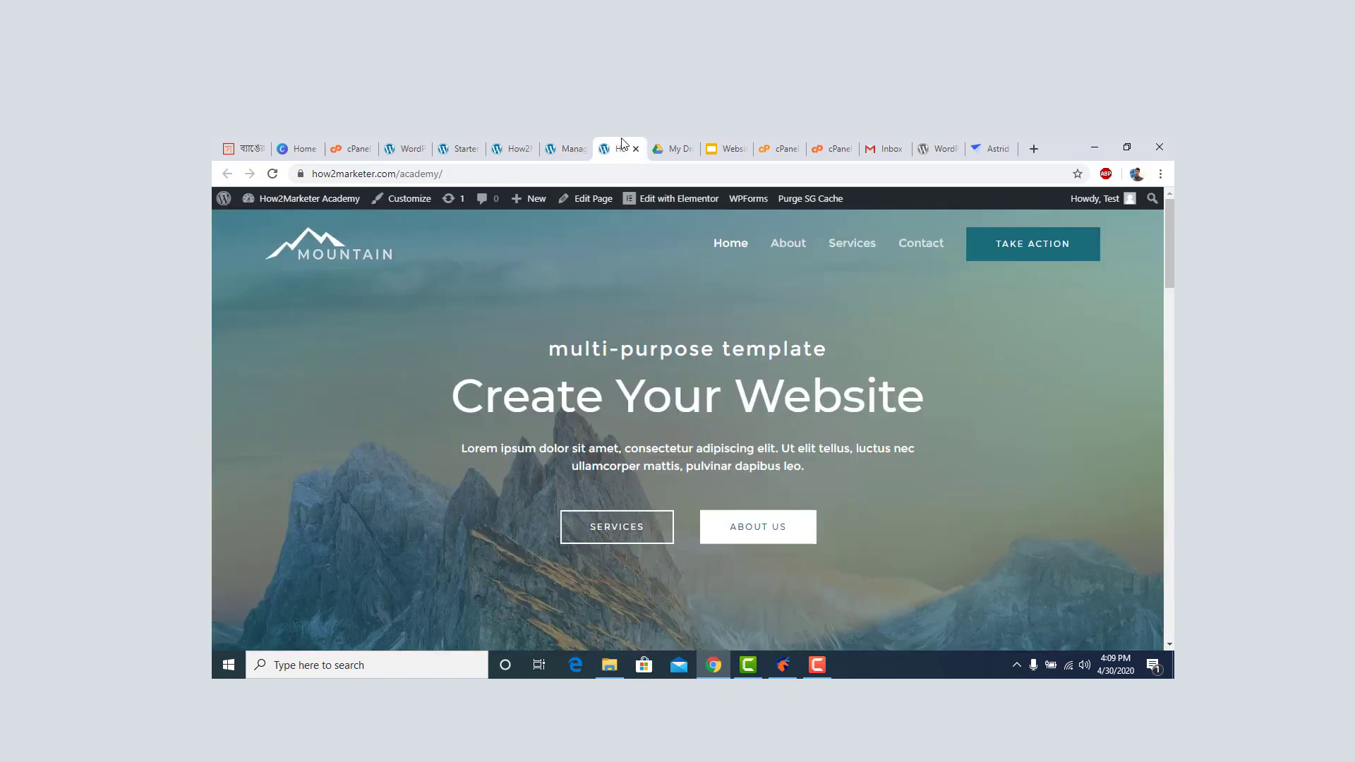
{"action": "left_click", "coordinate": [272, 174]}
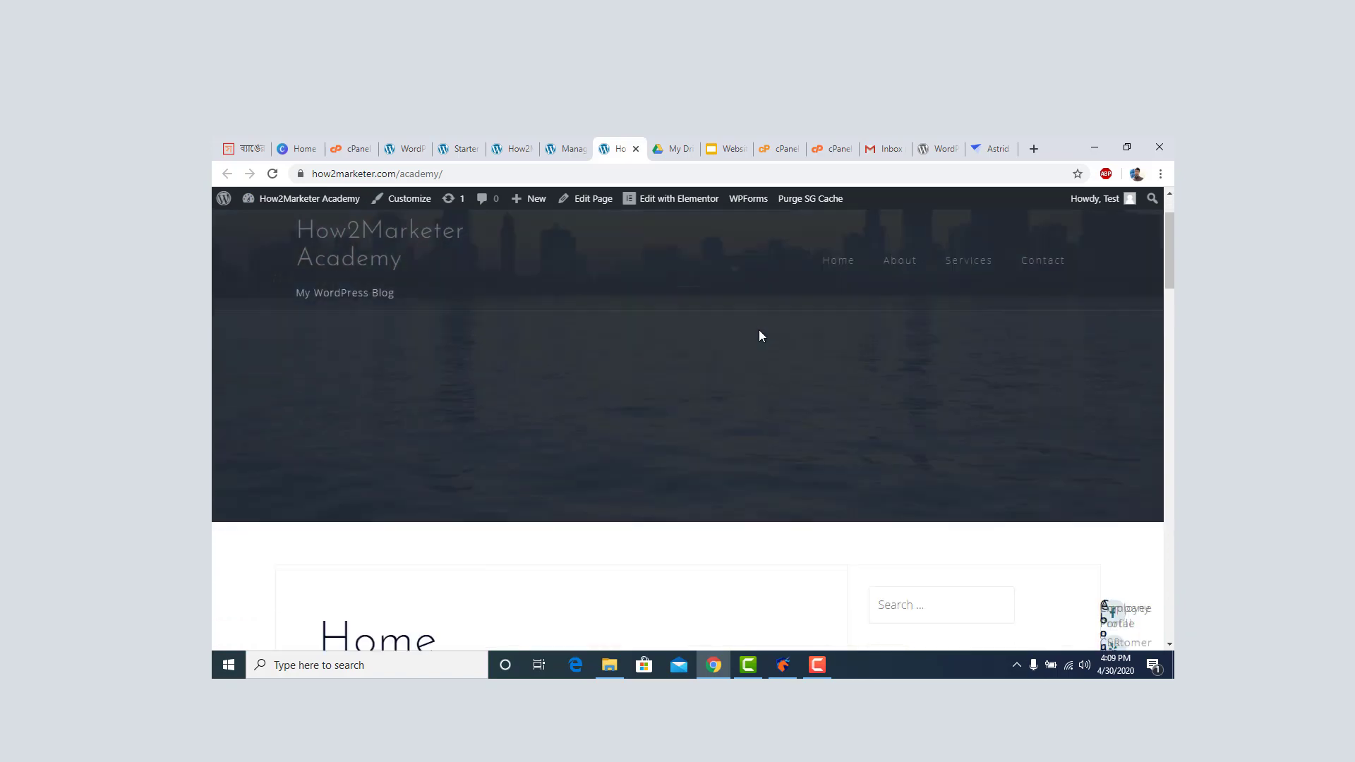
{"action": "scroll", "coordinate": [760, 331], "scroll_direction": "down", "scroll_amount": 10}
{"action": "scroll", "coordinate": [760, 335], "scroll_direction": "down", "scroll_amount": 15}
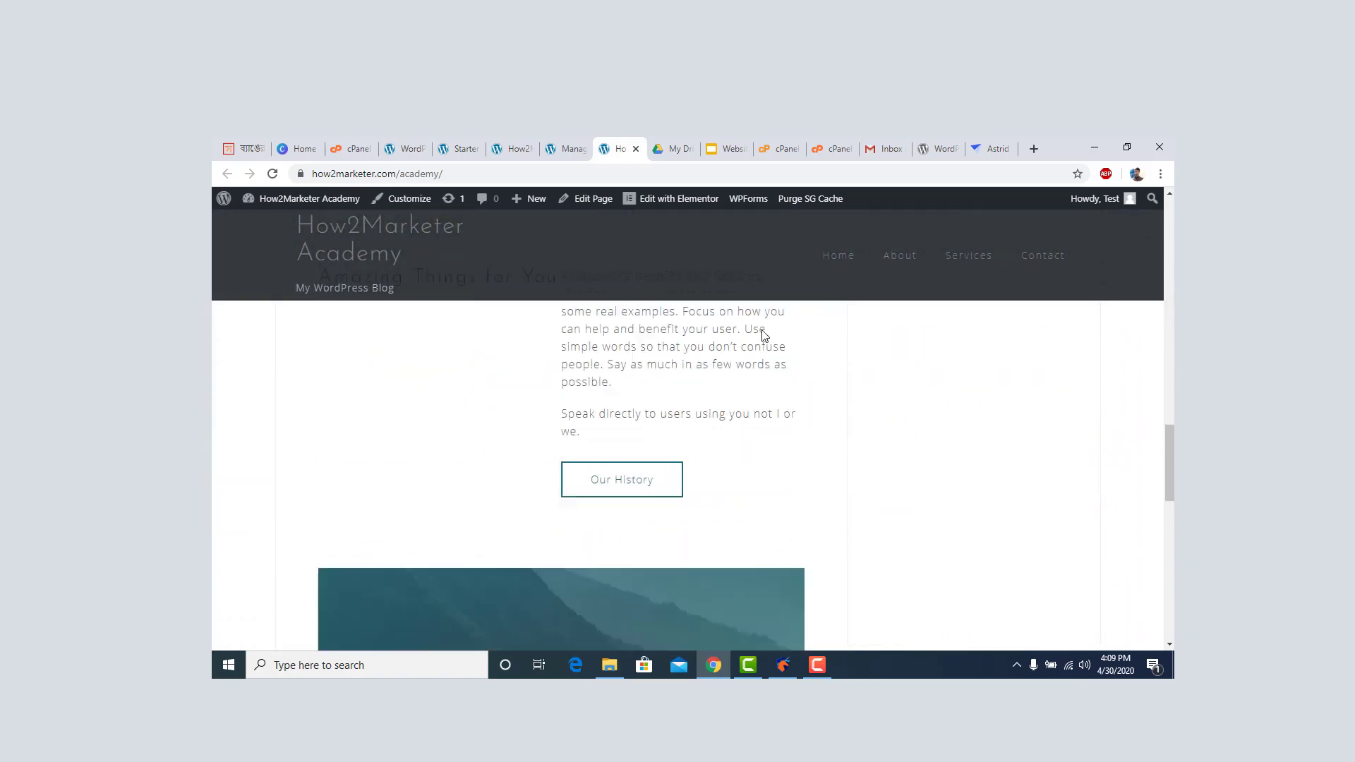
{"action": "scroll", "coordinate": [762, 345], "scroll_direction": "up", "scroll_amount": 15}
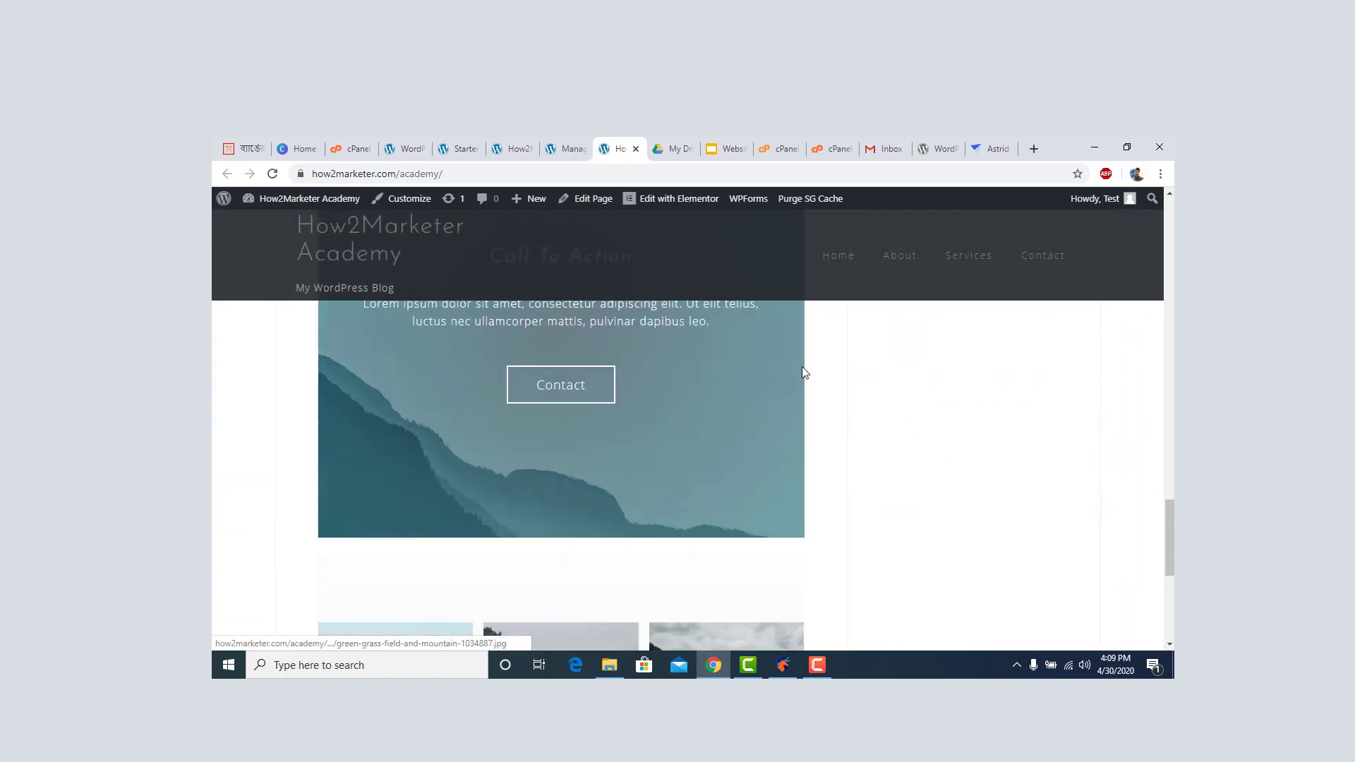
{"action": "scroll", "coordinate": [817, 377], "scroll_direction": "up", "scroll_amount": 8}
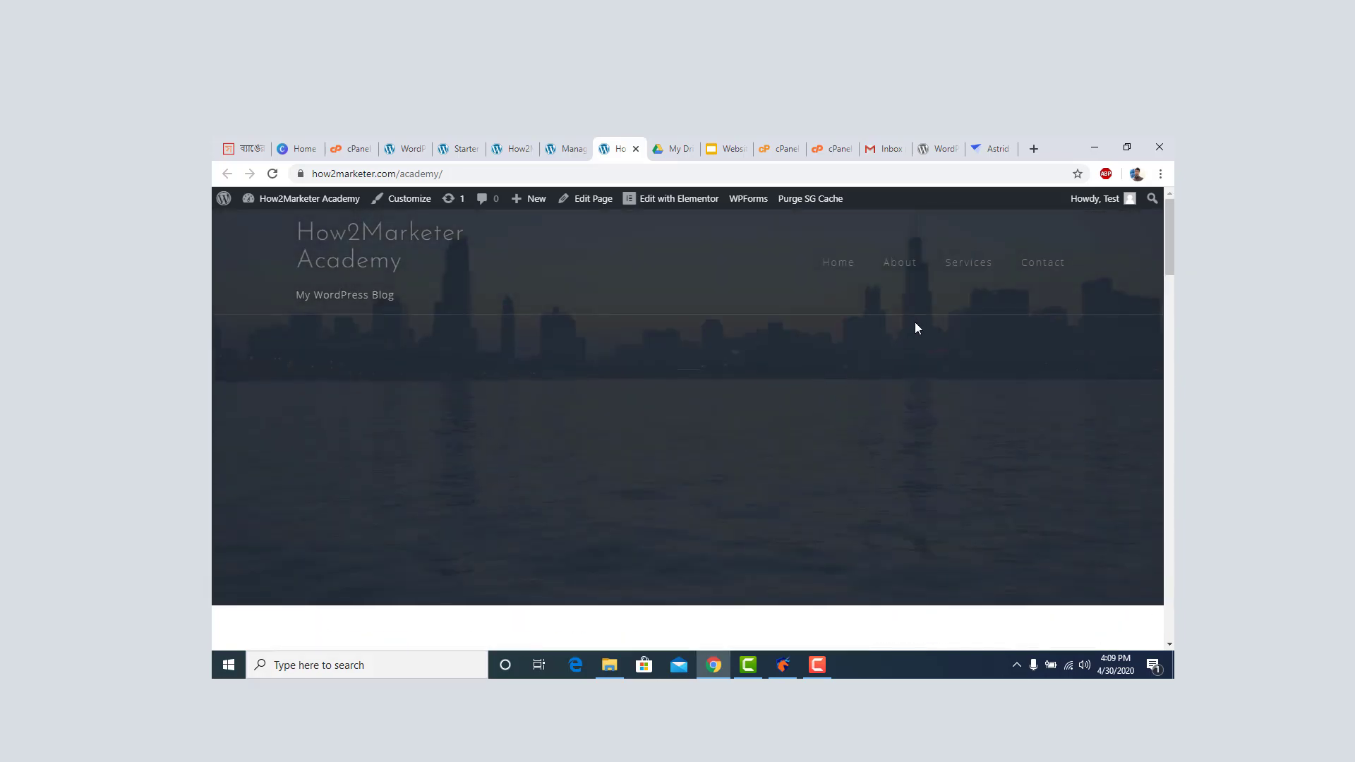
{"action": "left_click", "coordinate": [569, 150]}
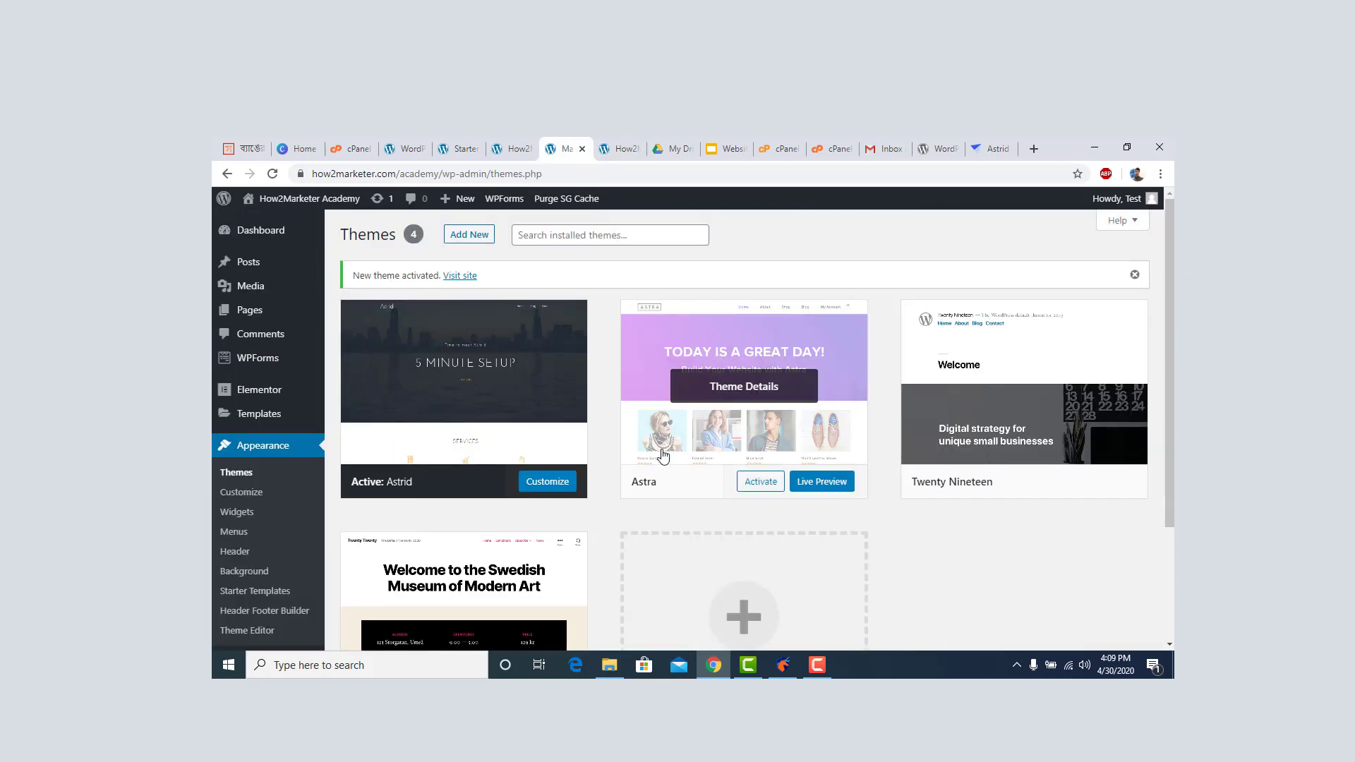